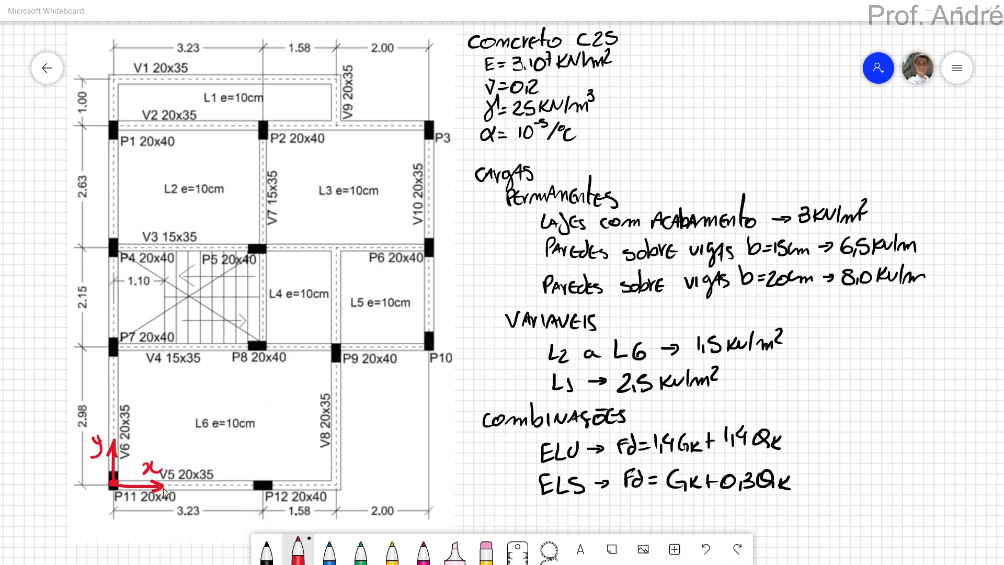
scroll(69, 497, "down", 4)
scroll(70, 497, "right", 2)
mouse_move(55, 413)
left_mouse_down()
mouse_move(113, 476)
mouse_move(53, 422)
left_mouse_up()
mouse_move(96, 429)
right_mouse_down()
mouse_move(212, 517)
mouse_move(212, 564)
right_mouse_up()
scroll(497, 346, "up", 1)
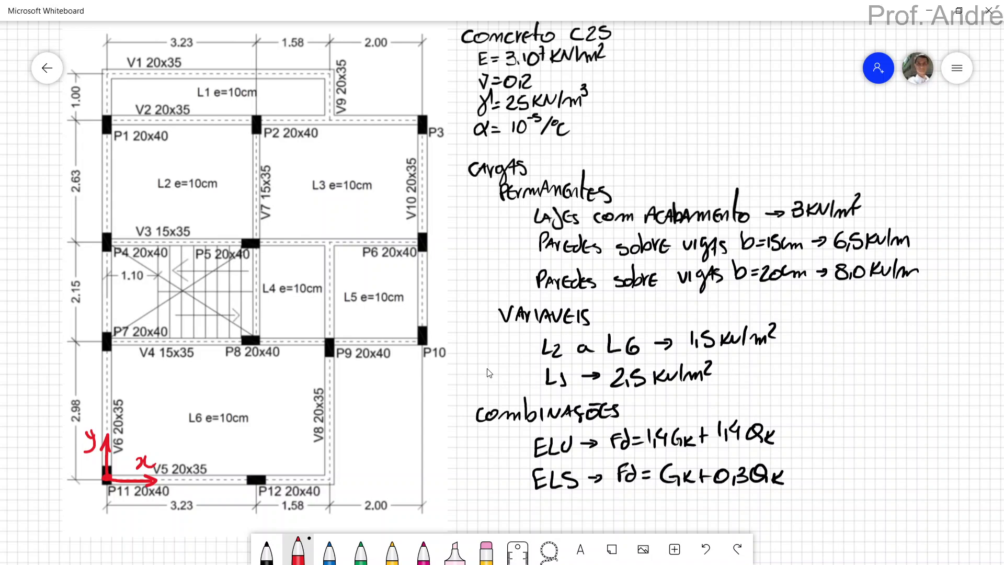
mouse_move(25, 507)
left_mouse_down()
mouse_move(60, 482)
mouse_move(55, 501)
left_mouse_up()
key("ctrl+z")
key("ctrl+z")
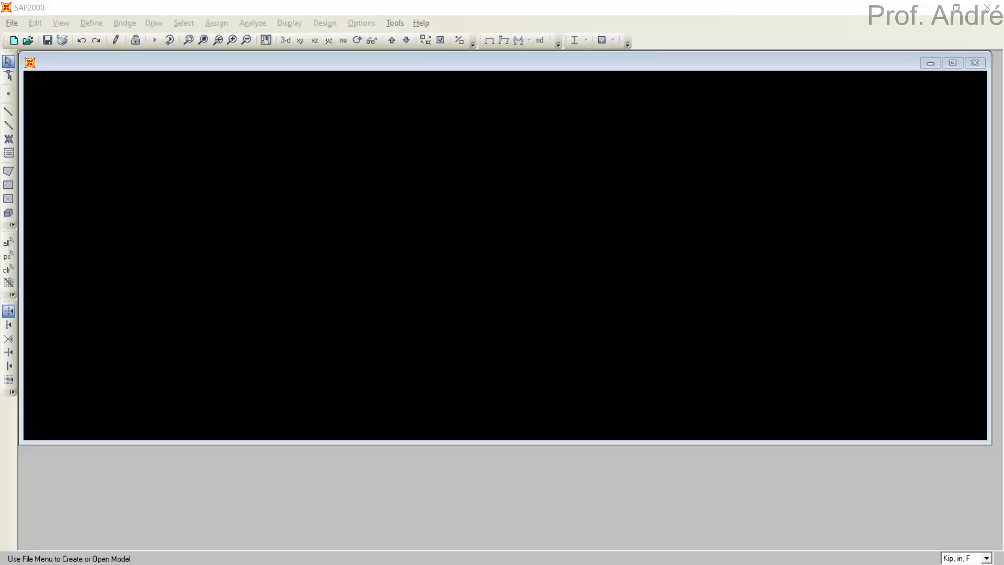
Switch to SAP2000 and set the working units to KN, m, C.
mouse_move(898, 469)
left_mouse_down()
mouse_move(909, 504)
mouse_move(898, 516)
mouse_move(934, 526)
left_mouse_up()
left_click(962, 559)
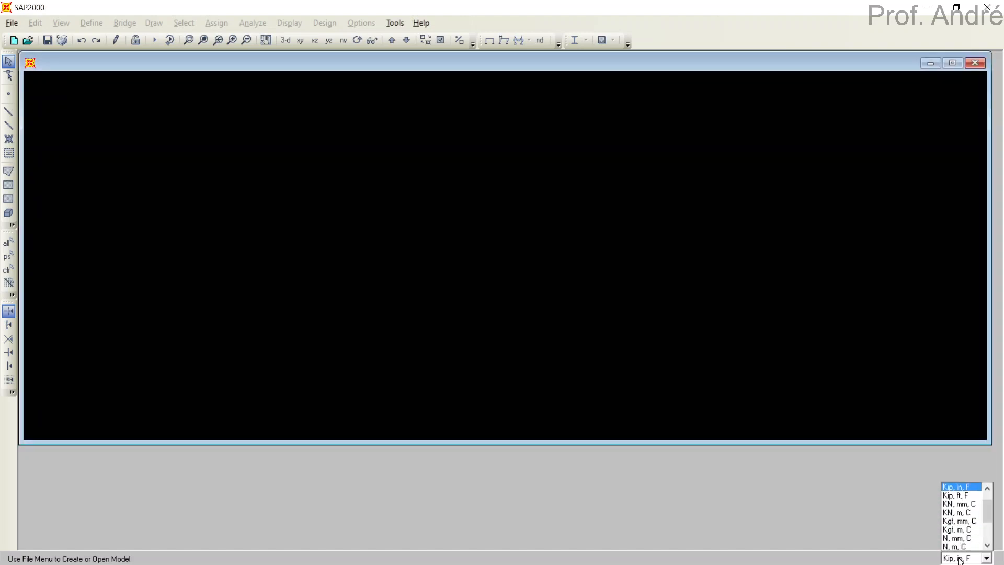
left_click(951, 513)
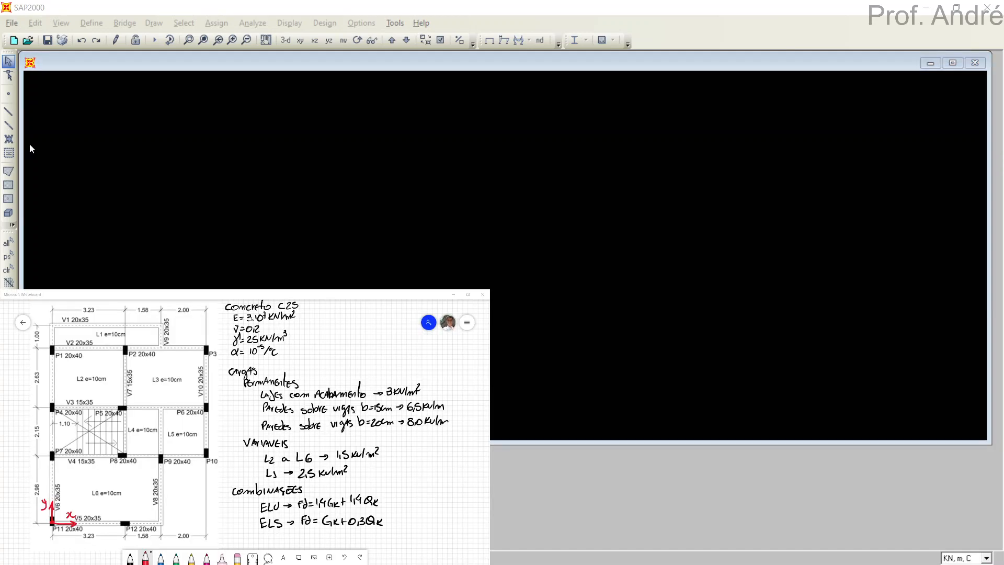
left_click(131, 11)
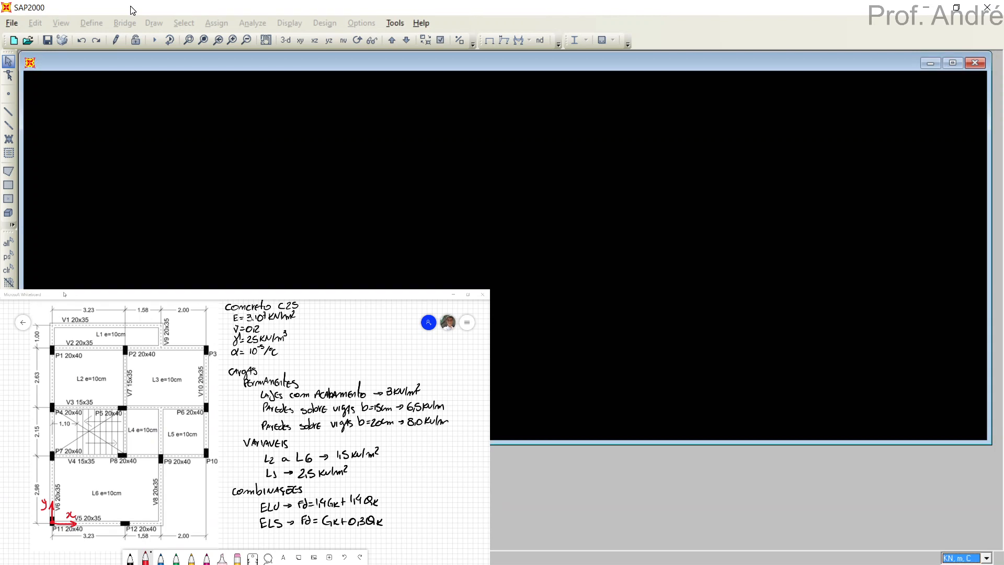
Start a new model from the Grid Only template and move the grid dialog clear of the floor plan.
left_click(11, 24)
left_click(32, 40)
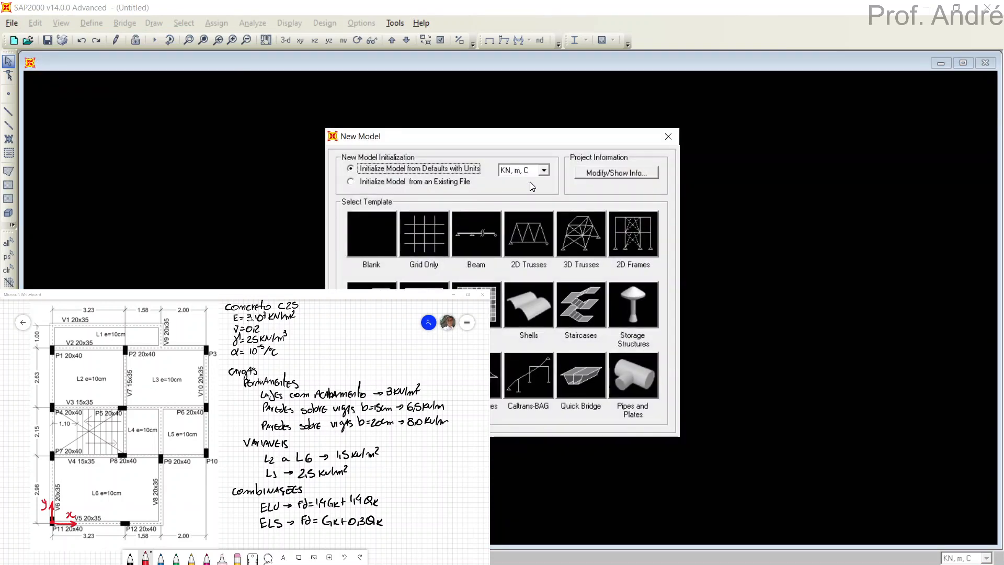
left_click(420, 231)
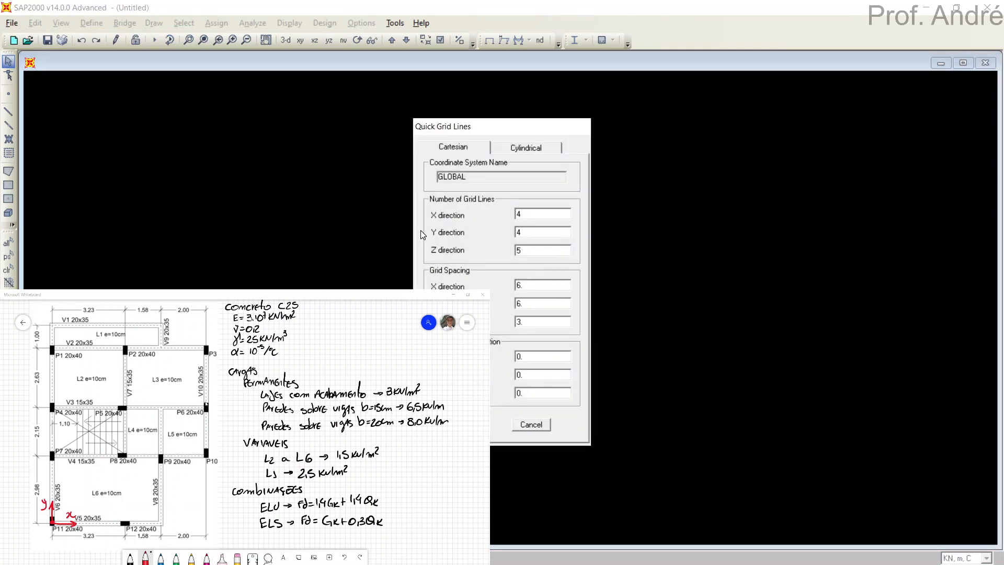
left_click_drag(510, 131, 595, 122)
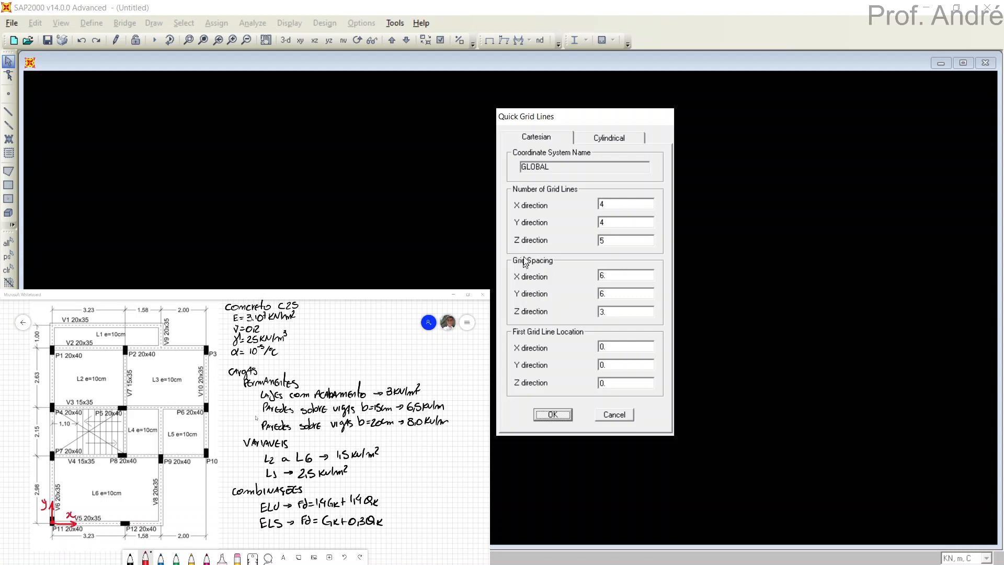
Generate a Cartesian grid with 4 lines in X, 5 in Y and 1 in Z.
mouse_move(576, 226)
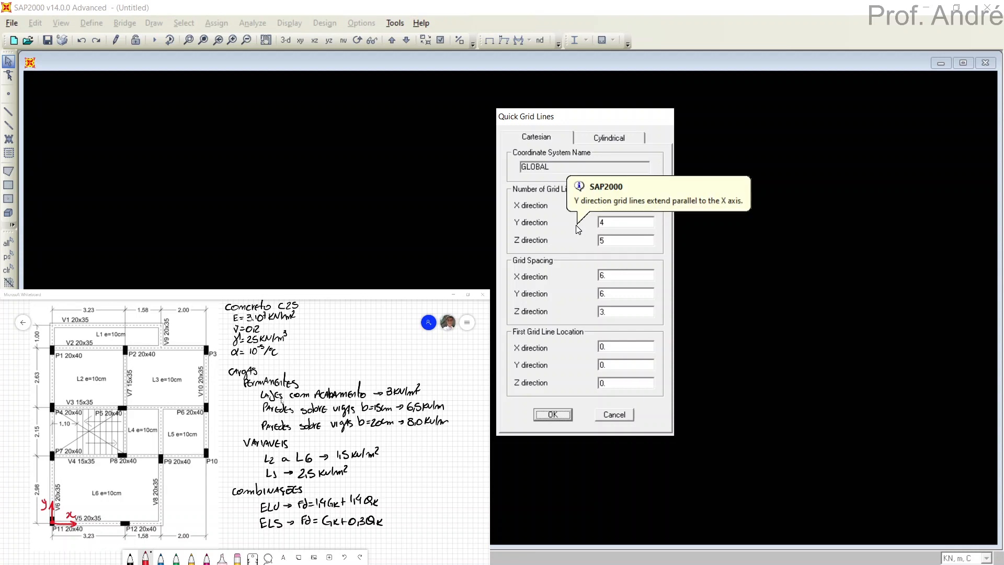
left_click(602, 205)
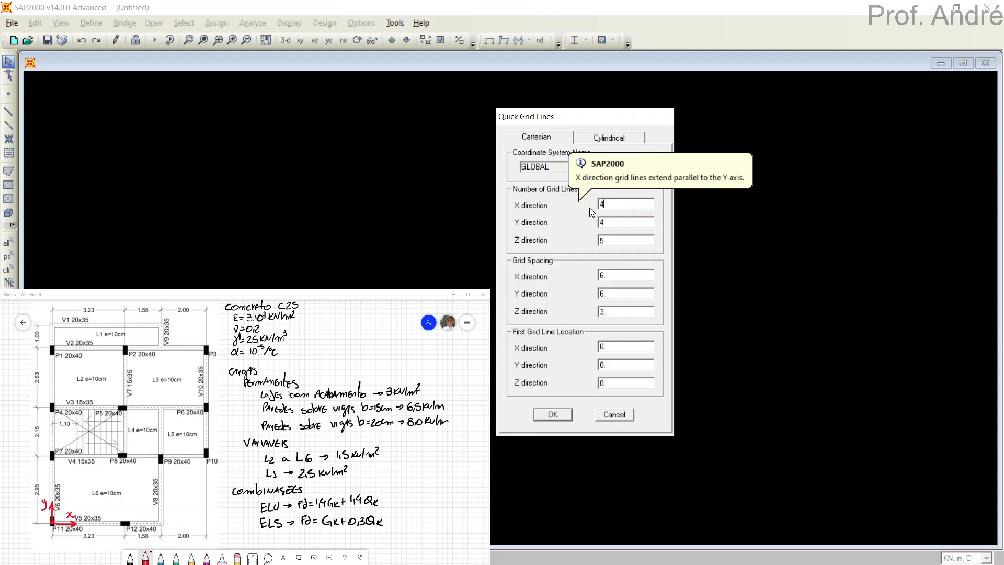
left_click(624, 221)
type("5")
left_click(620, 239)
type("1")
left_click(553, 415)
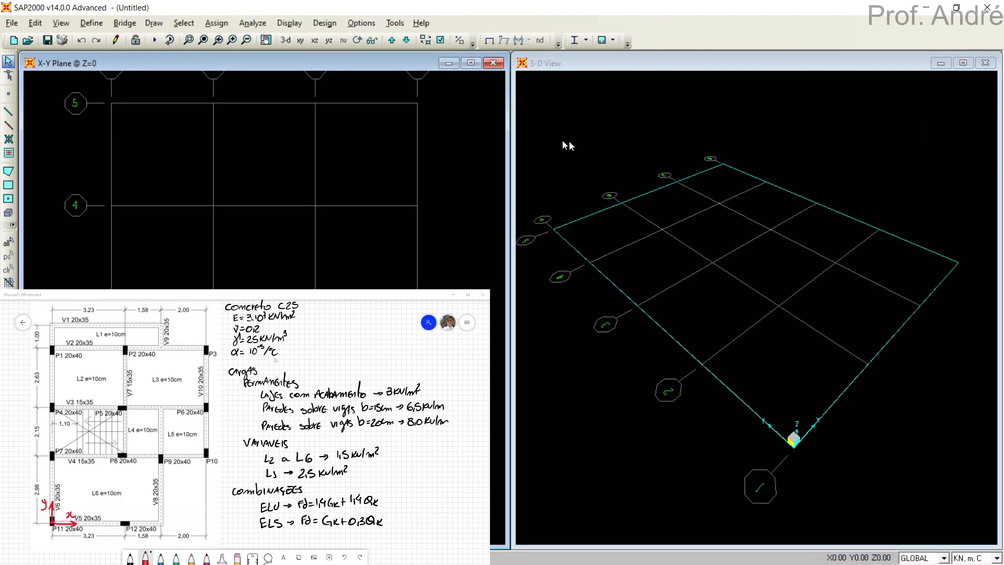
Change the 3-D view window to show the X-Y plane.
left_click(653, 128)
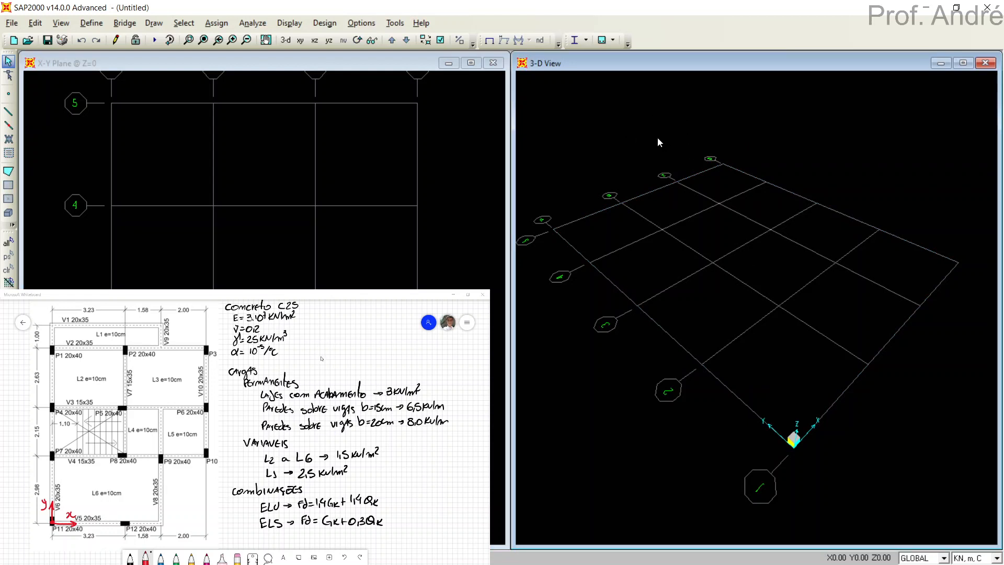
left_click(300, 41)
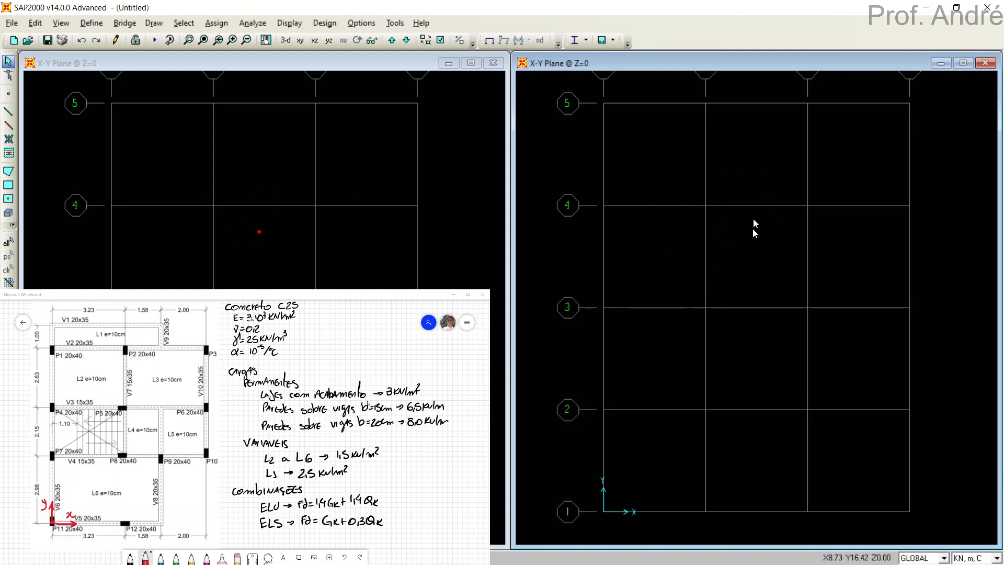
left_click(448, 179)
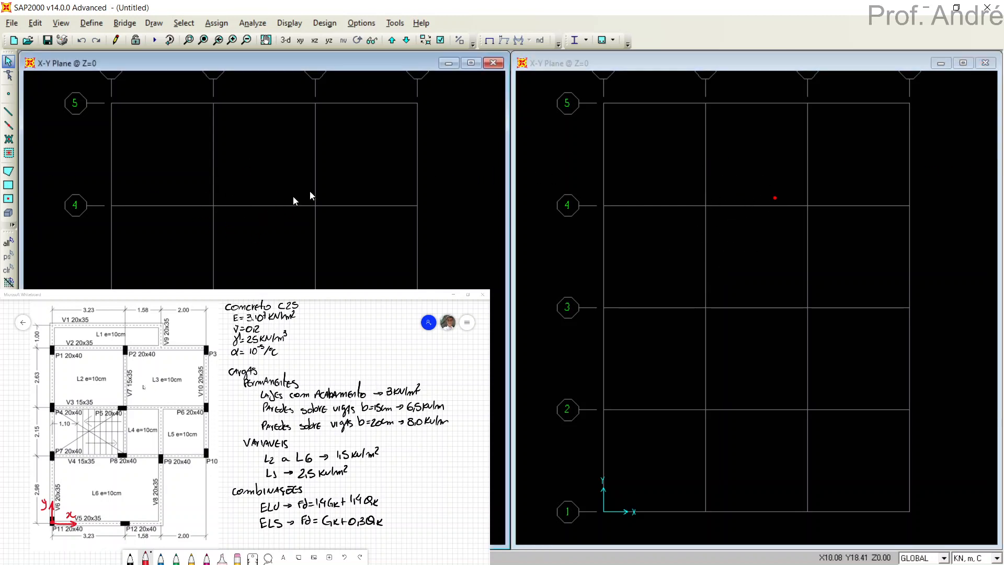
left_click(658, 197)
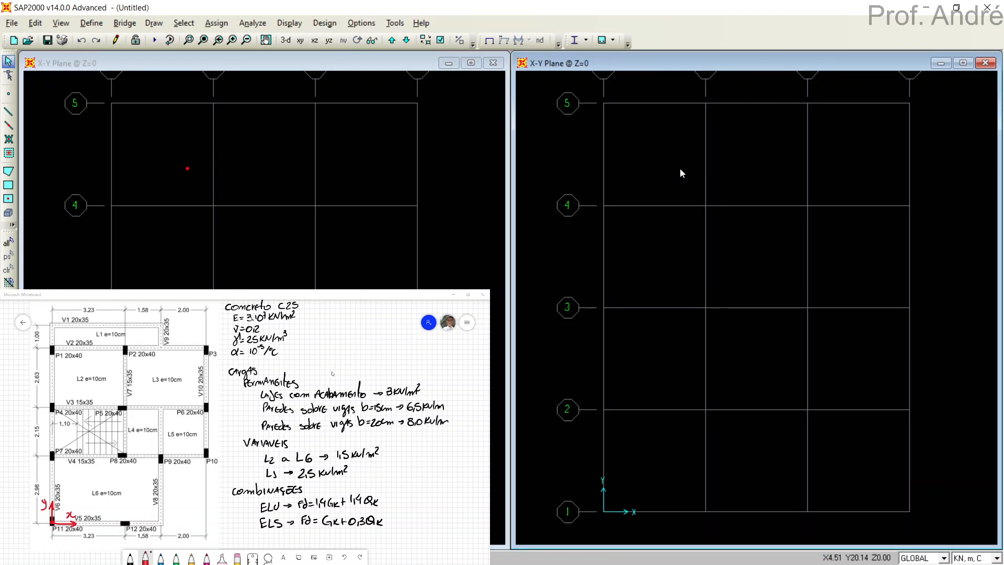
Edit the grid system by spacing, set the X grid spacings to 3.23, 1.58 and 2 m, and check the resulting ordinates.
double_click(662, 103)
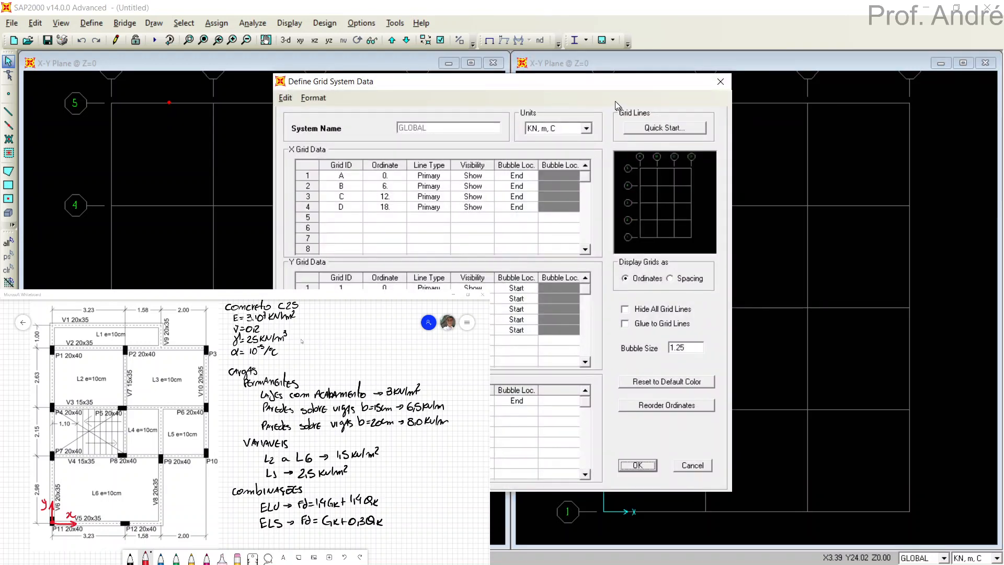
left_click_drag(607, 84, 833, 84)
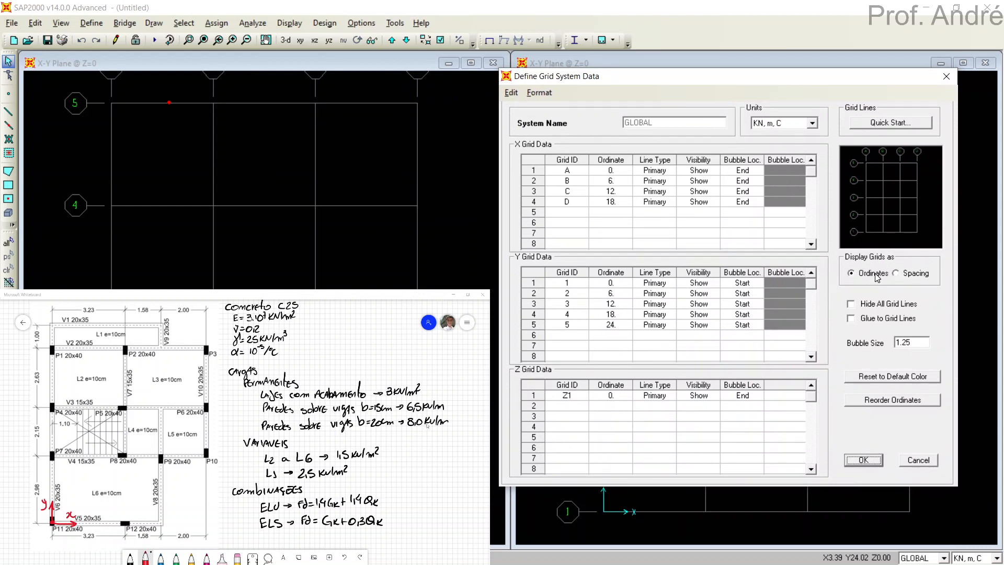
left_click(896, 273)
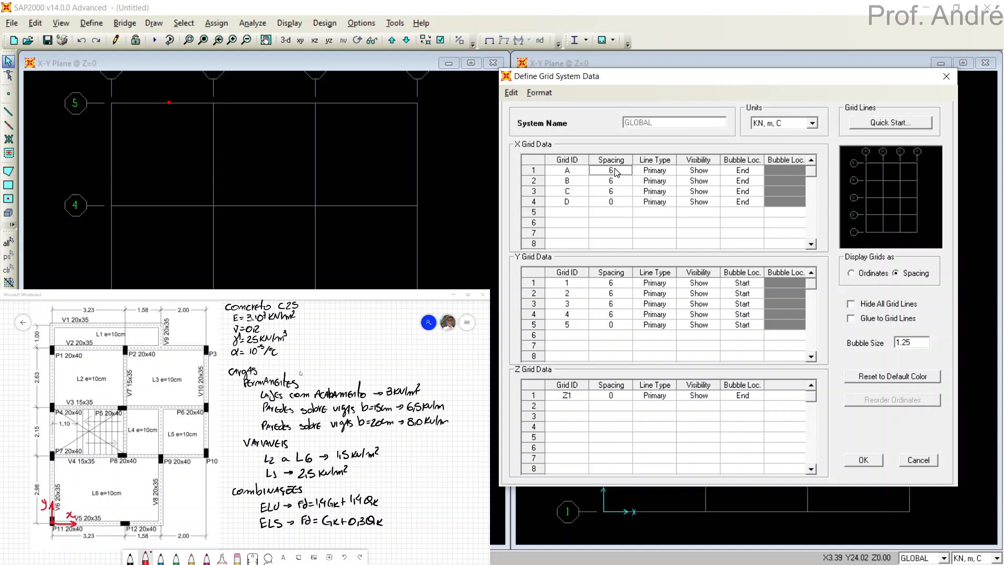
type("3.23")
left_click(619, 183)
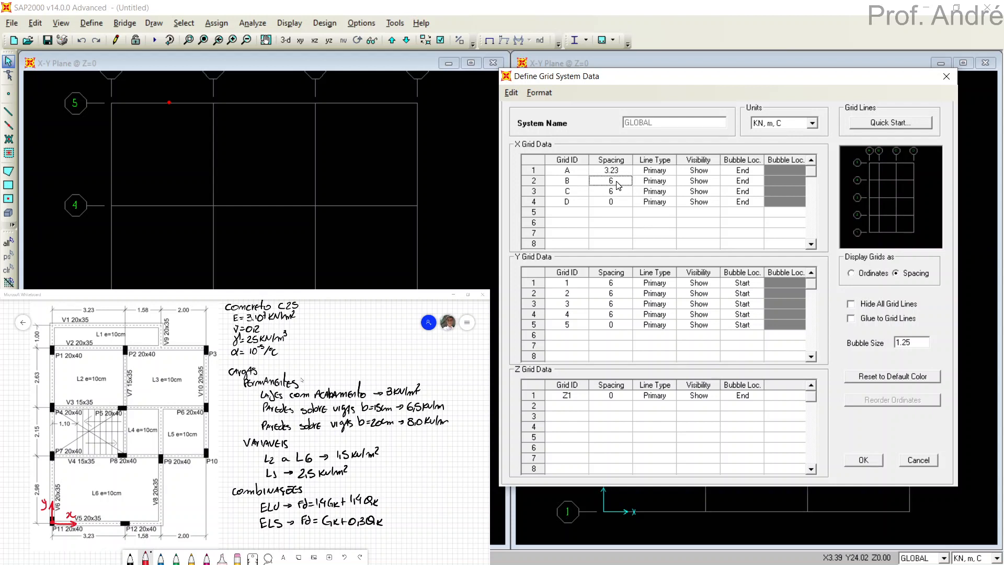
type("1.58")
left_click(617, 194)
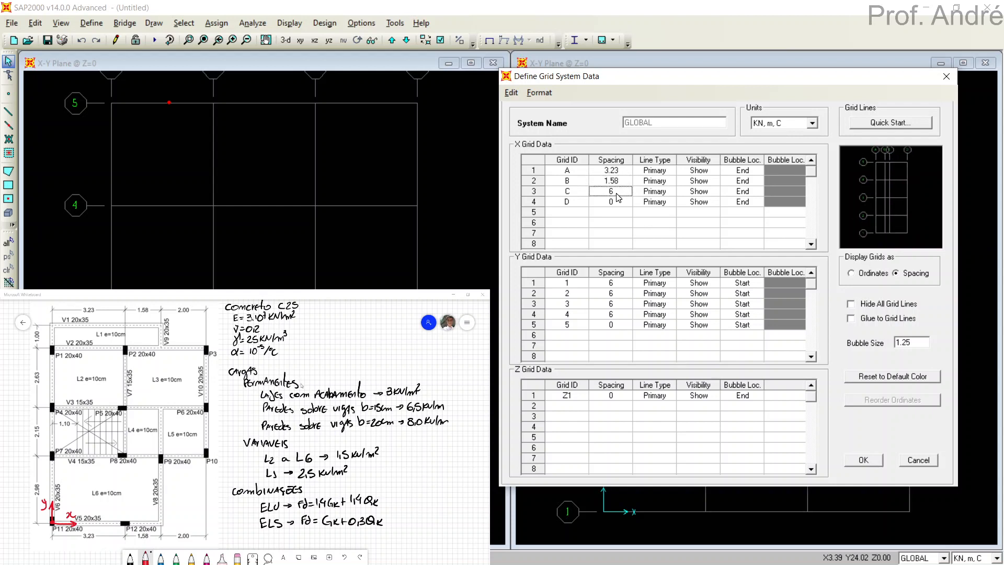
type("2")
left_click(618, 202)
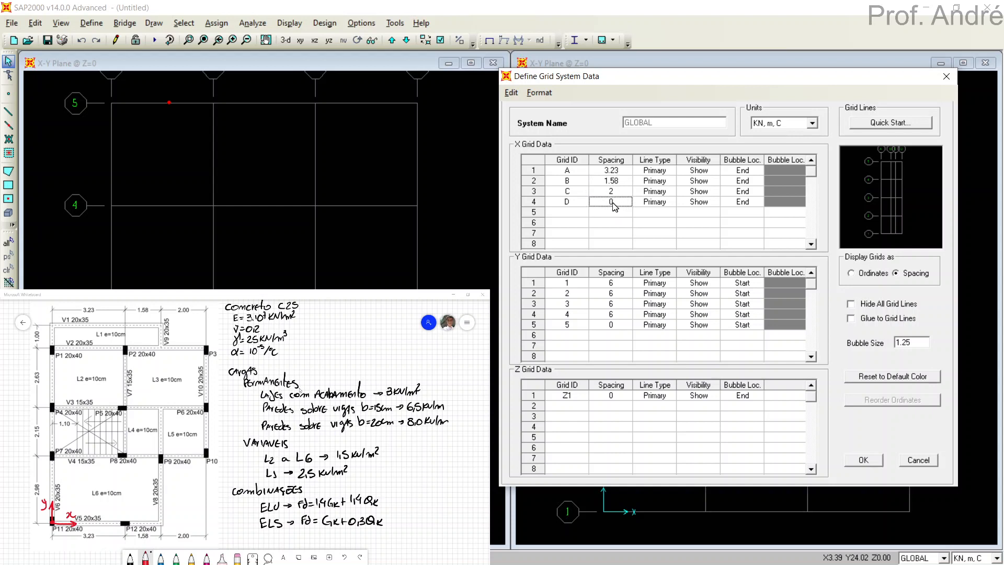
left_click(870, 274)
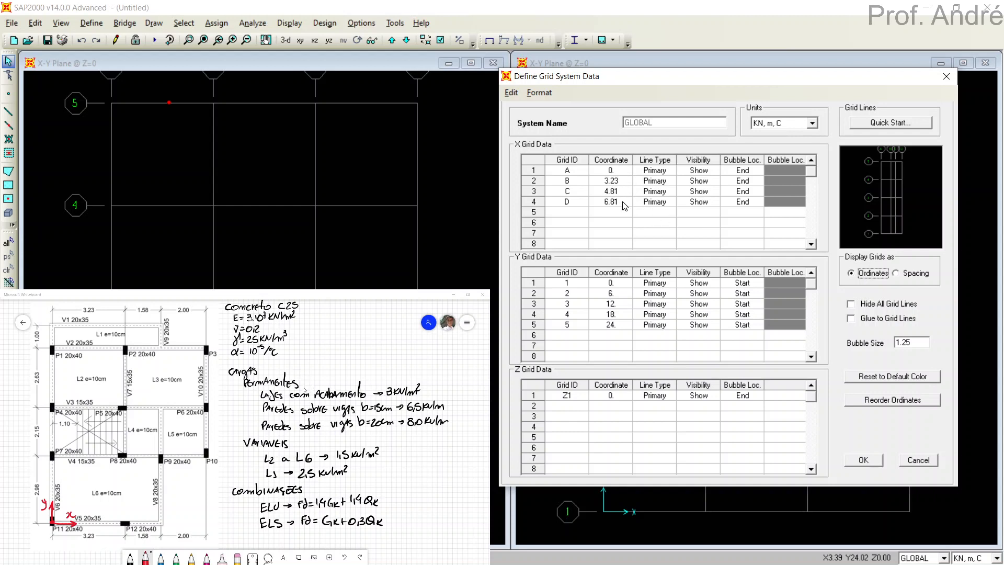
left_click(901, 275)
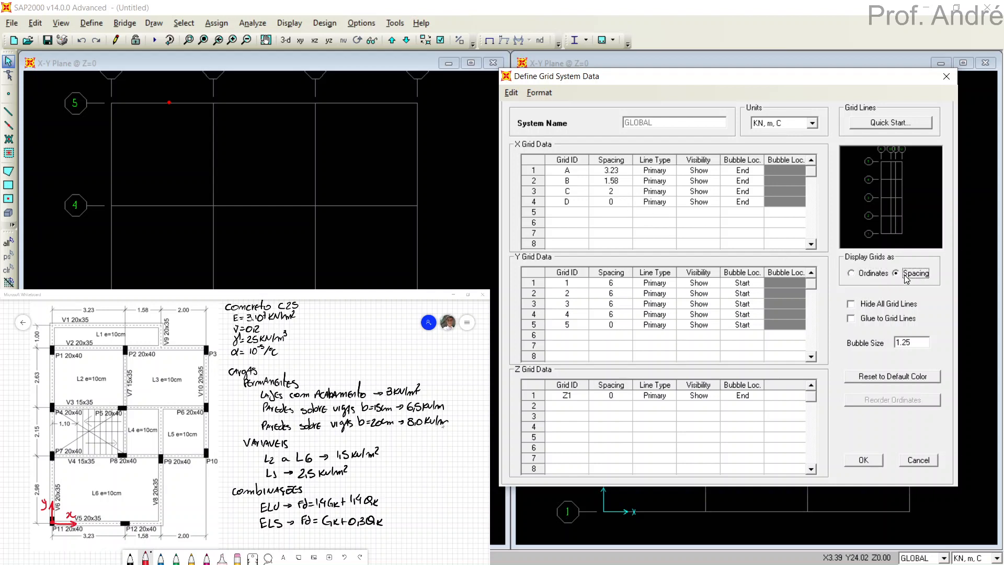
Rename the four X grid lines as v6, v7, "v8,v9" and v10.
left_click(568, 173)
type("v6")
left_click(567, 181)
type("v7")
left_click(566, 193)
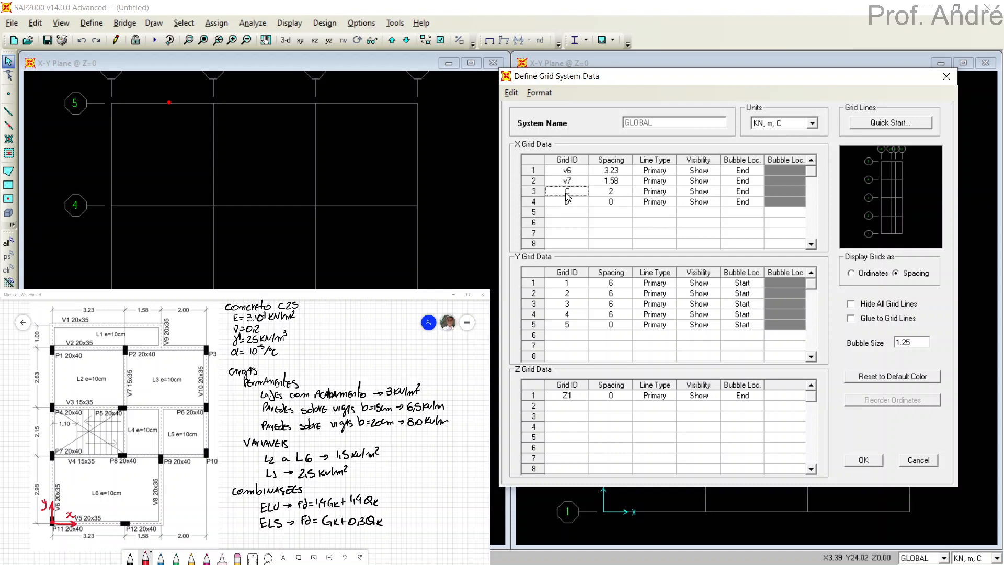
type("v8,v9")
left_click(565, 203)
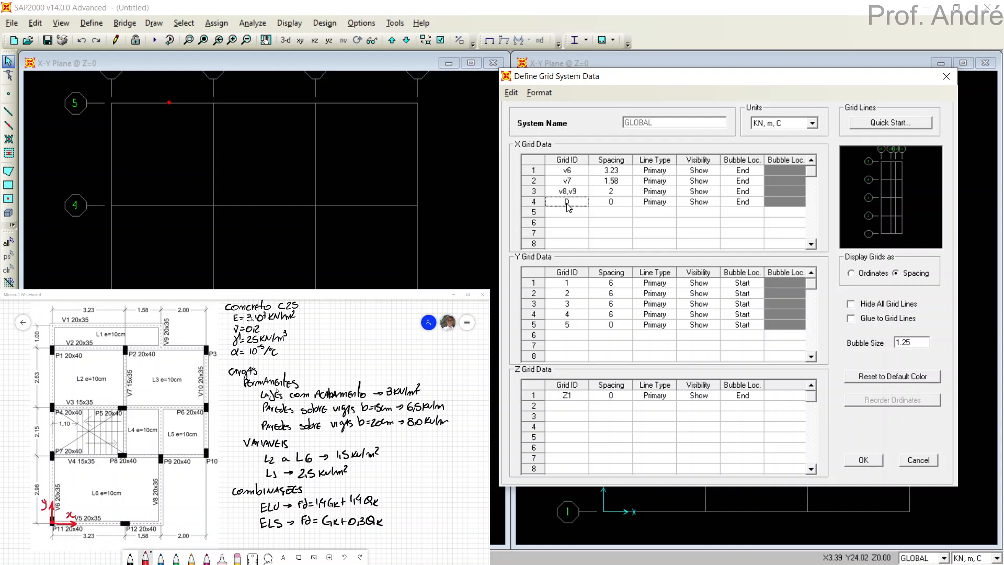
type("v10")
left_click(570, 212)
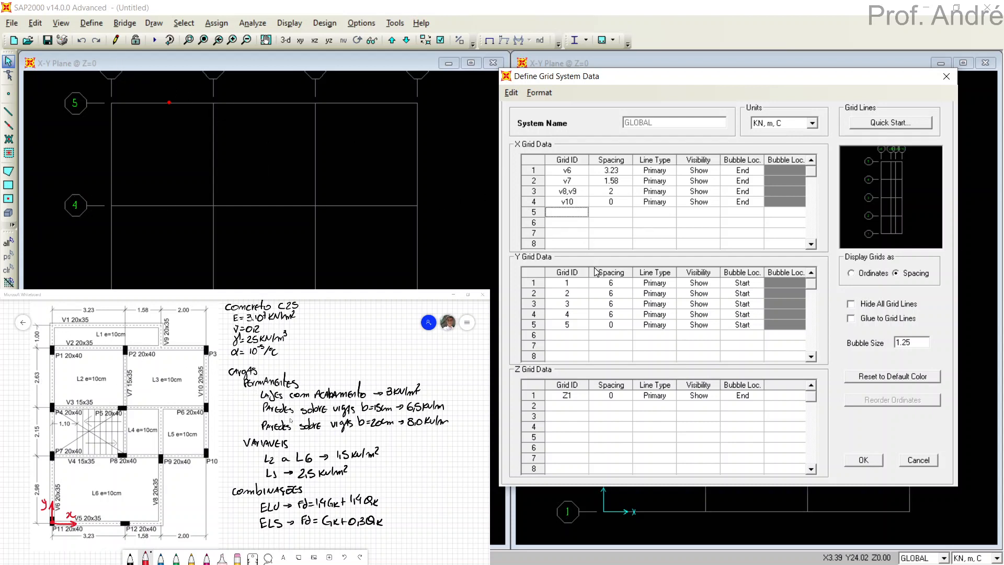
Set the Y grid spacings to 2.98, 2.15, 2.63 and 1 m, and check the resulting ordinates.
left_click(611, 284)
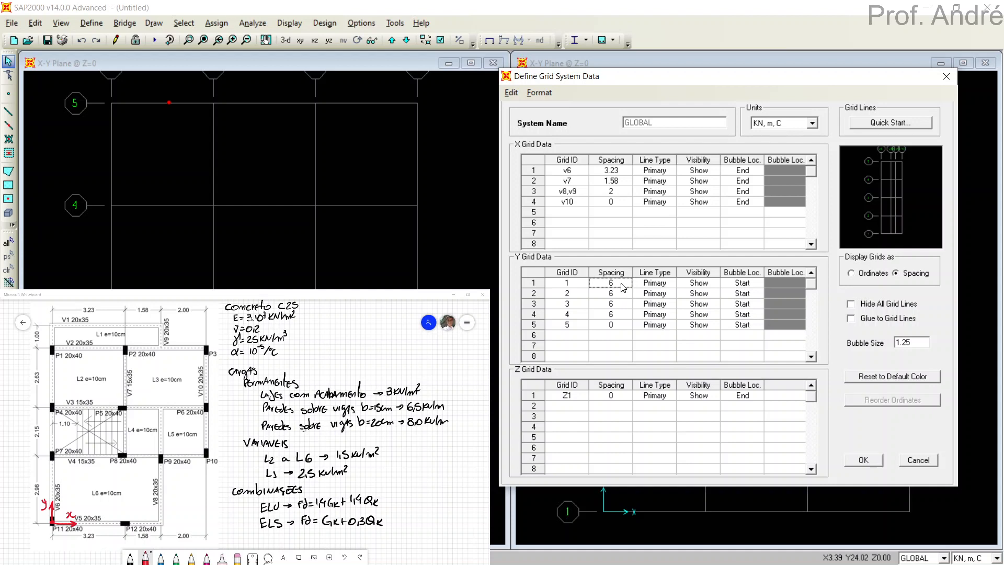
type("2.98")
left_click(620, 294)
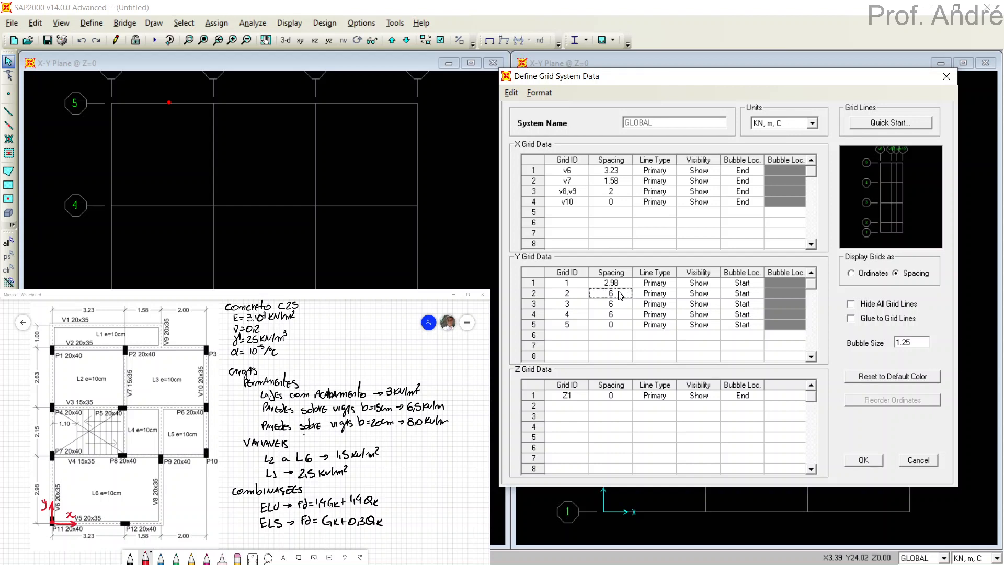
type("2.15")
left_click(612, 306)
left_click(612, 306)
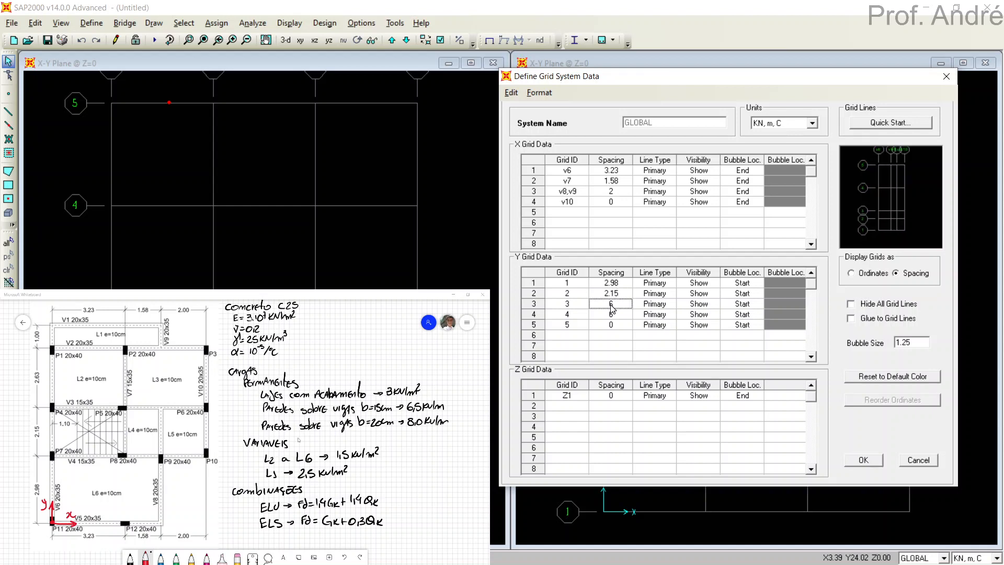
type("2.63")
left_click(608, 316)
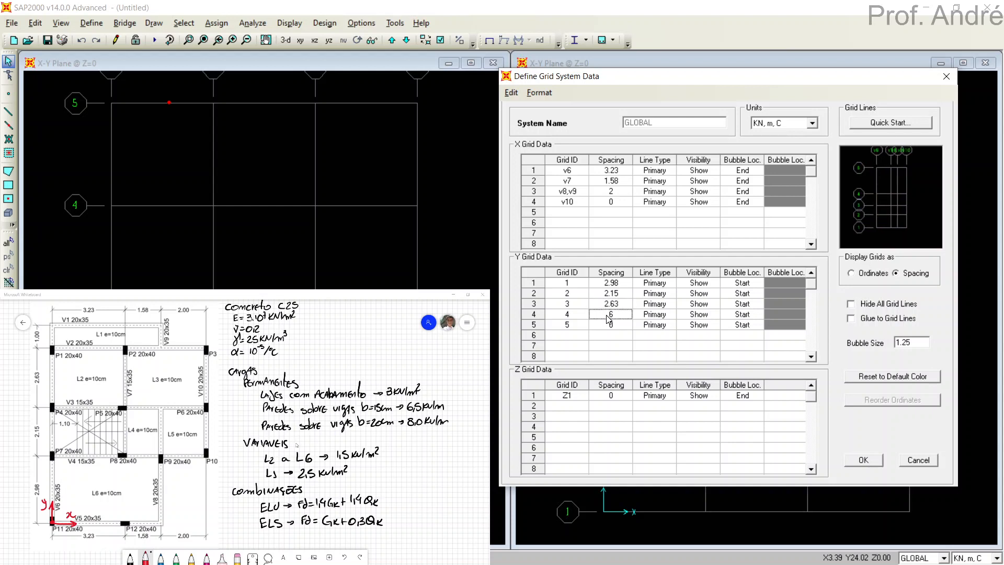
type("1")
left_click(614, 305)
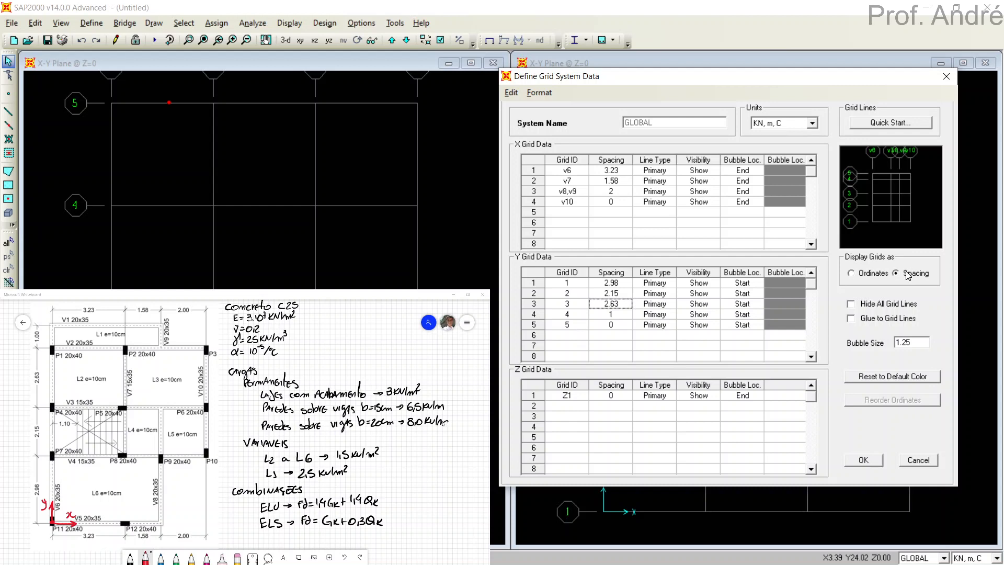
left_click(871, 275)
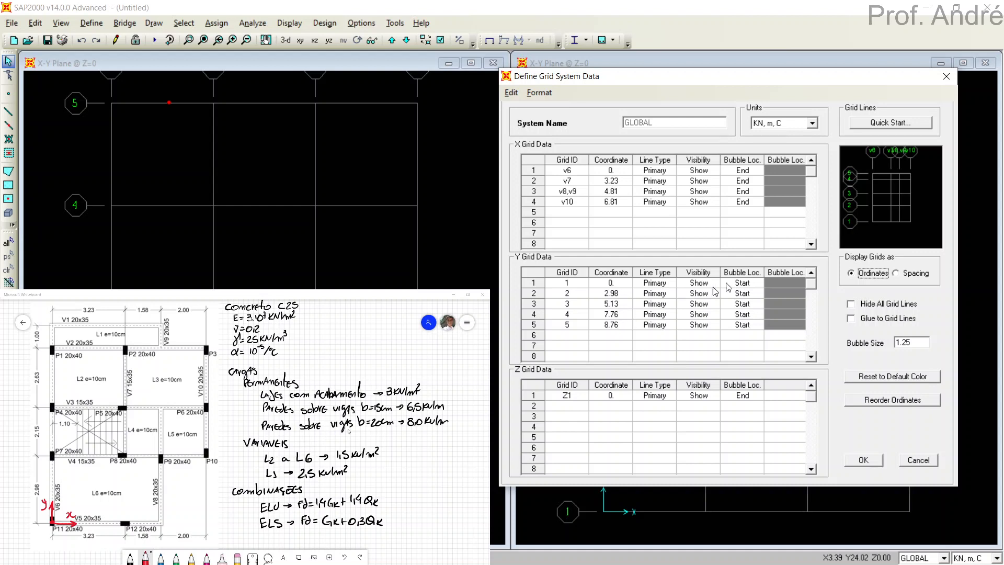
left_click(911, 273)
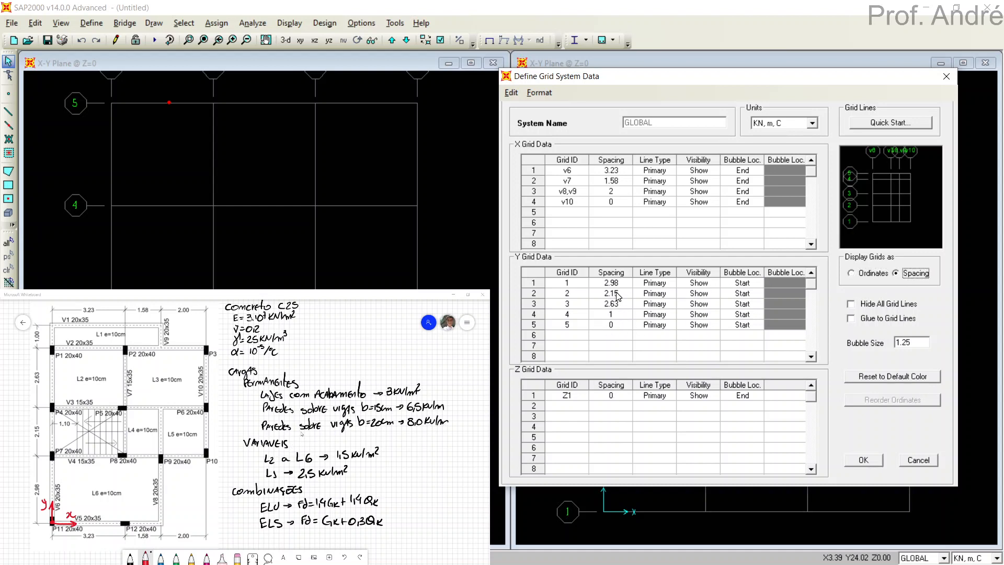
Rename the five Y grid lines as v5, v4, v3, v2 and v1, and apply the grid system.
left_click(568, 284)
type("v5")
left_click(569, 296)
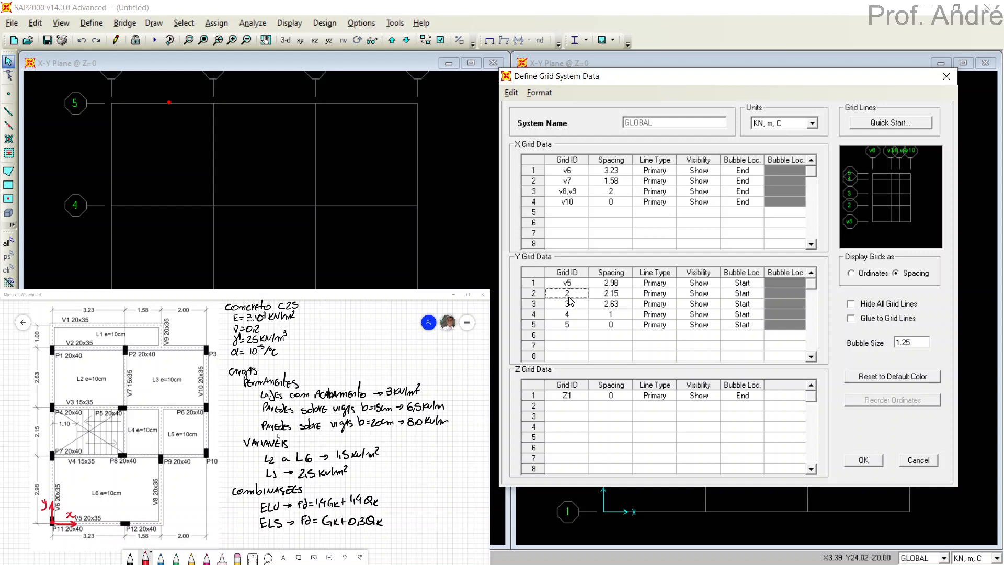
type("v4")
left_click(567, 306)
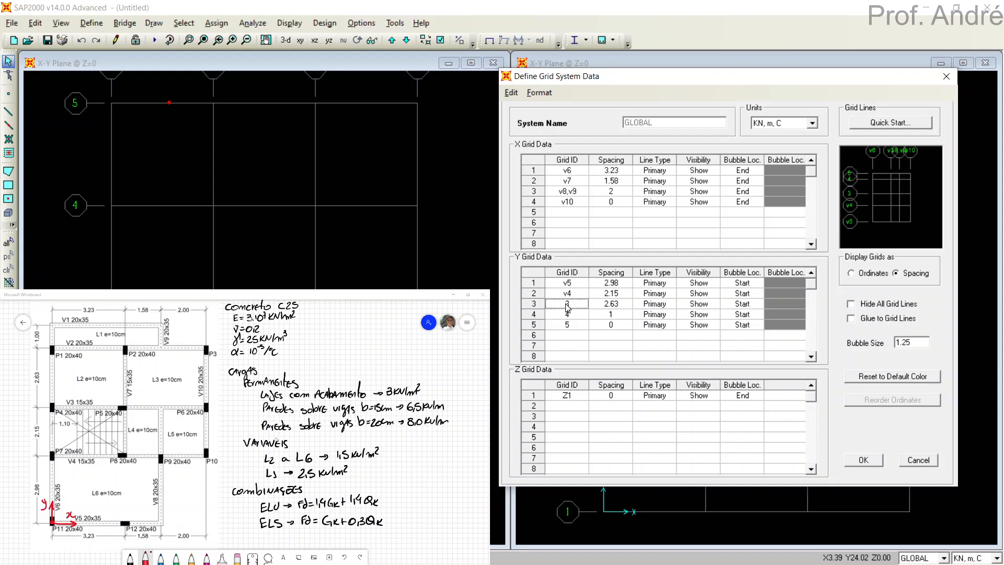
type("v3")
left_click(567, 314)
type("v2")
left_click(567, 325)
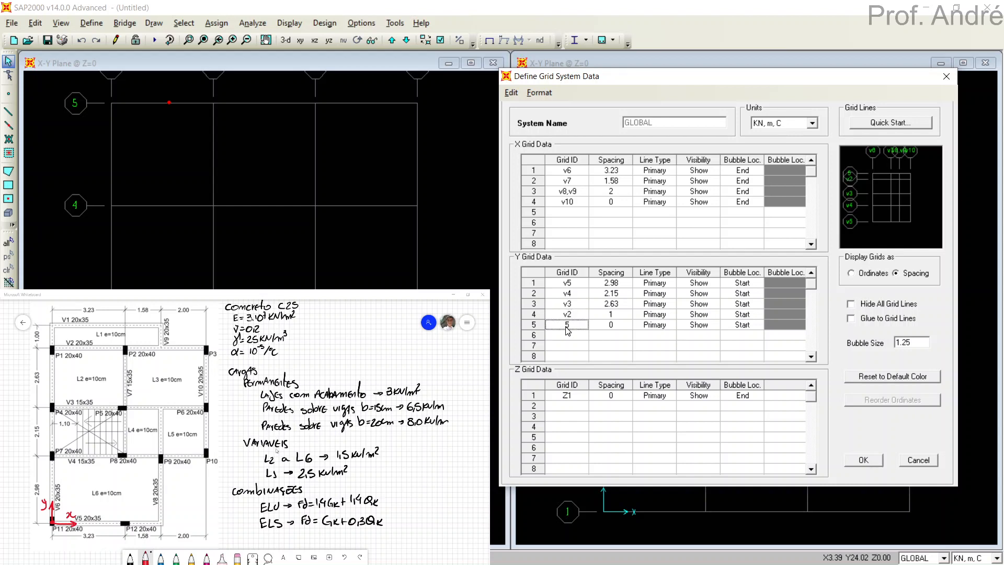
type("v1")
left_click(567, 337)
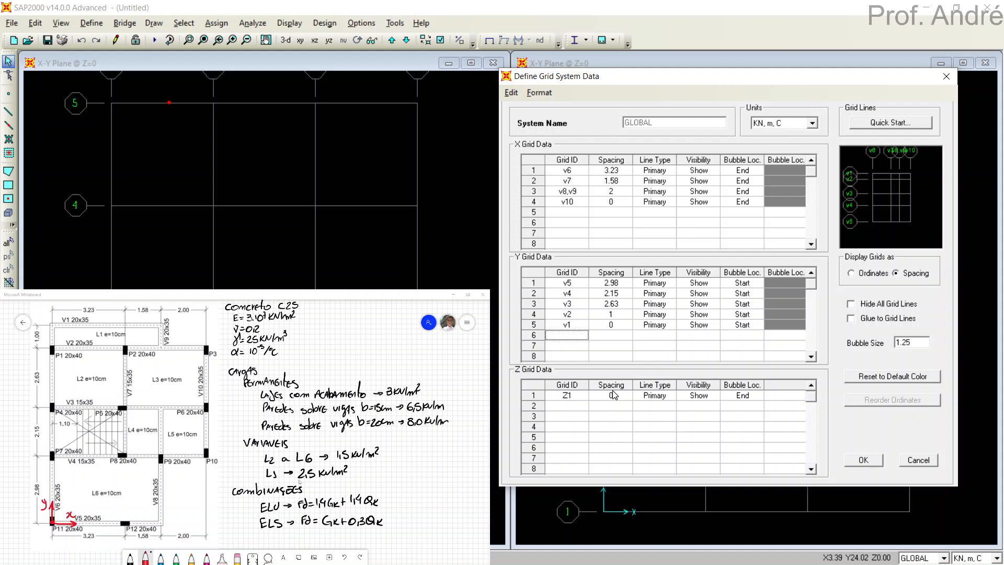
left_click(866, 460)
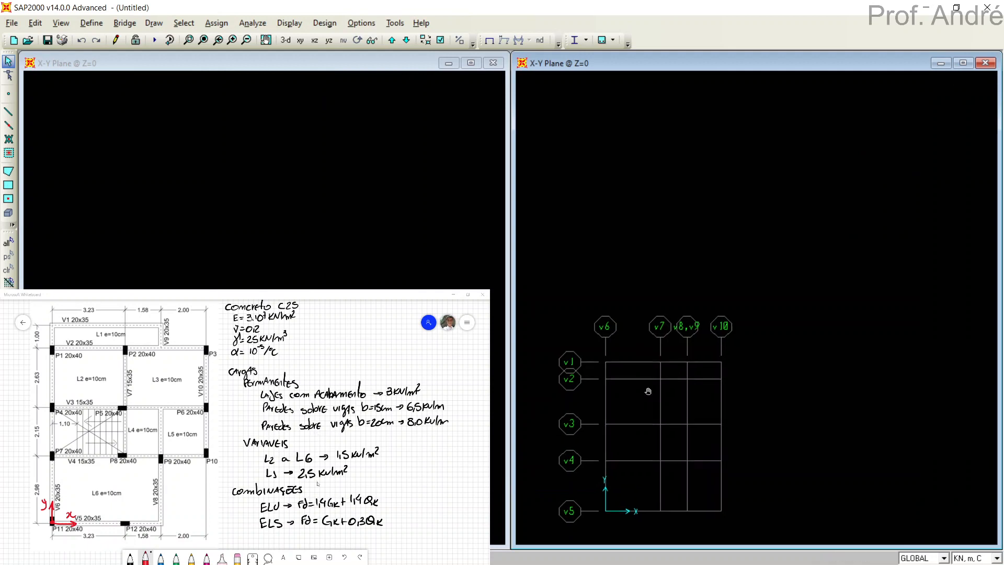
Reduce the bubble size of the grid system so the v1 and v2 labels no longer overlap.
middle_click_drag(646, 389, 750, 263)
scroll(753, 265, "up", 4)
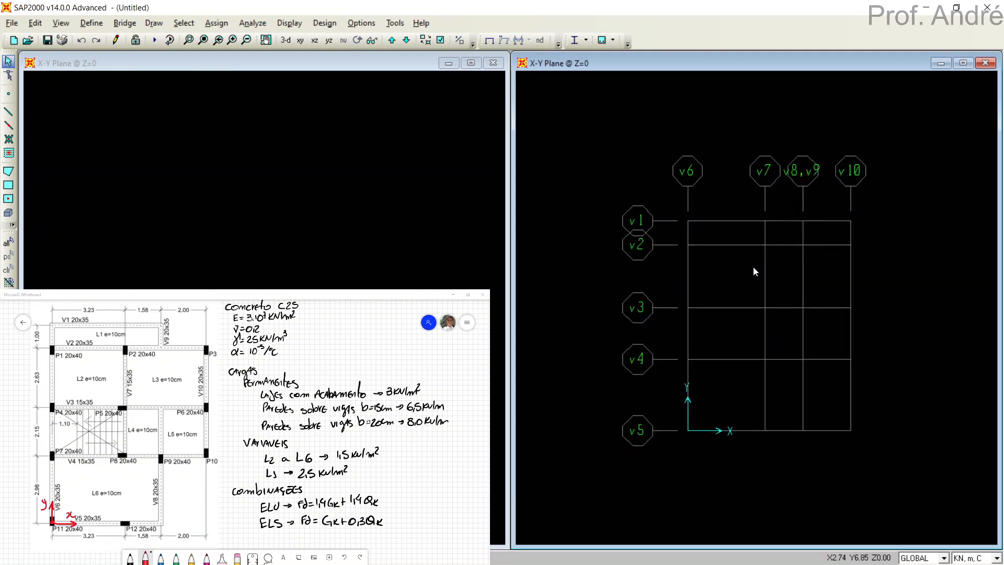
scroll(753, 269, "up", 4)
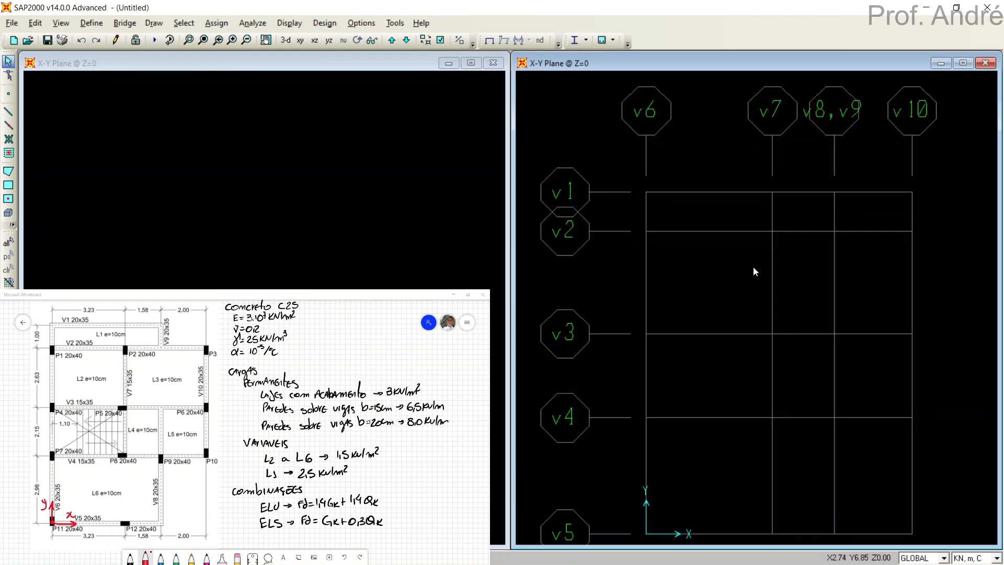
scroll(754, 266, "down", 2)
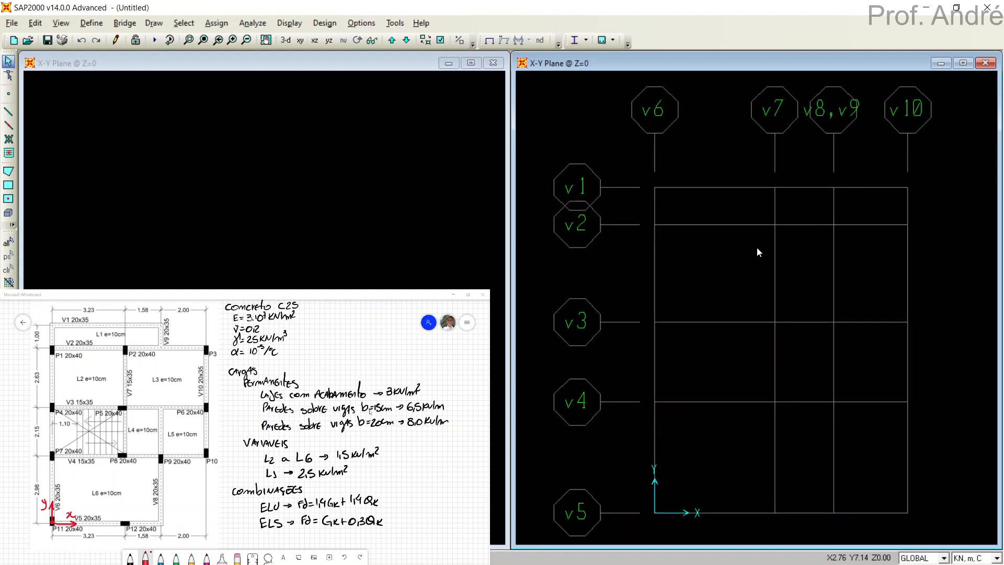
double_click(689, 187)
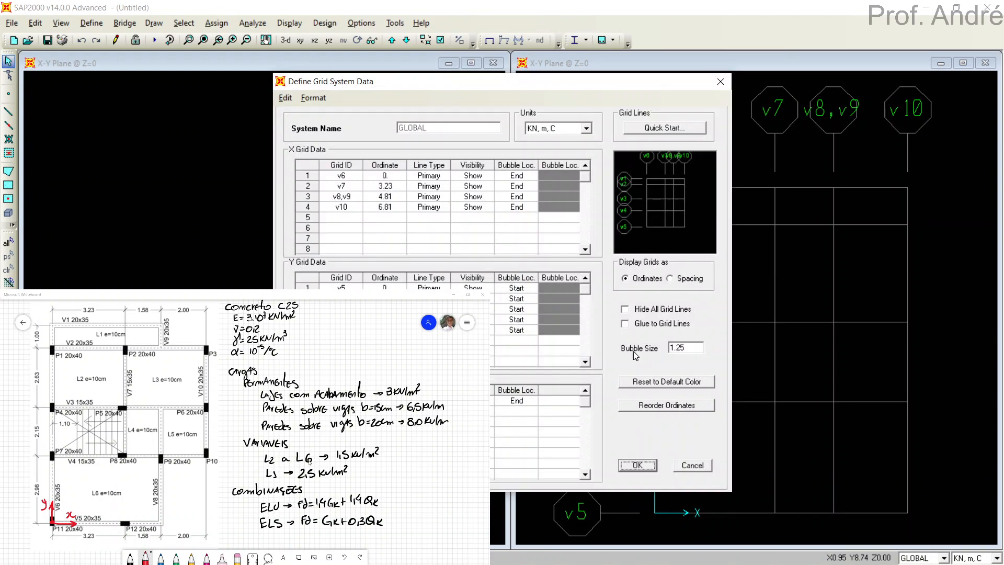
left_click(692, 349)
type("0.6")
left_click(648, 464)
scroll(733, 395, "up", 1)
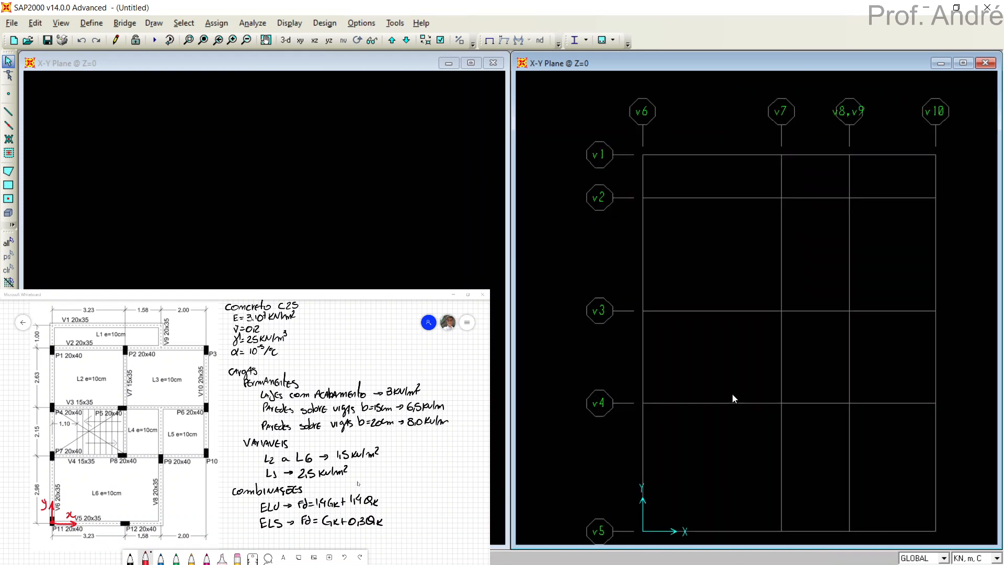
middle_click_drag(733, 395, 699, 379)
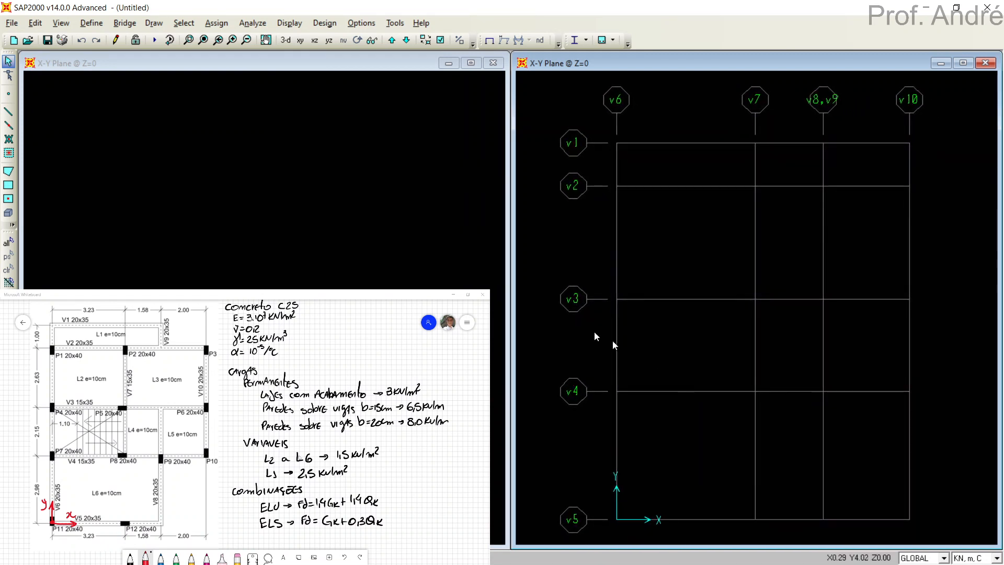
Show the whole grid in a 3-D view beside the X-Y plane view, and make the X-Y plane view active.
left_click(407, 221)
middle_click_drag(399, 189, 453, 105)
middle_click_drag(194, 252, 277, 195)
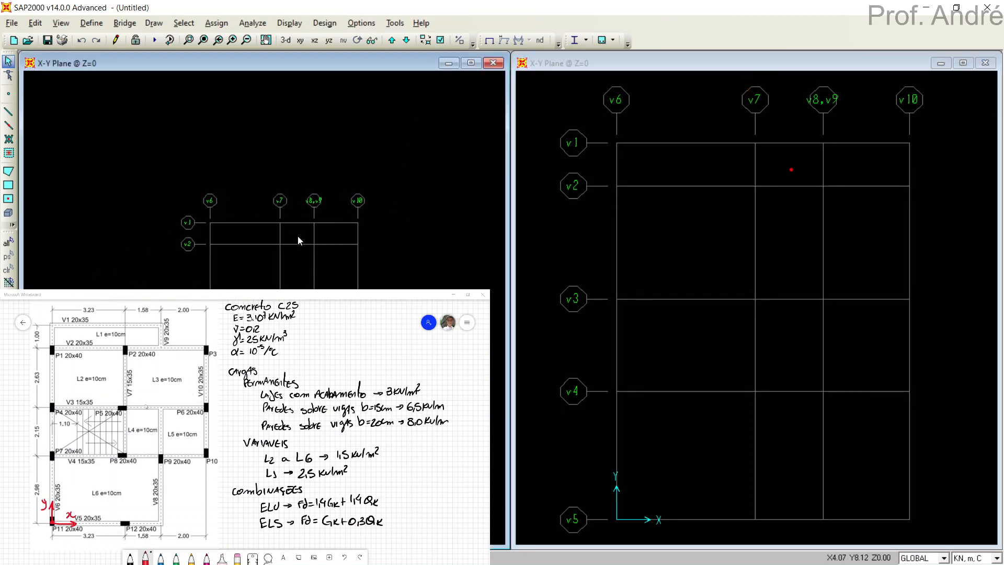
middle_click_drag(298, 237, 296, 189)
scroll(299, 161, "up", 2)
scroll(297, 174, "up", 2)
scroll(296, 189, "up", 2)
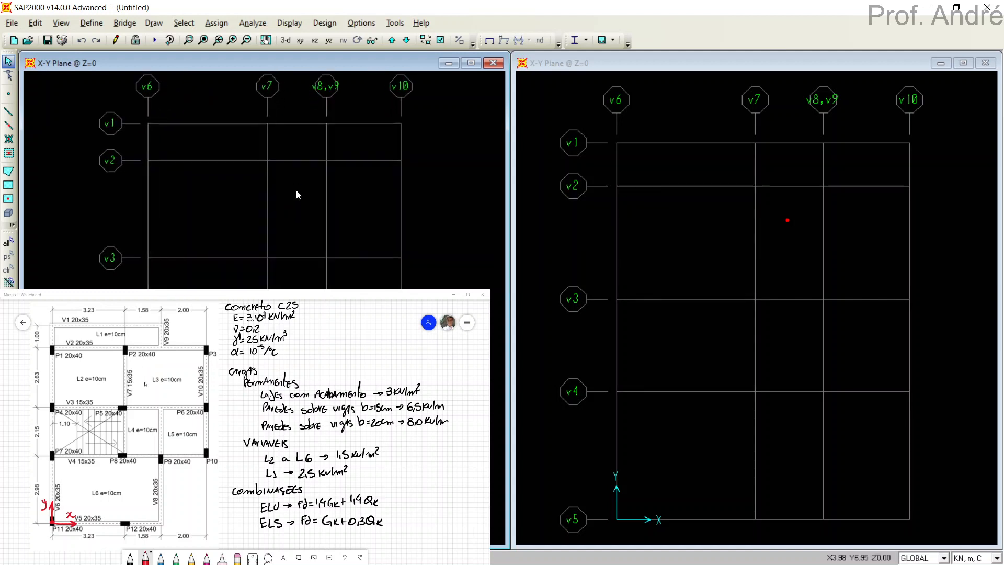
left_click(286, 40)
middle_click_drag(309, 201, 228, 141)
scroll(247, 159, "down", 4)
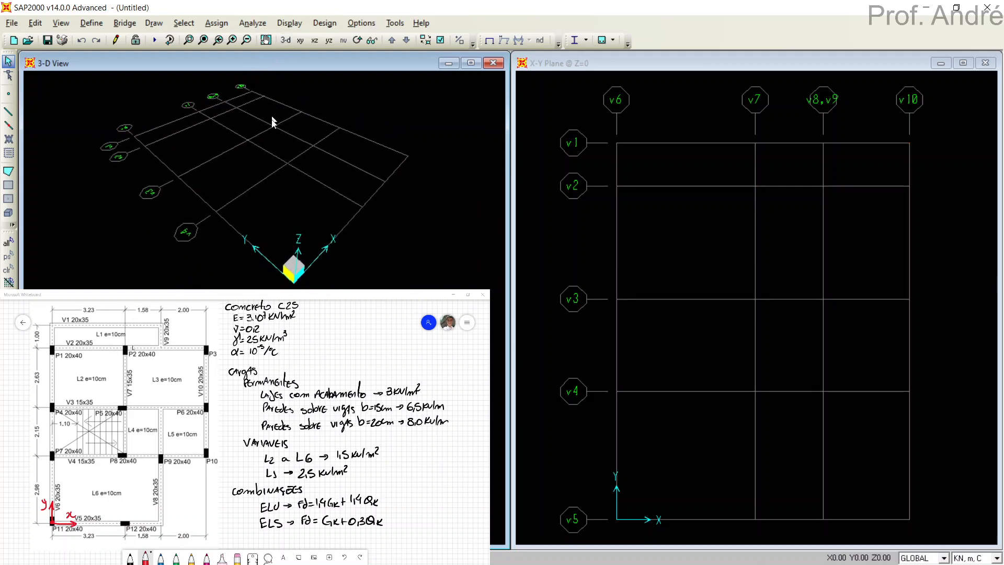
left_click(680, 238)
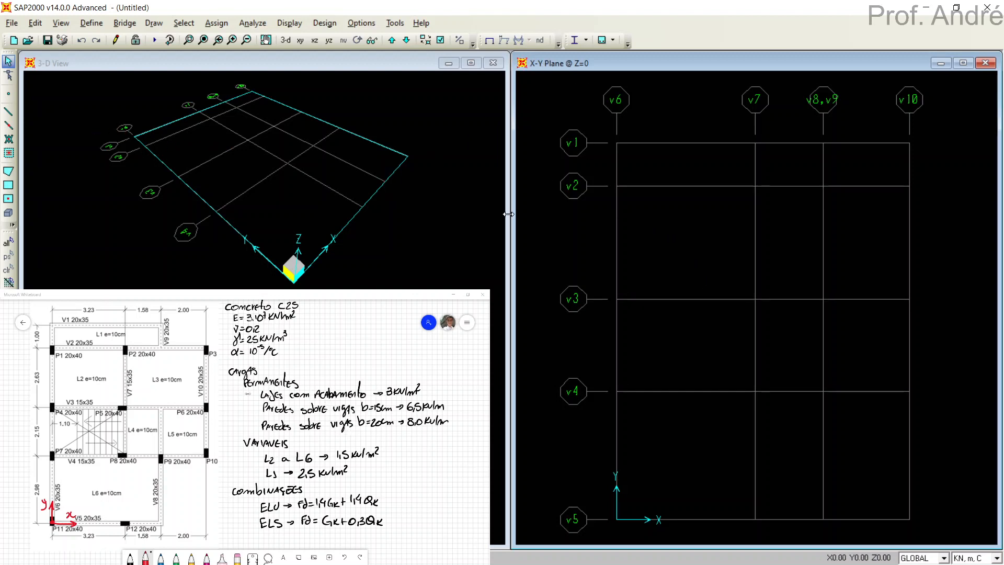
Add a new material named C25 with the material type Other.
left_click(88, 24)
left_click(105, 39)
left_click_drag(480, 198, 634, 114)
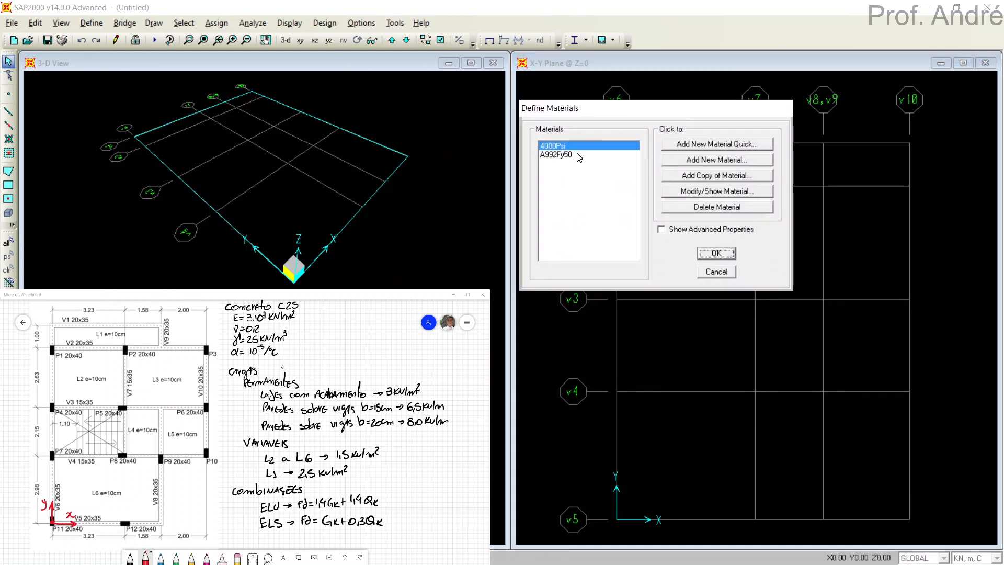
left_click(697, 164)
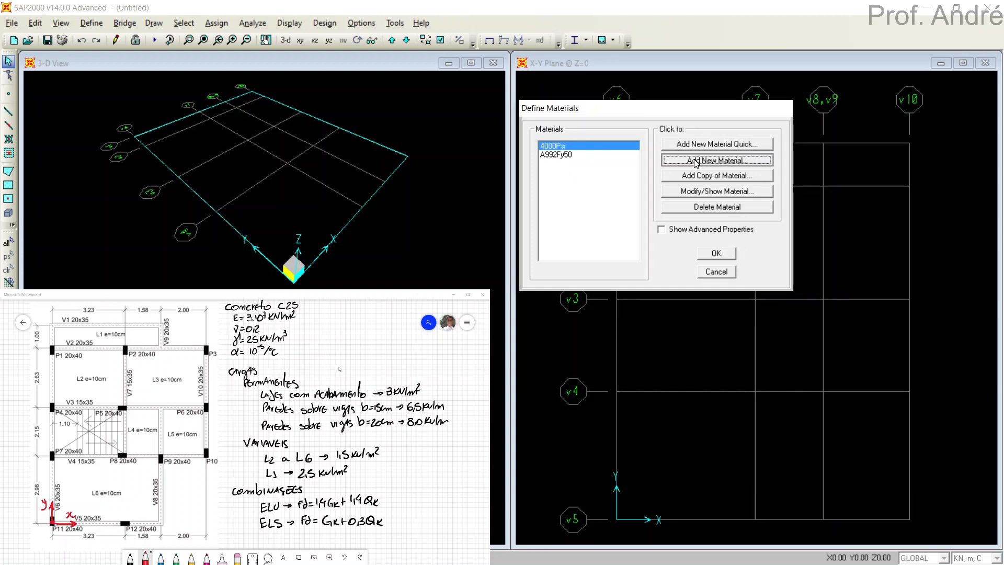
left_click_drag(565, 77, 742, 76)
left_click_drag(737, 106, 662, 112)
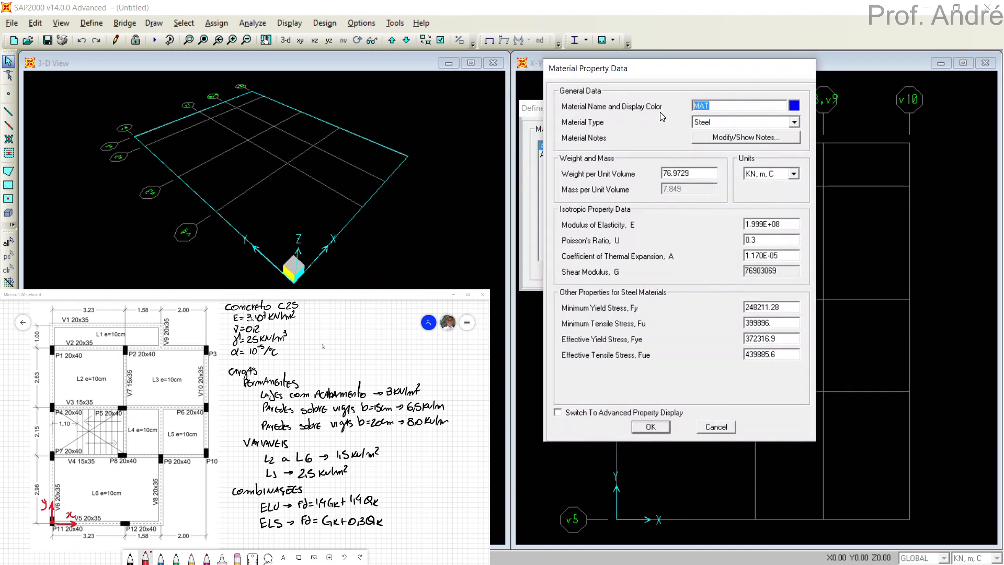
type("C25")
left_click(714, 123)
left_click(712, 186)
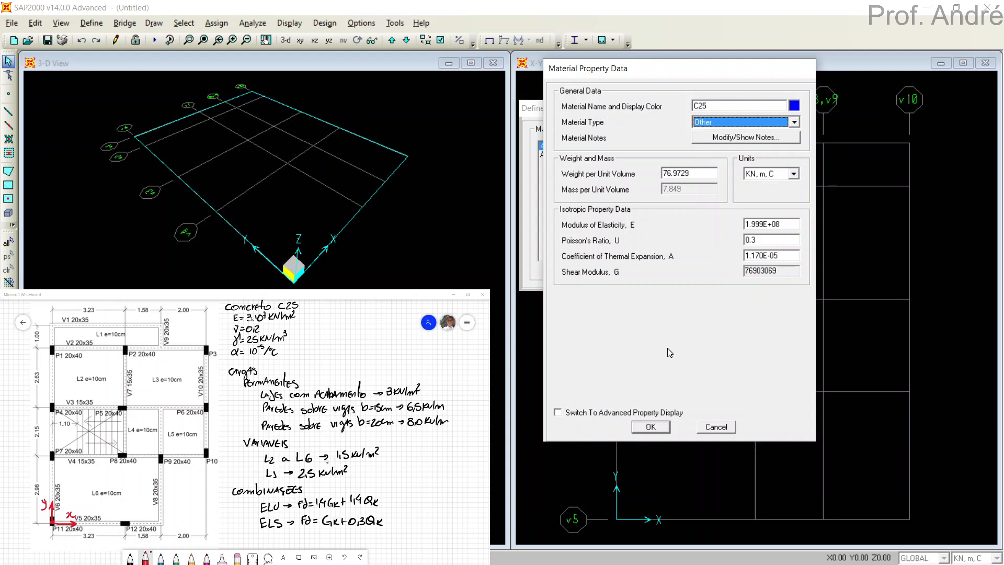
Set C25's weight per unit volume to 25, modulus of elasticity to 3e7, Poisson's ratio to 0.2 and thermal expansion coefficient to 1e-5.
left_click(702, 172)
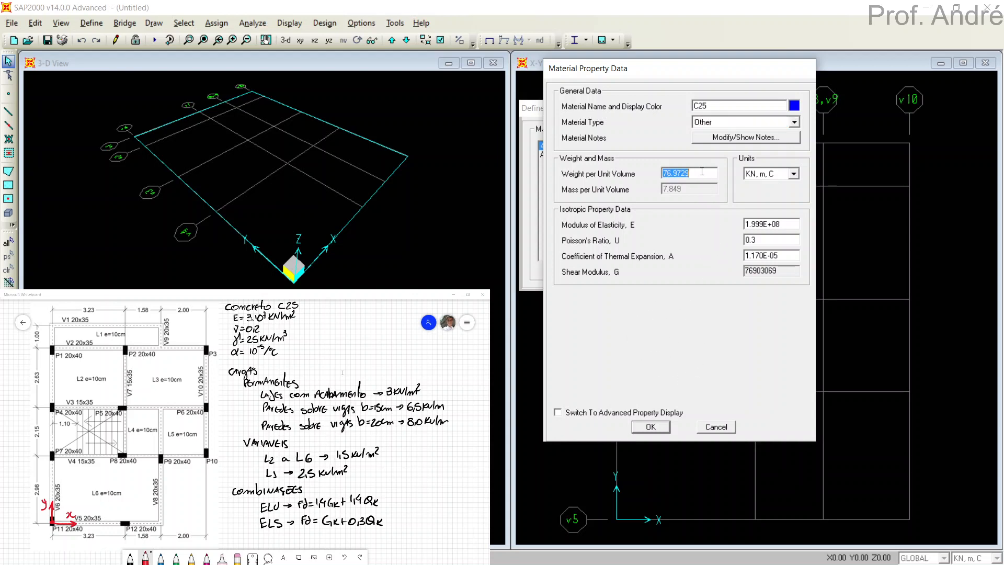
type("25")
left_click(782, 224)
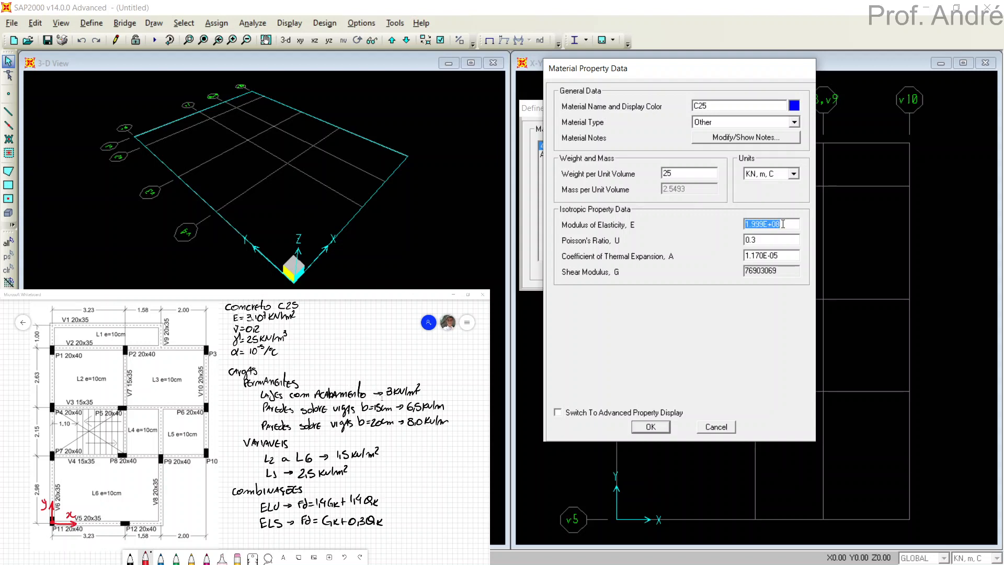
type("3e7")
left_click(786, 239)
type("0.2")
left_click(788, 255)
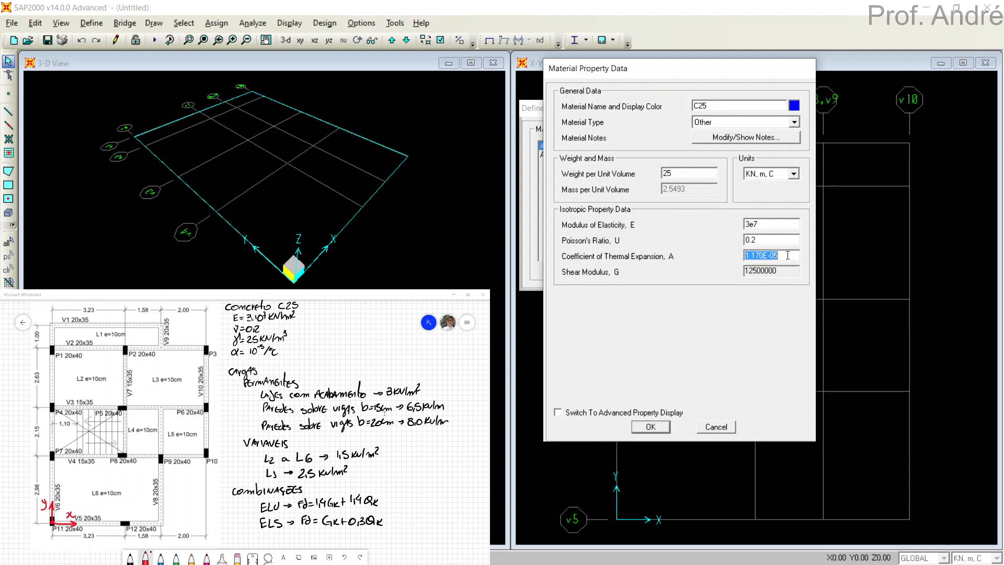
type("1e-5")
left_click(783, 241)
left_click(757, 239)
left_click(660, 428)
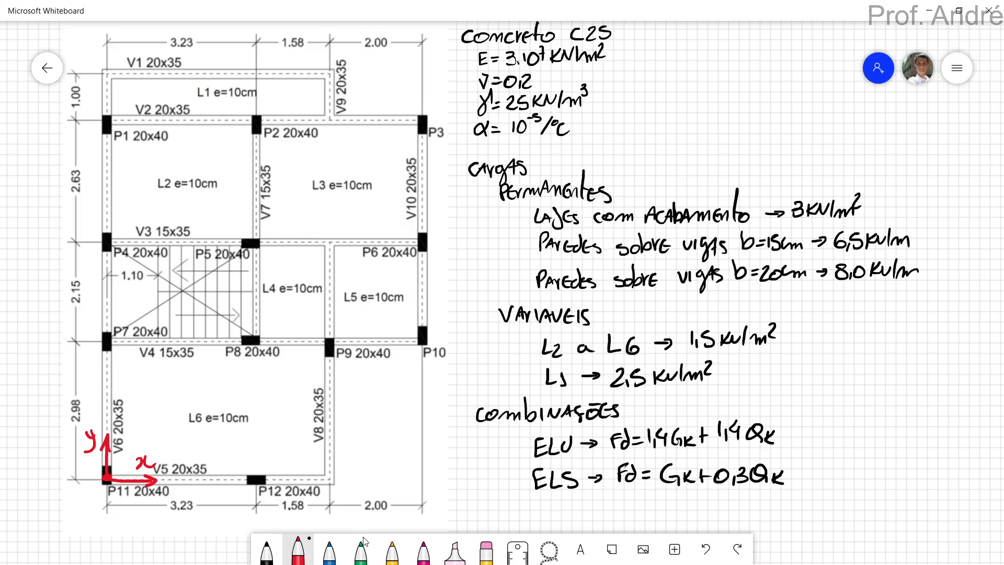
Tick off the four concrete C25 properties in blue in Microsoft Whiteboard, and return to SAP2000 to accept the material definitions.
left_click(331, 553)
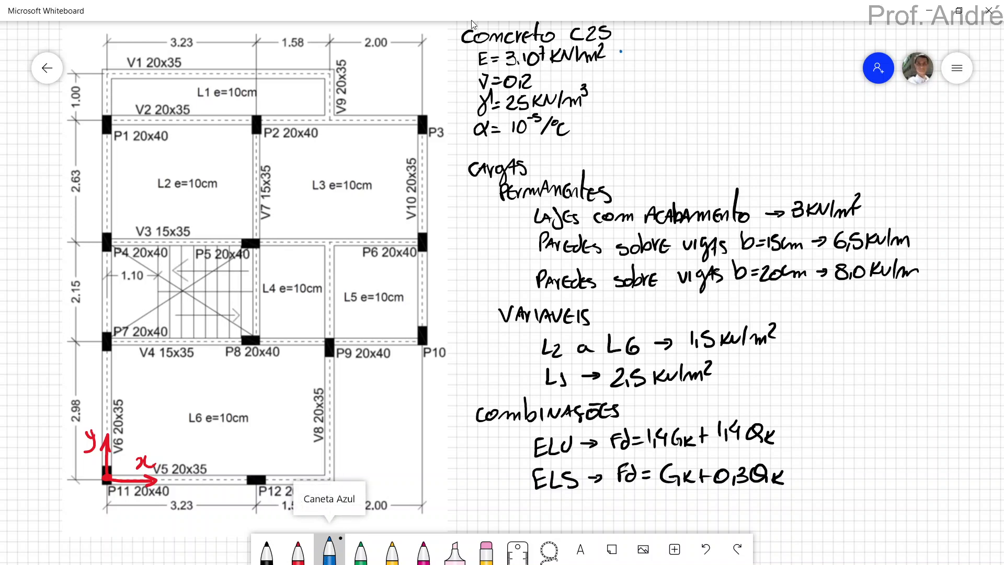
left_click_drag(617, 50, 641, 36)
left_click_drag(563, 67, 616, 79)
left_click_drag(588, 120, 612, 116)
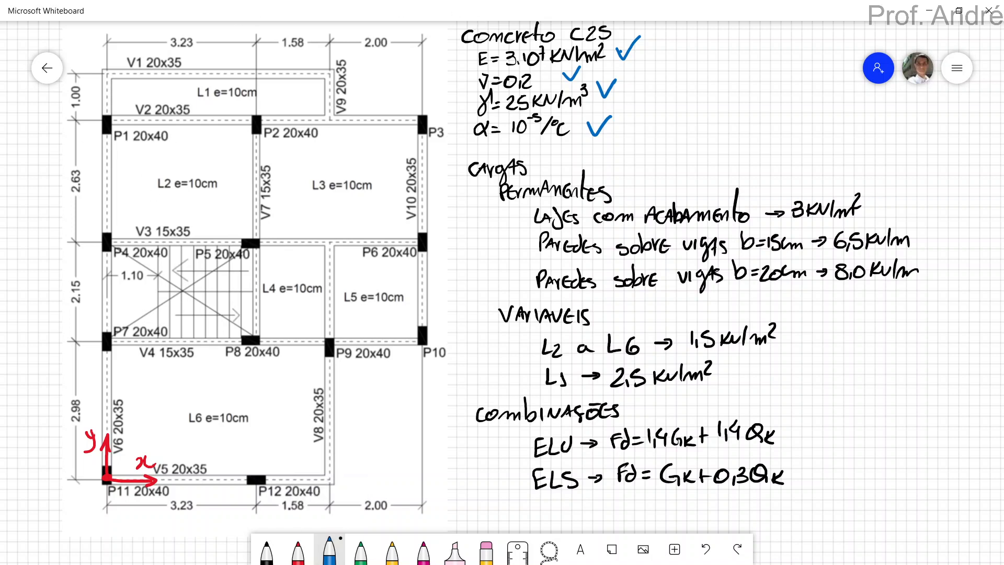
key("alt+Tab")
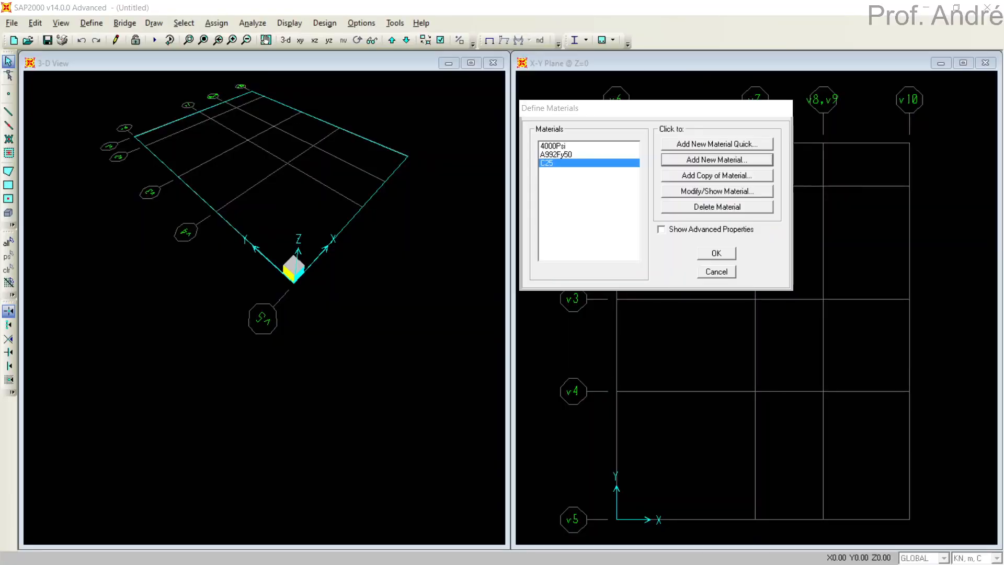
left_click(717, 253)
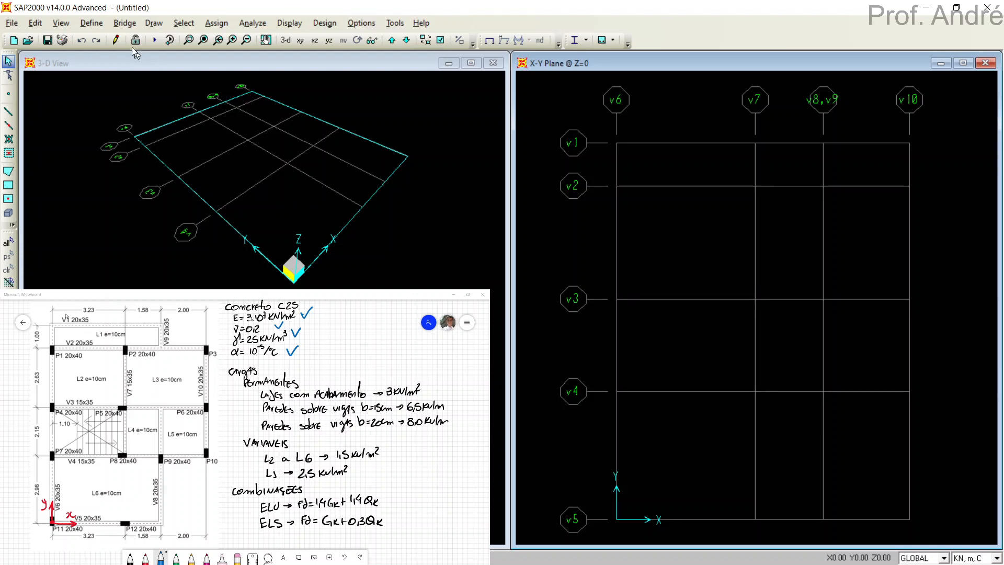
Start a new frame section property of type Concrete with a rectangular shape.
left_click(92, 24)
mouse_move(120, 60)
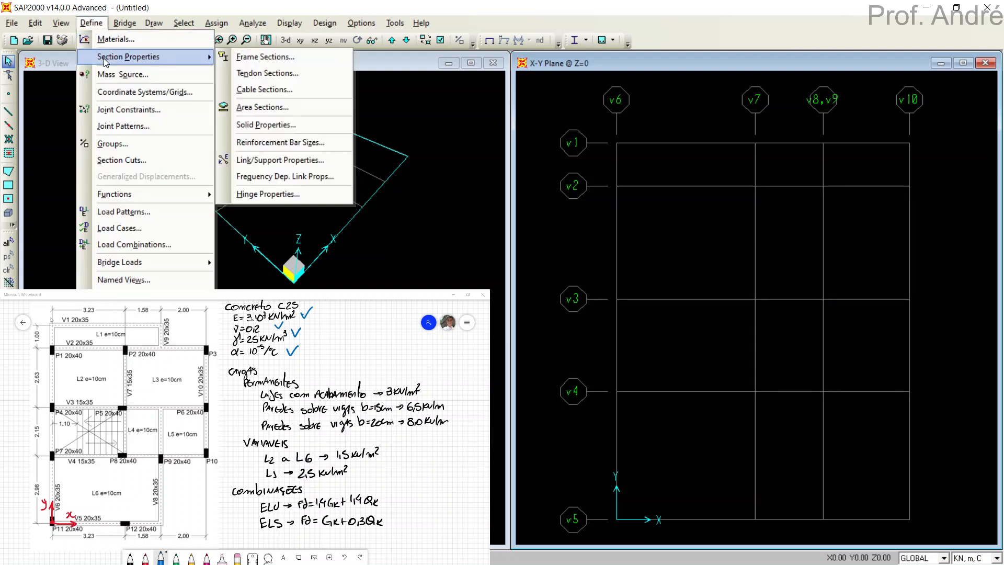
left_click(246, 59)
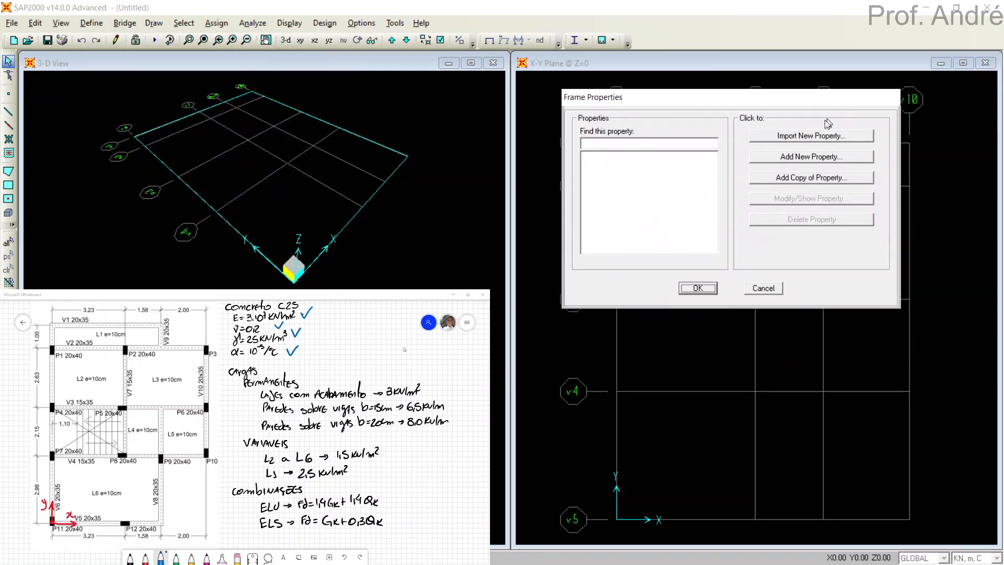
left_click(795, 157)
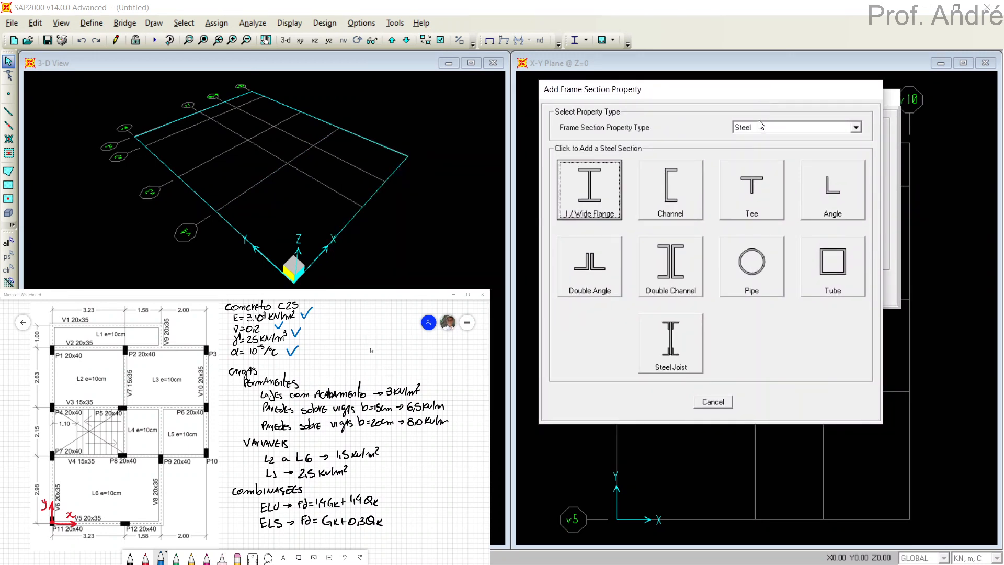
left_click(760, 128)
left_click(756, 148)
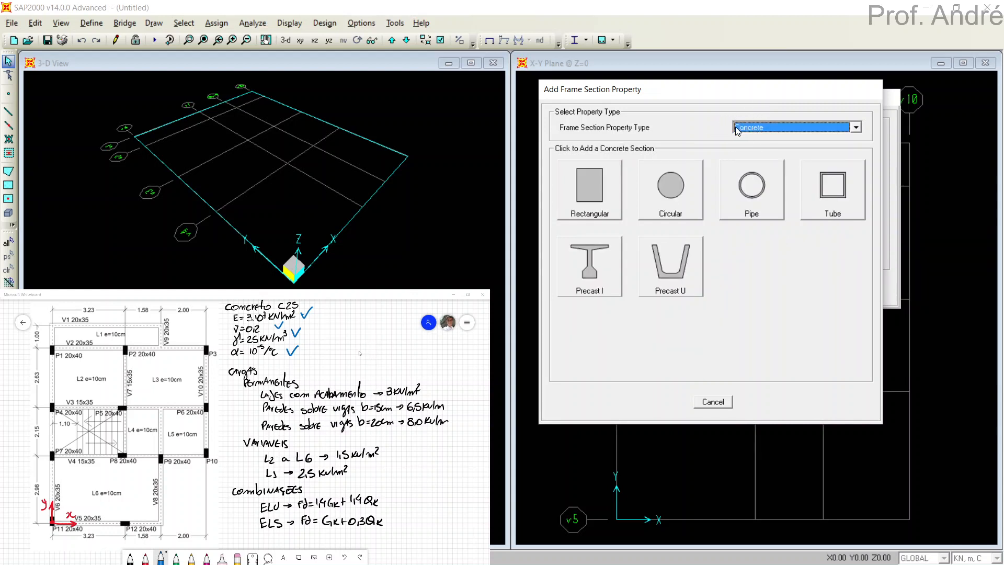
left_click(581, 190)
Name the rectangular section V20x35 and assign it the C25 material.
left_click_drag(554, 135, 740, 121)
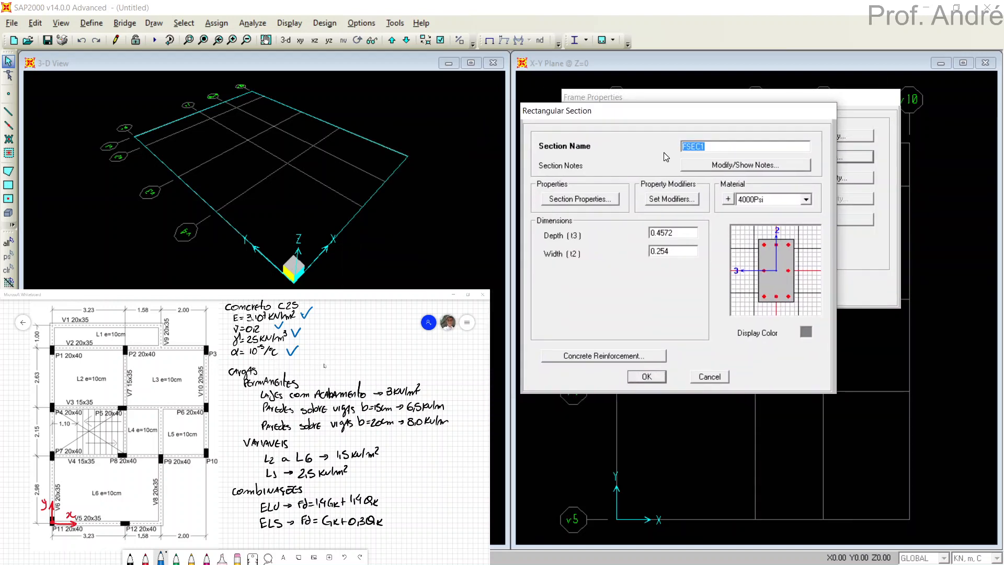
type("V")
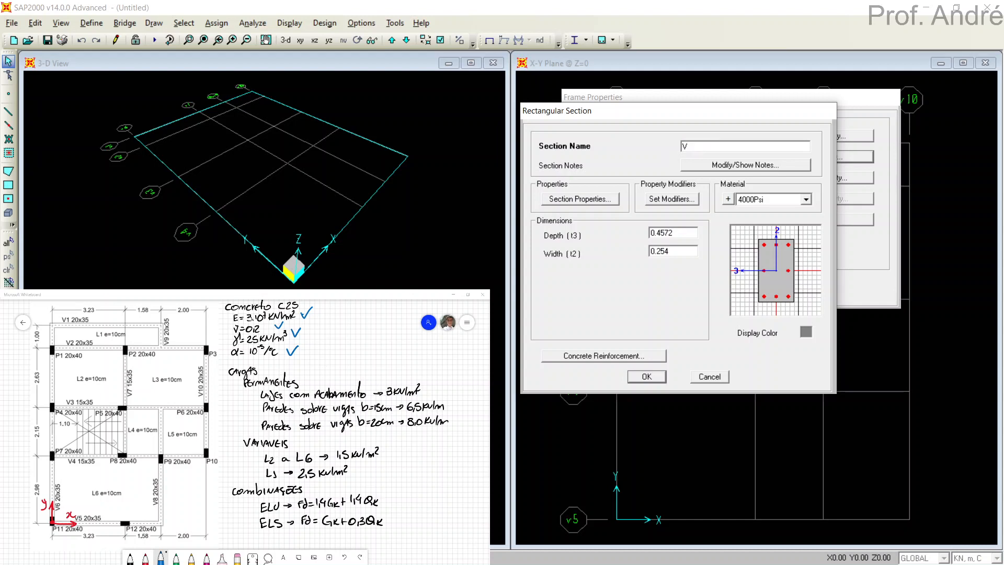
type("20x35")
left_click(755, 201)
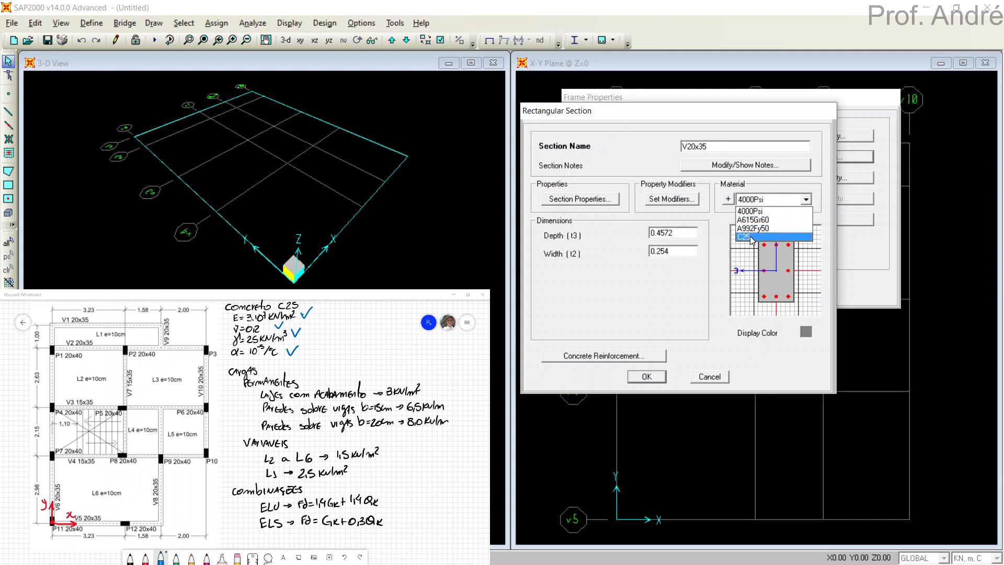
left_click(753, 238)
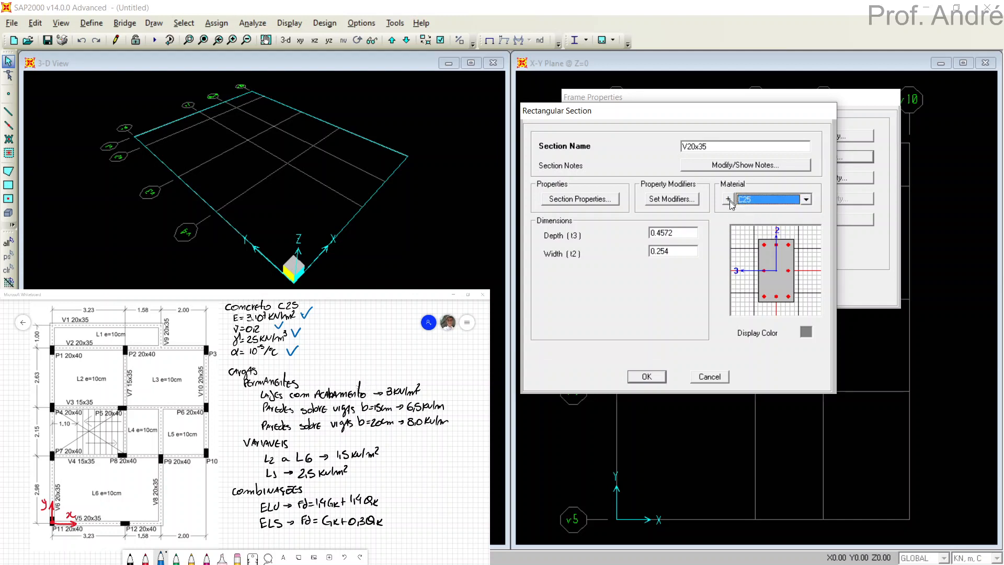
Set the V20x35 section's depth to 0.35 and its width to 0.20.
double_click(683, 232)
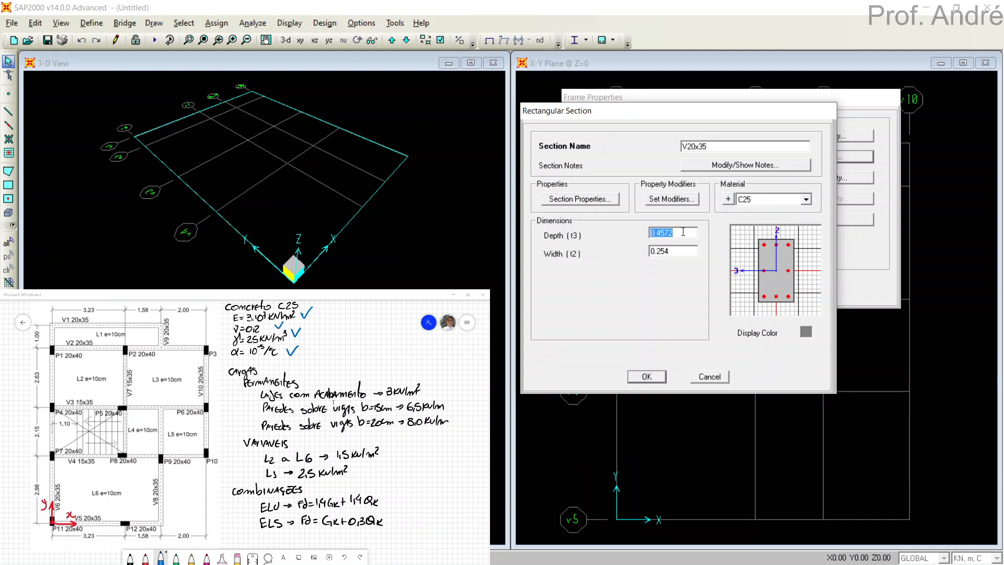
type("0.35")
double_click(679, 250)
type("0.20")
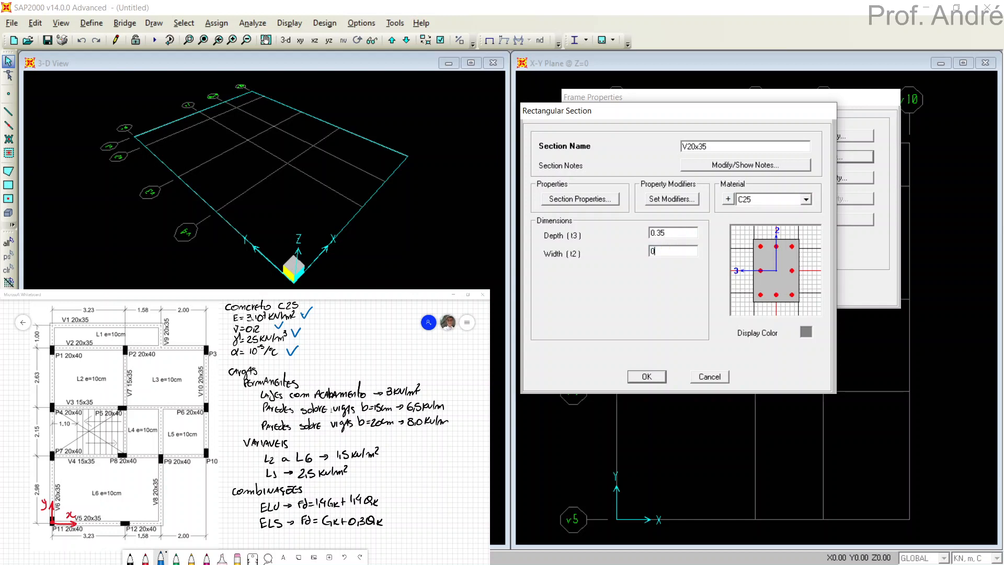
double_click(685, 233)
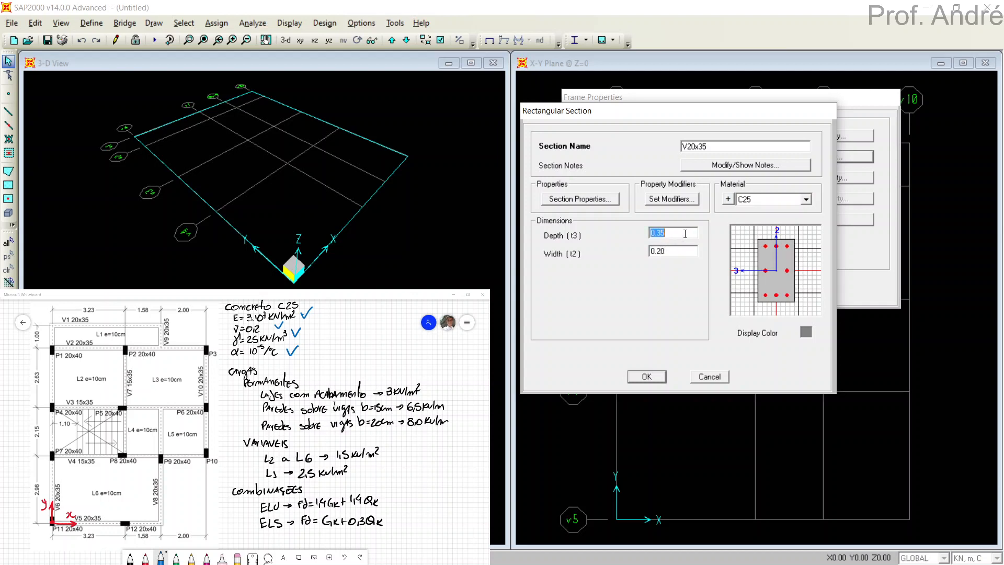
left_click(684, 232)
Give the V20x35 section an orange display color and accept the section.
left_click(806, 332)
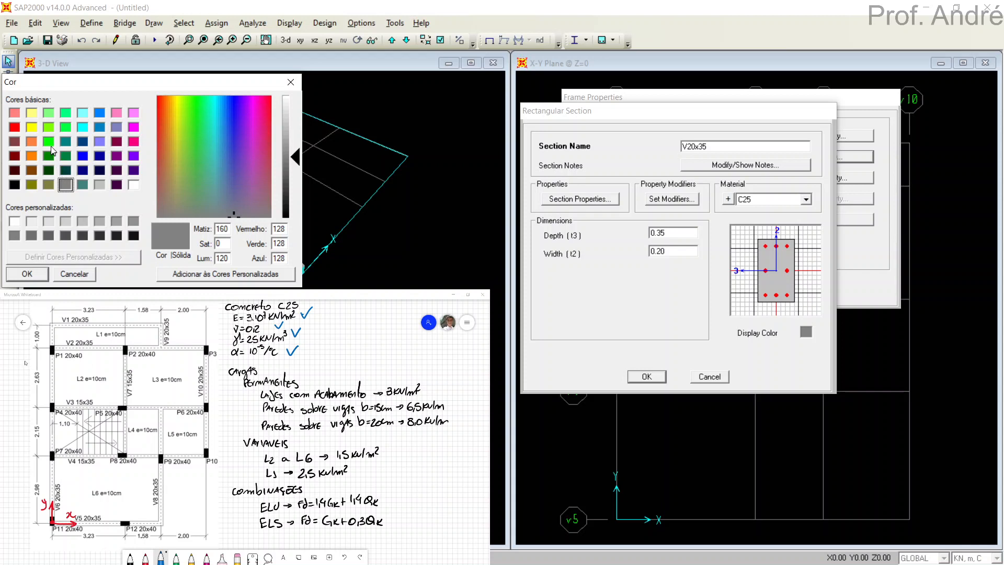
left_click_drag(65, 89, 142, 75)
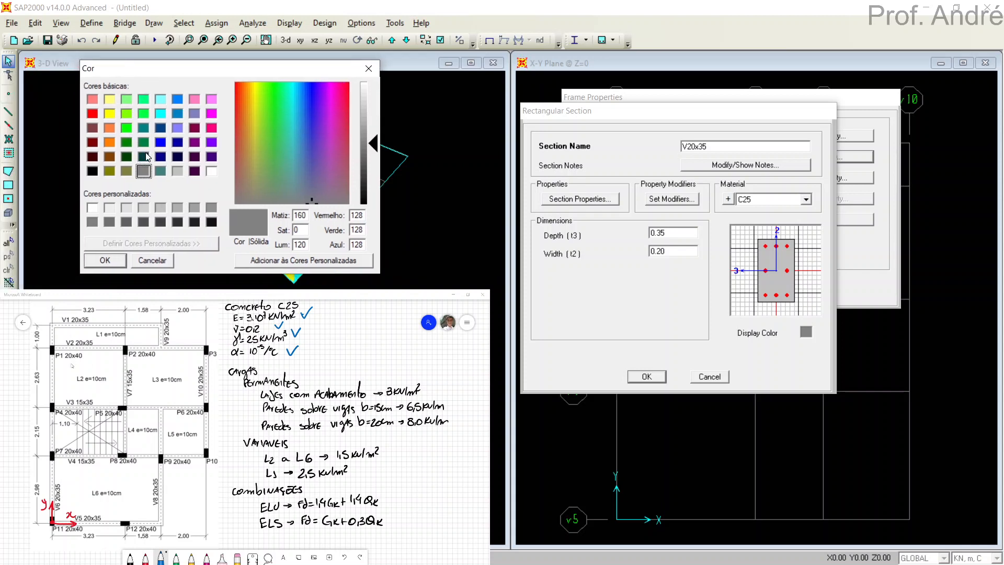
left_click(110, 141)
left_click(103, 261)
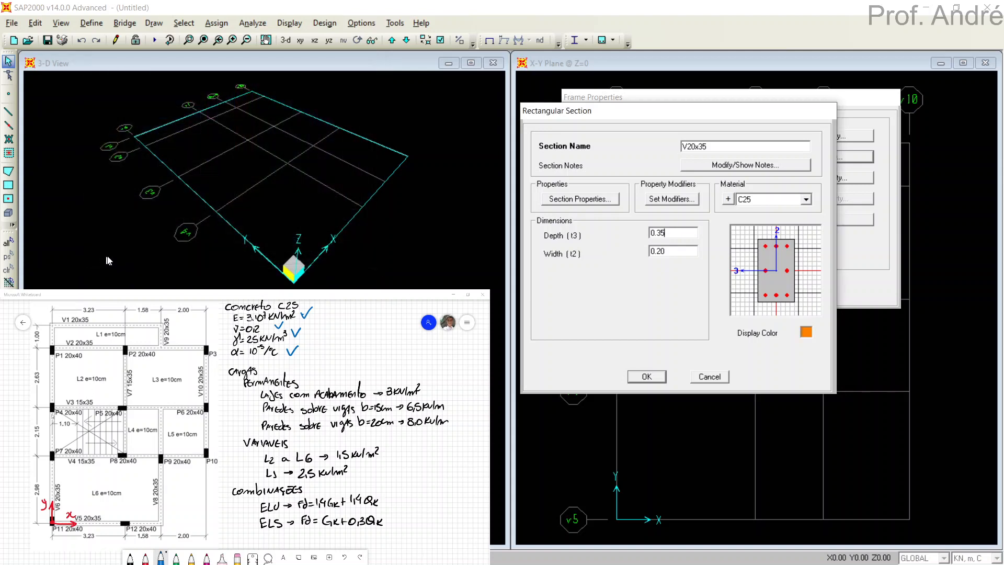
left_click(647, 378)
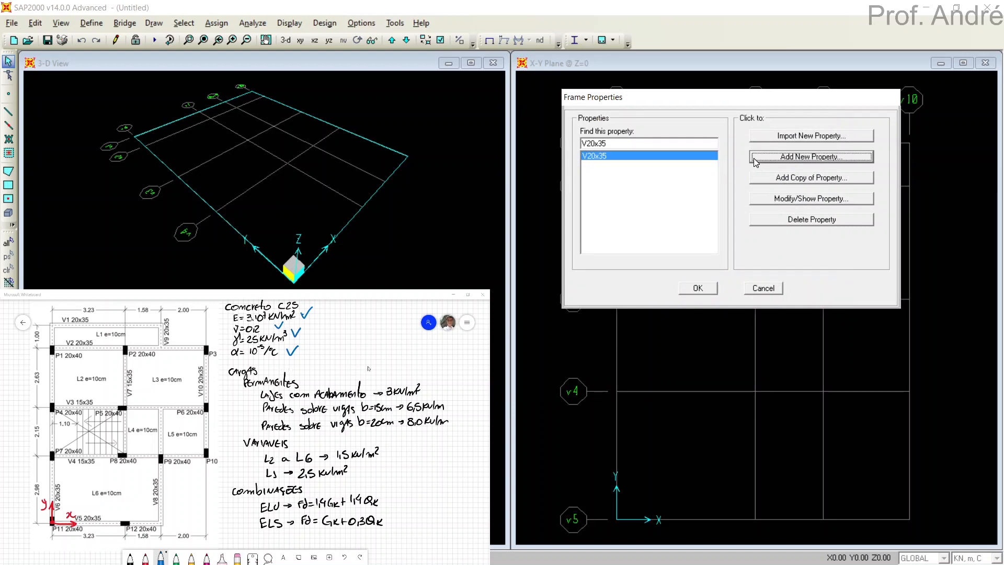
Start a second rectangular concrete frame section and bring its dialog clear of the whiteboard notes.
left_click(753, 156)
left_click_drag(613, 118, 824, 92)
left_click(610, 186)
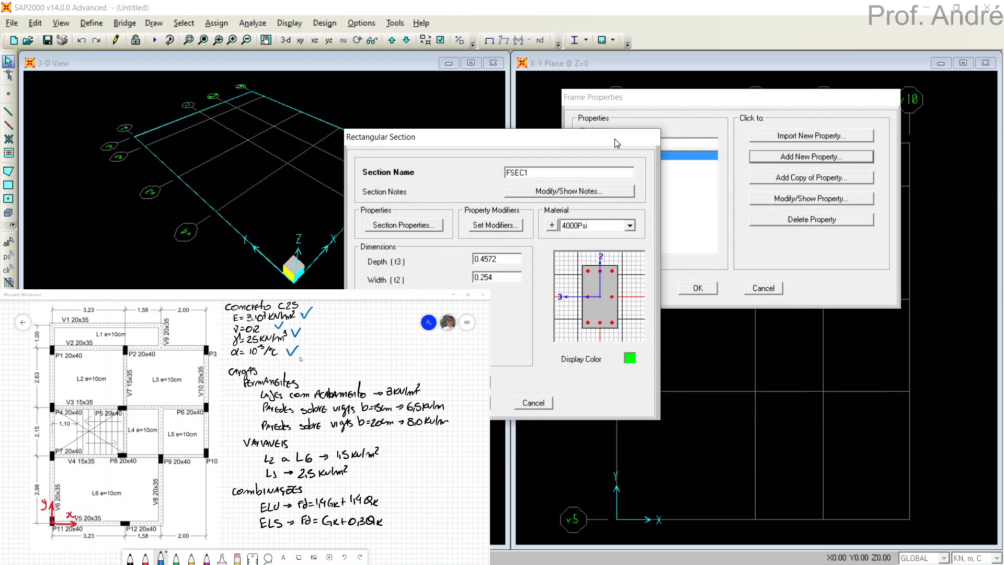
left_click_drag(523, 101, 706, 109)
left_click(751, 147)
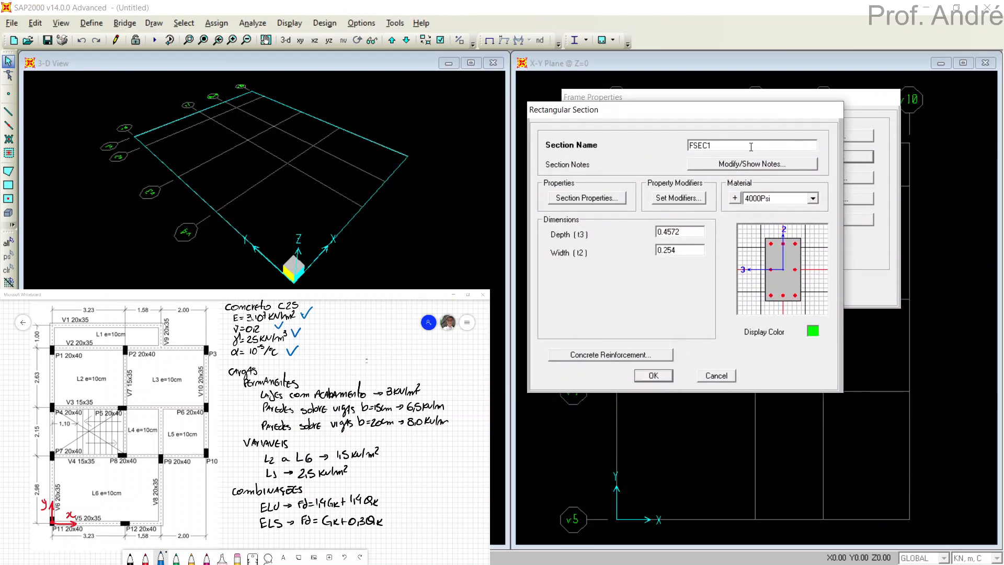
Name the new rectangular section V15x35 and assign it the C25 material.
left_click_drag(751, 147, 645, 155)
type("v15x35")
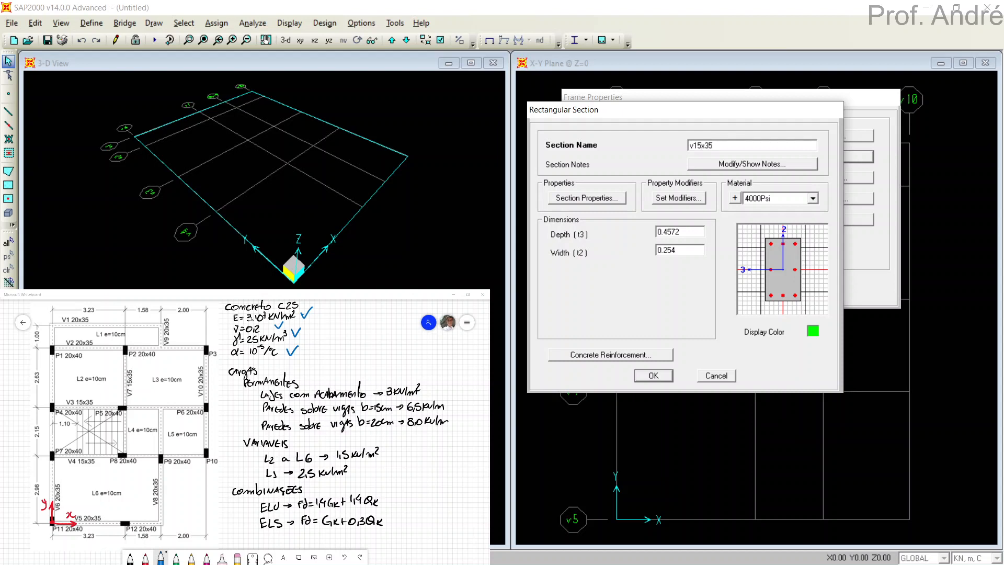
left_click(693, 146)
key("BackSpace")
type("V")
left_click(784, 199)
left_click(763, 240)
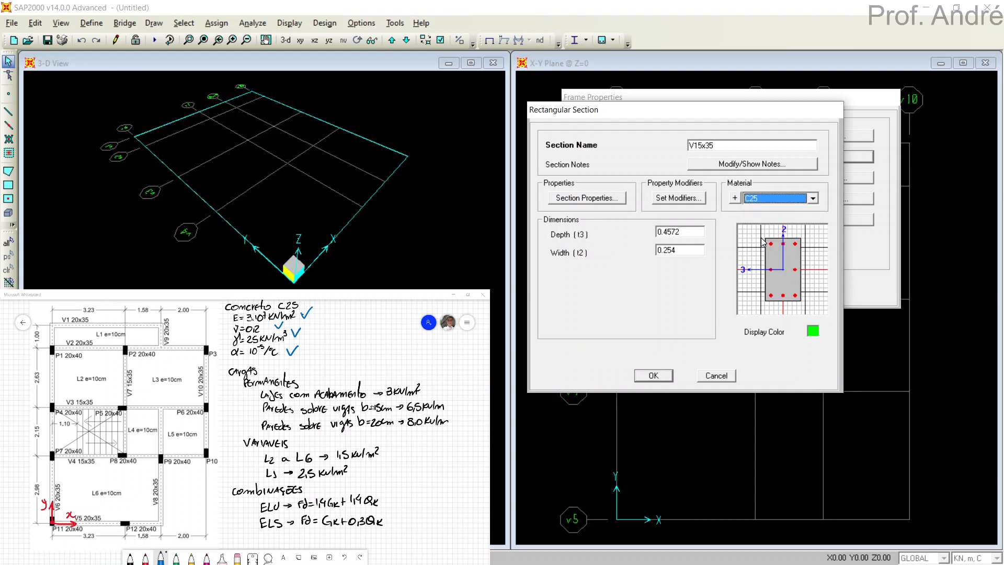
Set the V15x35 section's depth to 0.35 and width to 0.15, and accept the frame properties.
double_click(687, 232)
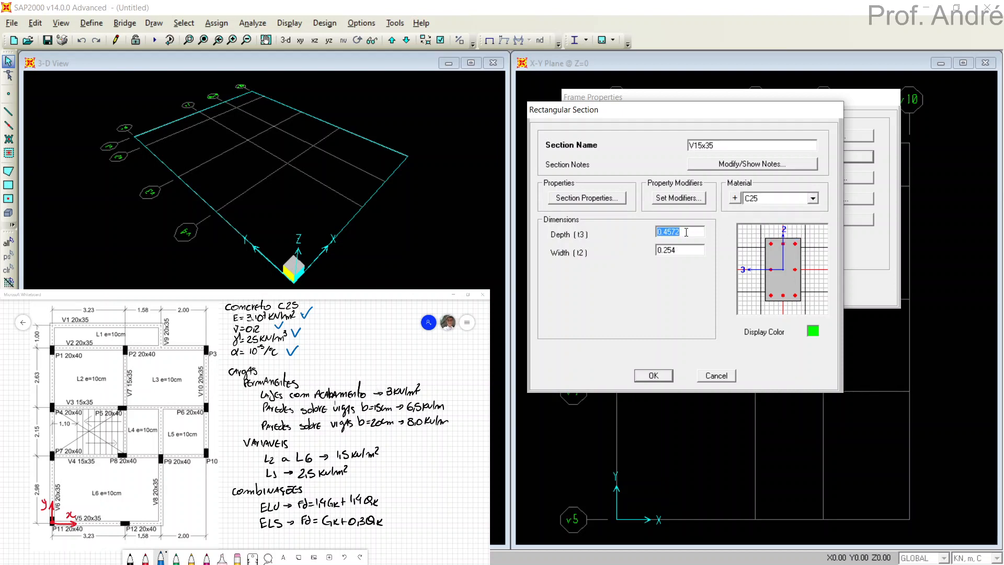
type("0.35")
double_click(687, 250)
type("0.15")
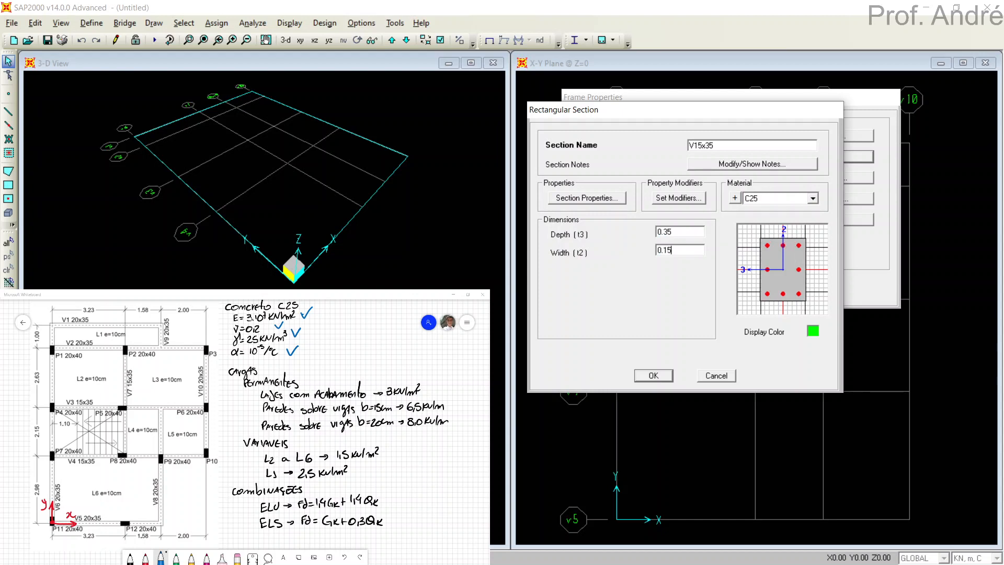
double_click(697, 231)
left_click(697, 231)
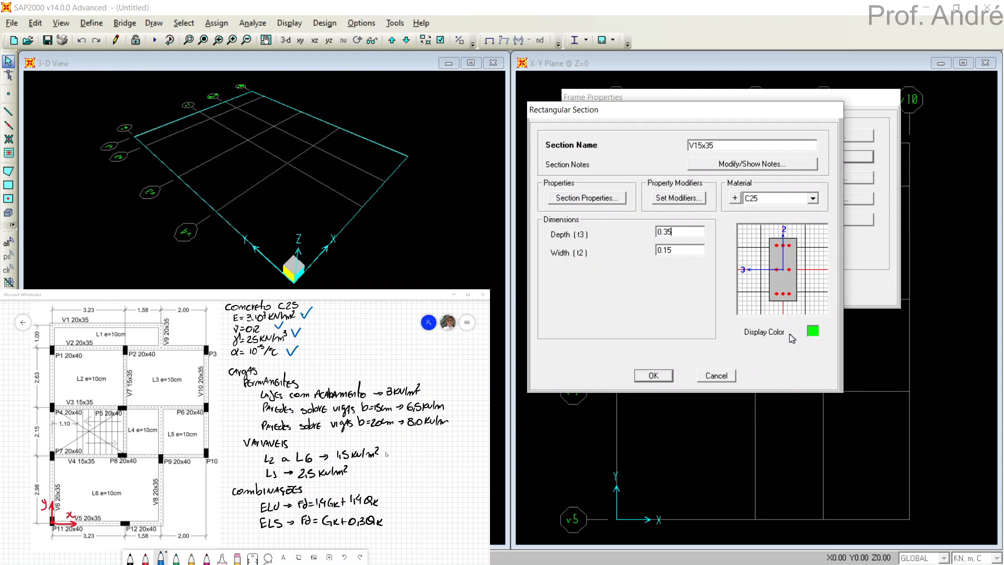
left_click(657, 376)
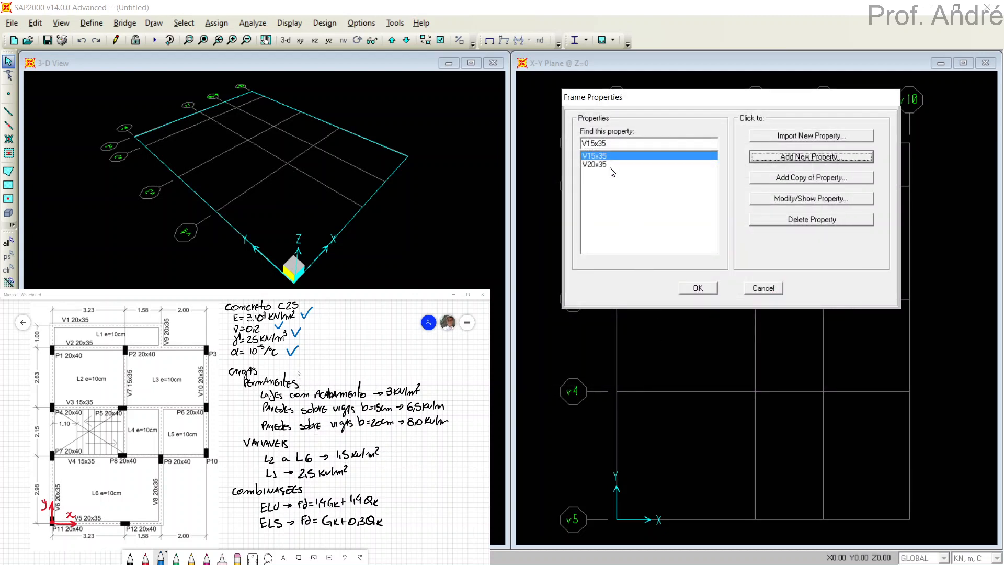
left_click(699, 289)
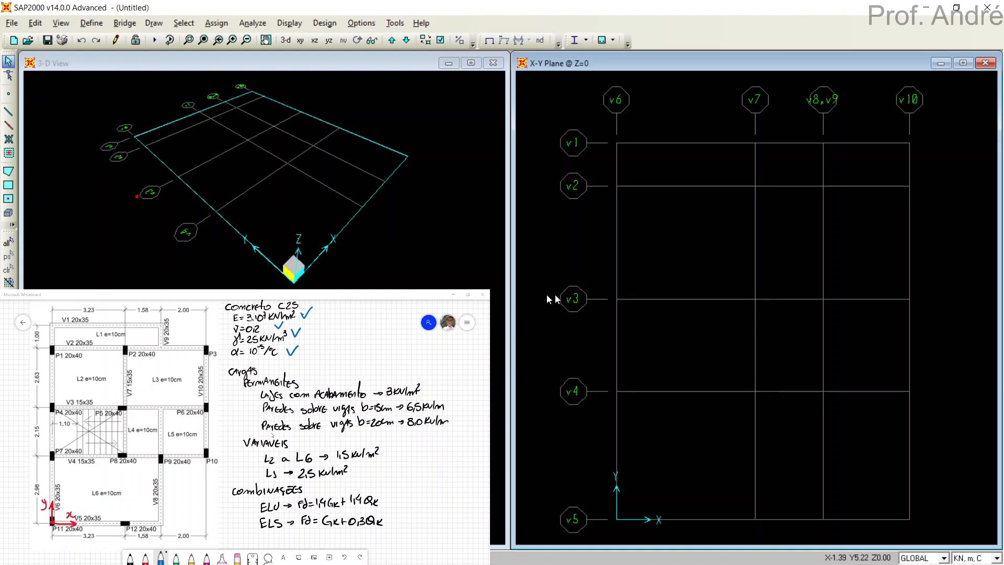
Open the load pattern definitions and move the dialog clear of the whiteboard notes.
left_click(99, 27)
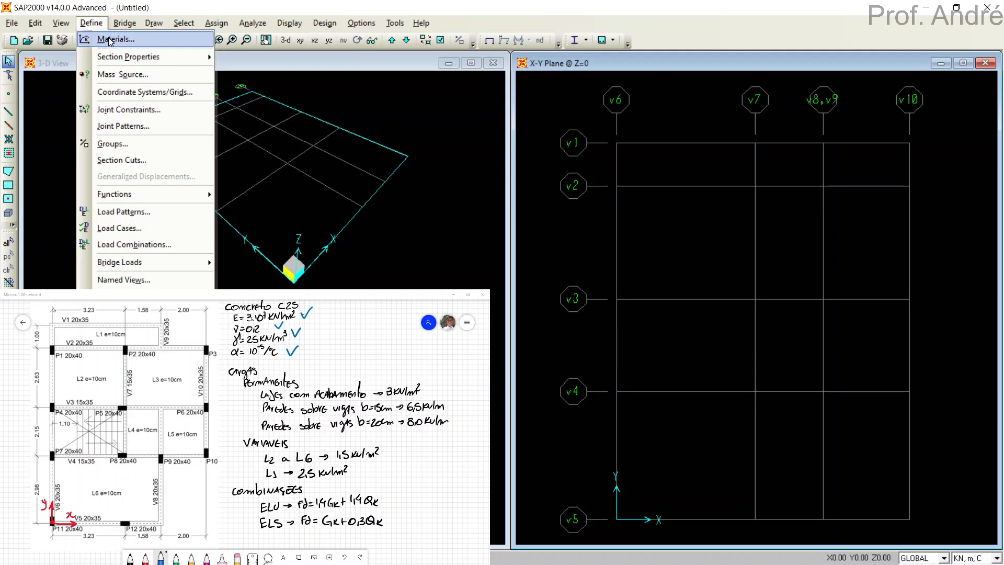
mouse_move(116, 57)
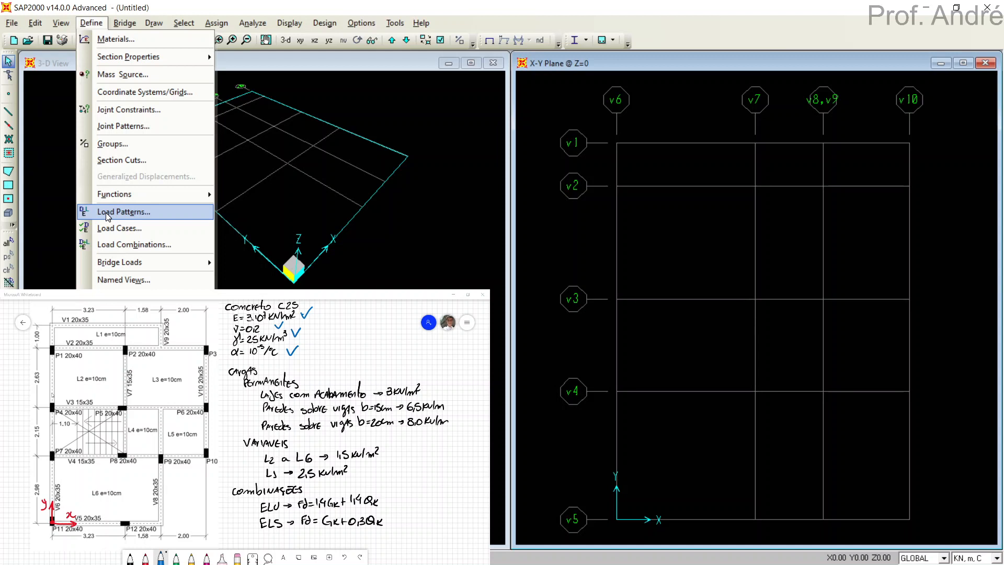
left_click(107, 212)
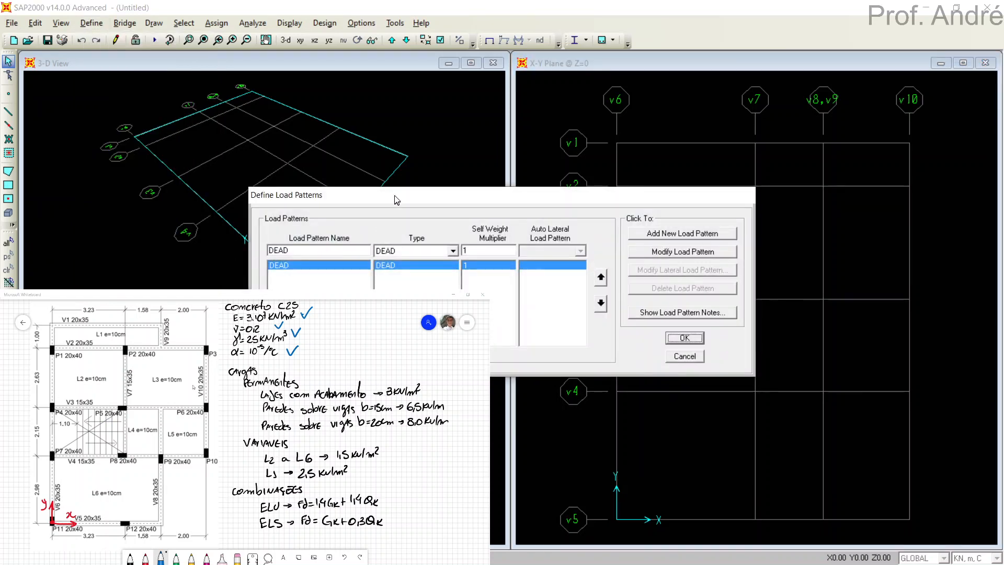
left_click_drag(395, 195, 420, 98)
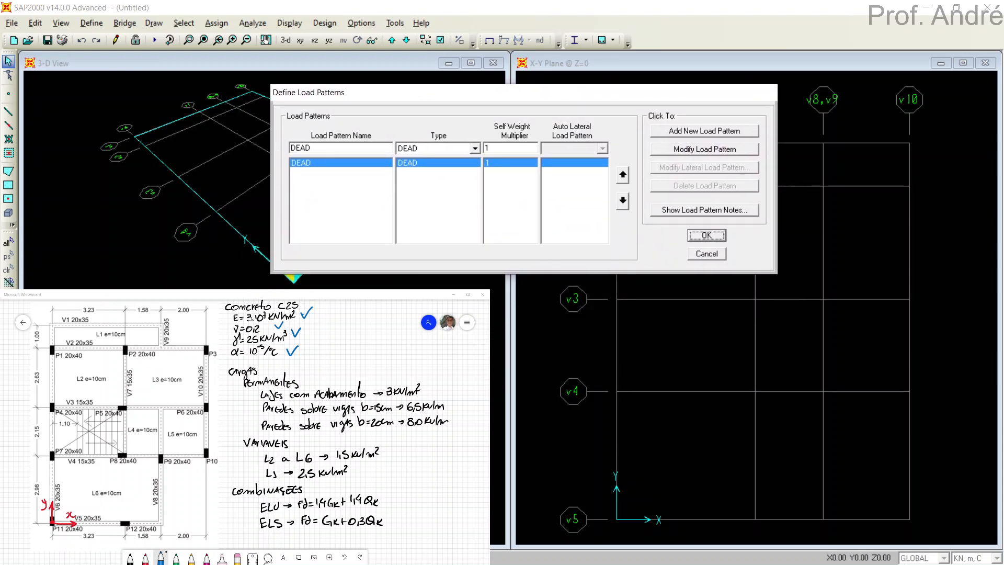
Annotate the load pattern list by hand with G'k, Gk and Qk, circling the DEAD self weight multiplier, and clear the marks.
key("alt+Tab")
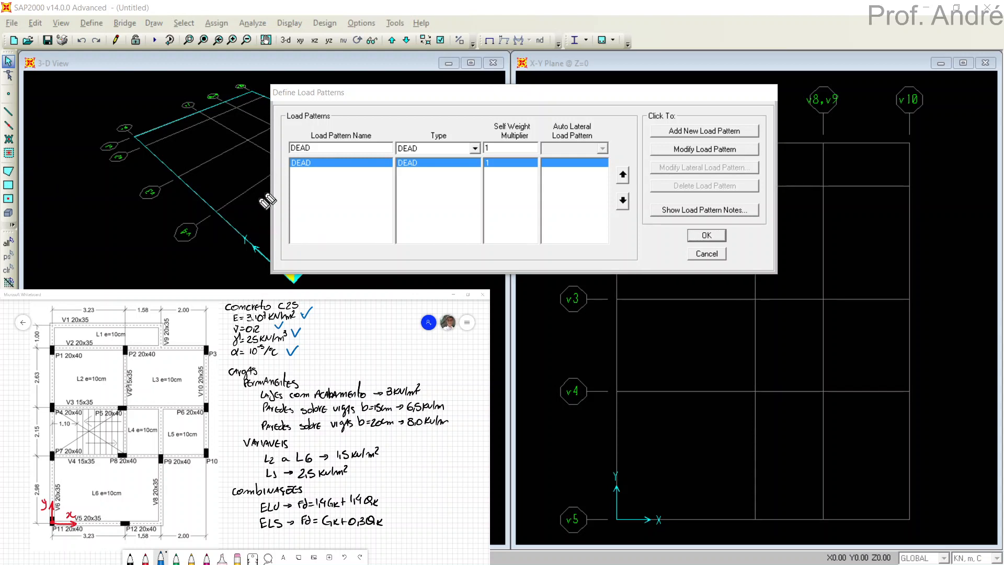
mouse_move(283, 164)
left_mouse_down()
mouse_move(335, 172)
mouse_move(277, 178)
left_mouse_up()
left_click_drag(260, 157, 261, 176)
mouse_move(269, 165)
left_mouse_down()
mouse_move(272, 174)
mouse_move(265, 150)
left_mouse_up()
mouse_move(492, 151)
left_mouse_down()
mouse_move(503, 185)
mouse_move(492, 152)
left_mouse_up()
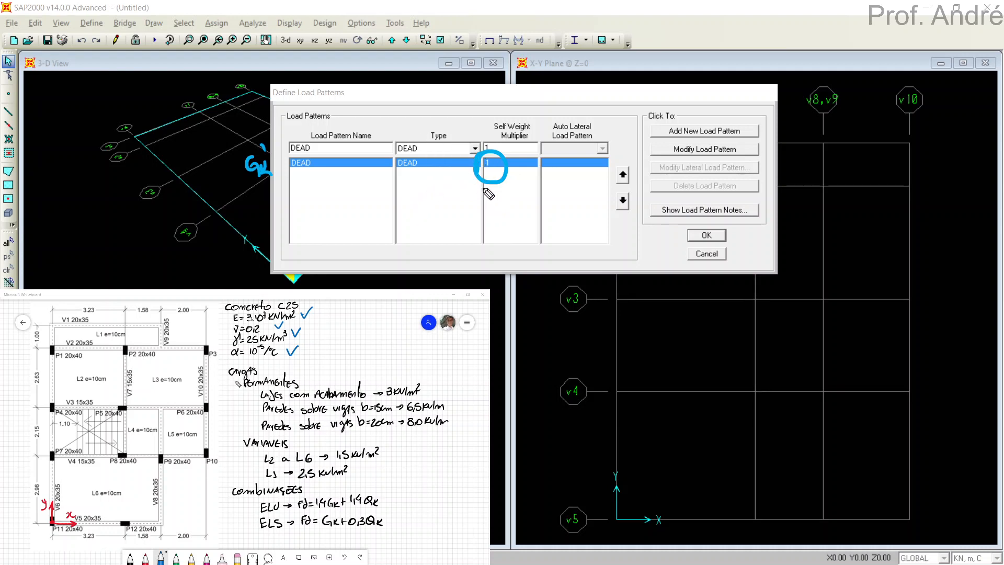
key("ctrl+z")
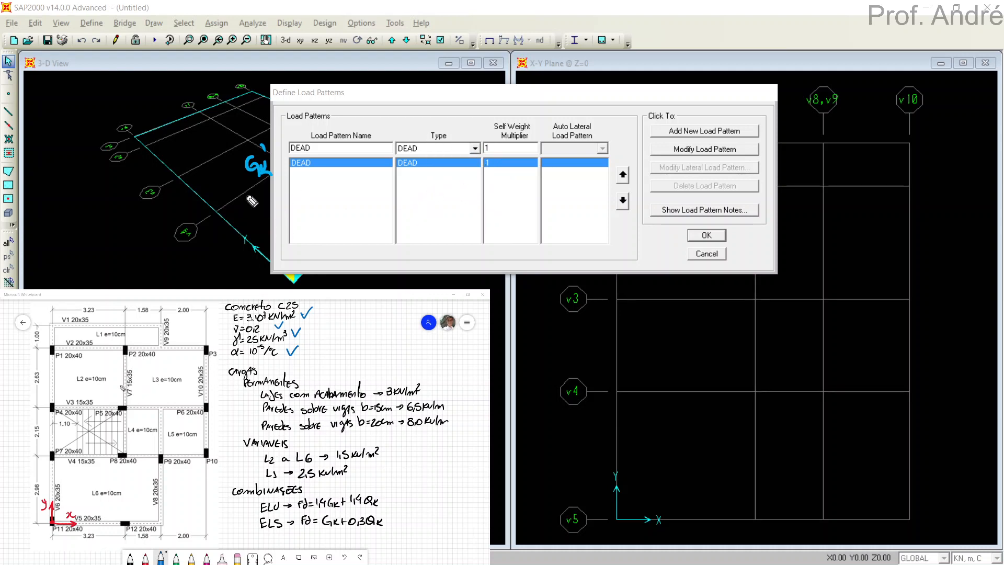
mouse_move(263, 189)
left_mouse_down()
mouse_move(249, 202)
mouse_move(274, 201)
left_mouse_up()
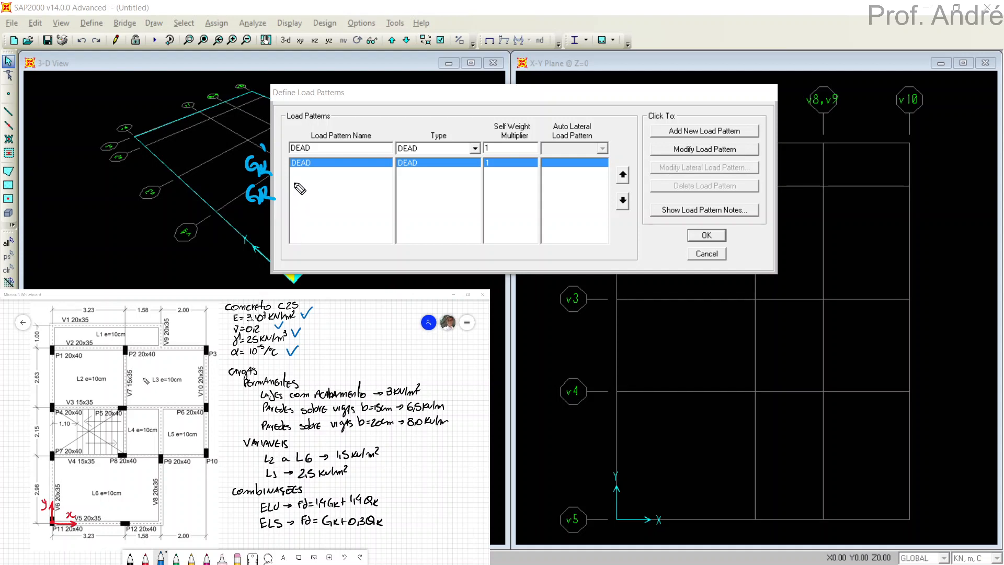
mouse_move(273, 224)
left_mouse_down()
mouse_move(259, 233)
mouse_move(282, 233)
left_mouse_up()
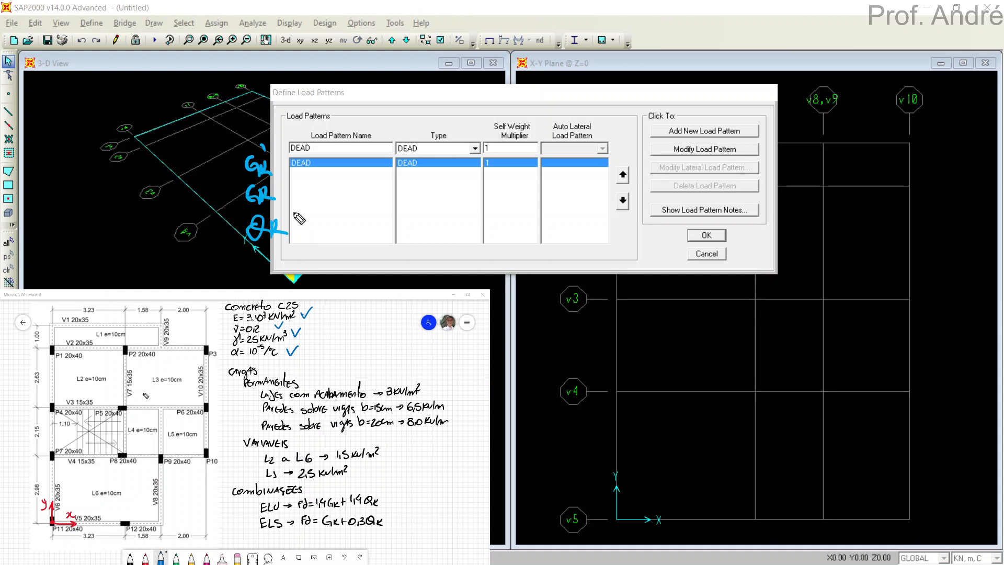
mouse_move(288, 225)
left_mouse_down()
mouse_move(257, 235)
mouse_move(261, 149)
left_mouse_up()
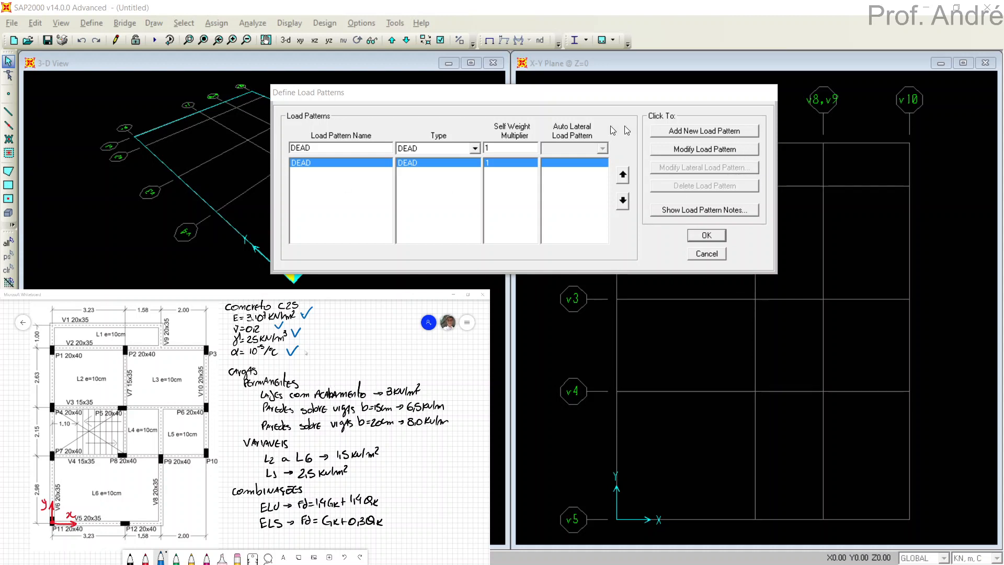
Add load patterns Gk and Qk, both of type DEAD with a self weight multiplier of 0.
double_click(332, 144)
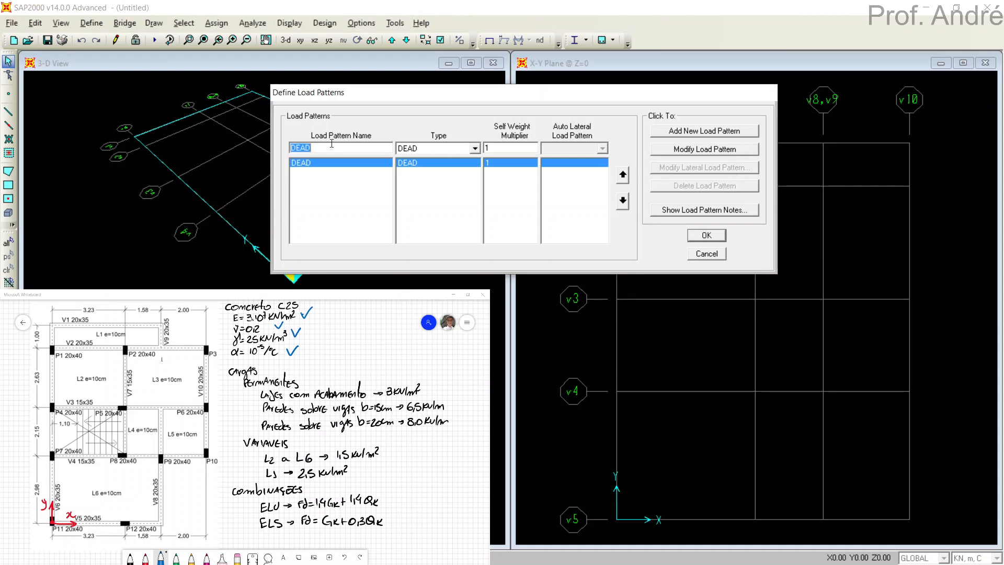
type("Gk")
left_click(676, 133)
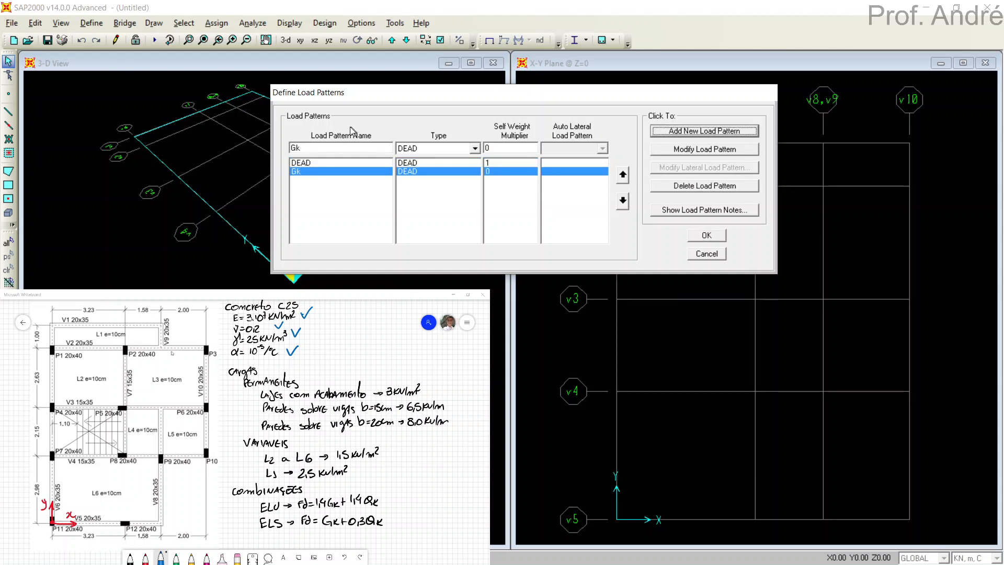
left_click(319, 147)
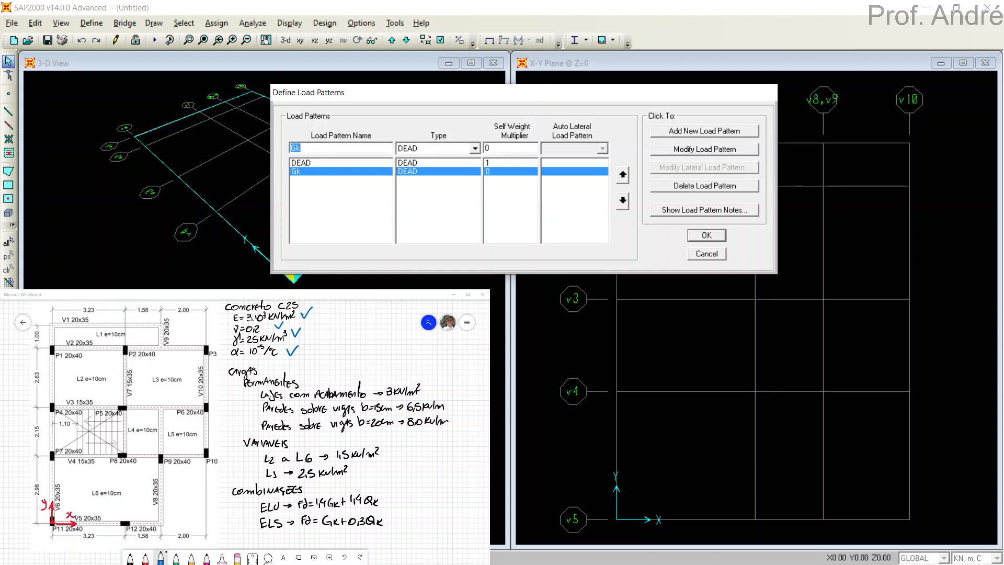
left_click(696, 131)
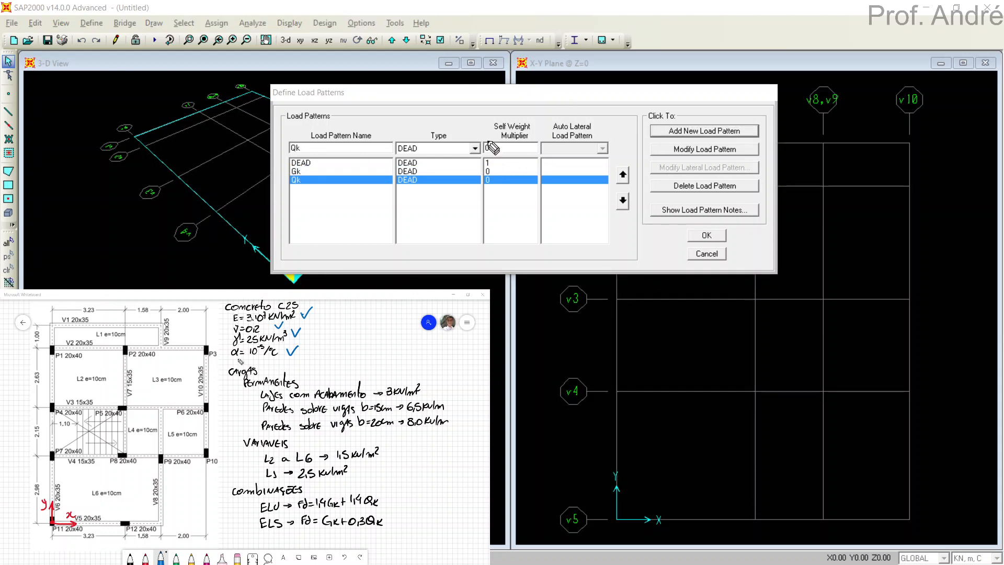
Circle the self weight multipliers with a temporary pen mark, and accept the load patterns.
mouse_move(487, 134)
left_mouse_down()
mouse_move(506, 136)
mouse_move(455, 196)
left_mouse_up()
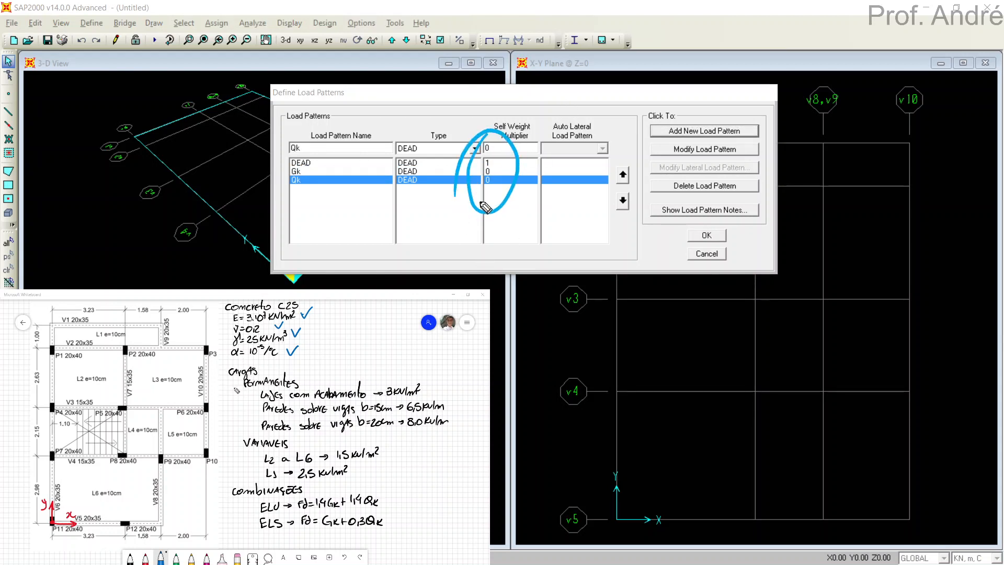
key("Escape")
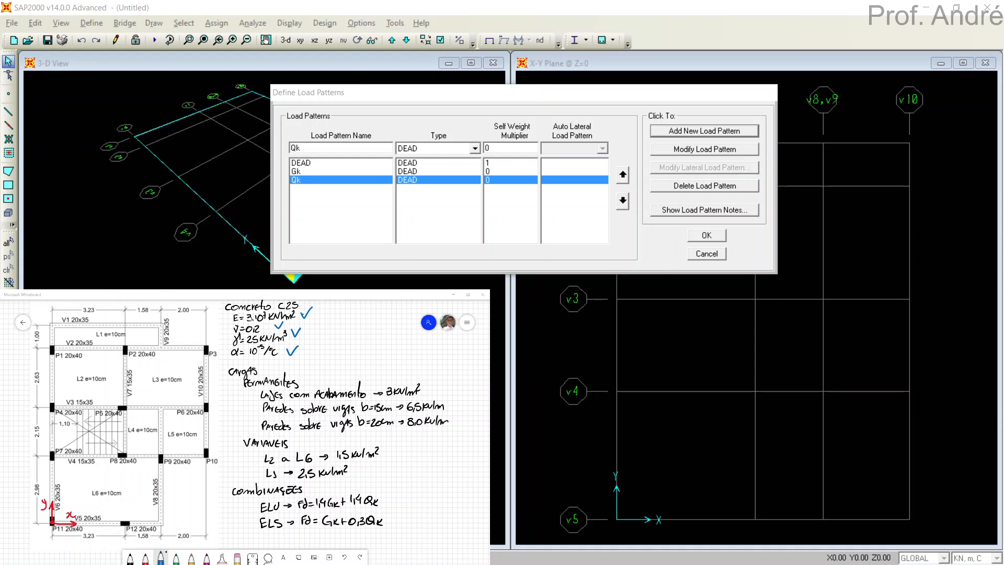
left_click(706, 235)
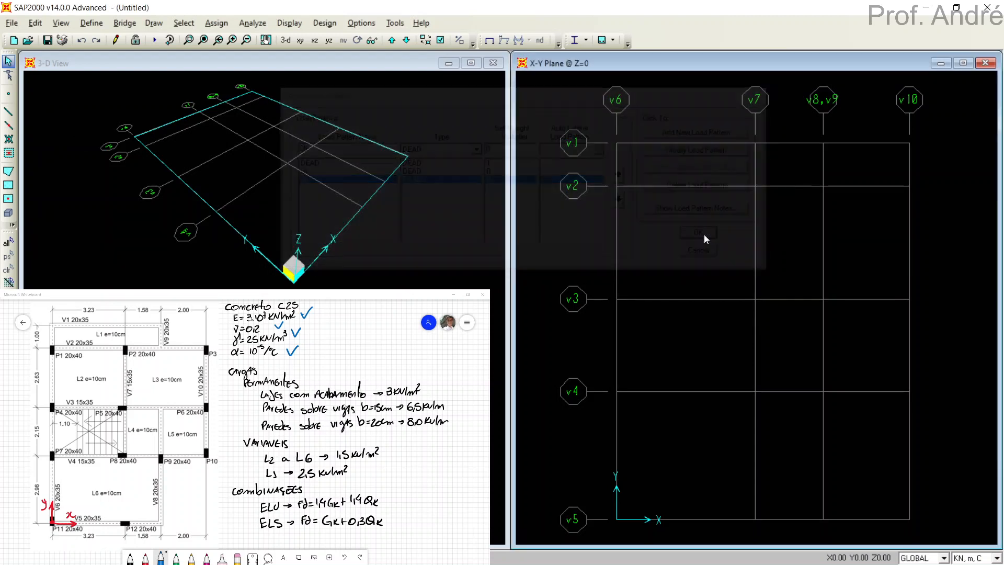
Create a Linear Add load combination named COMB1_ELU and add load case DEAD with a scale factor of 1.4.
left_click(89, 24)
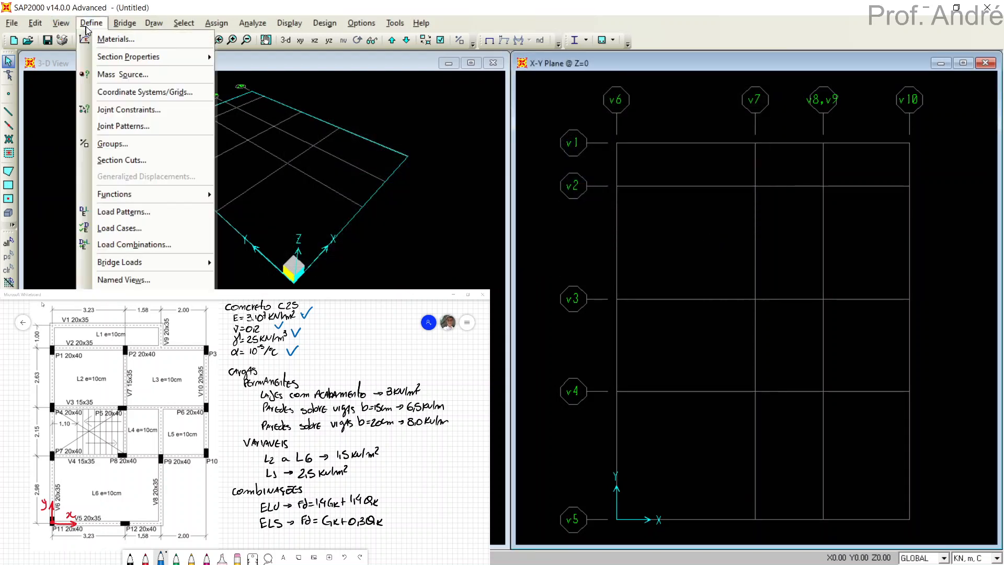
left_click(105, 244)
left_click_drag(508, 187, 583, 74)
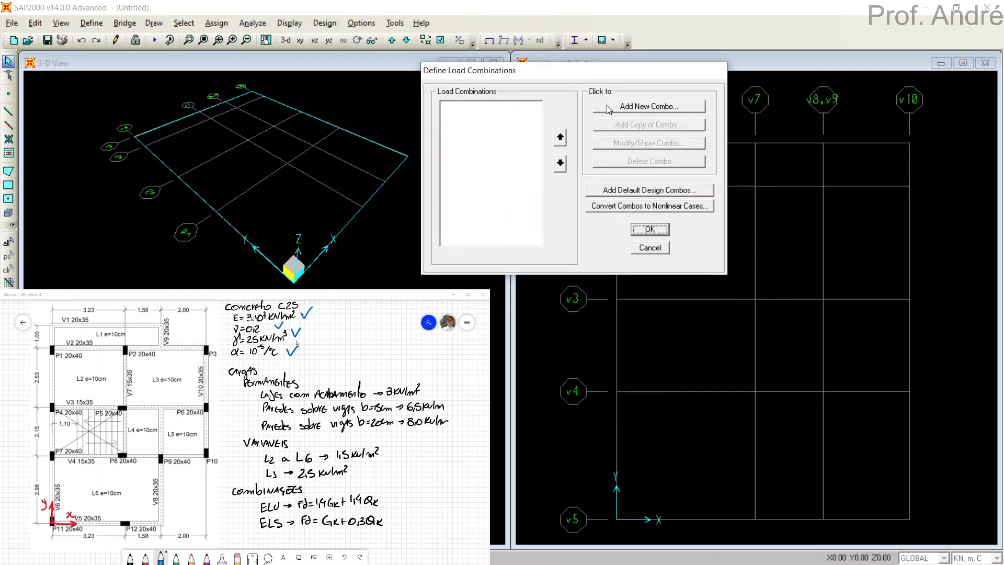
left_click(609, 108)
left_click_drag(567, 142, 724, 59)
left_click(734, 89)
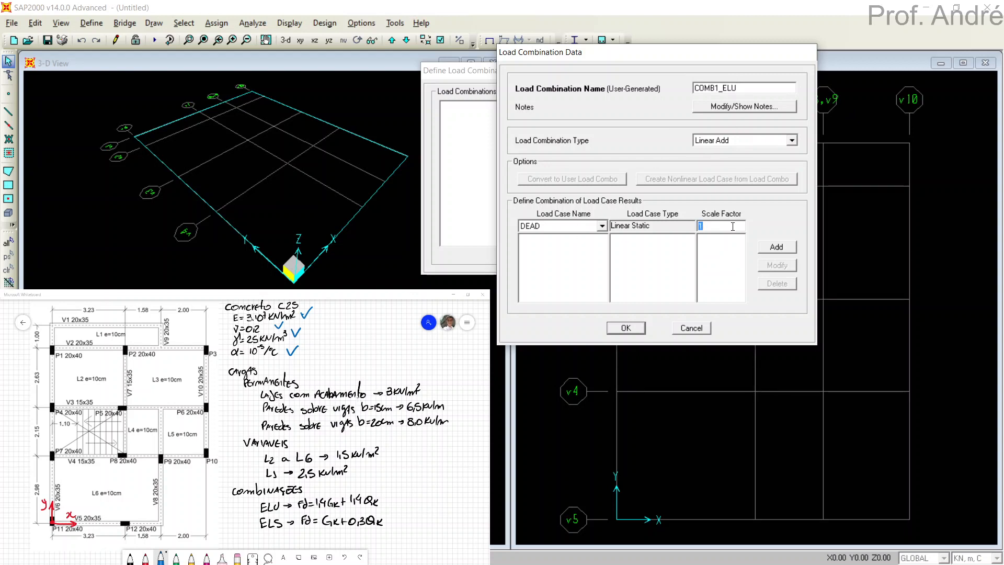
left_click(776, 247)
Add load cases Gk and Qk to COMB1_ELU, each with a scale factor of 1.4, and accept the combination.
left_click(603, 226)
left_click(555, 246)
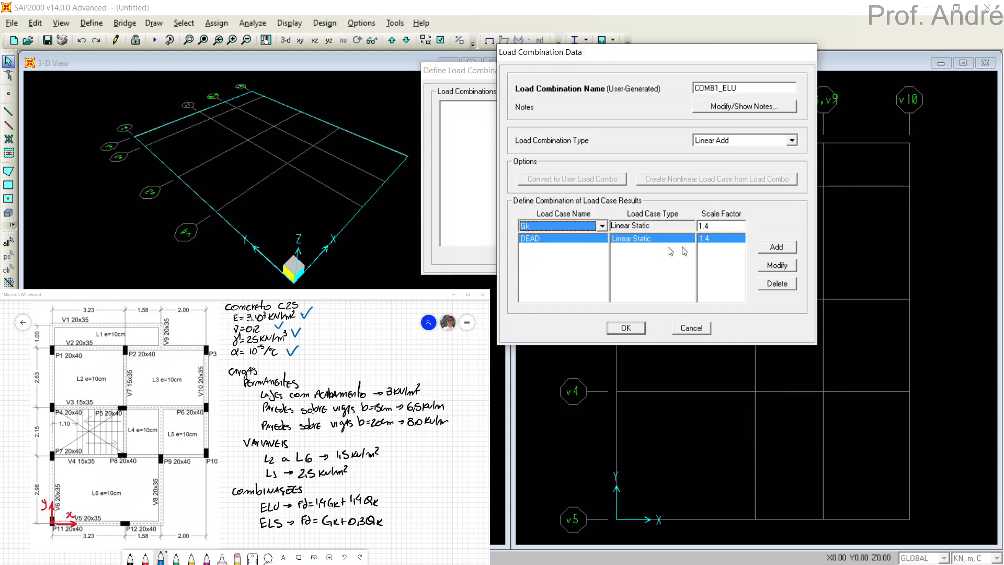
left_click(773, 247)
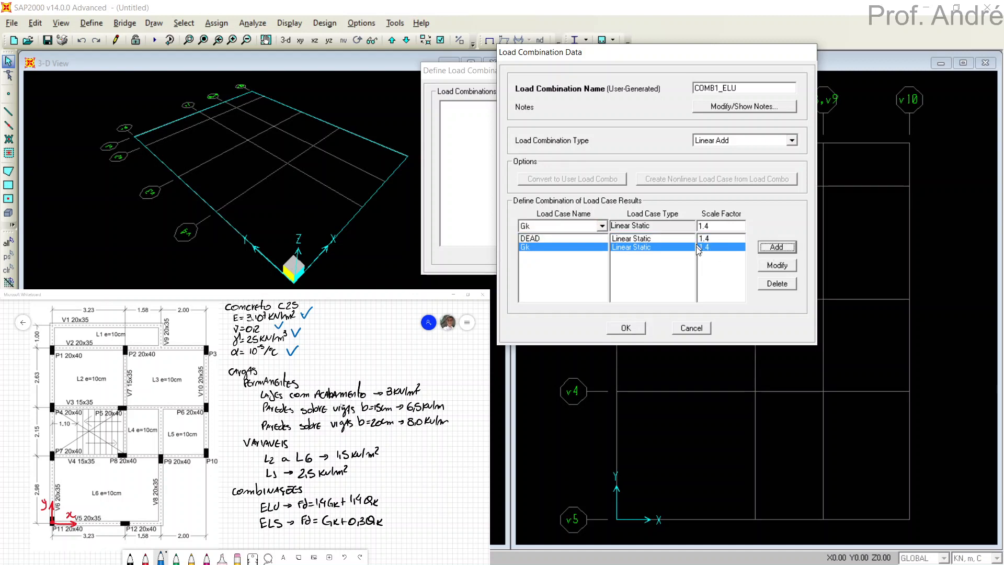
left_click(560, 230)
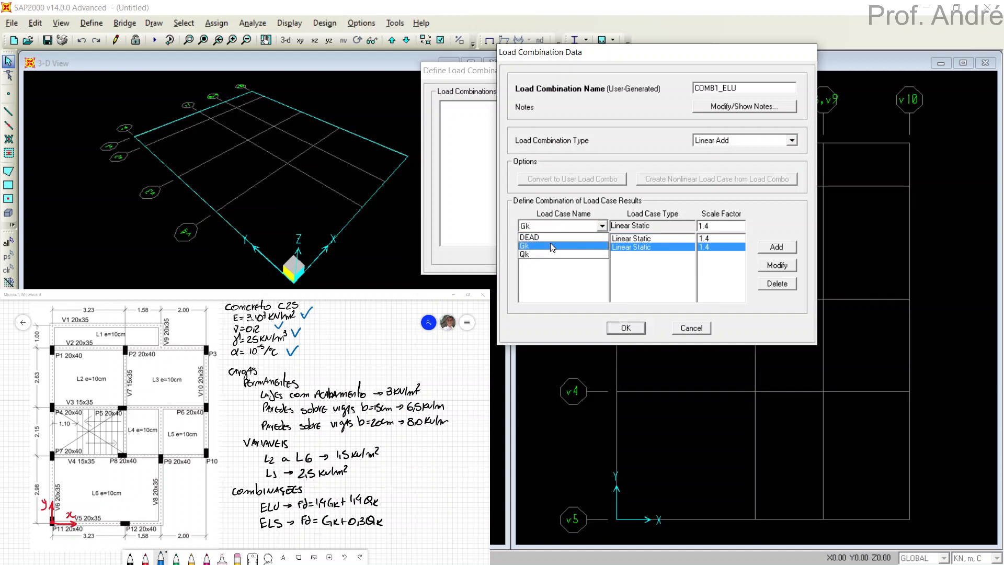
left_click(554, 255)
left_click(771, 251)
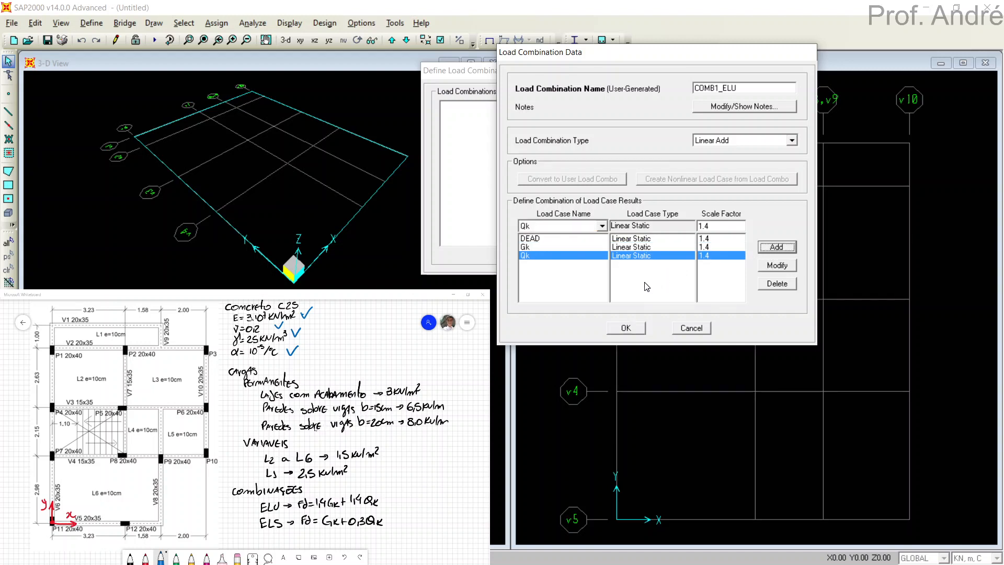
left_click(626, 329)
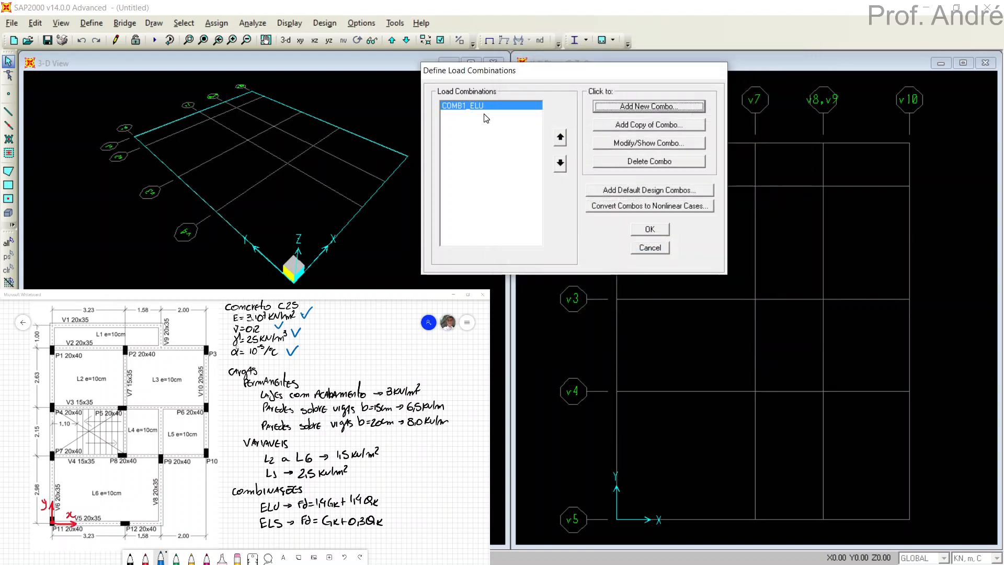
Create a second load combination named COMB2_ELS and add load cases DEAD and Gk, each with a scale factor of 1.
left_click(623, 109)
left_click_drag(587, 141, 798, 64)
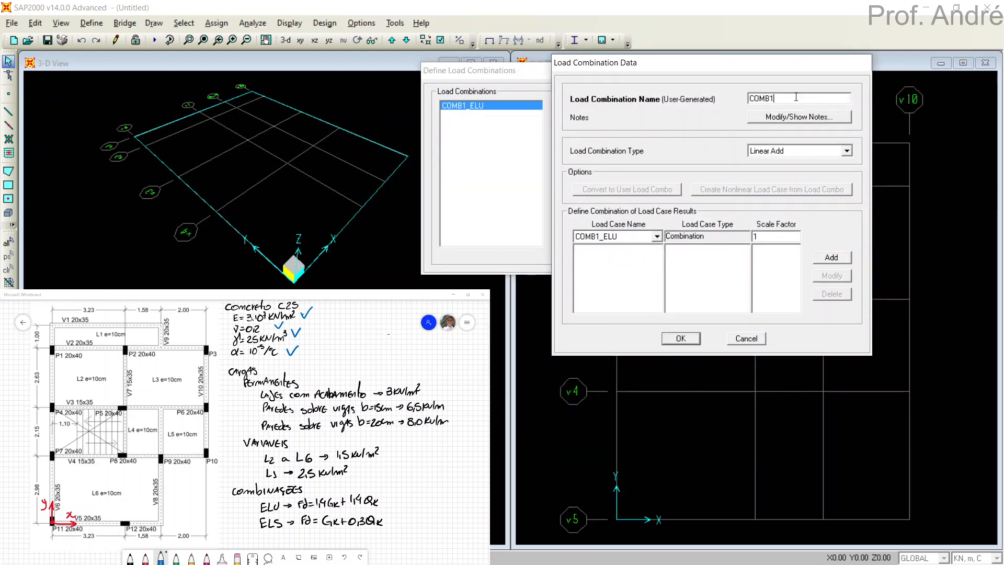
key("BackSpace")
type("2_ELS")
left_click(657, 236)
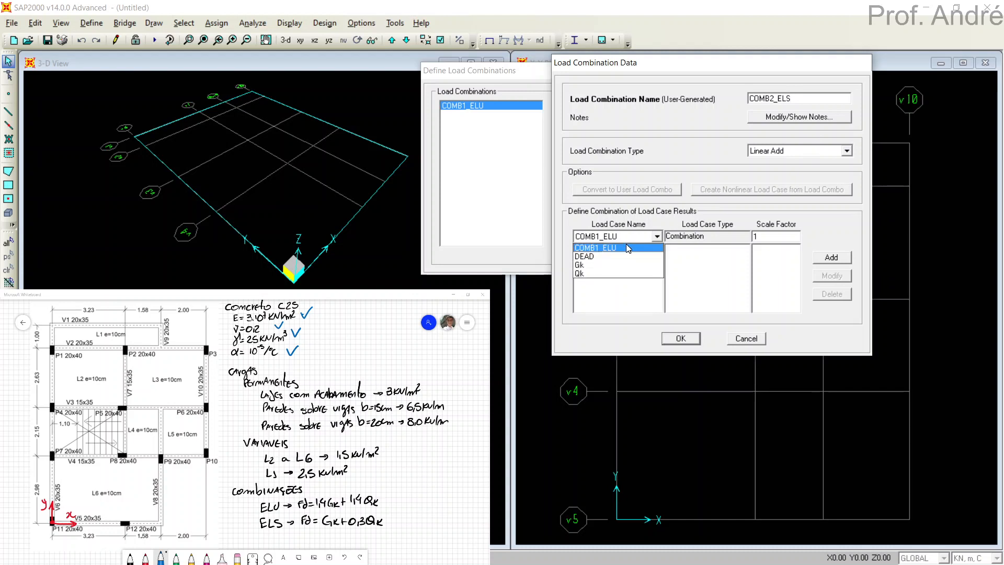
left_click(615, 255)
left_click(836, 258)
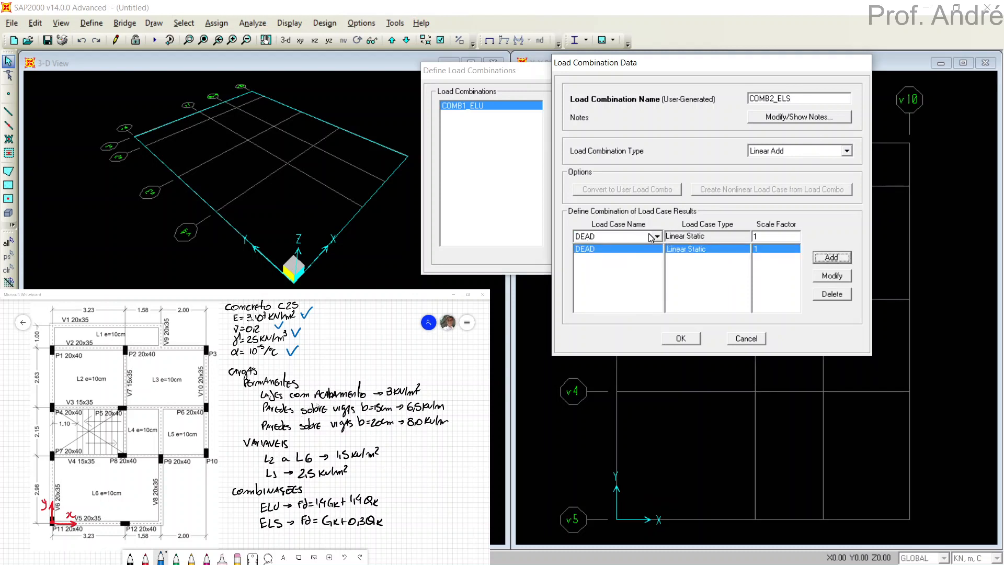
left_click(656, 237)
left_click(619, 263)
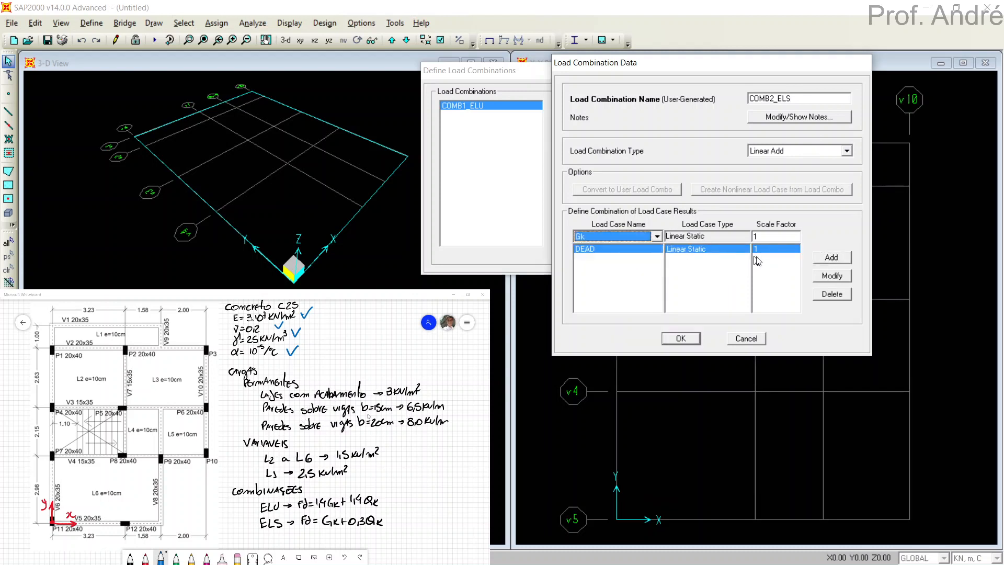
left_click(824, 260)
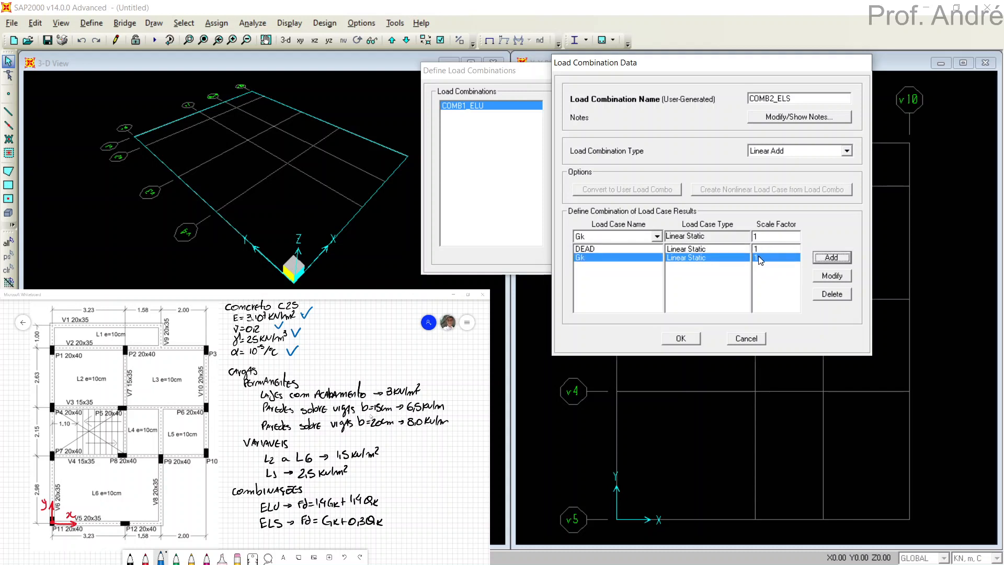
Add load case Qk to COMB2_ELS with a scale factor of 0.3, and accept the combination and the combination list.
left_click(602, 237)
left_click(592, 272)
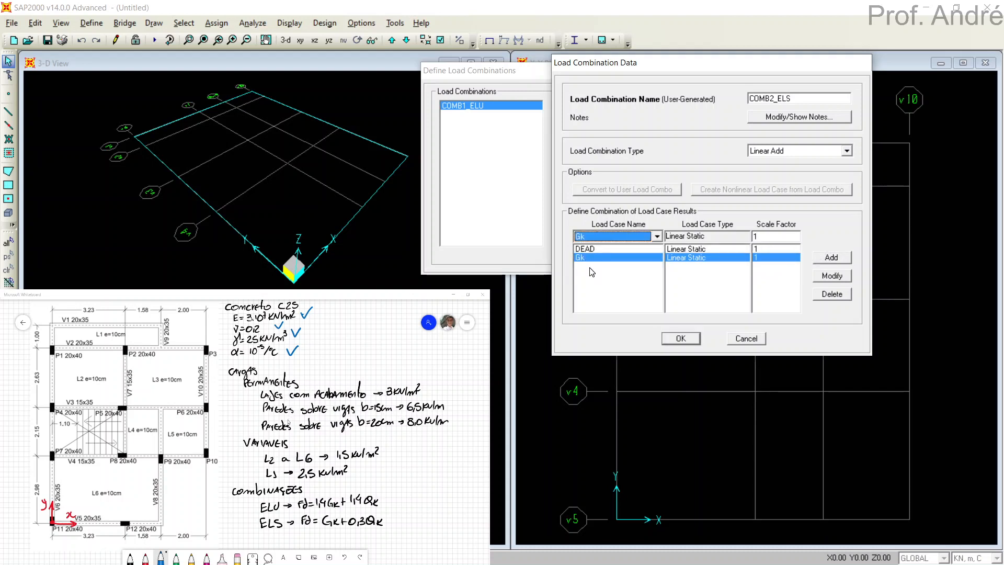
left_click(602, 236)
left_click(596, 269)
left_click(762, 237)
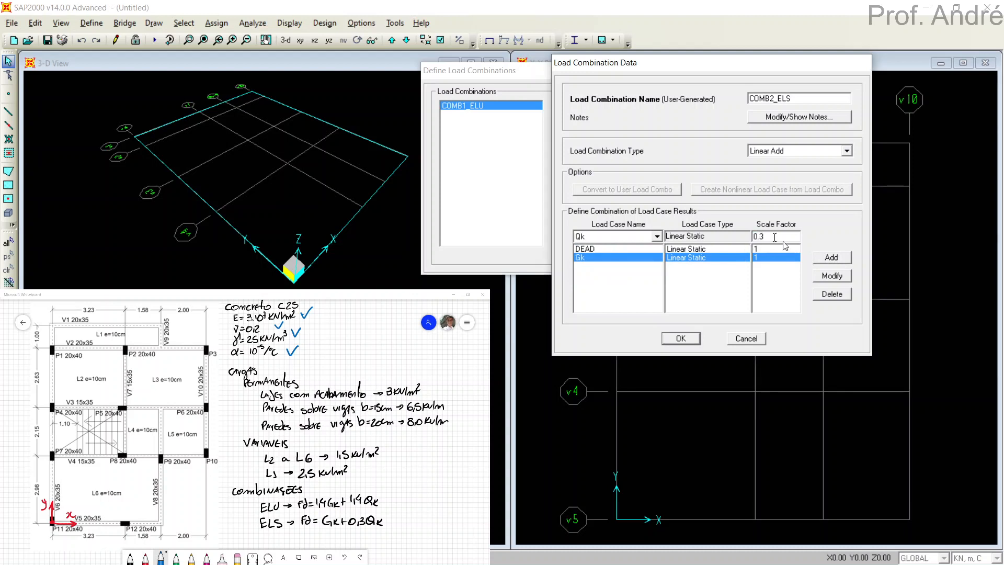
type("0.3")
left_click(832, 258)
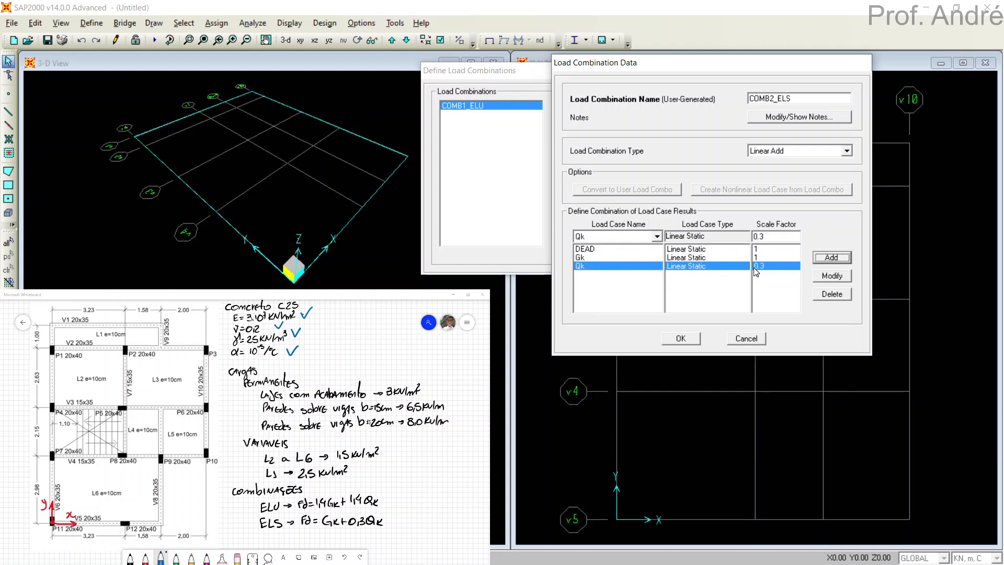
left_click(682, 339)
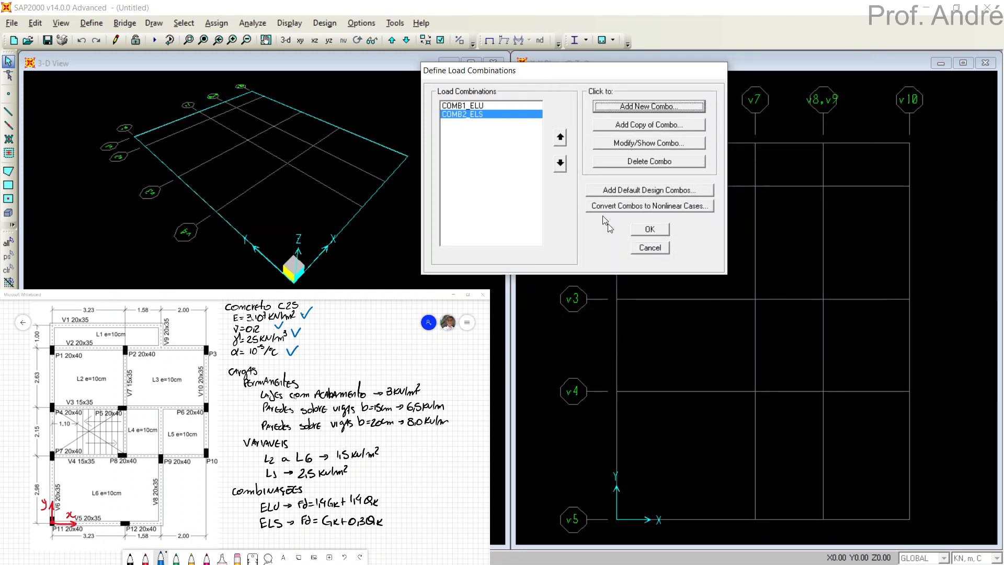
left_click(634, 231)
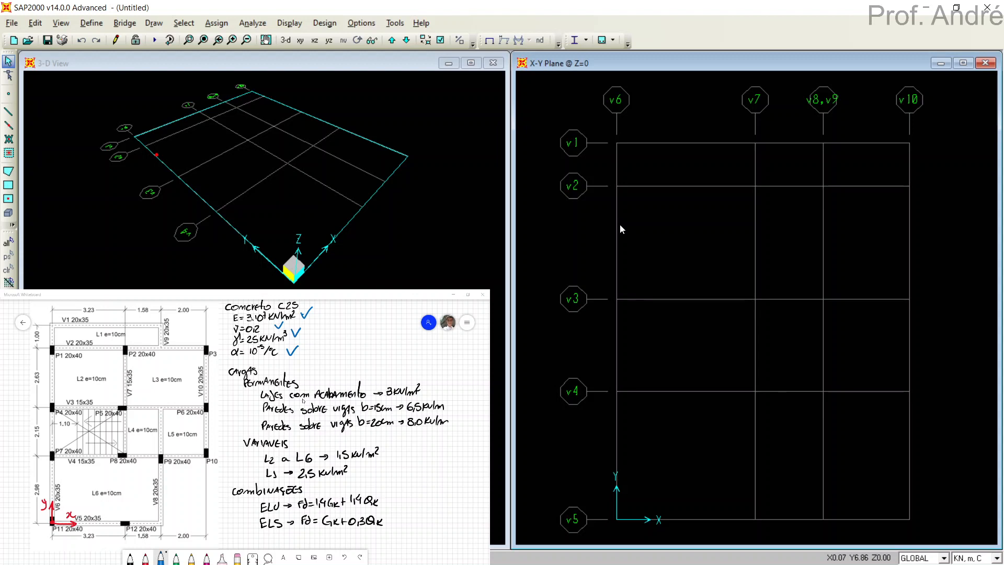
Switch to Microsoft Whiteboard, tick off the ELU and ELS combinations in blue, and return to SAP2000.
left_click(91, 23)
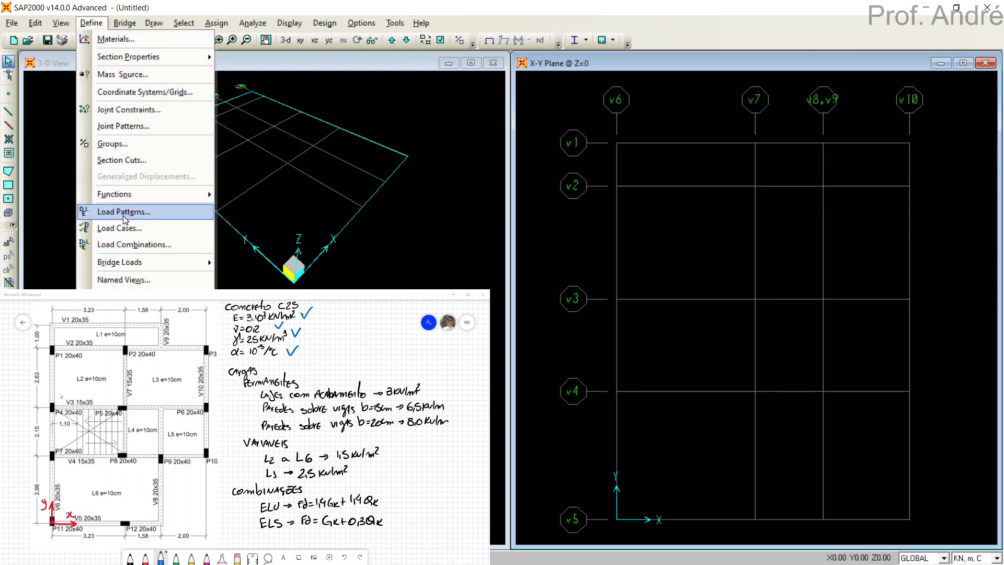
left_click(182, 8)
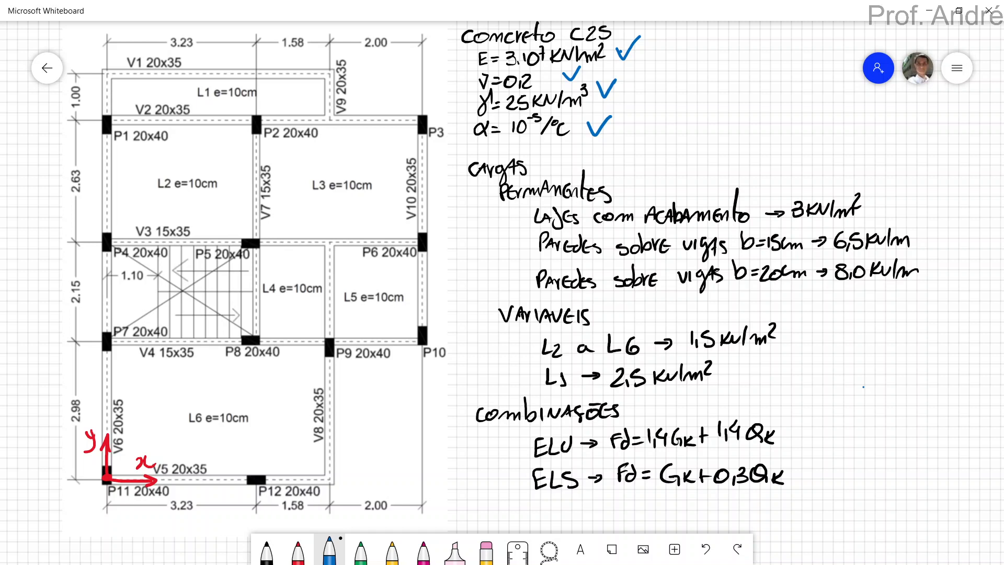
left_click_drag(796, 427, 843, 403)
left_click_drag(800, 466, 854, 445)
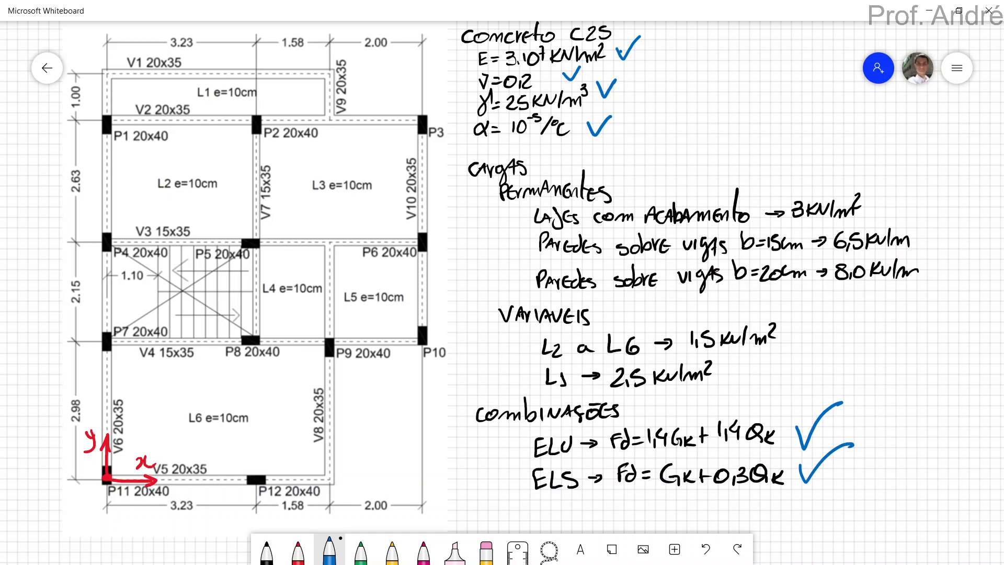
key("alt+Tab")
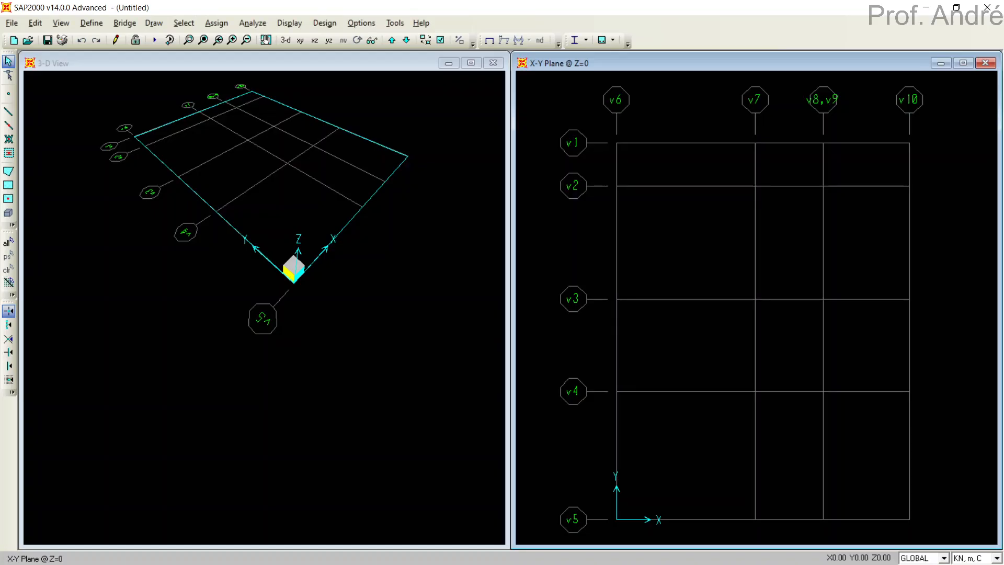
key("alt+Tab")
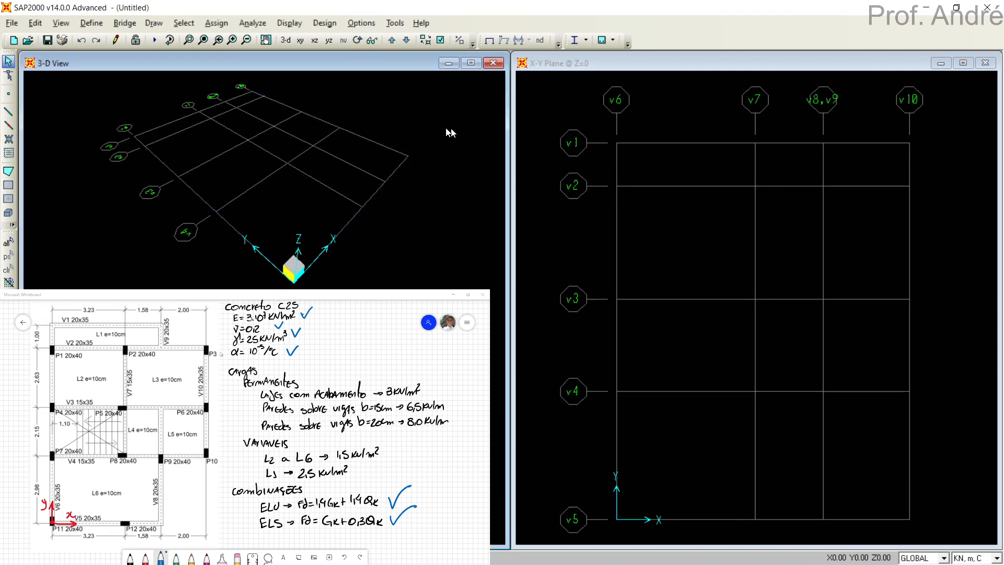
Save the model in the saps folder under the name "grelha sobrado".
left_click(47, 41)
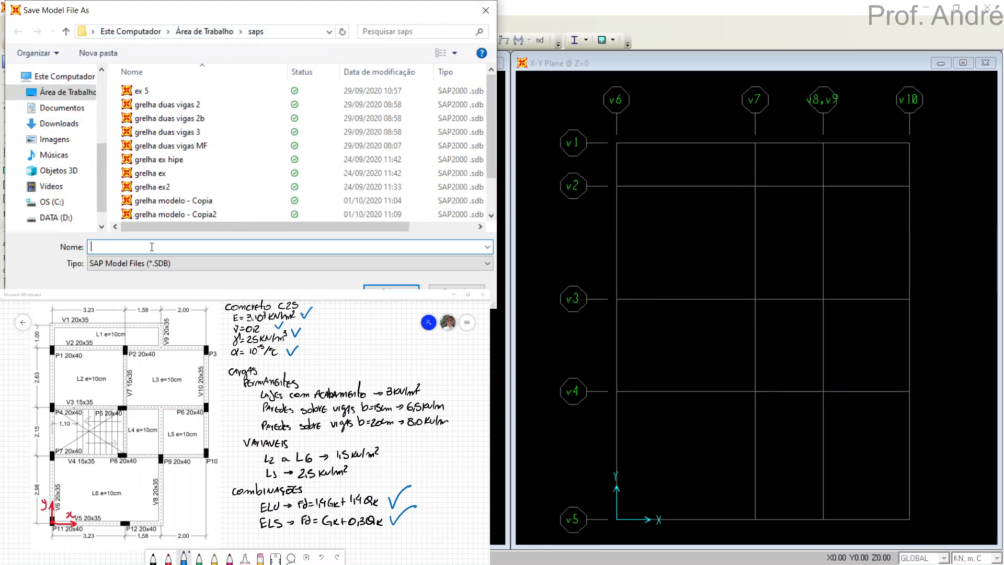
type("grelha")
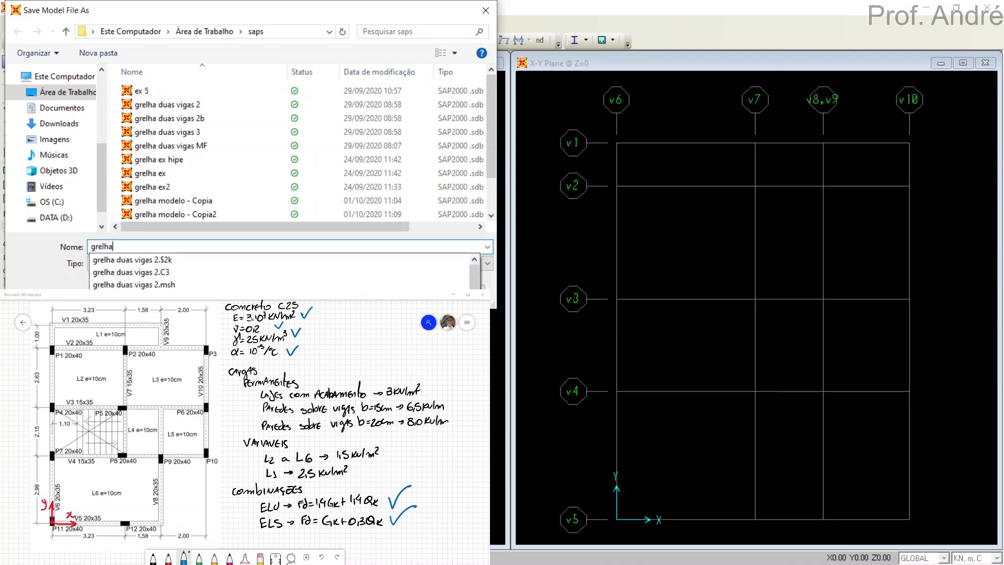
type(" sobrado")
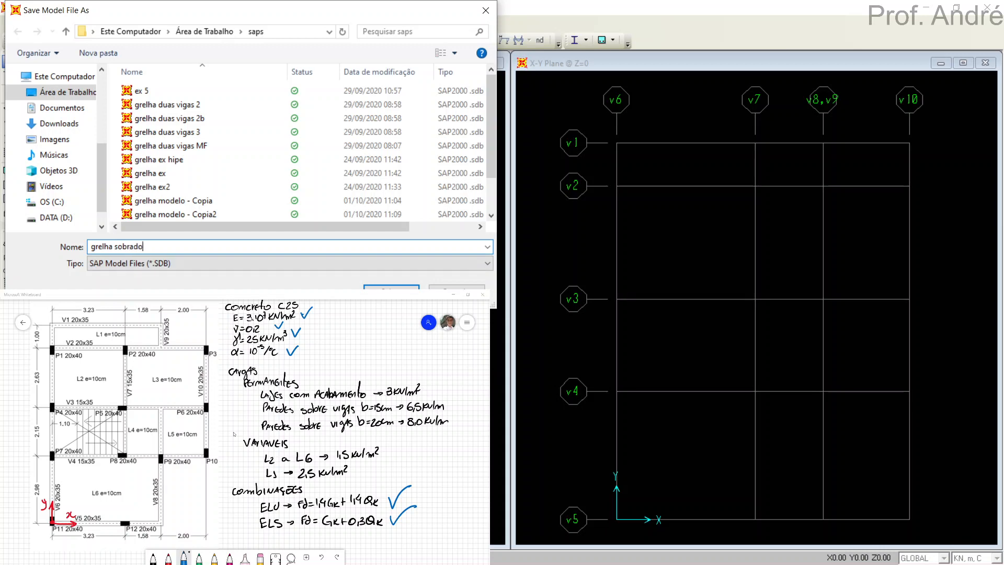
key("Return")
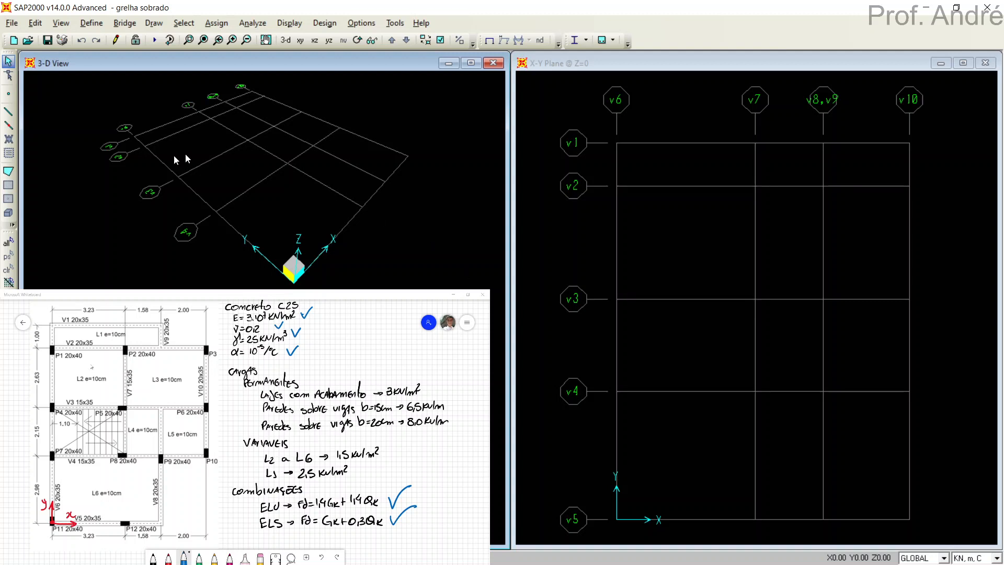
Draw straight V20x35 frames in the X-Y plane along v1 from v6 to v8,v9 and along v2 from v6 to v10.
left_click(680, 214)
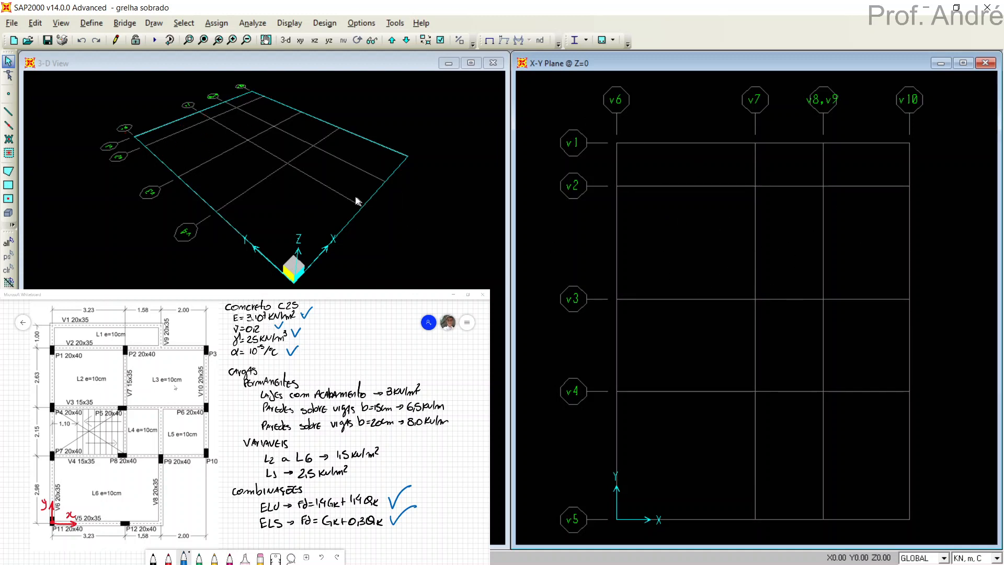
left_click(9, 112)
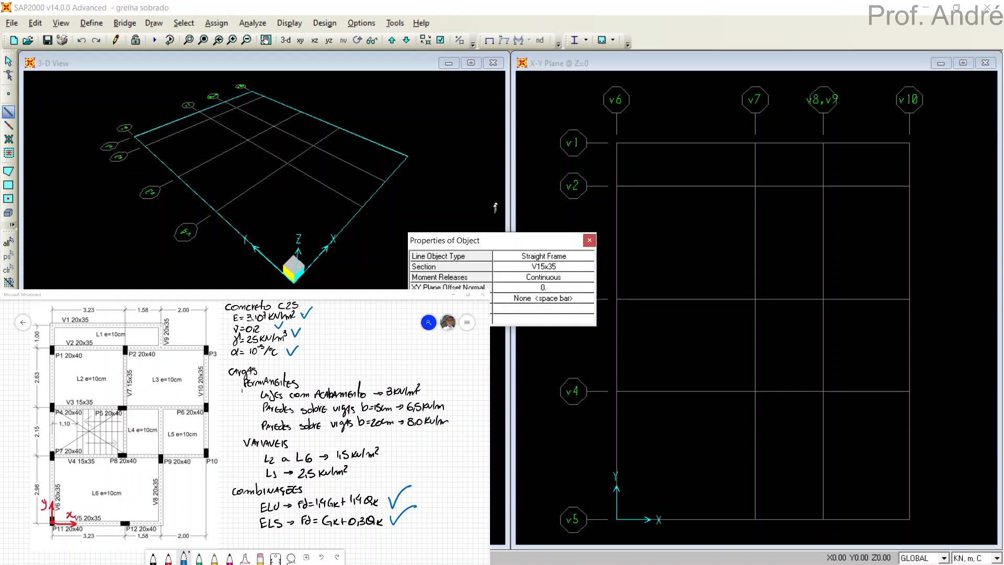
left_click_drag(512, 241, 486, 98)
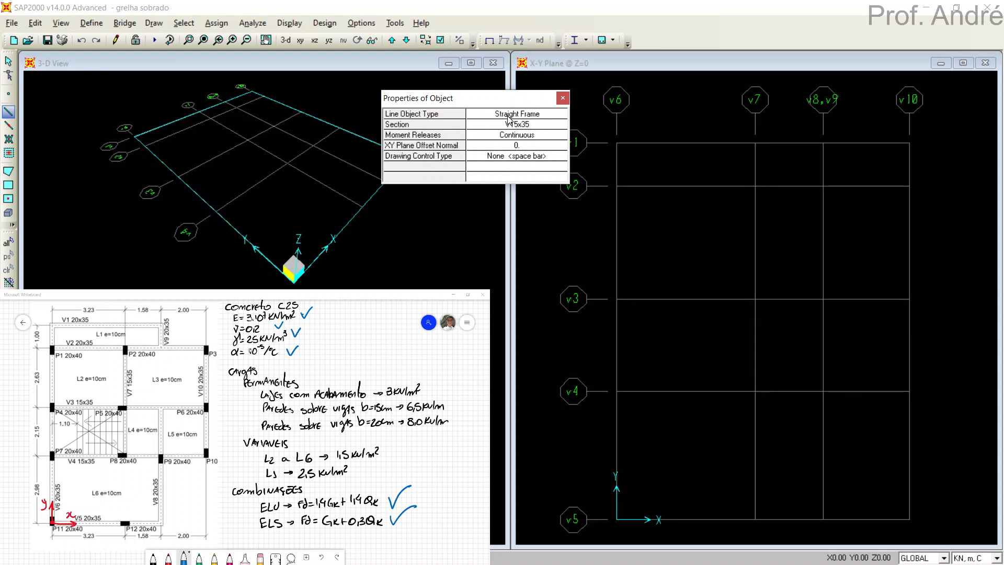
left_click_drag(509, 102, 495, 94)
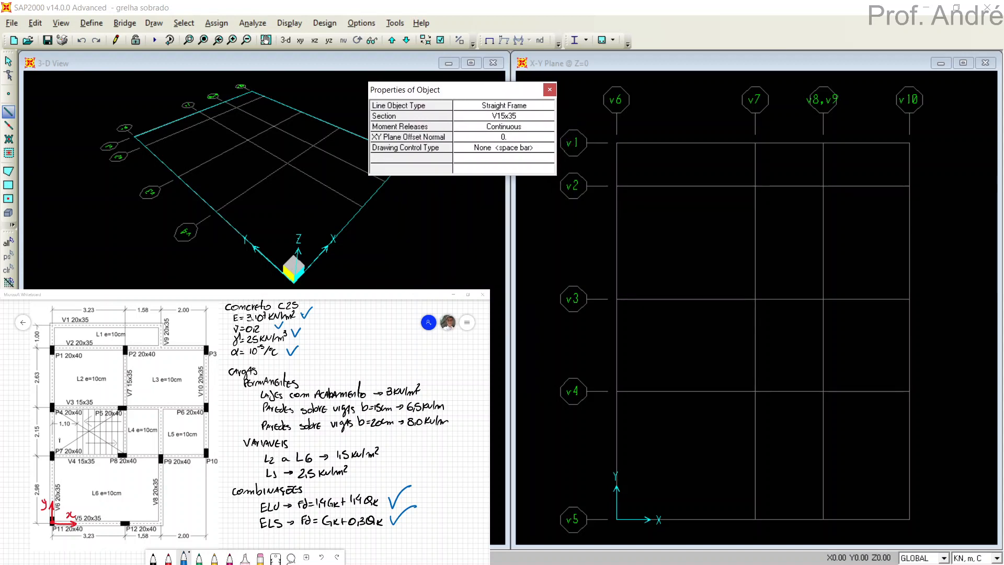
left_click(495, 117)
left_click(492, 137)
left_click(617, 143)
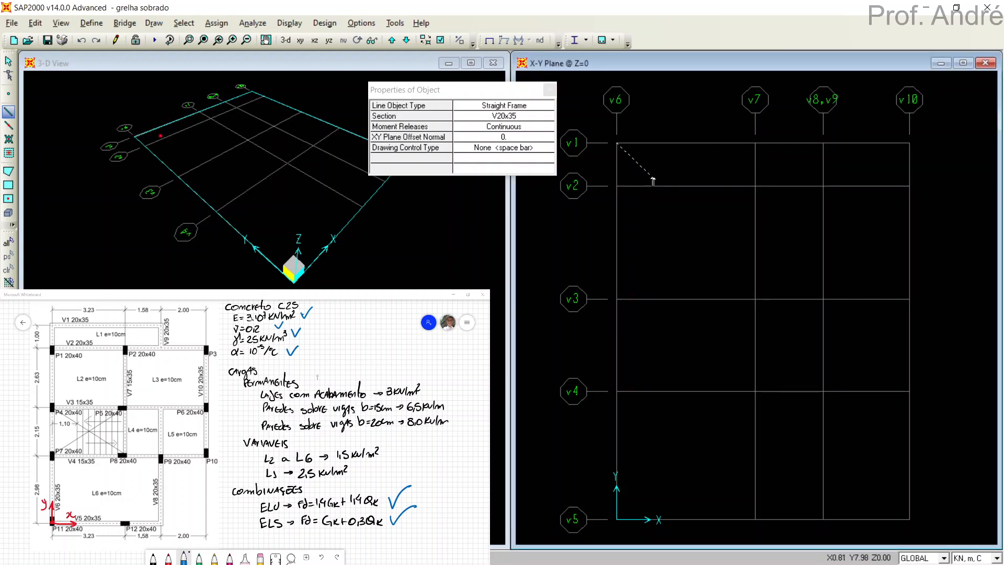
left_click(825, 143)
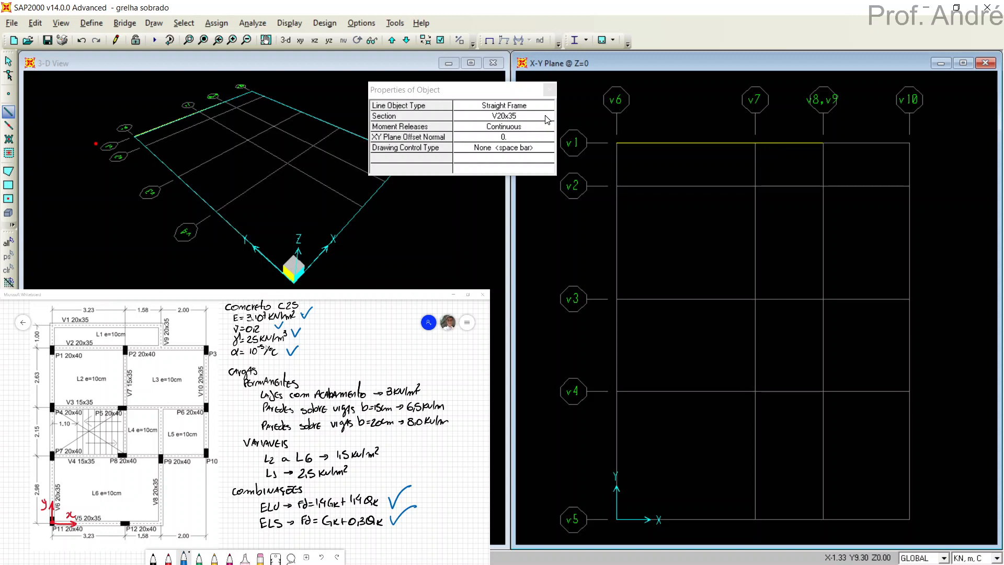
left_click(617, 186)
left_click(911, 186)
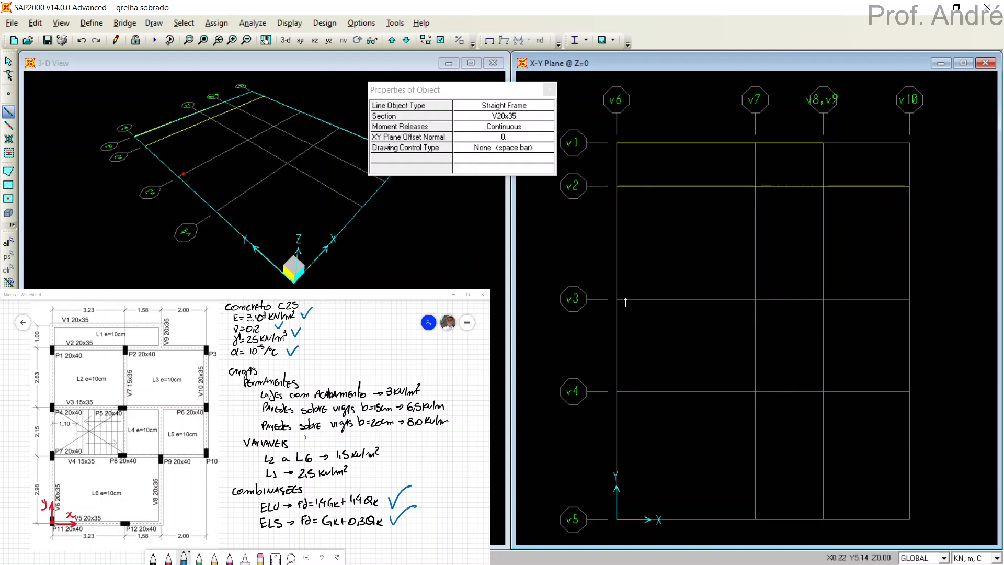
Draw straight V15x35 frames in the X-Y plane along grid lines v3 and v4, each from v6 to v10.
left_click(524, 118)
left_click(524, 117)
left_click(505, 127)
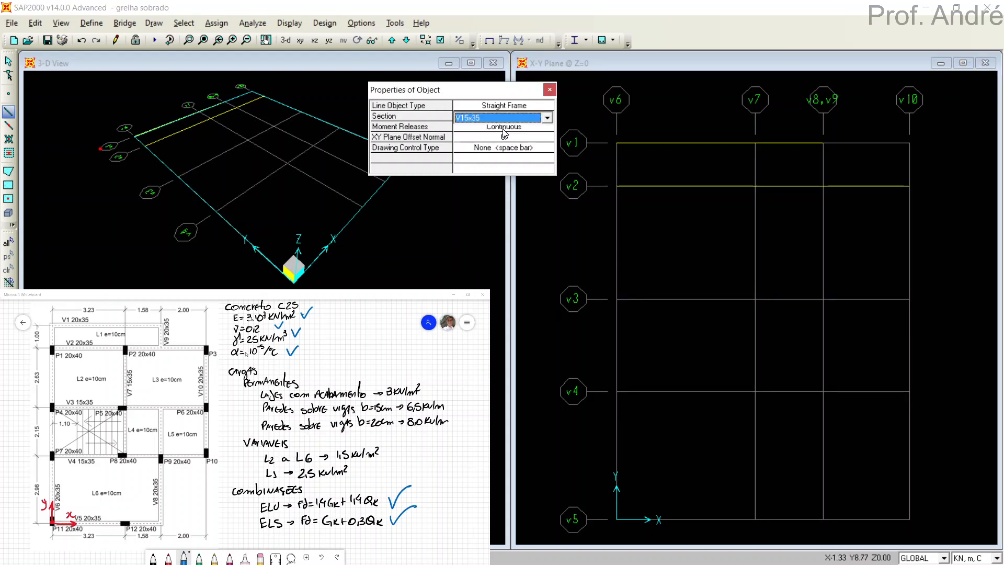
left_click(617, 302)
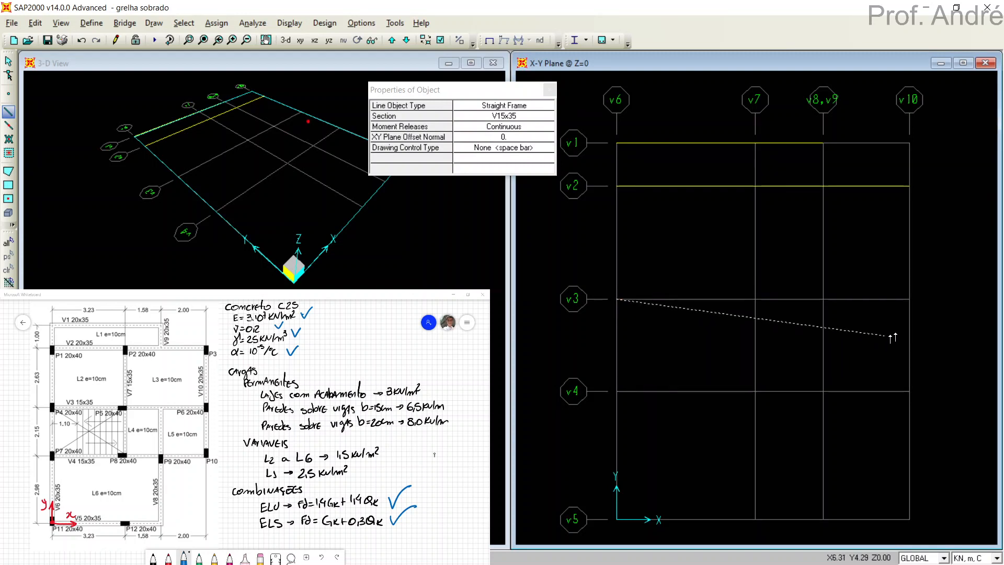
left_click(909, 304)
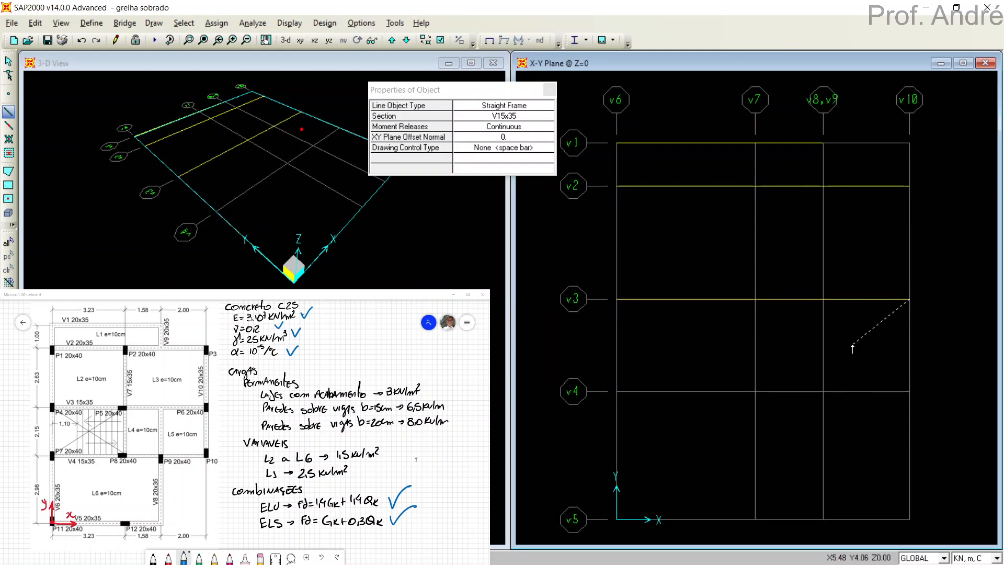
key("Escape")
left_click(616, 391)
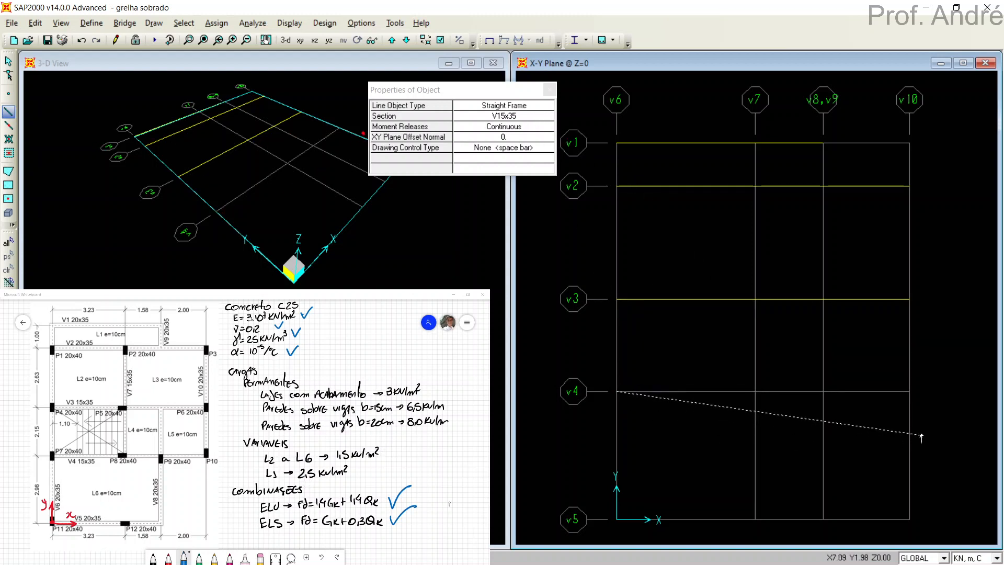
left_click(910, 398)
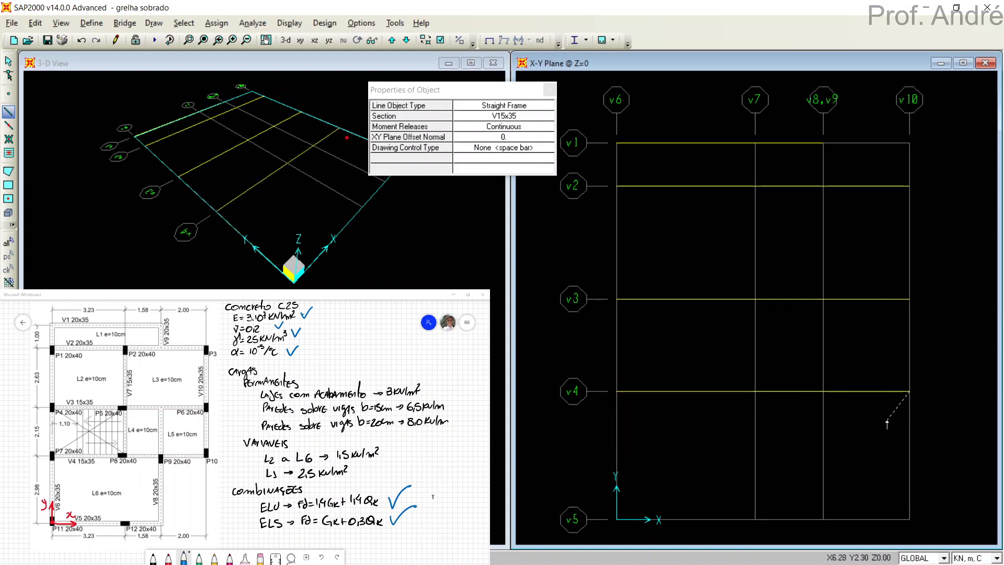
right_click(861, 441)
Draw straight V20x35 frames along v5 from v6 to v8,v9 and along v6 from v5 to v1.
left_click(498, 117)
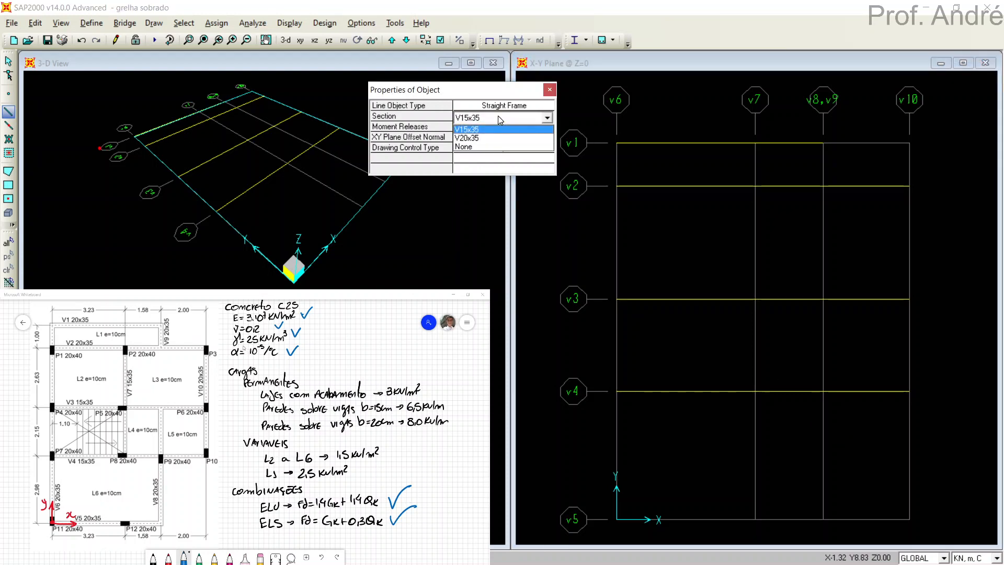
left_click(491, 138)
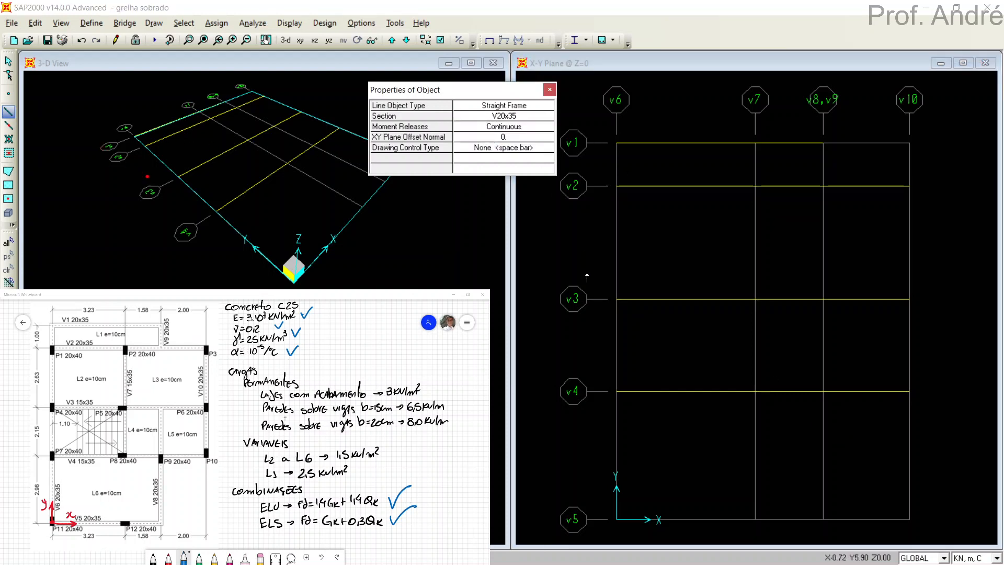
left_click(617, 519)
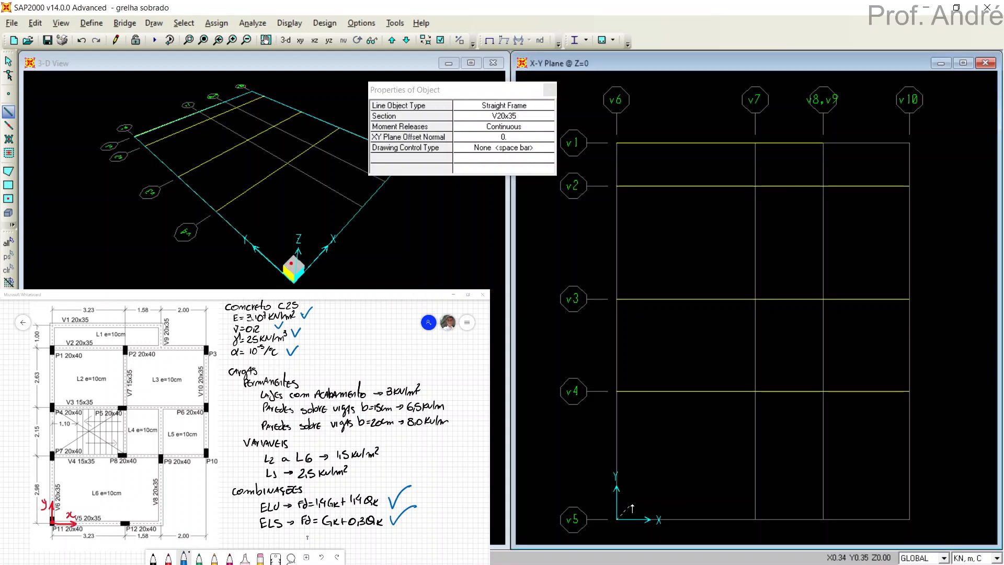
double_click(825, 520)
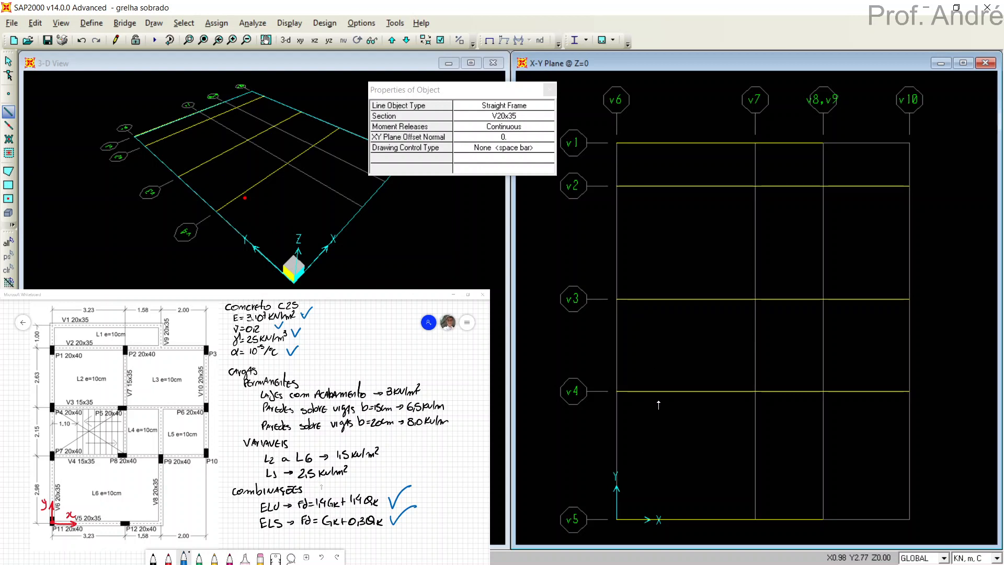
left_click(617, 520)
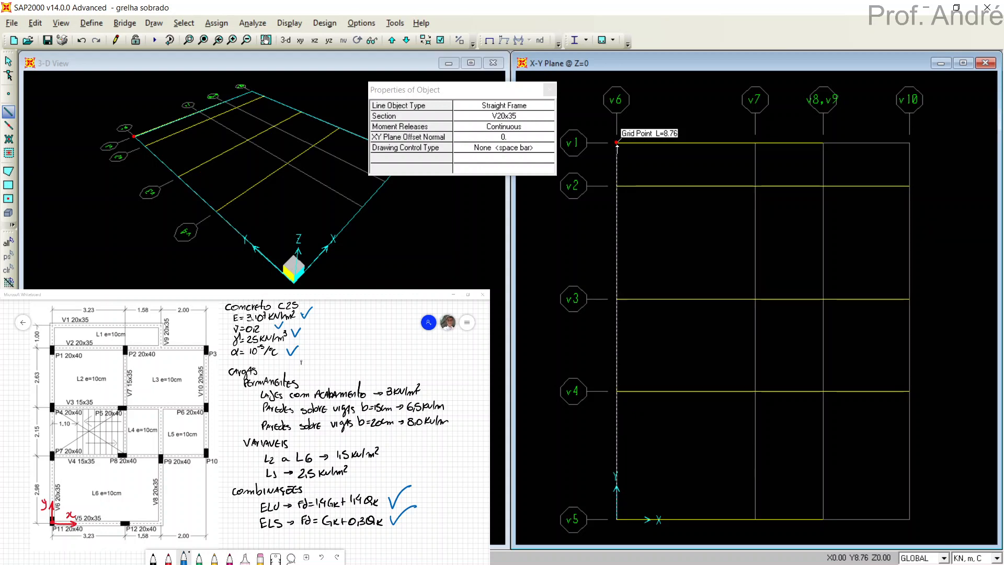
double_click(617, 142)
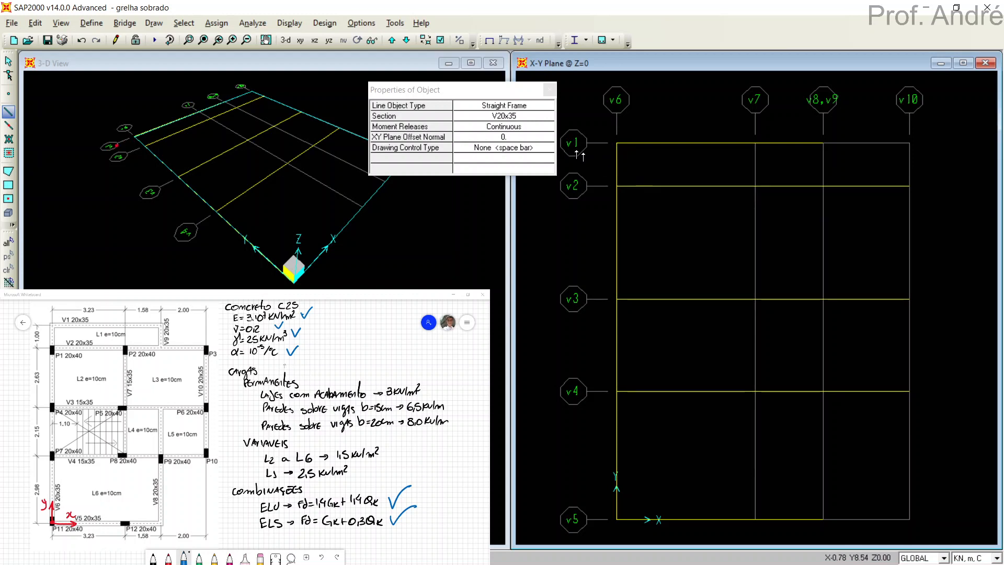
Draw a straight V15x35 frame along grid line v7 from v4 to v2.
left_click(503, 116)
left_click(505, 117)
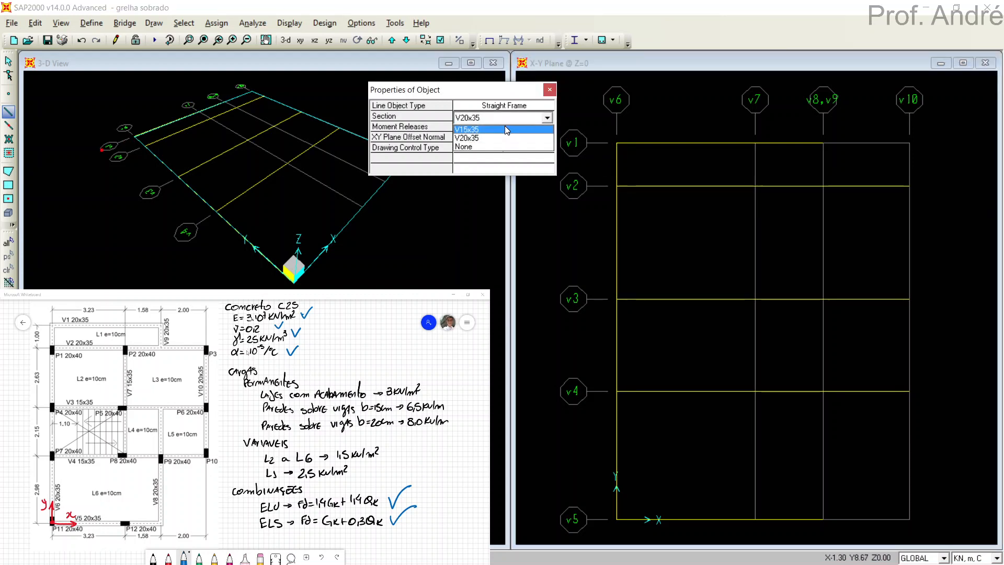
left_click(505, 129)
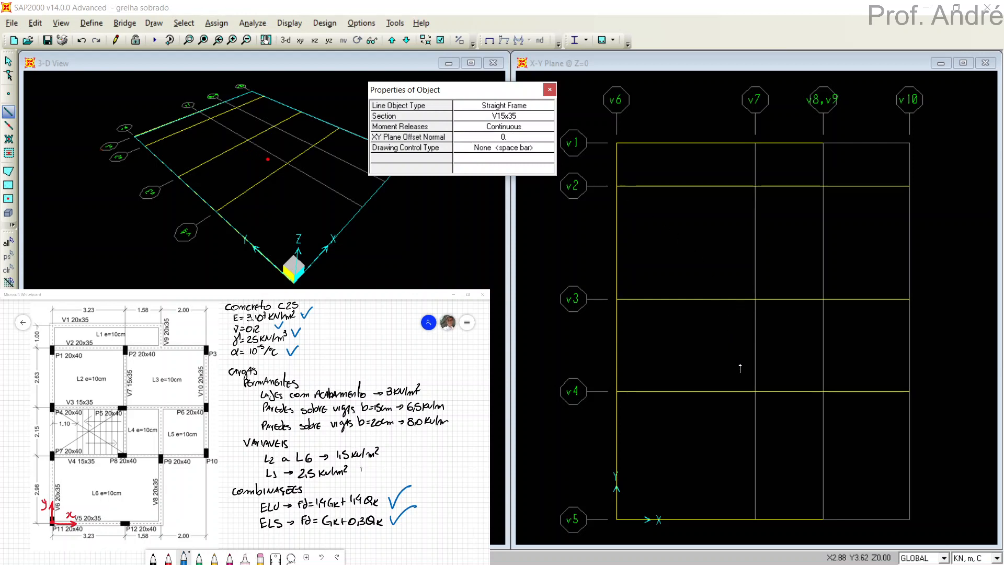
left_click(755, 391)
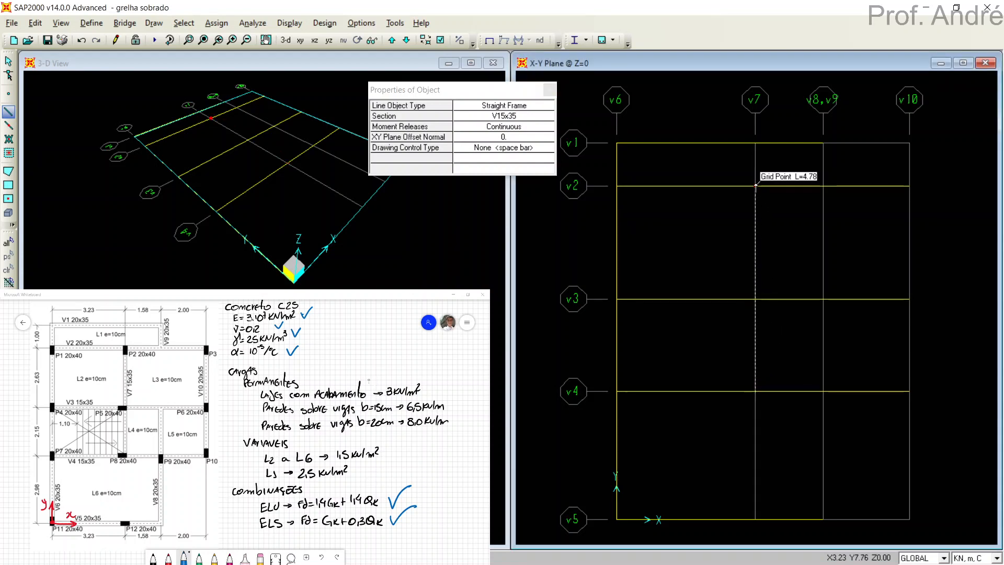
left_click(755, 186)
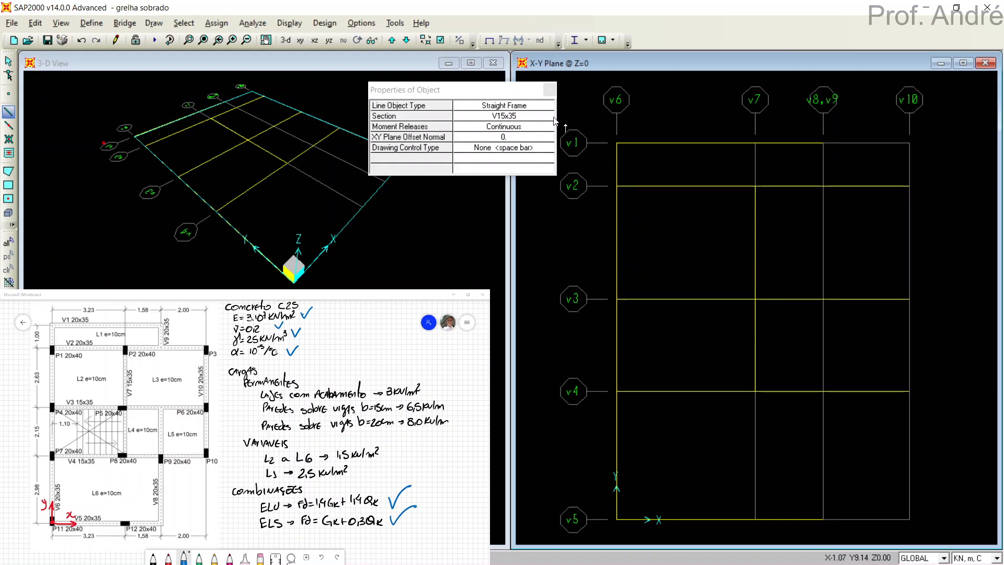
Draw straight V20x35 frames along grid line v8,v9, one from v5 to v3 and one from v2 to v1.
left_click(502, 115)
left_click(502, 117)
left_click(495, 137)
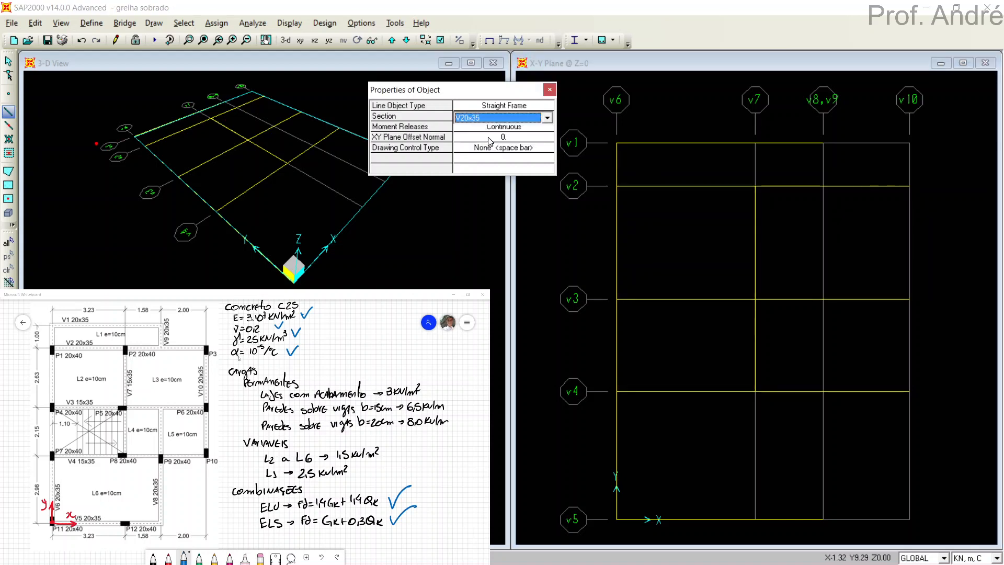
left_click(825, 520)
left_click(825, 520)
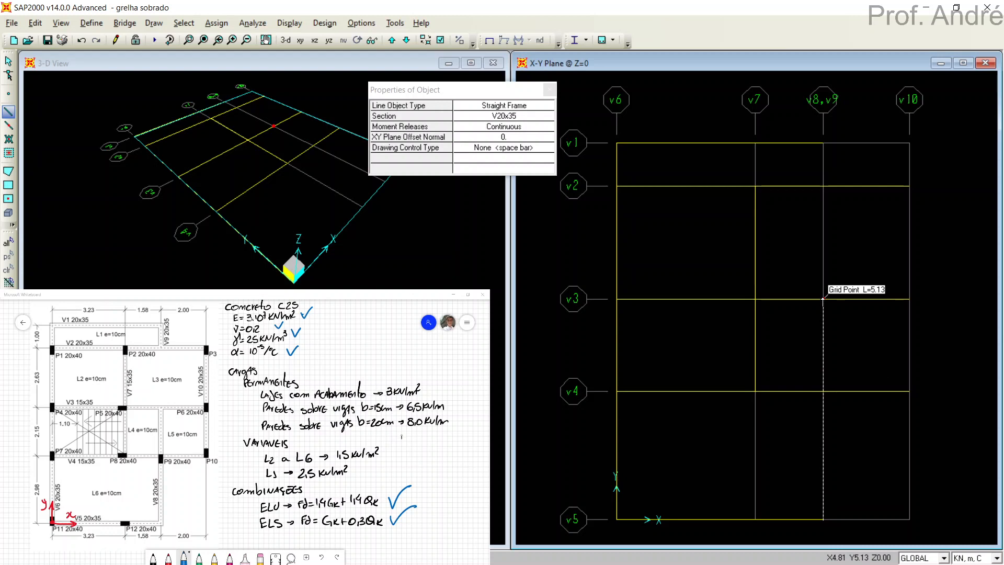
double_click(824, 299)
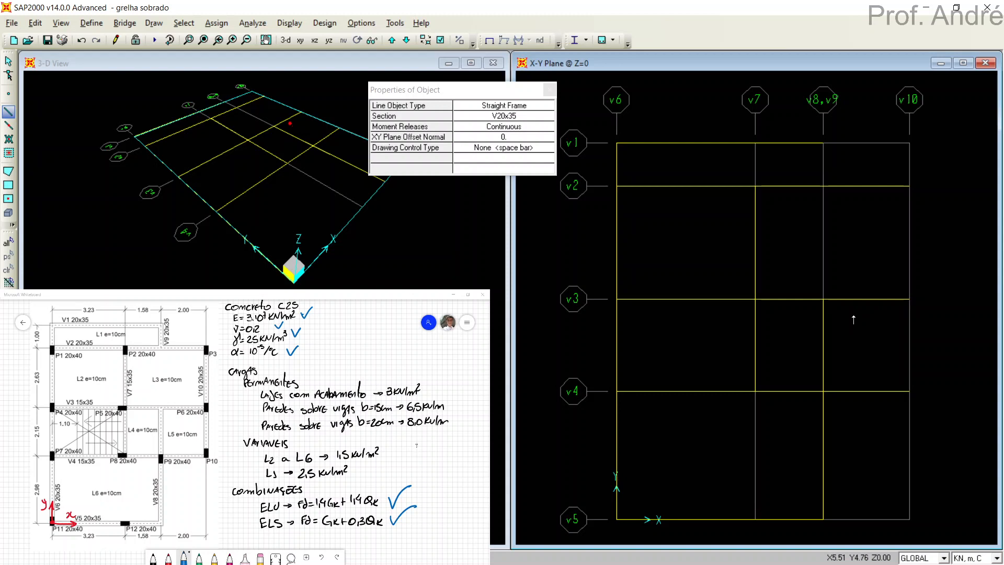
left_click(826, 187)
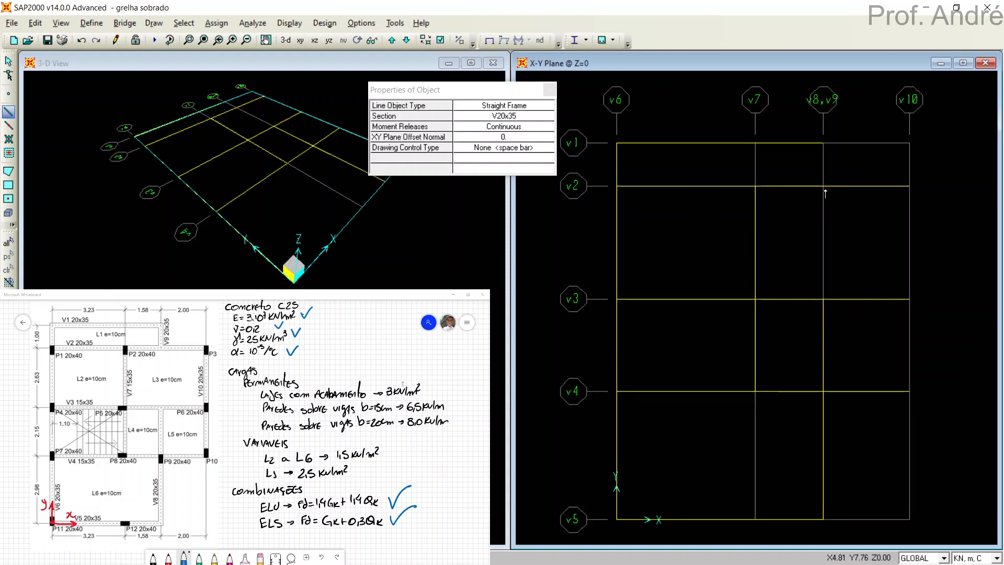
left_click(825, 143)
Draw a straight V20x35 frame along grid line v10 from v4 to v2 and finish frame drawing.
left_click(910, 390)
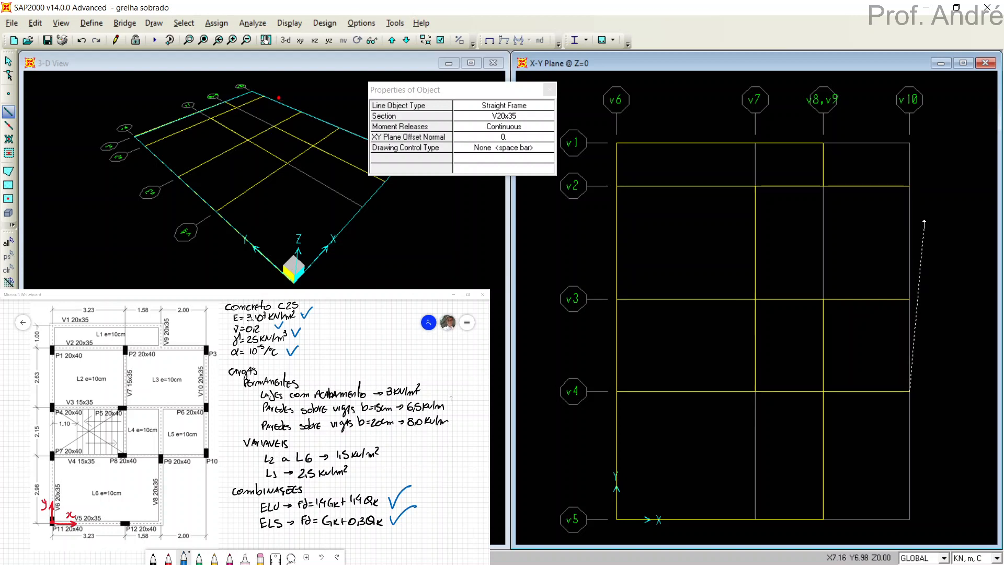
left_click(910, 186)
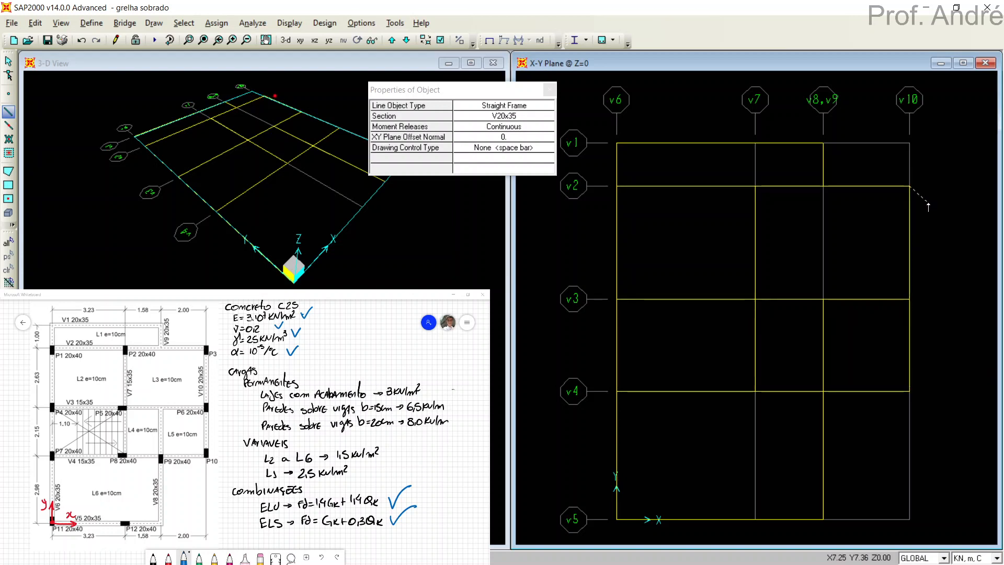
key("Escape")
key("Escape")
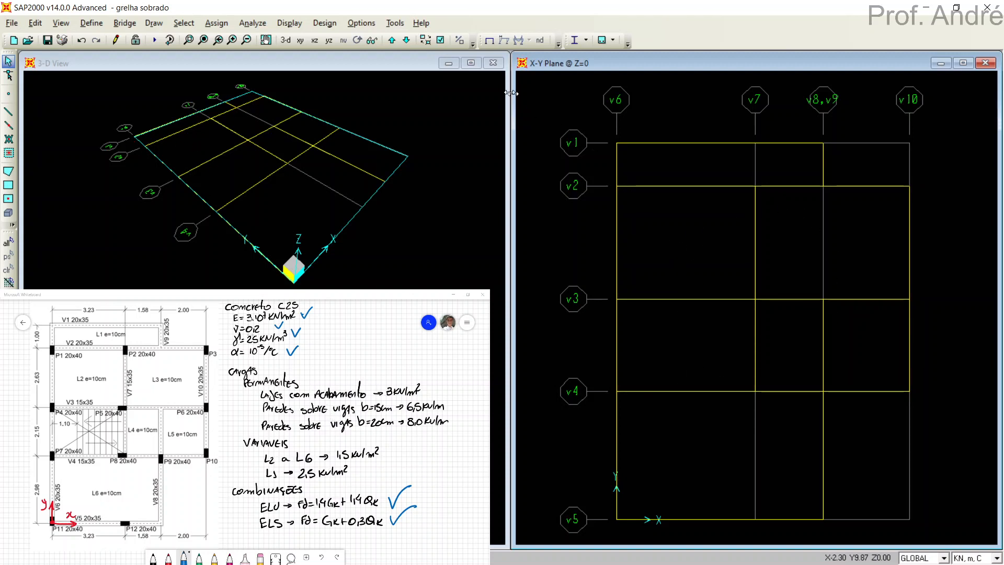
Turn off the Invisible option for joints in the display options of the X-Y plane view.
left_click(60, 23)
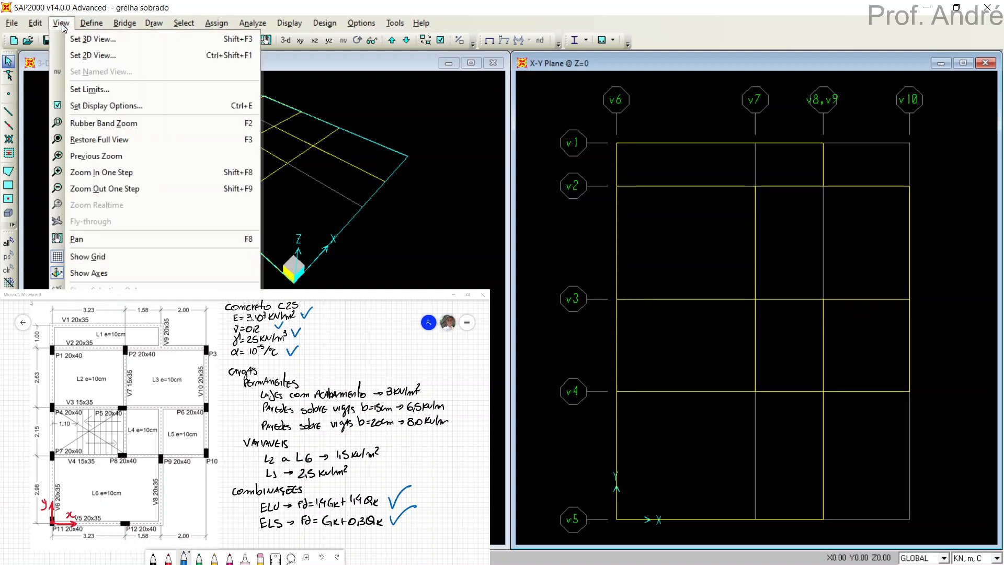
left_click(86, 106)
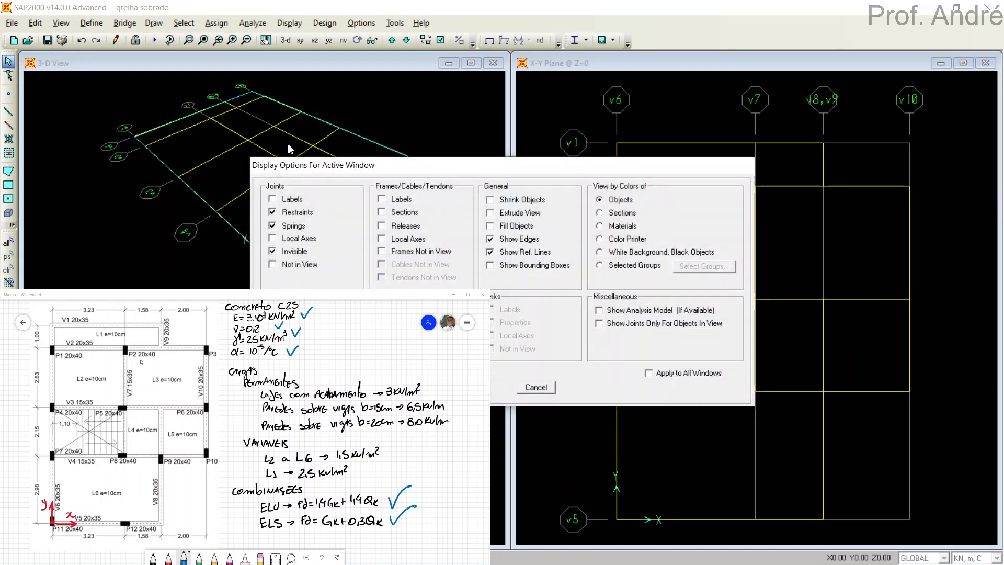
left_click_drag(345, 165, 362, 60)
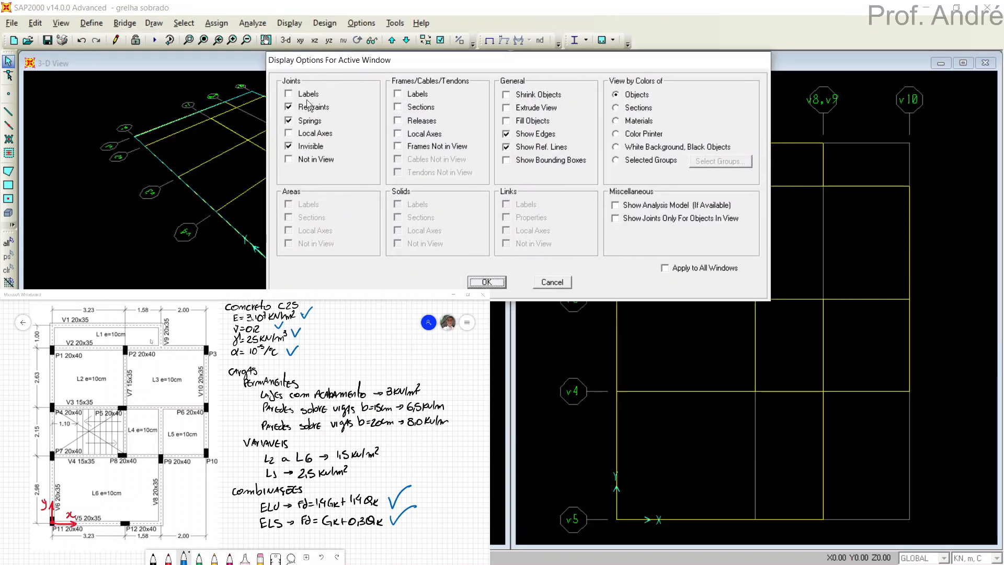
left_click(296, 149)
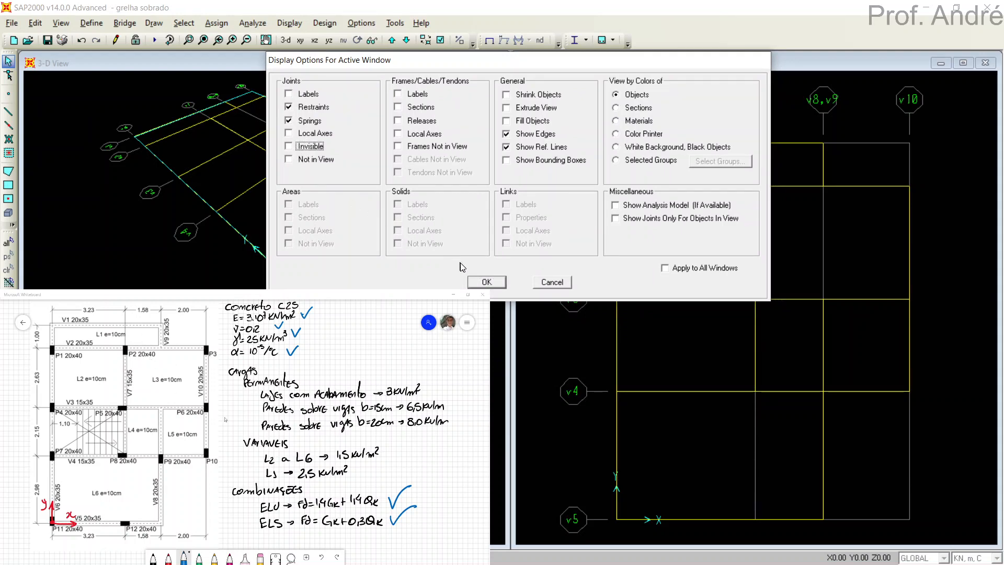
left_click(487, 283)
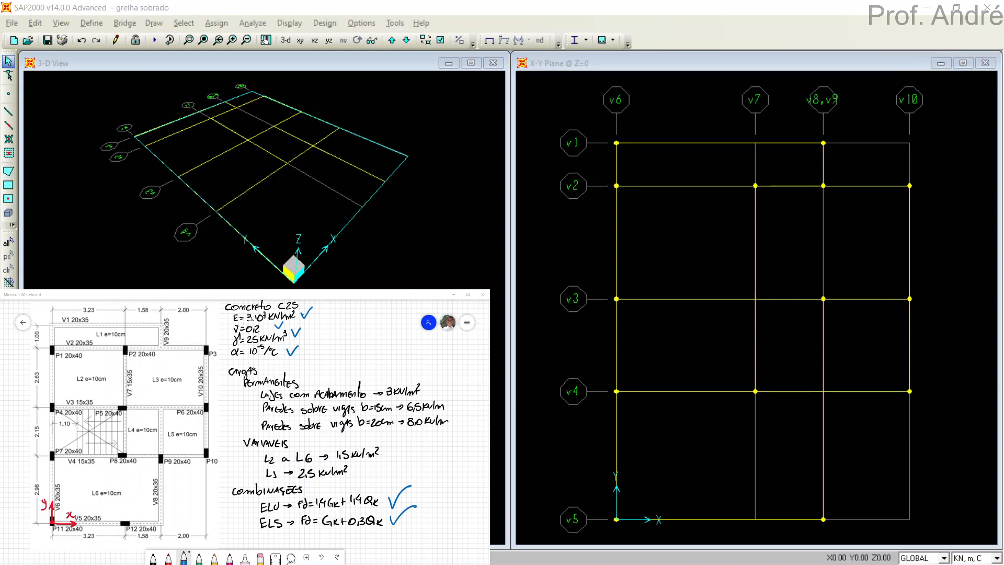
left_click_drag(779, 285, 767, 272)
left_click_drag(843, 370, 810, 387)
Add special joints with zero offsets at the beam crossings v7–v3 and v8,v9–v4.
left_click(10, 95)
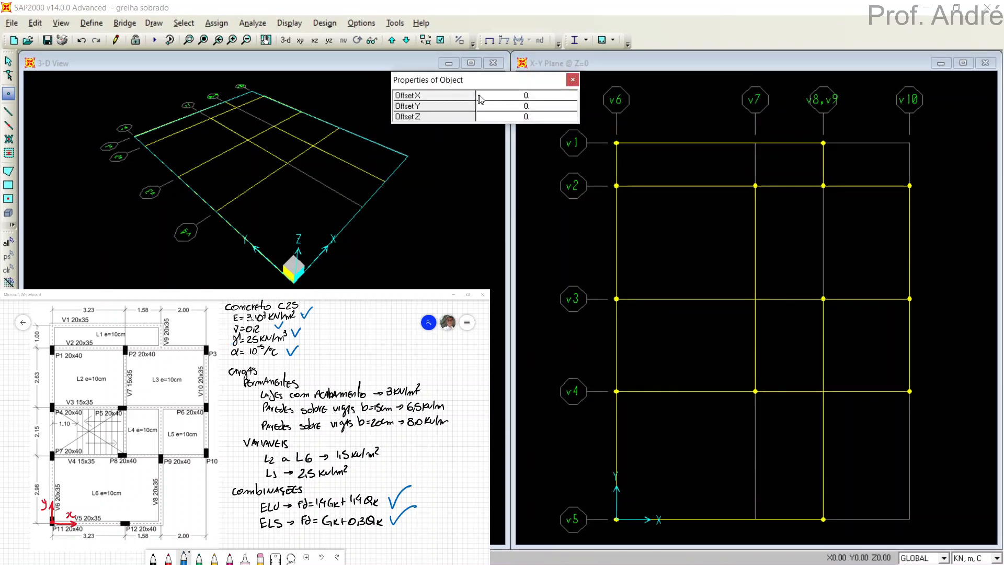
left_click(756, 299)
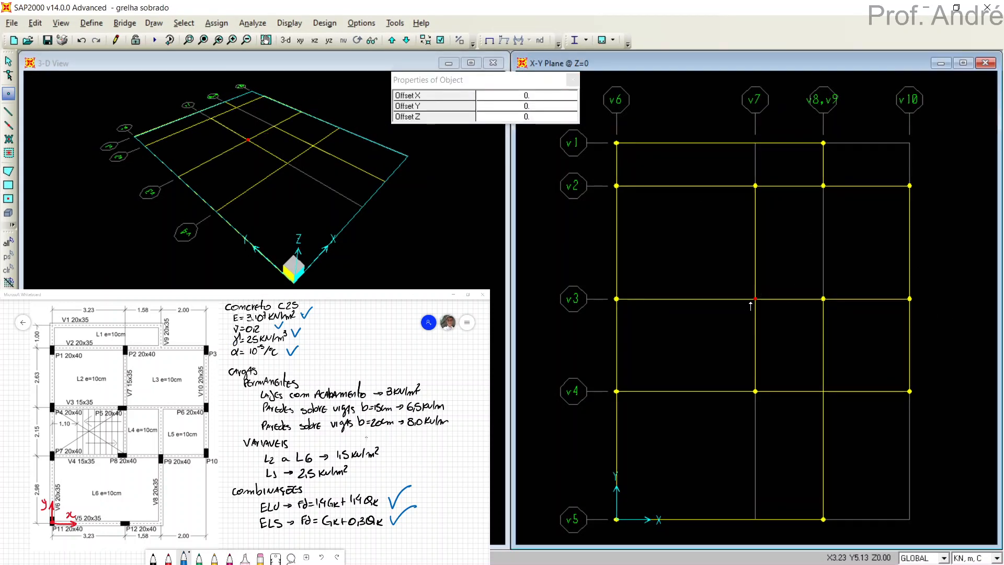
left_click(825, 397)
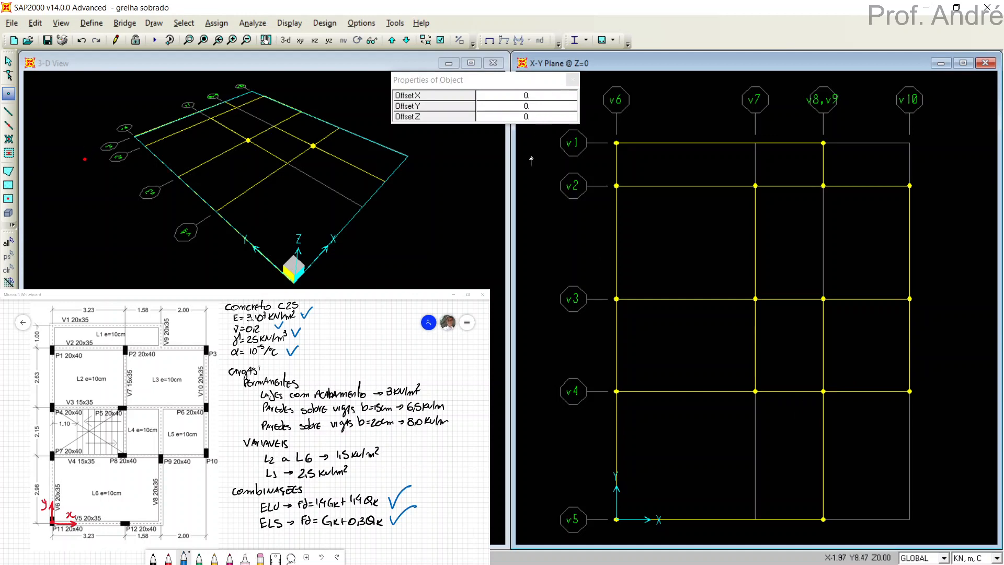
key("Escape")
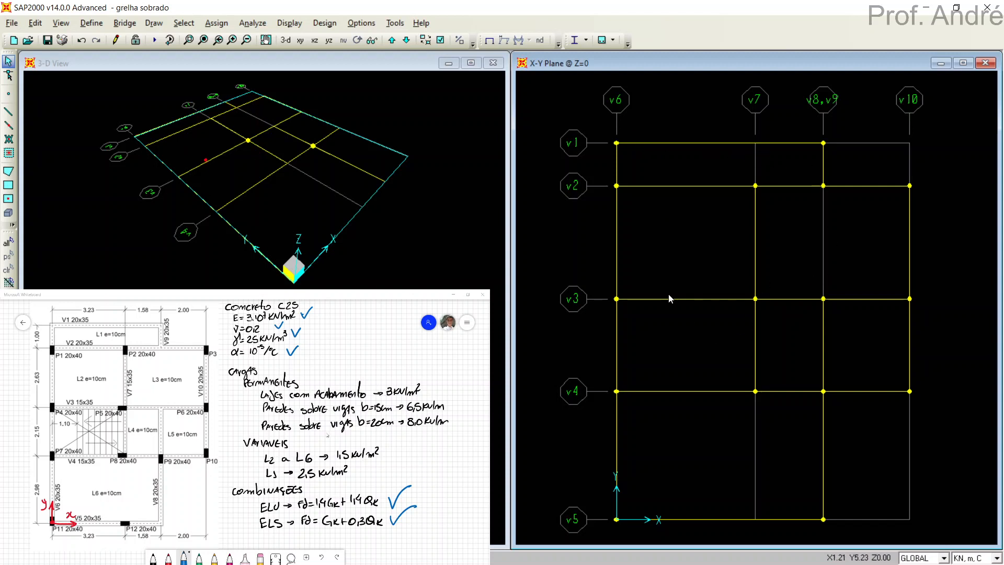
Display the frame section names in the X-Y plane view to check the beam sections, and hide them again.
left_click(442, 40)
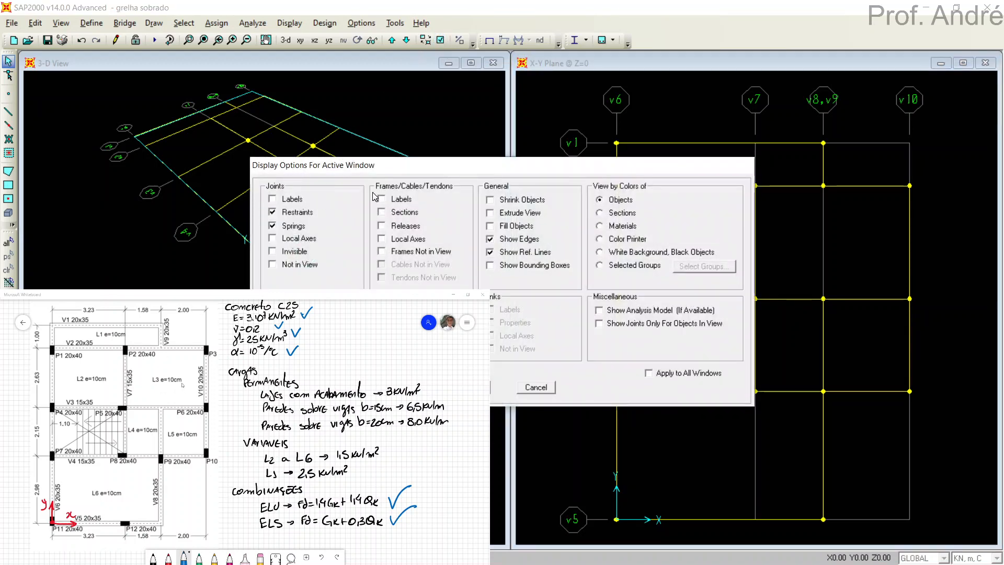
left_click(393, 215)
left_click(460, 388)
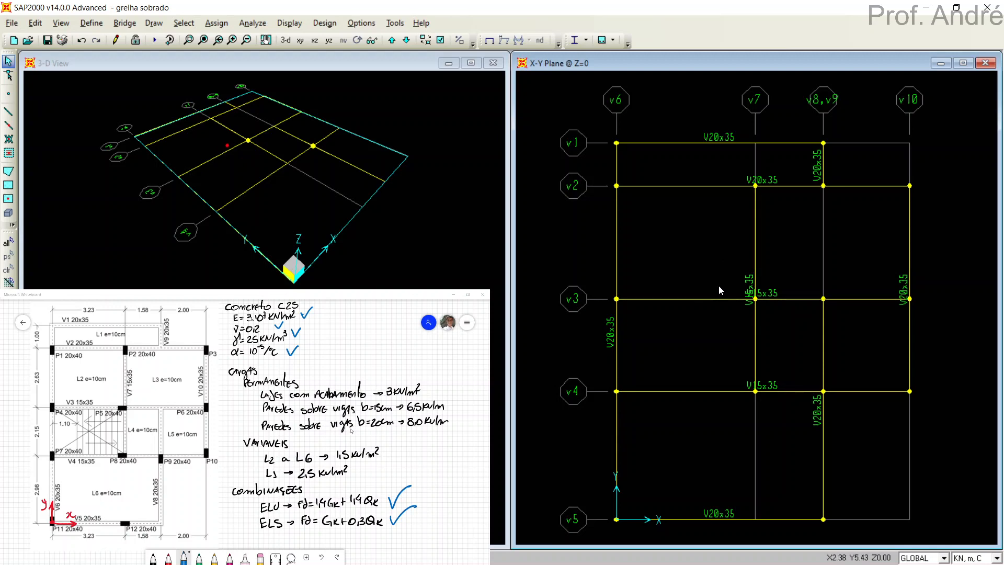
left_click(441, 40)
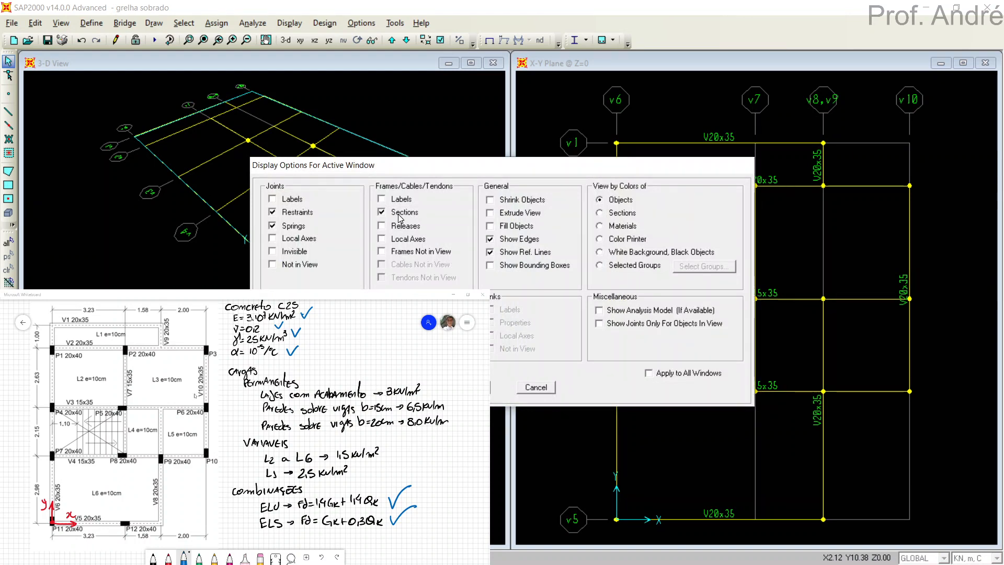
left_click_drag(560, 173, 673, 113)
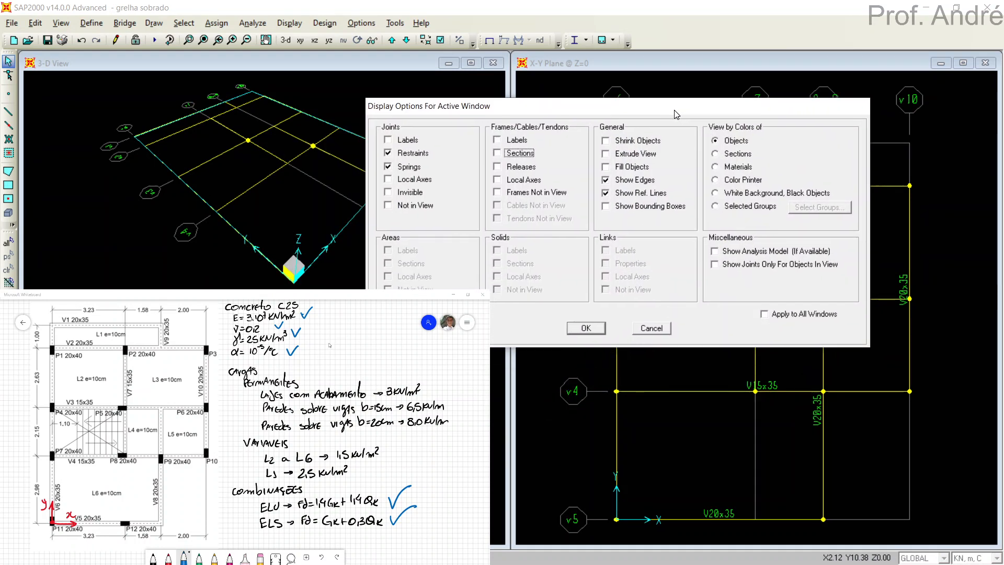
left_click(582, 327)
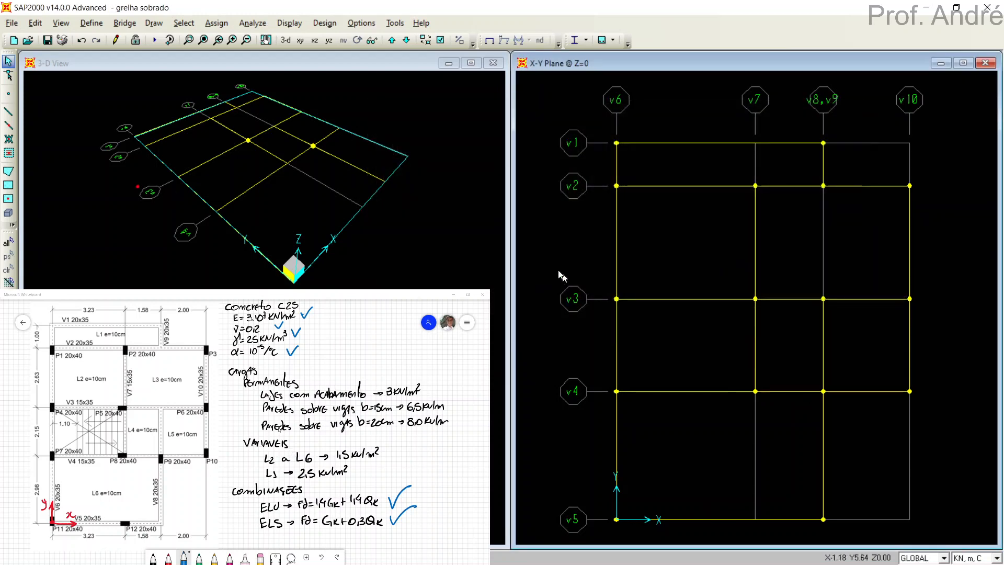
Show the extruded beams in the 3-D view to check them, and turn Extrude View off again.
left_click(479, 214)
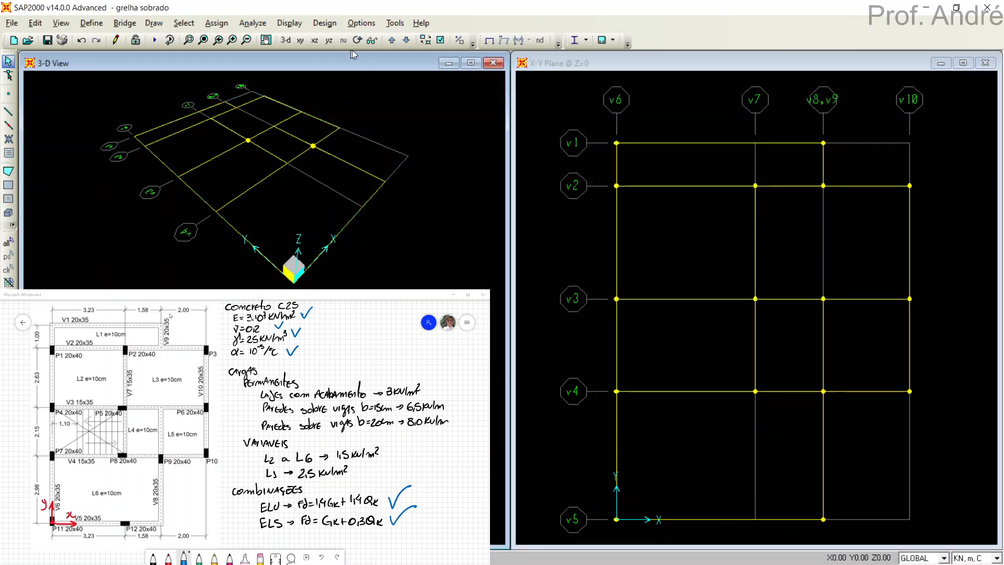
left_click(441, 43)
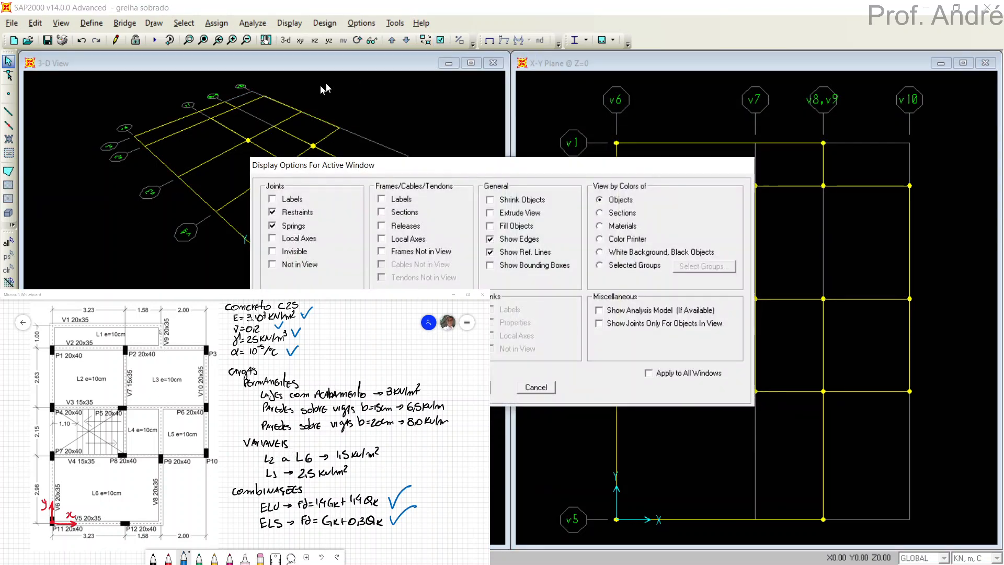
left_click(497, 213)
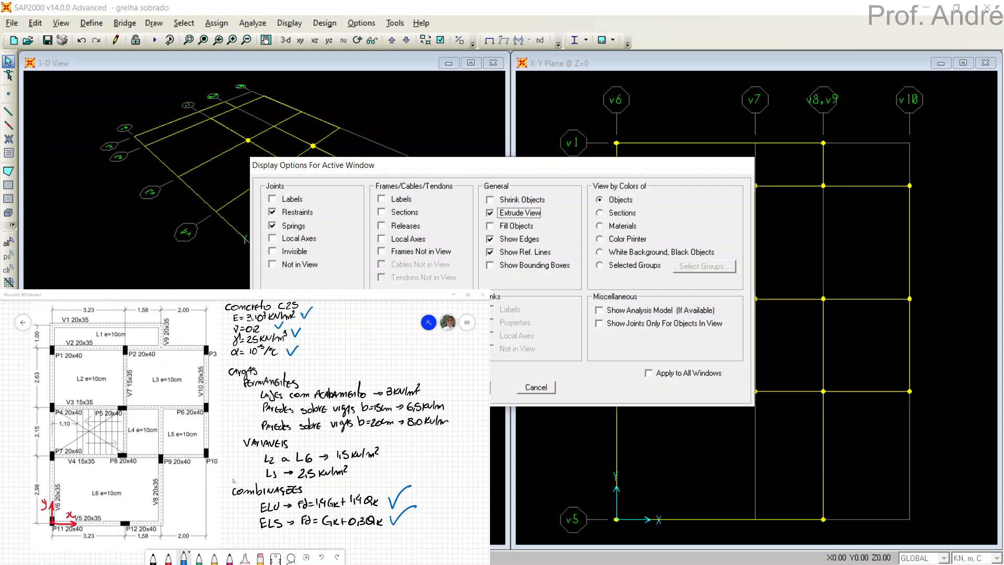
key("Return")
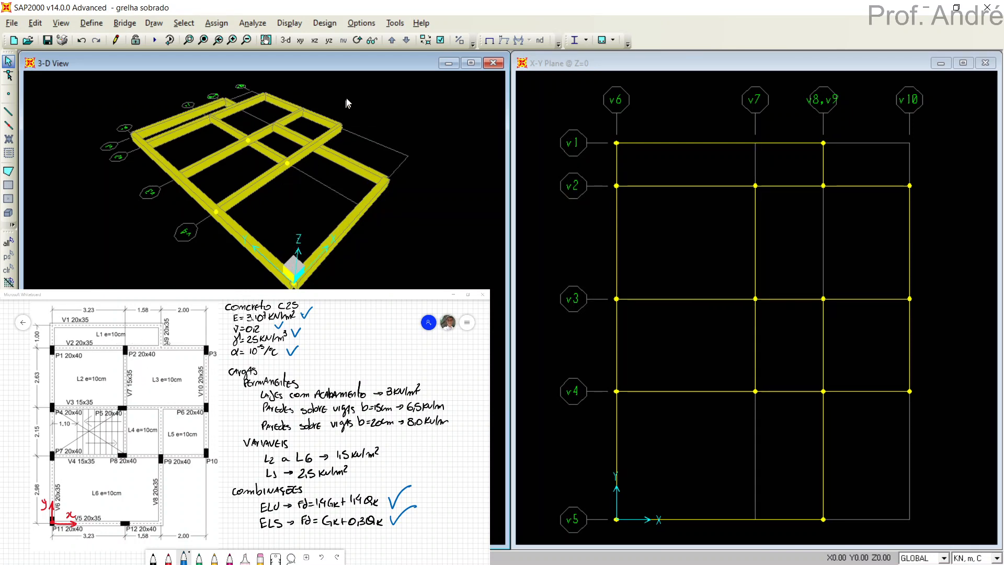
left_click(441, 41)
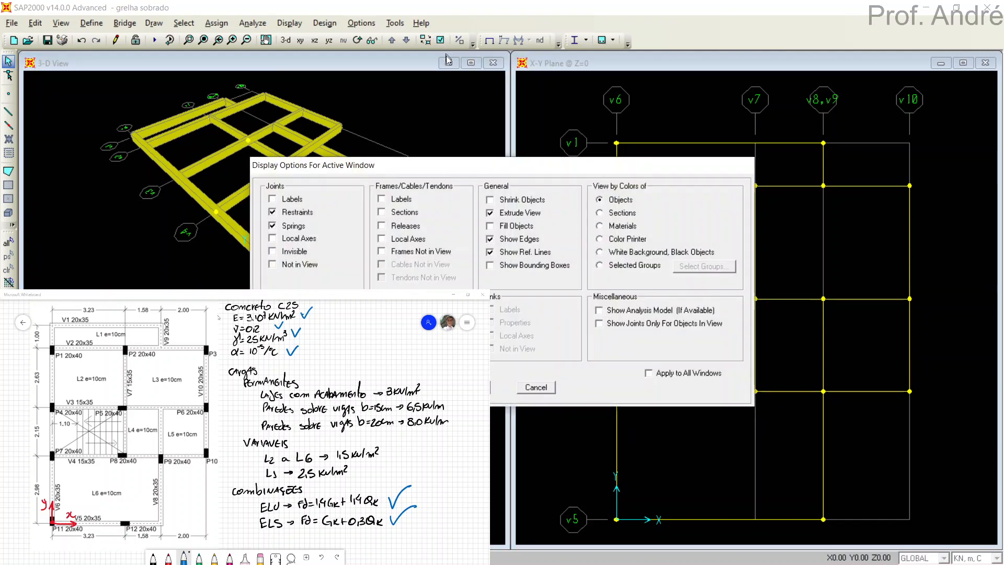
left_click_drag(509, 172, 592, 132)
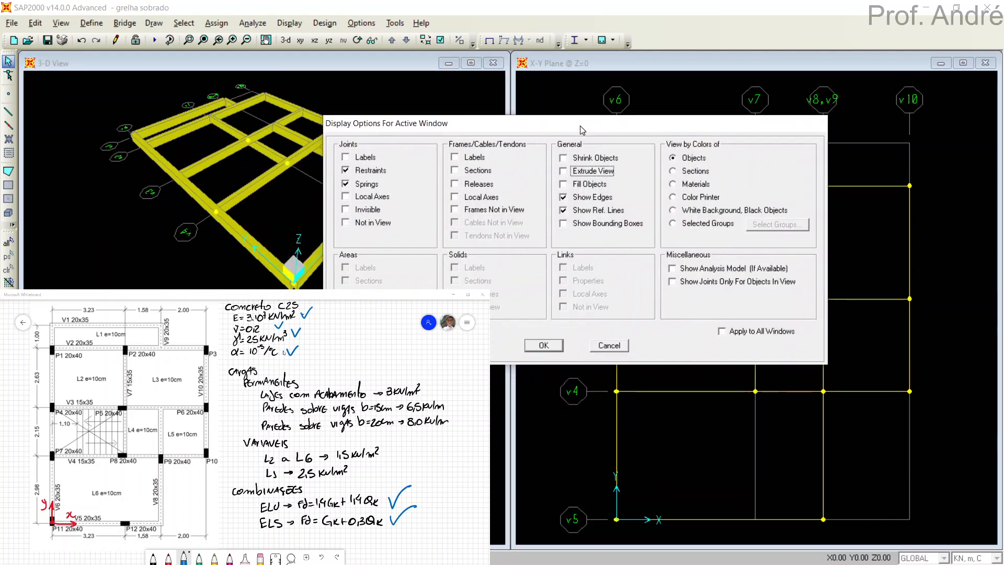
left_click(547, 345)
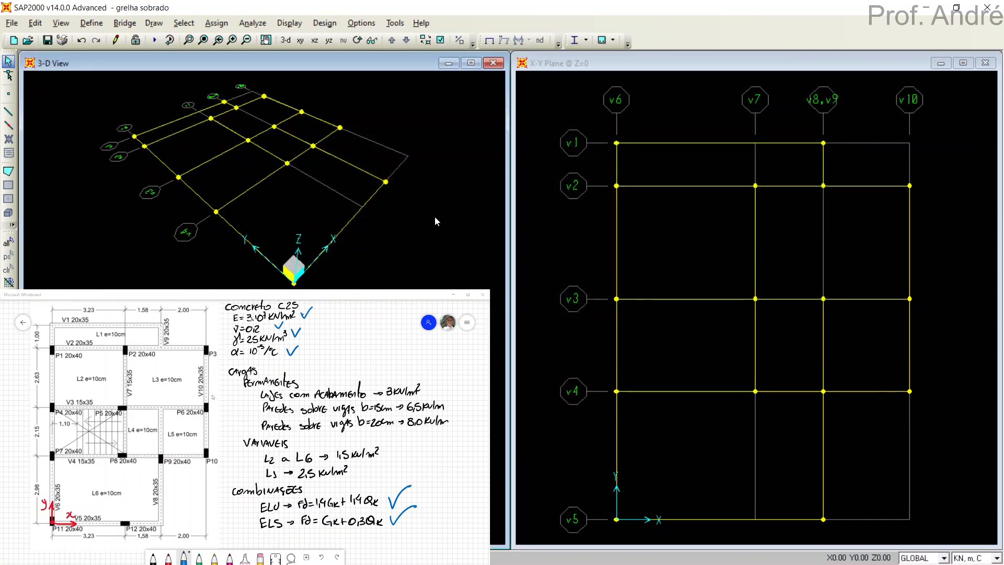
left_click(541, 222)
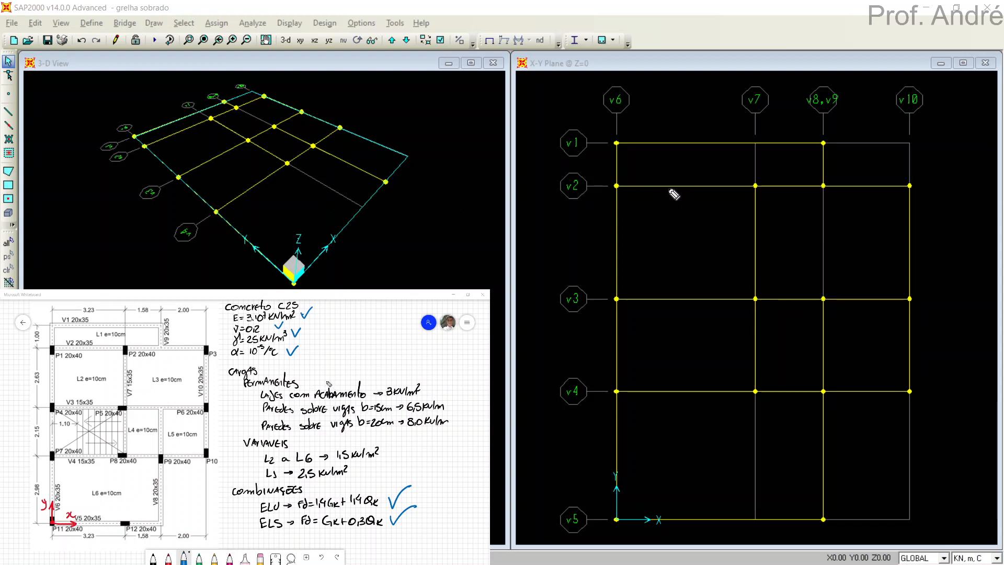
Switch to Microsoft Whiteboard and mark slab span directions with black arrows: vertical on L1, L2, L3 and L6, horizontal on L4 and L5.
mouse_move(695, 151)
left_mouse_down()
mouse_move(701, 174)
mouse_move(690, 157)
left_mouse_up()
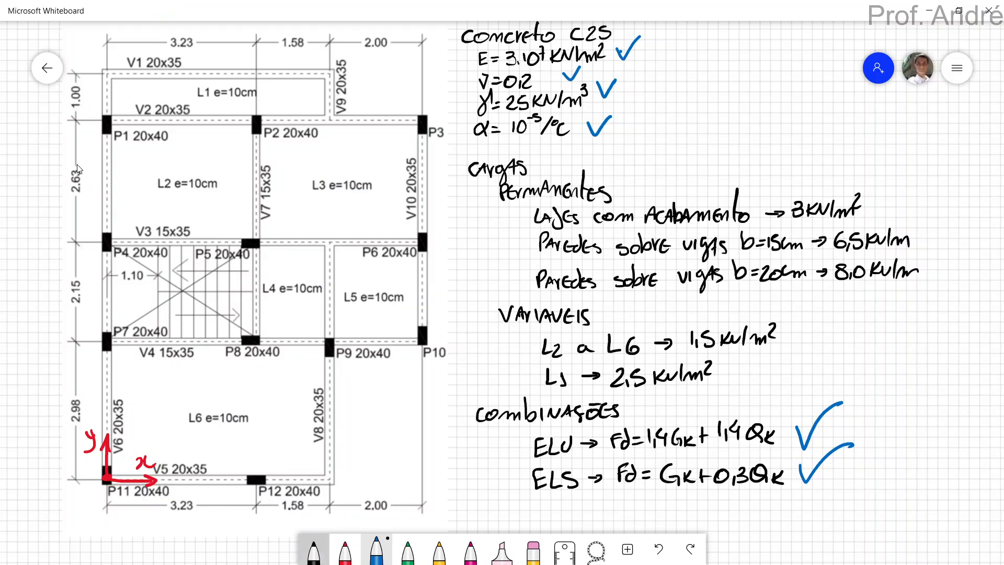
left_click(314, 551)
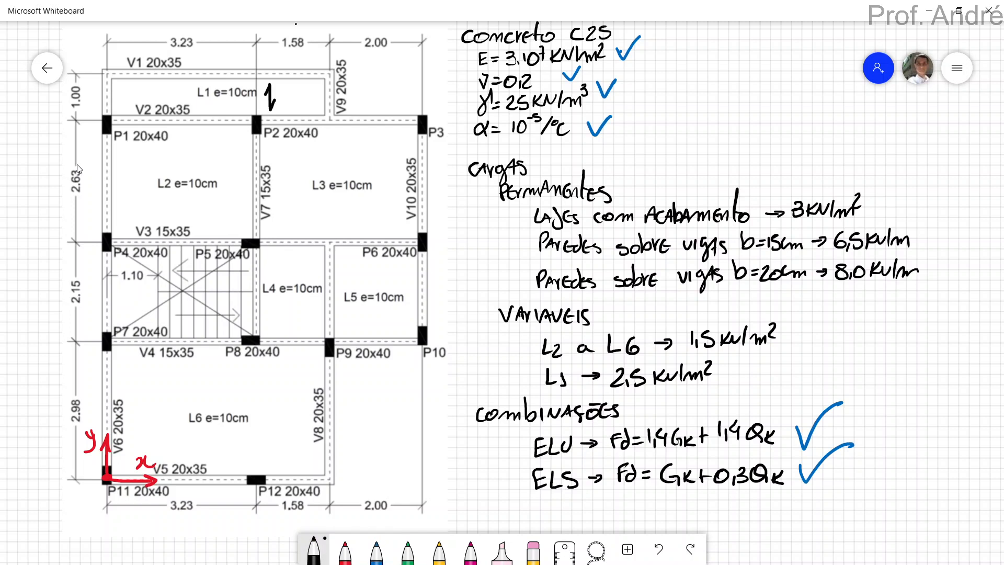
left_click_drag(148, 158, 146, 199)
left_click_drag(303, 158, 314, 191)
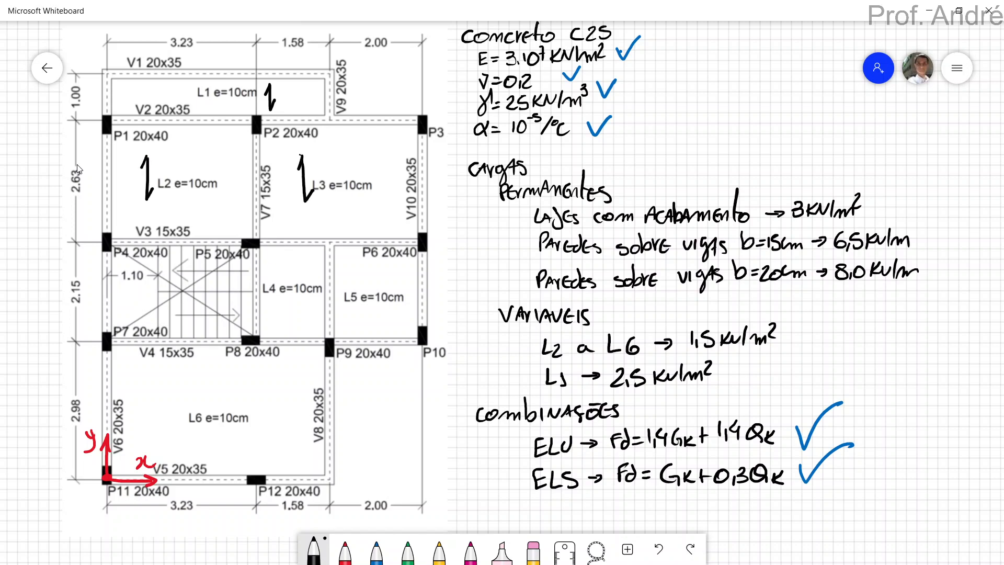
left_click_drag(276, 307, 404, 309)
left_click_drag(174, 392, 187, 427)
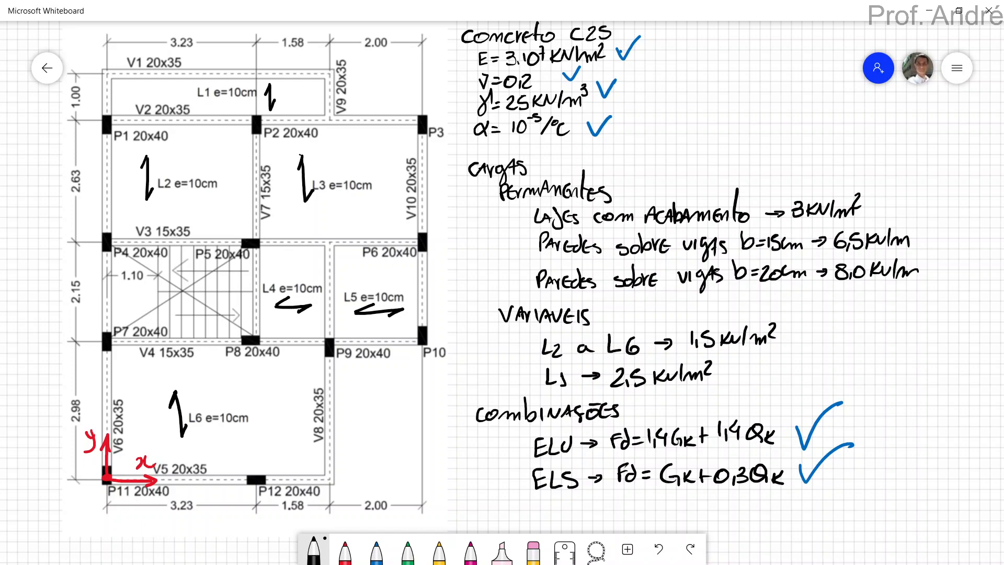
Switch to SAP2000 and draw rectangular areas with section None for slabs L1 (v6 to v8,v9, v1–v2) and L2 (v6–v7, v2–v3).
key("alt+Tab")
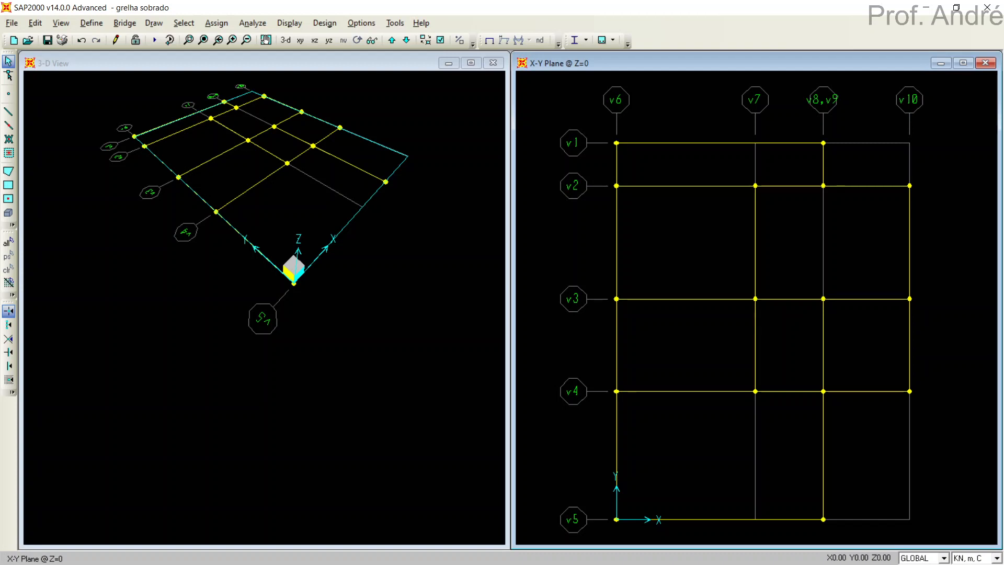
key("alt+Tab")
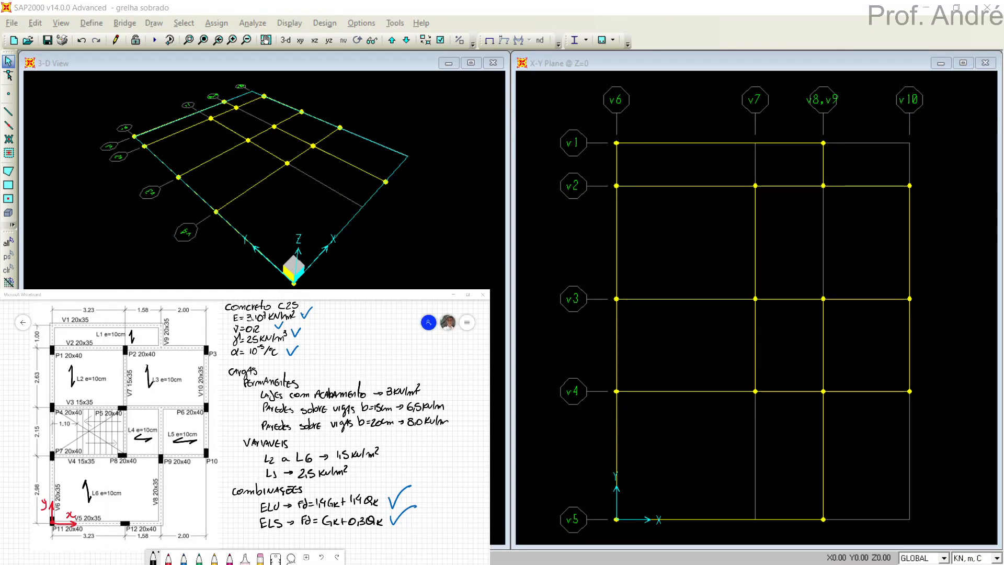
left_click(655, 253)
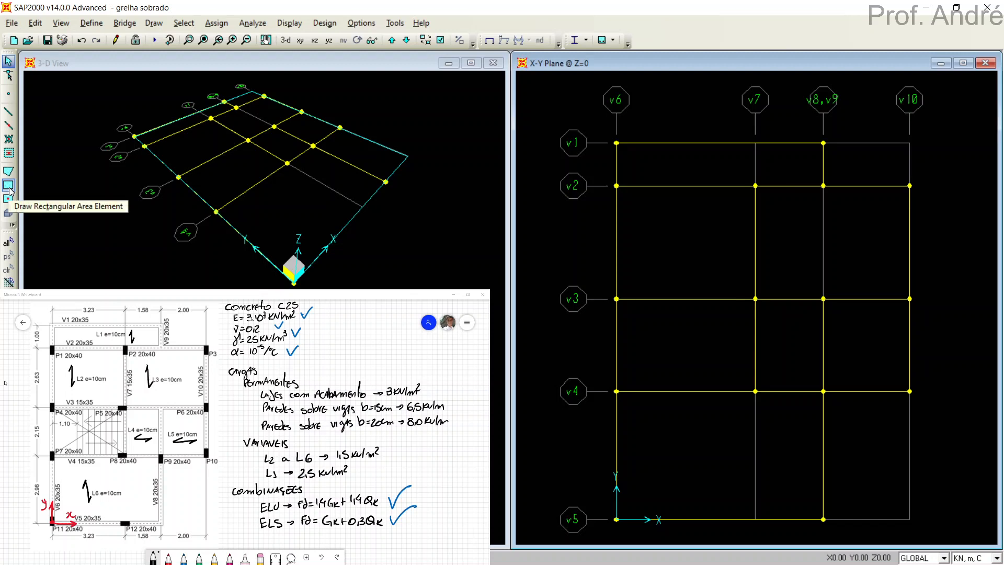
left_click(9, 189)
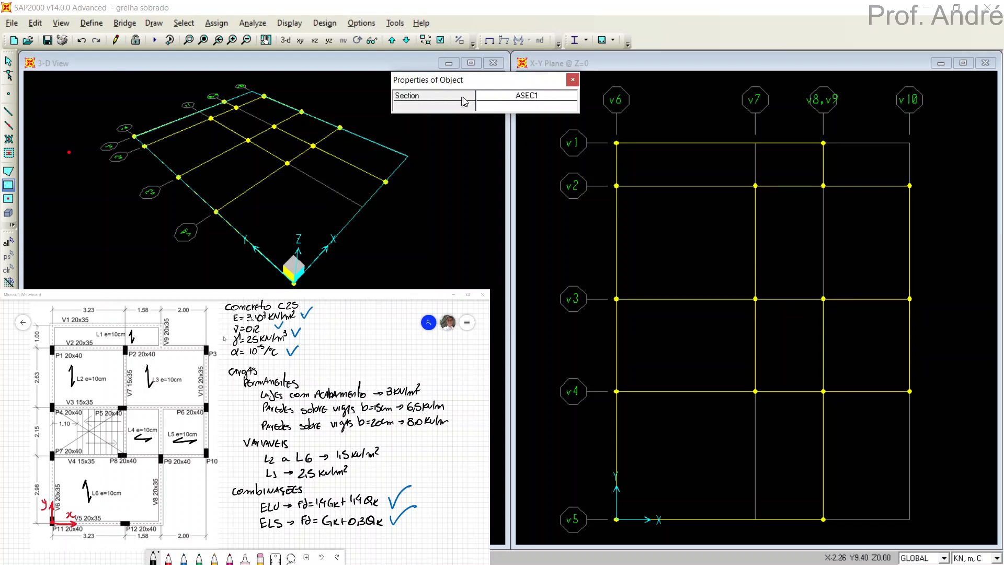
left_click(531, 96)
left_click(531, 97)
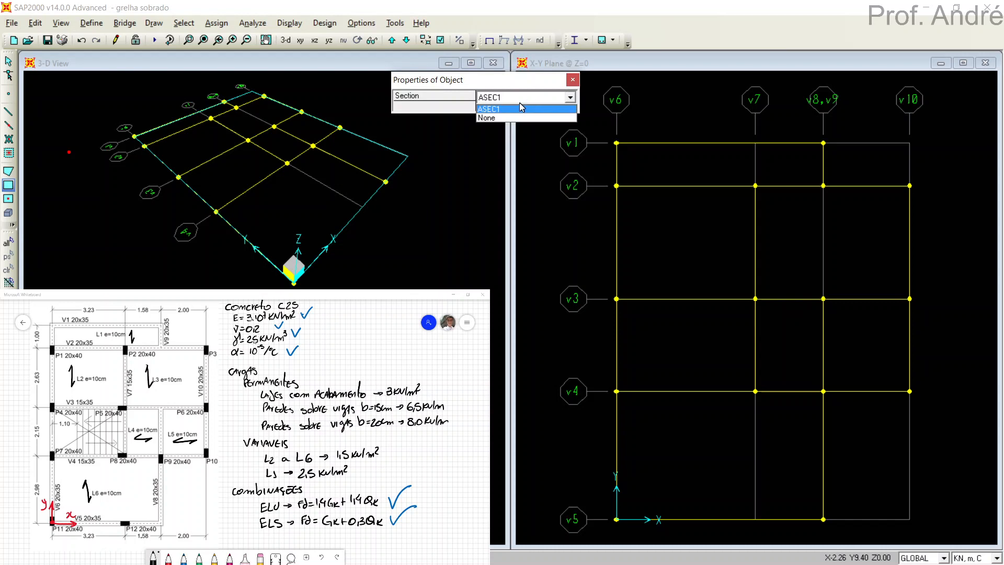
left_click(506, 119)
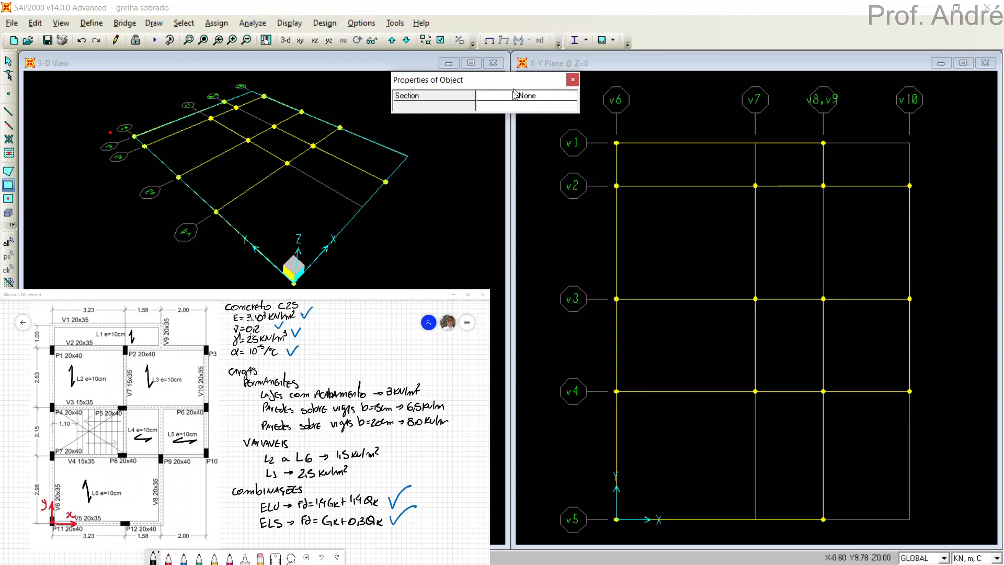
left_click(621, 149)
left_click_drag(621, 150, 827, 192)
left_click_drag(618, 186, 756, 302)
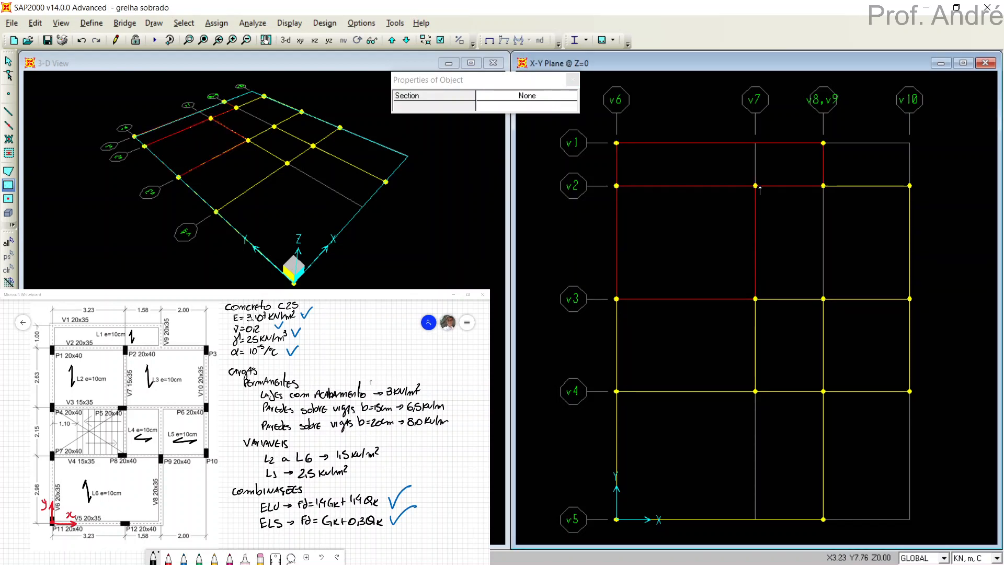
Draw rectangular areas with section None for slabs L3, L4, L5 and L6, leaving the stair bay open, and finish area drawing.
left_click_drag(756, 186, 917, 299)
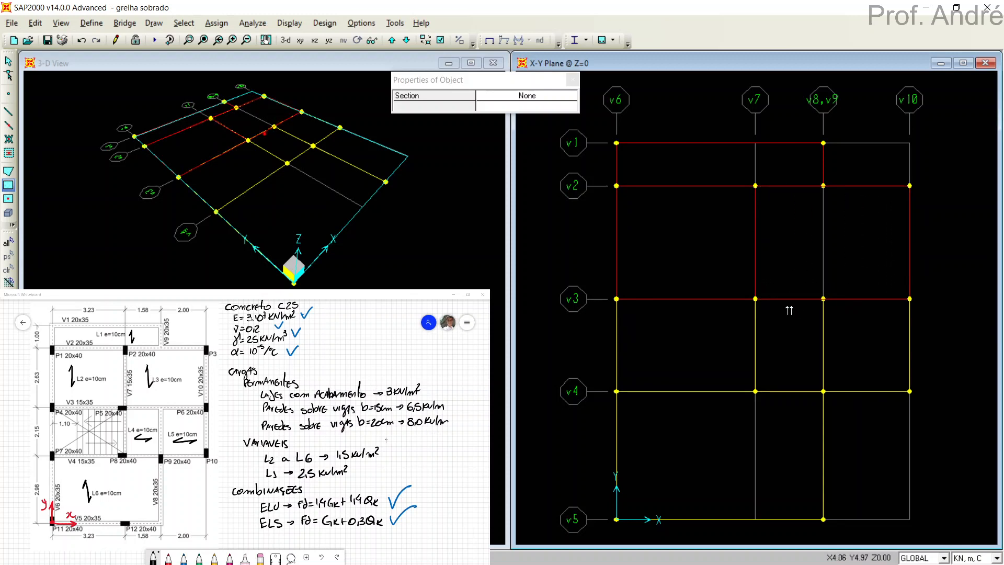
left_click_drag(758, 303, 830, 396)
left_click_drag(824, 300, 921, 396)
left_click_drag(626, 393, 832, 525)
key("ctrl+q")
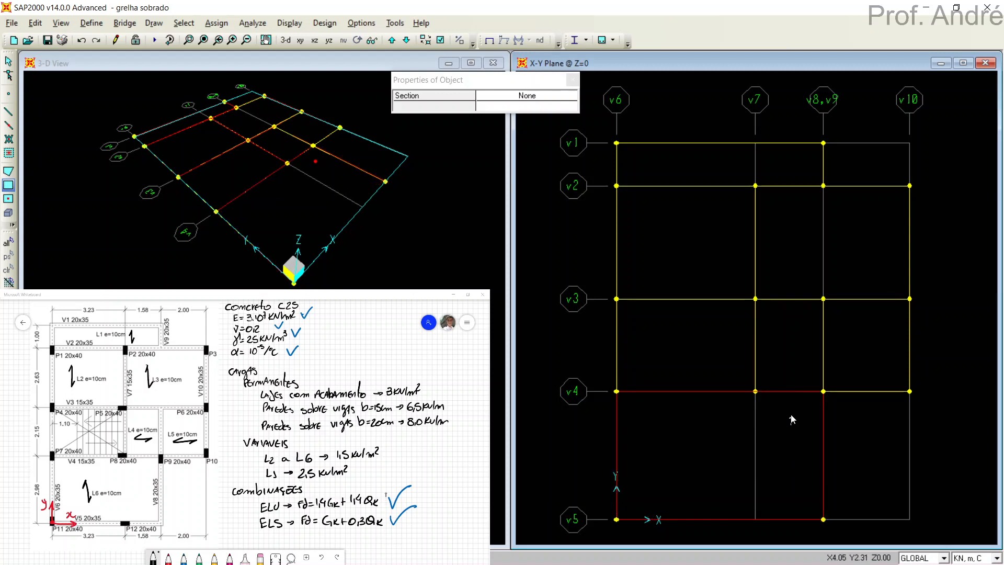
key("Escape")
Select the areas of slabs L3, L4 and L5 to check them, and clear the selection.
left_click(809, 365)
left_click(838, 361)
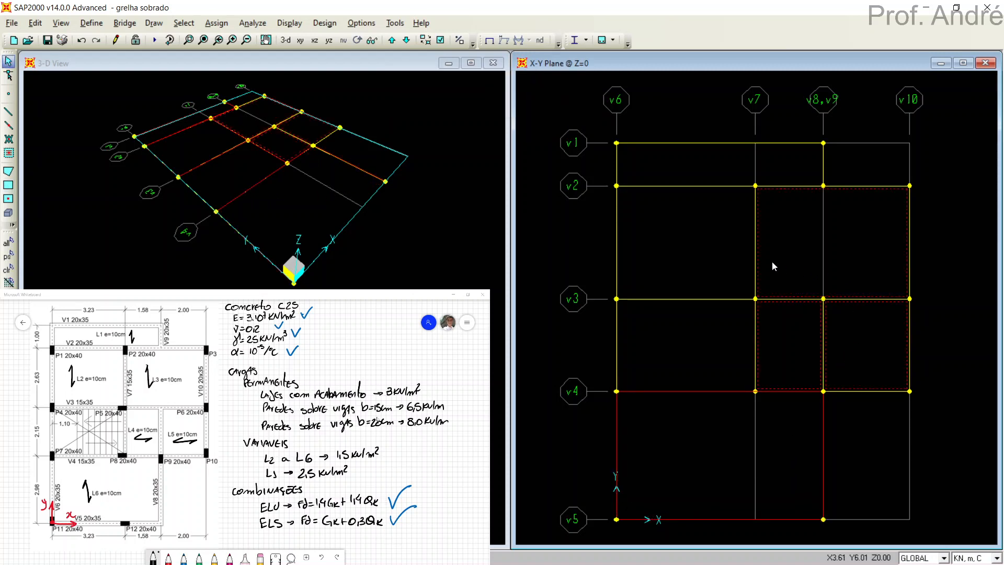
key("Delete")
Turn on Fill Objects in the X-Y plane view to check the slab areas.
left_click(441, 41)
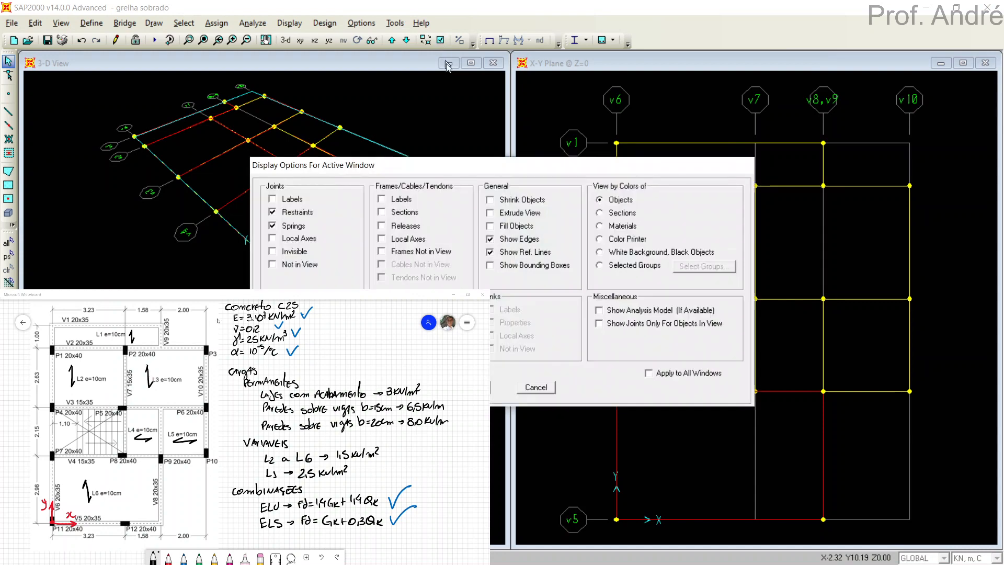
left_click(498, 225)
left_click_drag(501, 165, 596, 64)
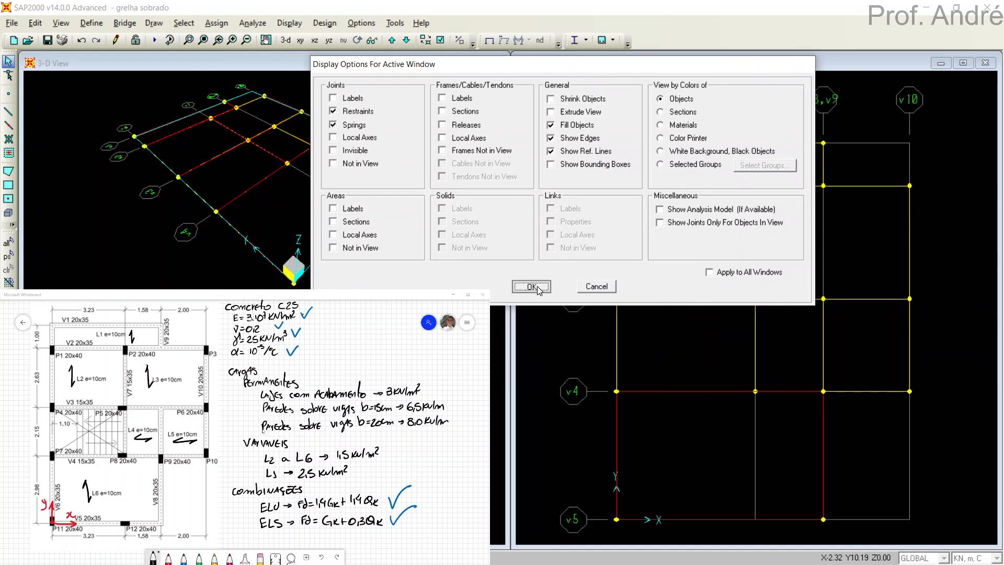
left_click(532, 287)
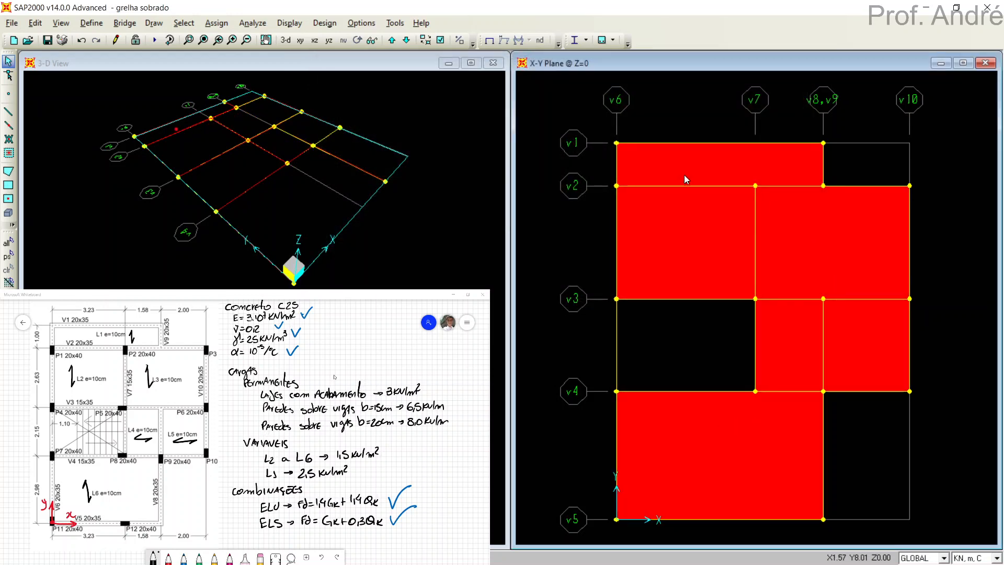
Examine the assignments of the slab area between v1 and v2, and close its information without changes.
right_click(680, 158)
left_click_drag(606, 118, 760, 81)
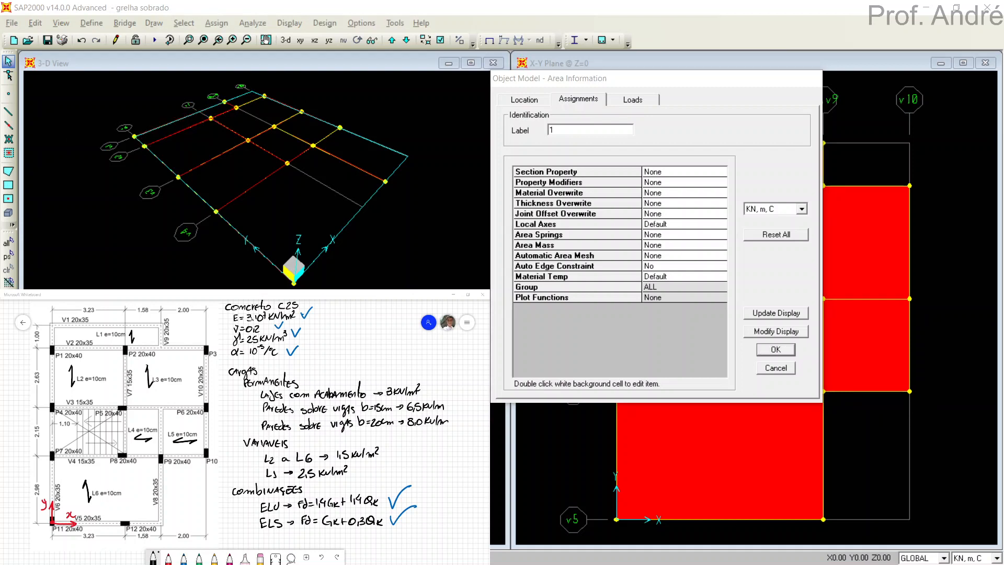
mouse_move(665, 167)
left_mouse_down()
mouse_move(640, 185)
mouse_move(667, 152)
left_mouse_up()
left_click(776, 368)
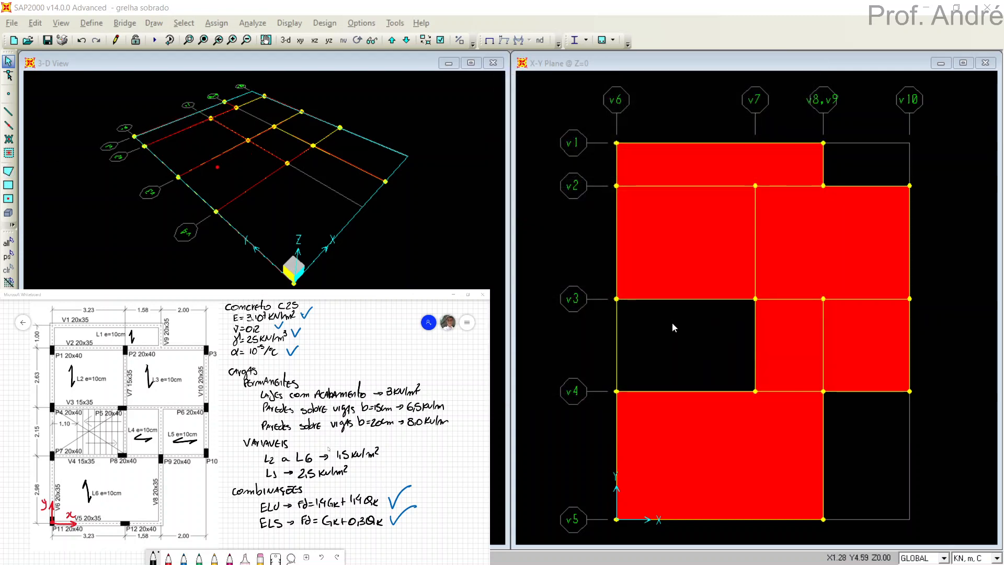
Turn off Fill Objects and turn on the area Local Axes display in the X-Y plane view.
left_click(440, 40)
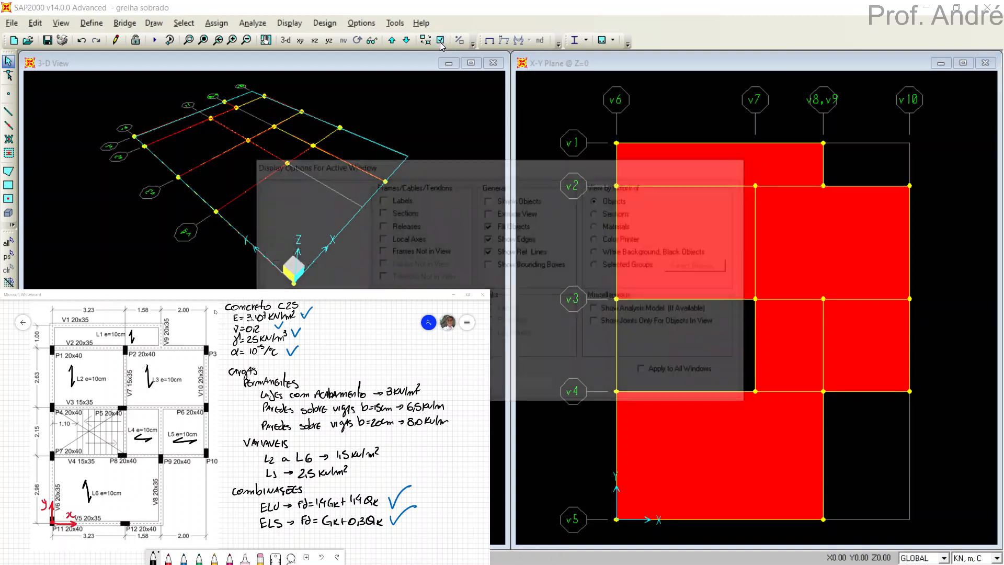
left_click(511, 226)
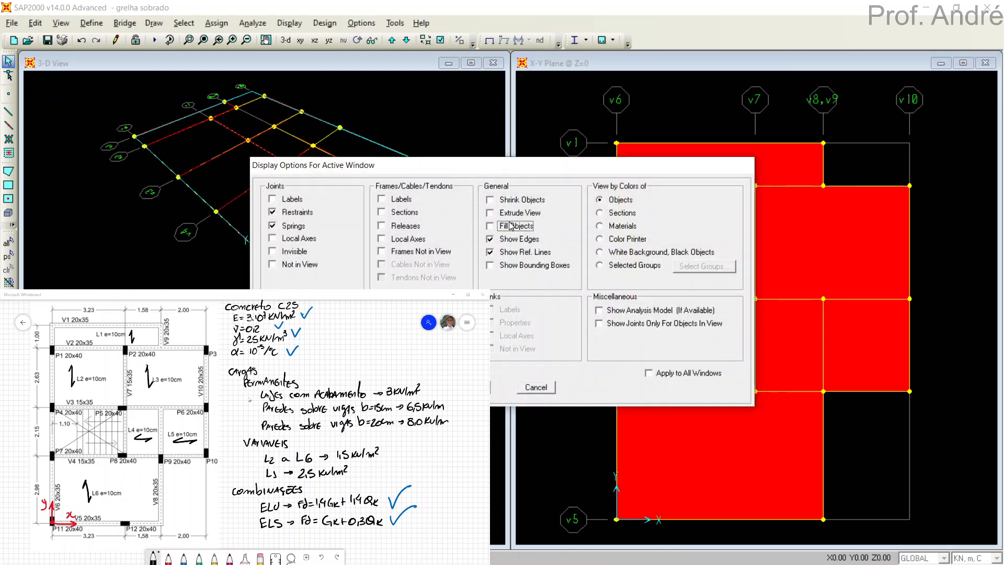
left_click_drag(512, 172, 679, 67)
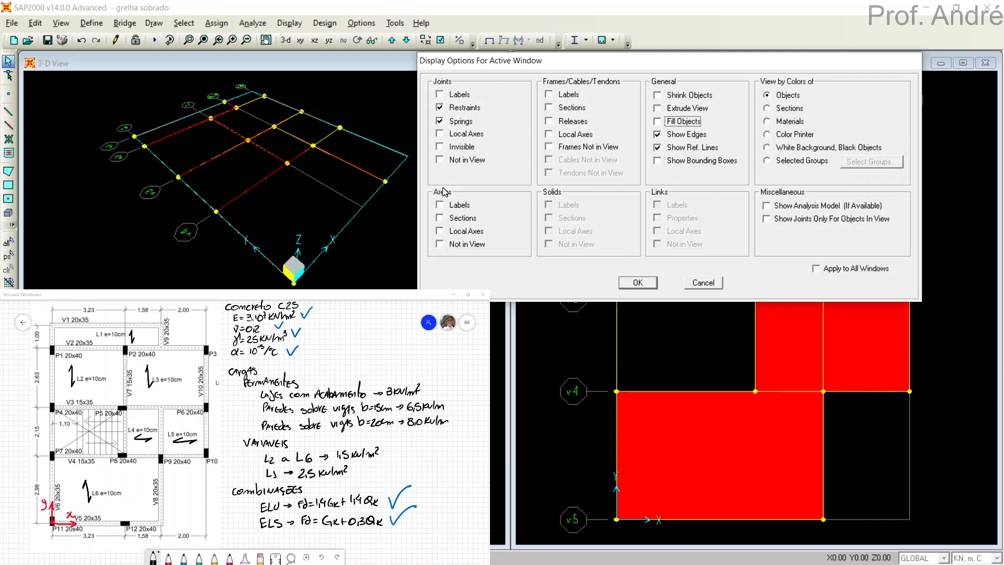
left_click(460, 233)
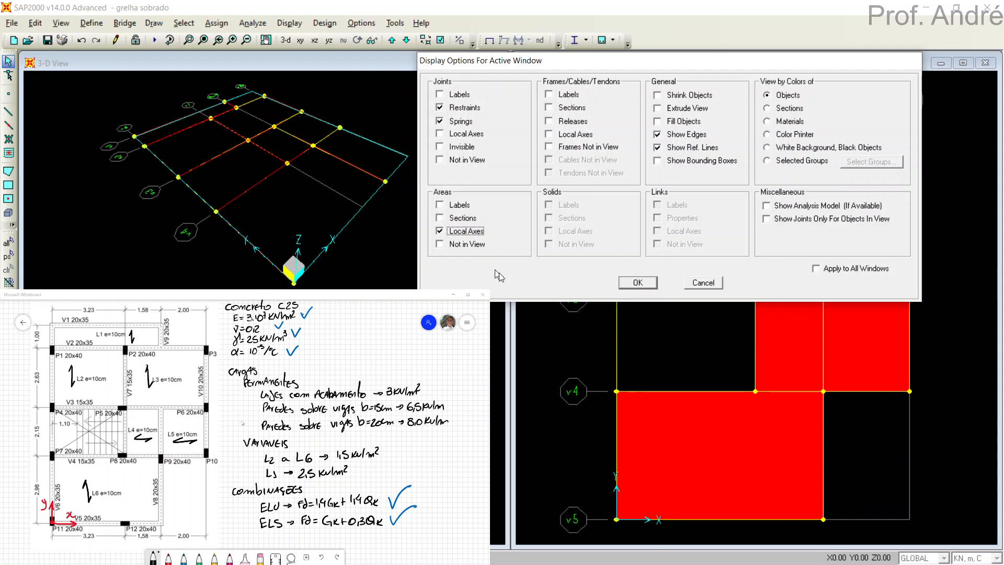
left_click(638, 283)
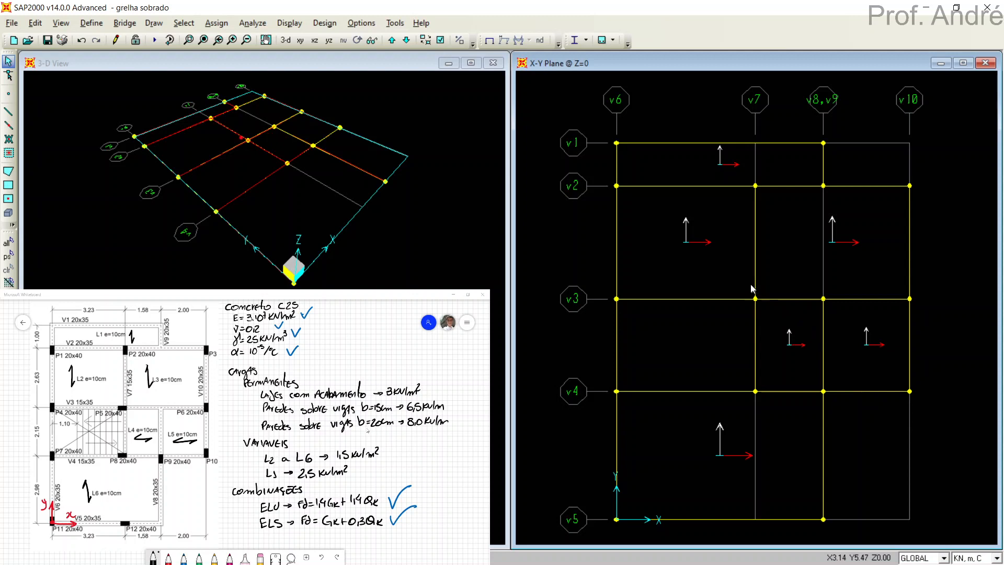
Examine the directions of the slab areas' local axes 1, 2 and 3 in a 3-D view, and return to the X-Y plane view.
left_click(631, 193)
left_click(631, 192)
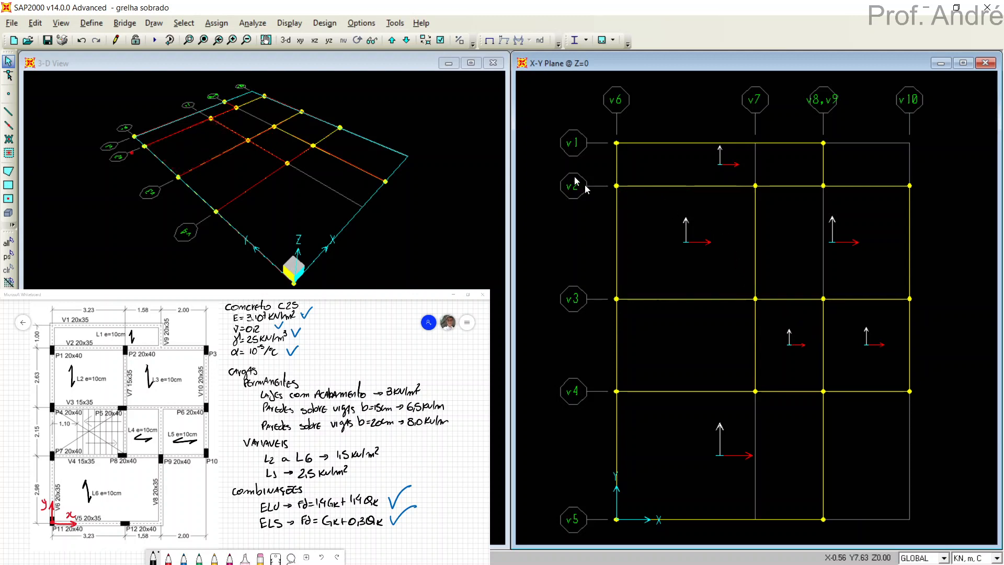
left_click(285, 40)
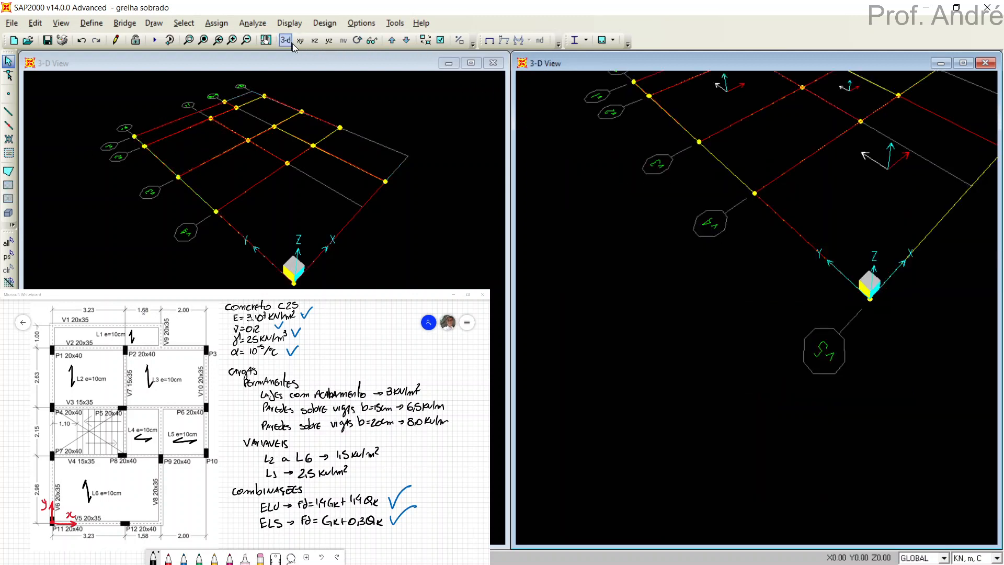
middle_click_drag(806, 174, 751, 296)
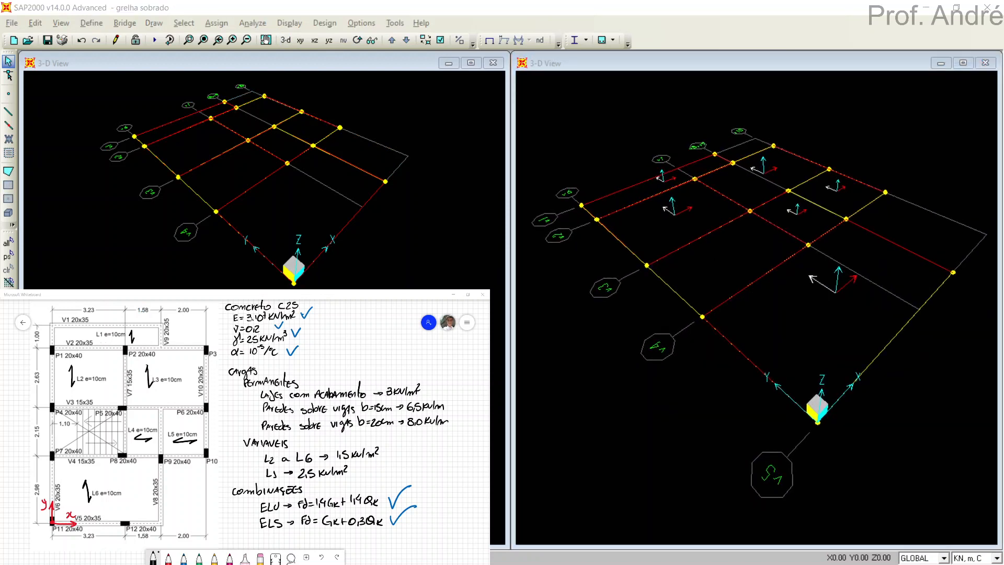
left_click_drag(861, 288, 884, 293)
left_click_drag(897, 281, 903, 297)
left_click_drag(790, 273, 801, 285)
left_click_drag(835, 243, 837, 259)
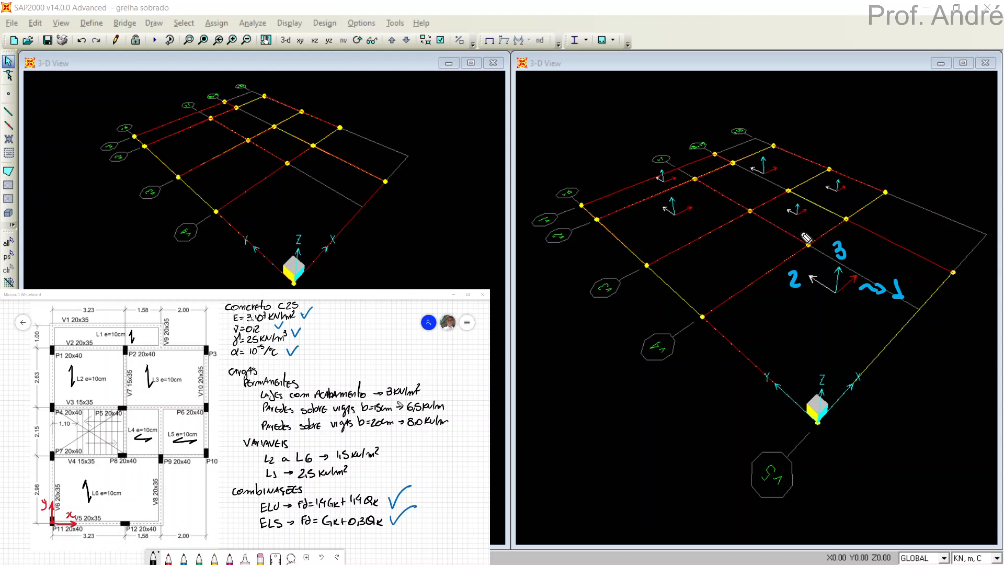
mouse_move(867, 290)
left_mouse_down()
mouse_move(923, 300)
mouse_move(834, 274)
mouse_move(796, 286)
left_mouse_up()
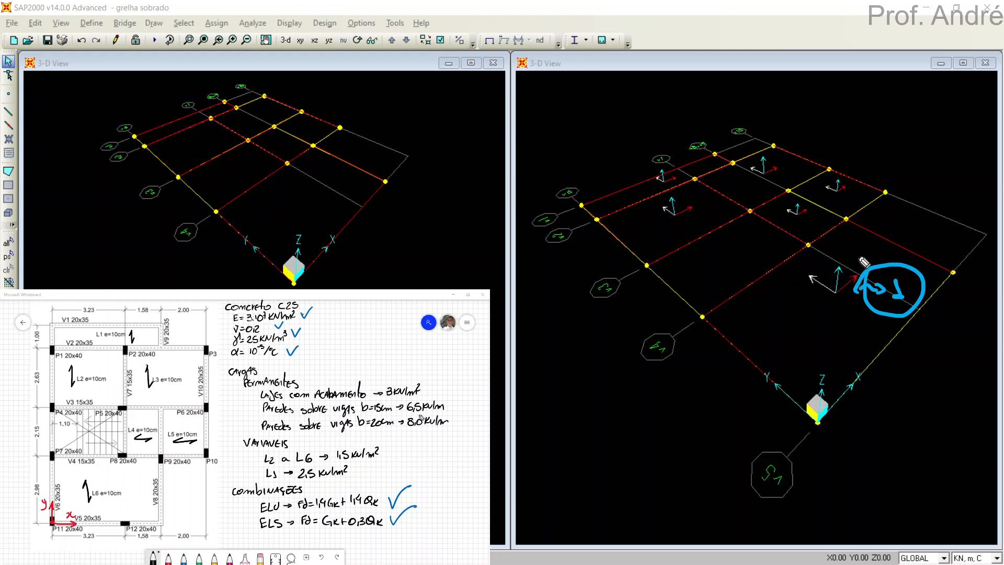
left_click_drag(868, 278, 897, 297)
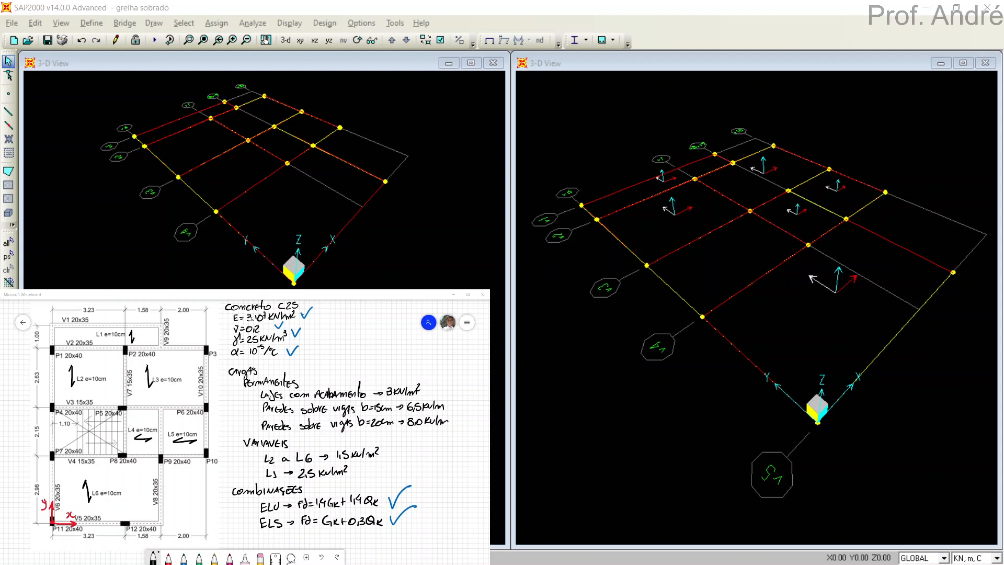
left_click(589, 152)
left_click(300, 40)
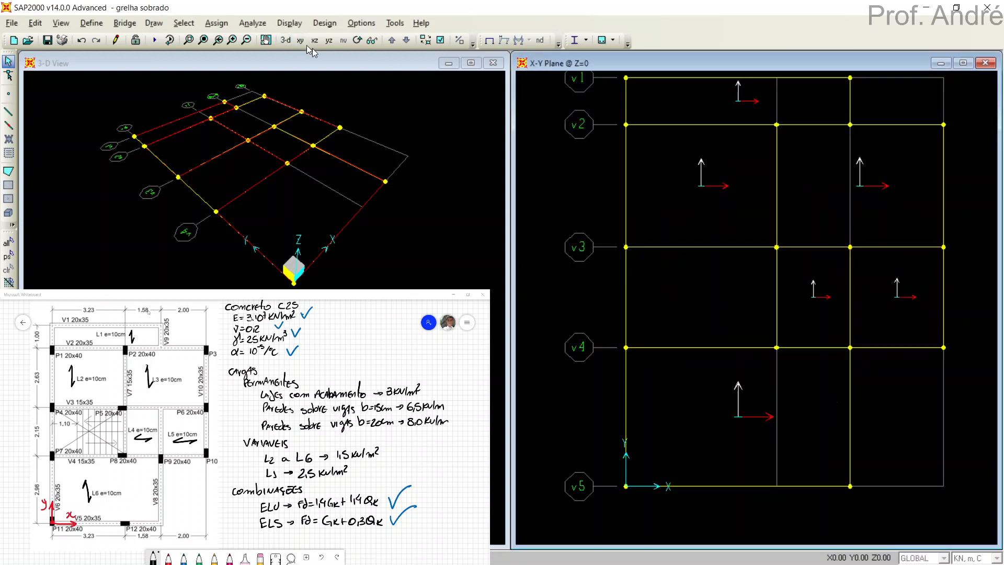
middle_click_drag(710, 256, 686, 297)
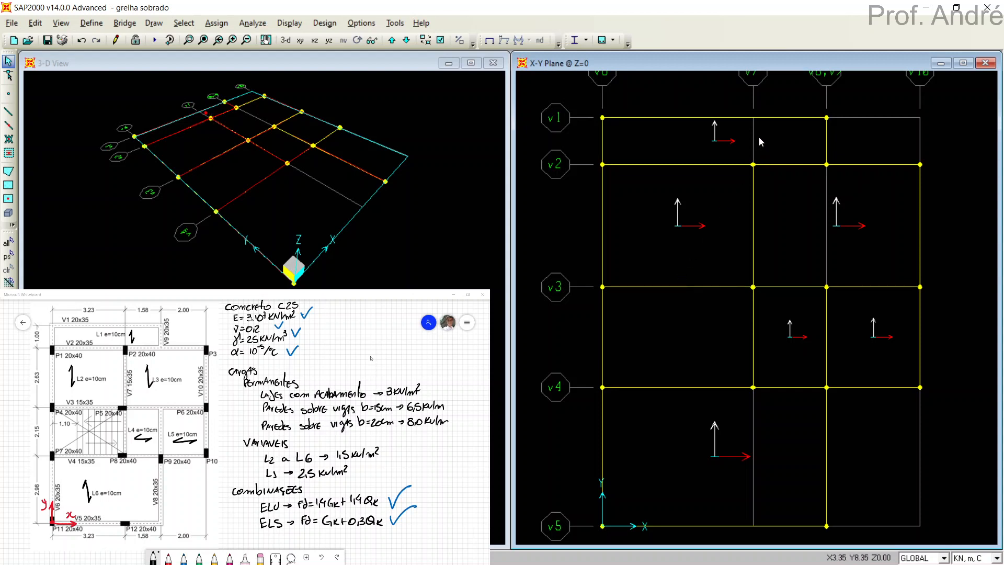
Rotate the local axes of slab area L1, between v1 and v2, by 90 degrees through its area assignments.
left_click(721, 143)
right_click(727, 144)
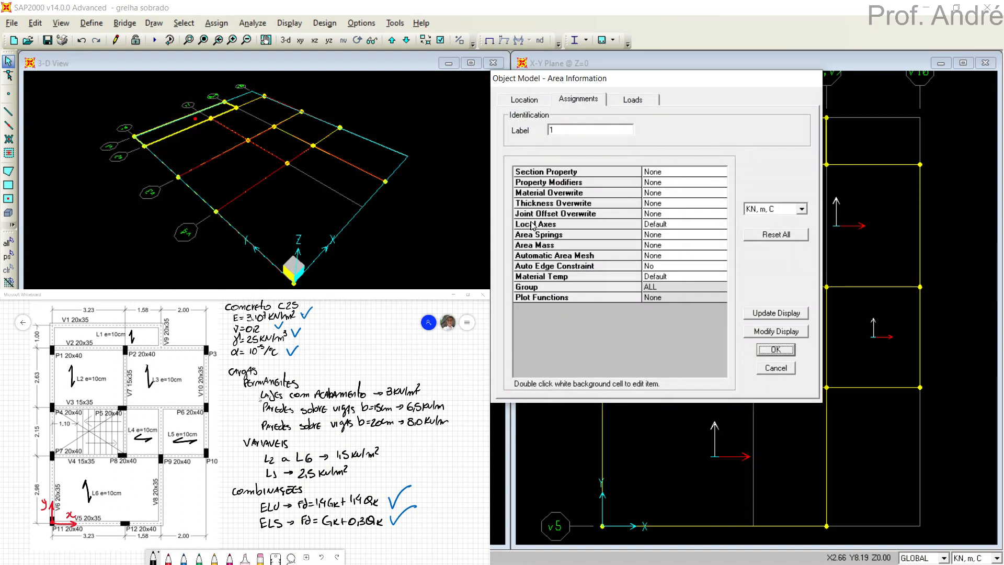
left_click(655, 228)
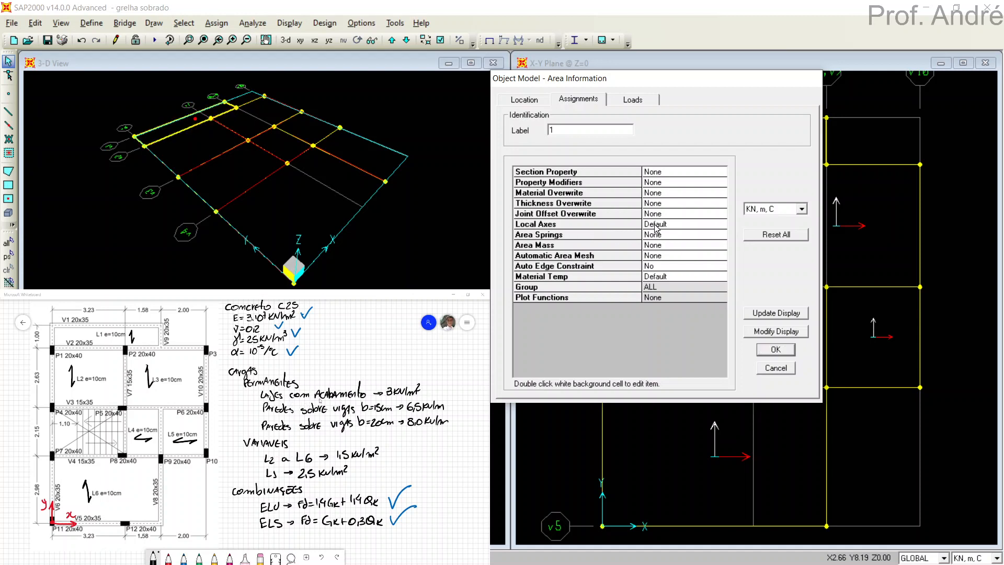
double_click(655, 225)
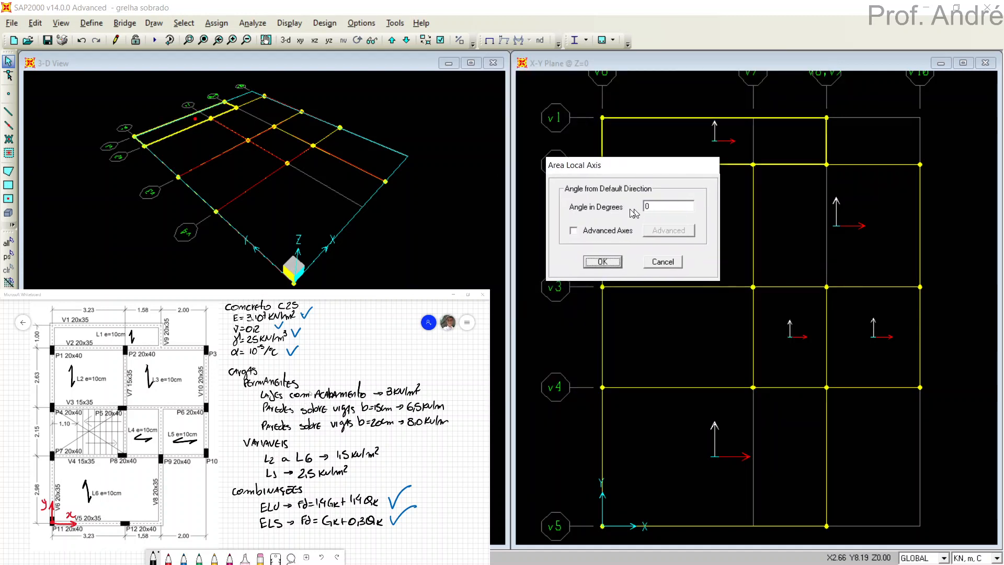
double_click(663, 206)
type("90")
left_click(611, 263)
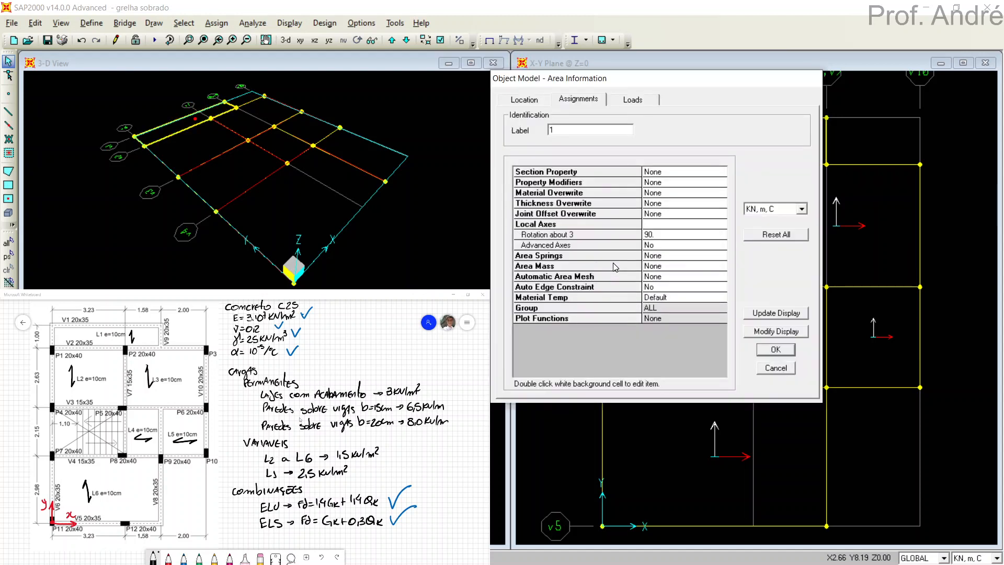
left_click(762, 314)
left_click(776, 349)
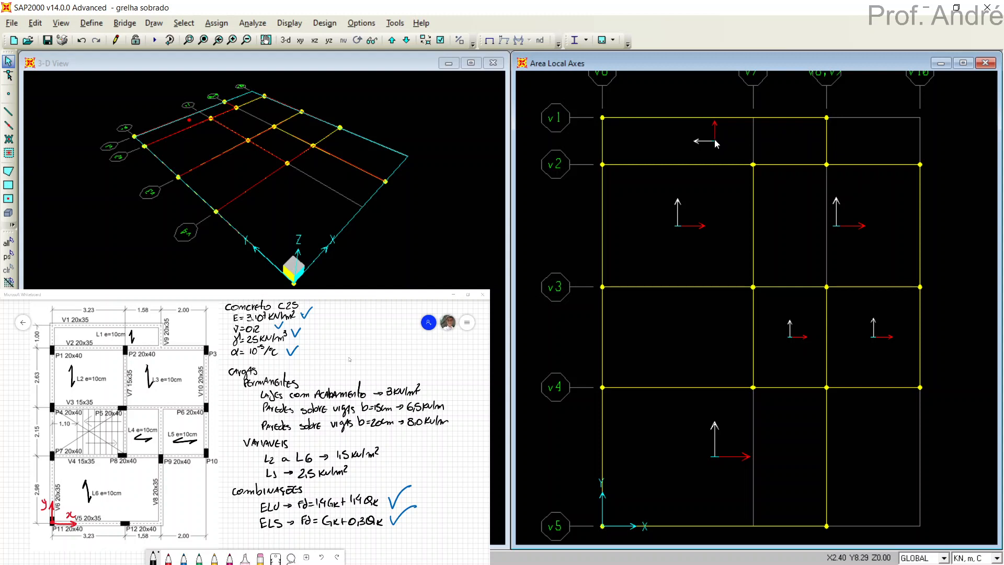
Select the areas of slabs L2, L3 and L6 and assign them a local axis angle of 90 degrees.
left_click(675, 232)
left_click(830, 250)
left_click(725, 463)
left_click(217, 24)
mouse_move(246, 104)
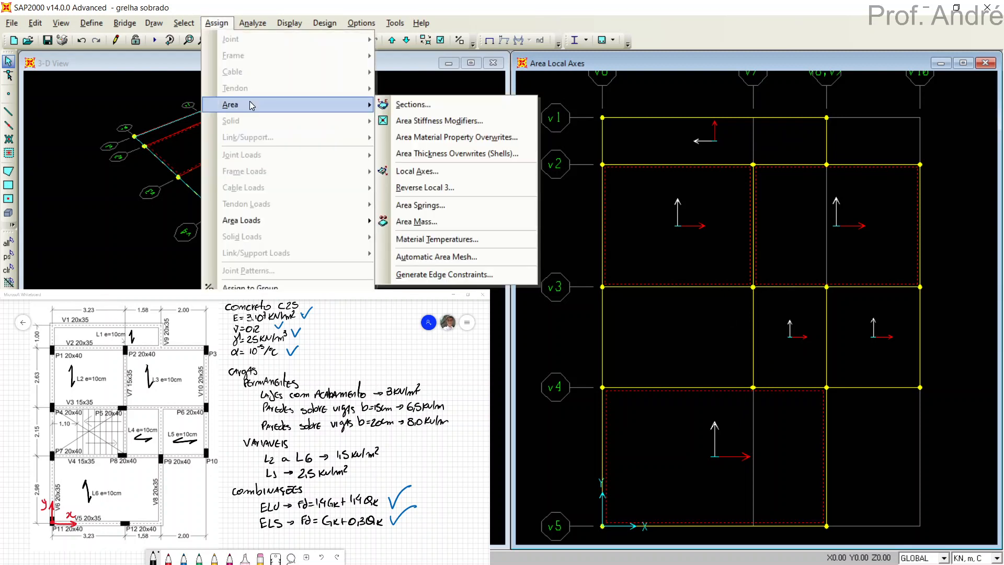
left_click(416, 171)
left_click_drag(476, 217, 595, 183)
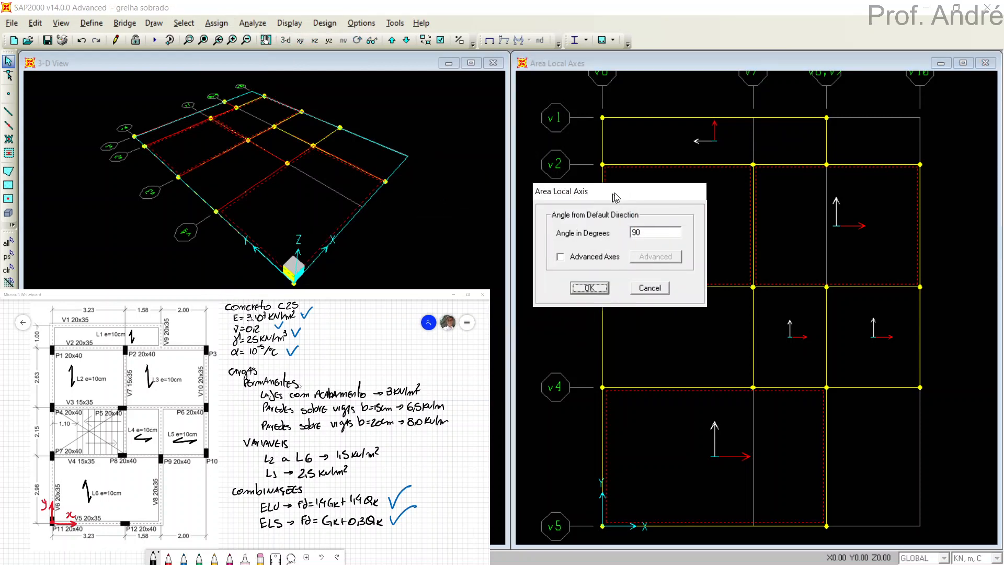
double_click(643, 230)
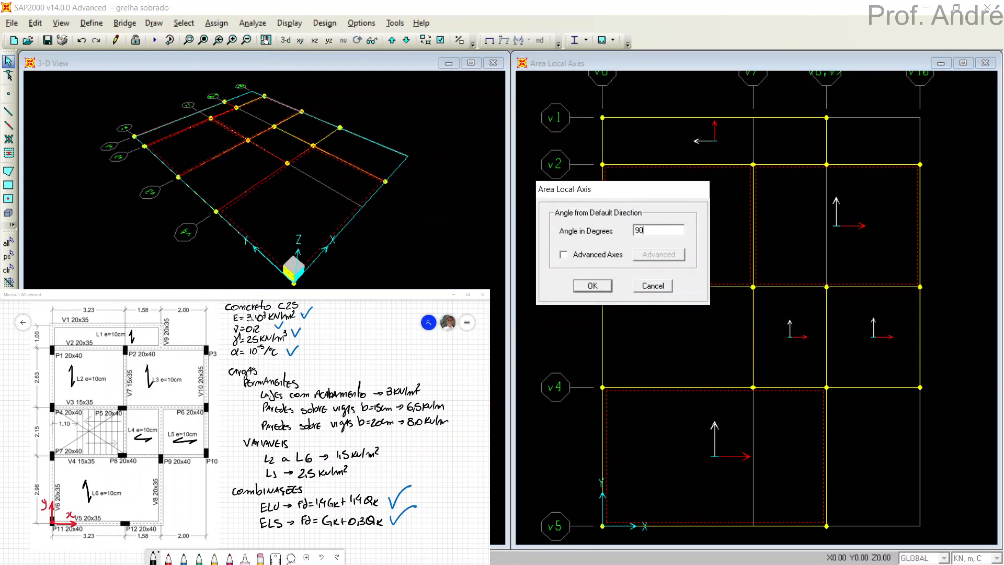
left_click(593, 286)
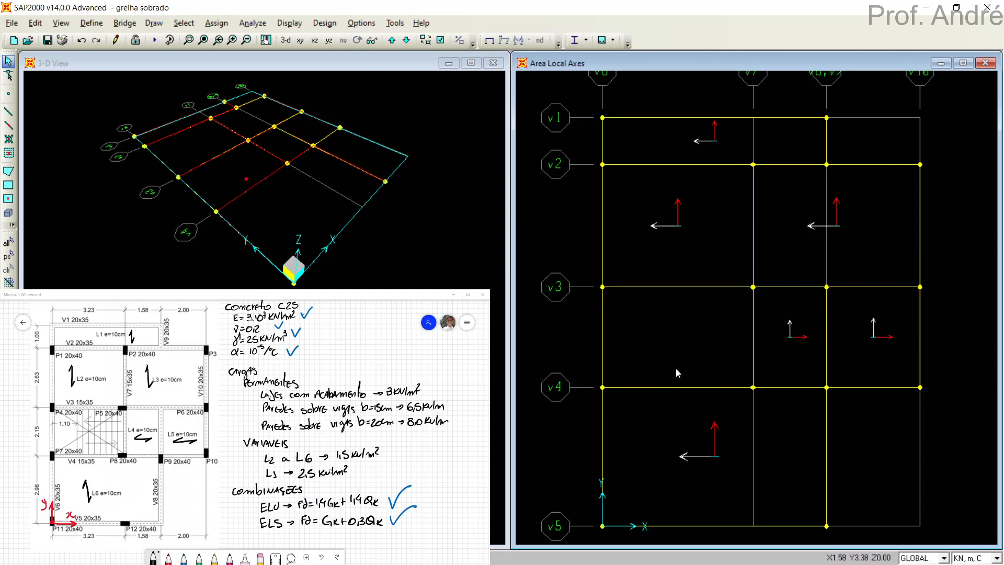
Select slab areas L1 to L6 and open their uniform-to-frame area load assignment with load pattern Gk.
left_click(721, 144)
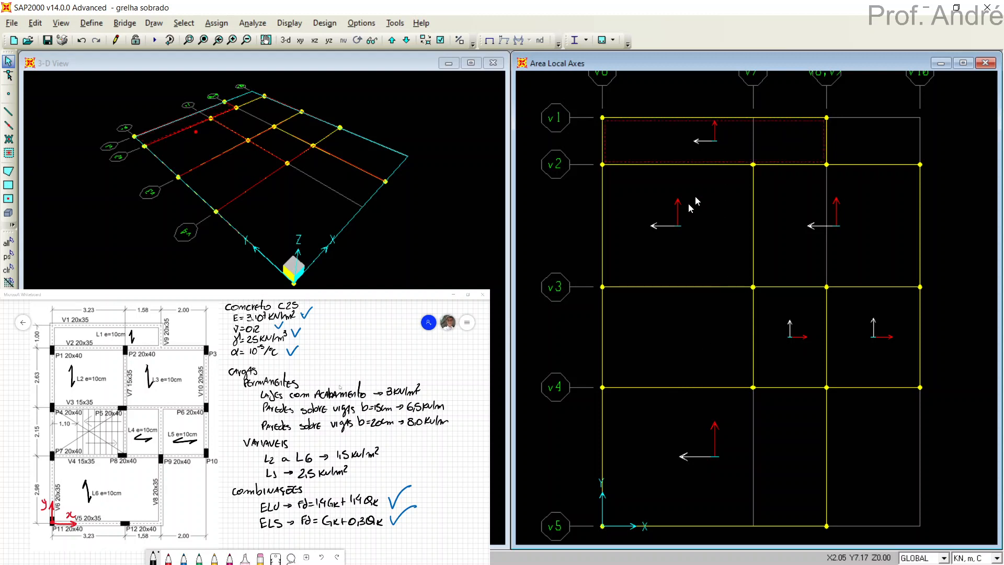
left_click(807, 331)
left_click(891, 336)
left_click(220, 24)
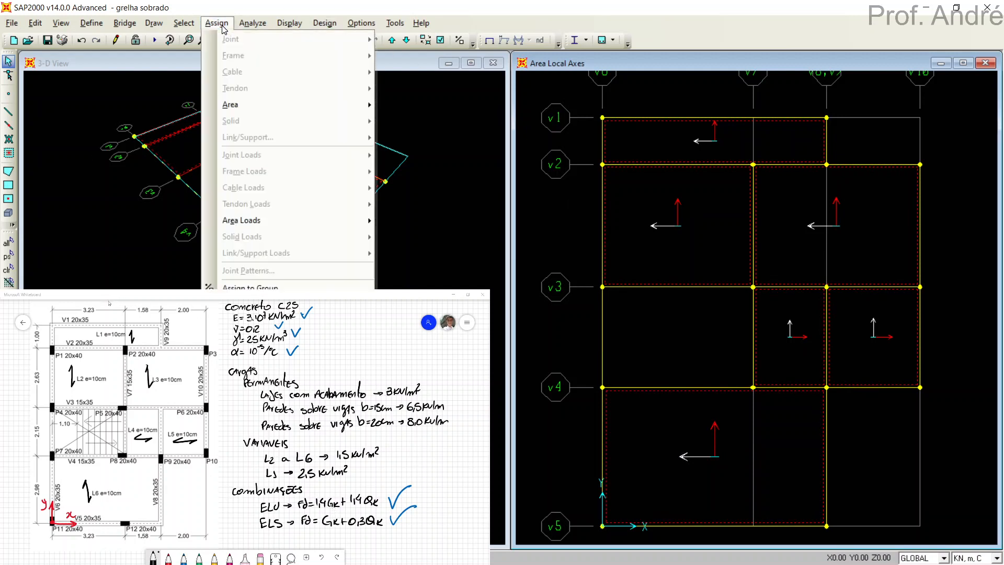
mouse_move(266, 219)
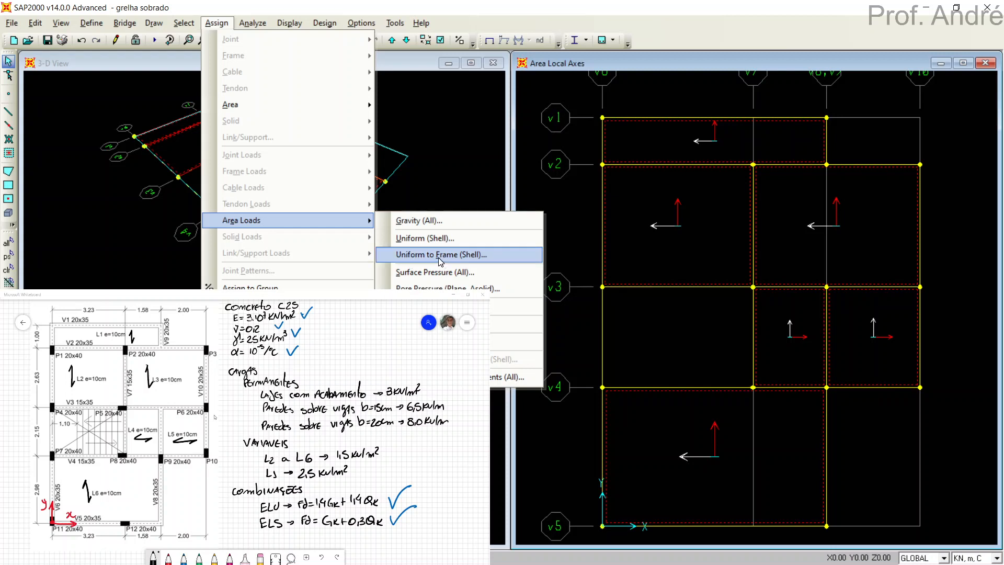
left_click(439, 258)
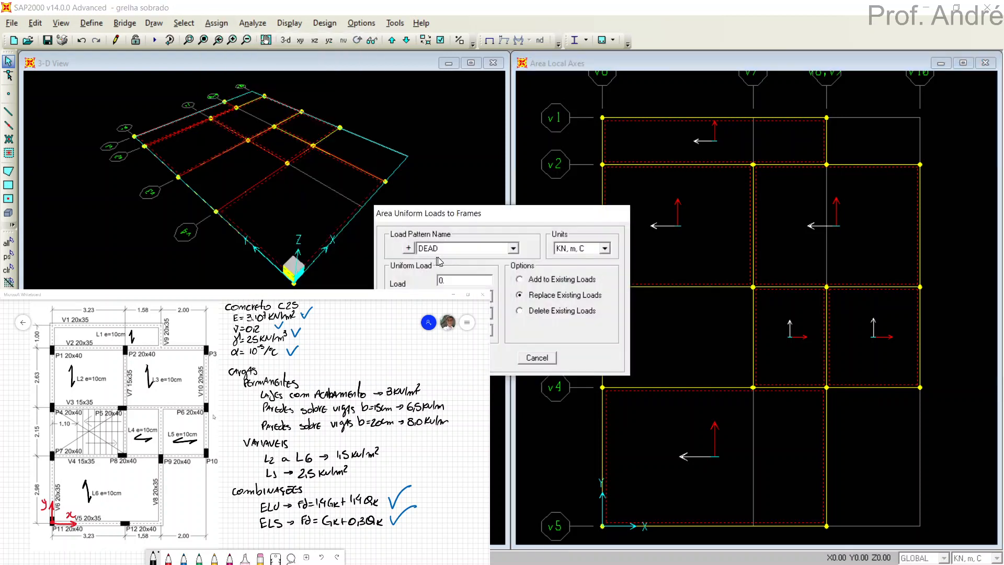
left_click_drag(473, 218, 453, 96)
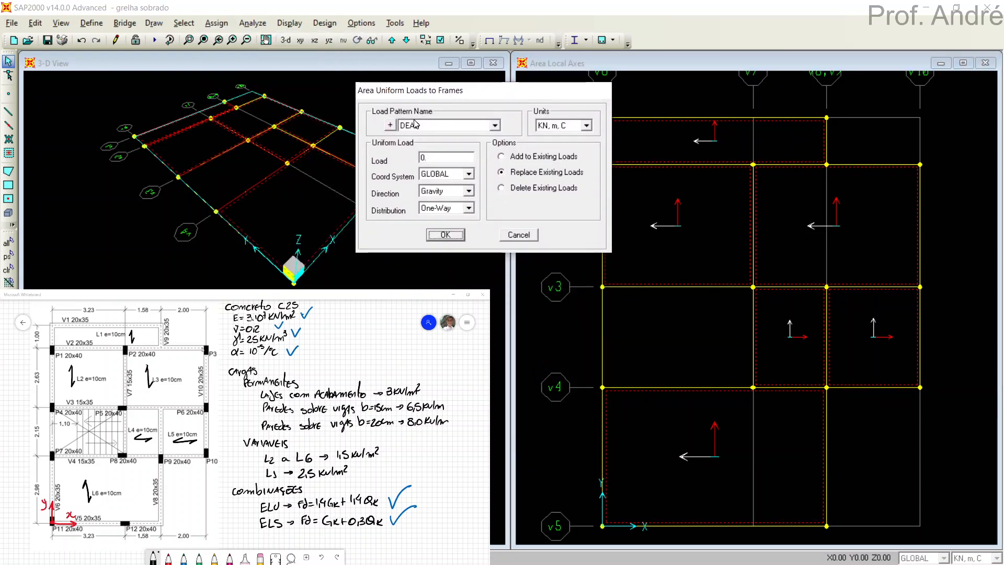
left_click(416, 124)
left_click(412, 142)
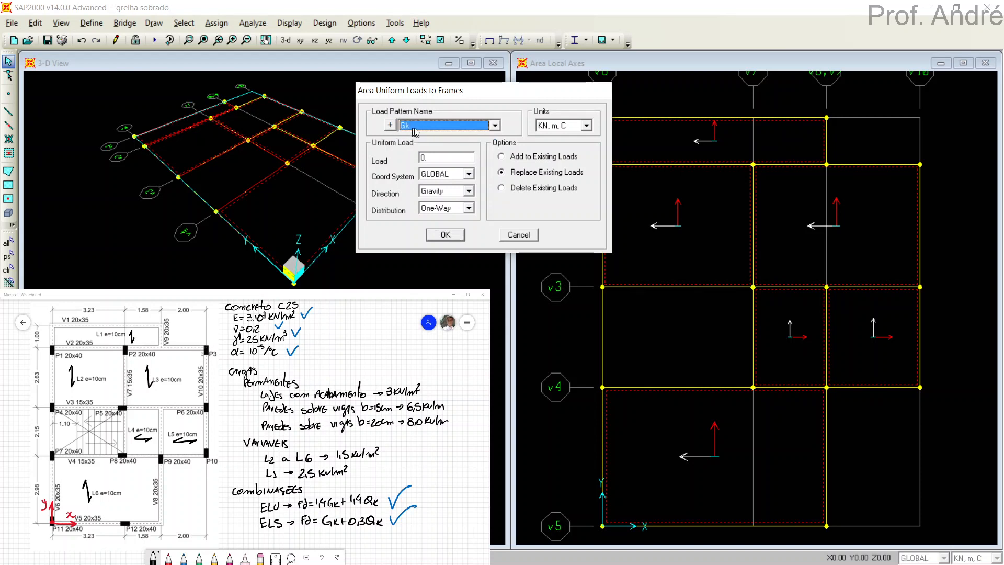
Assign the selected slabs a uniform load of 3 kN/m² in the Gravity direction of the GLOBAL system with One-Way distribution.
left_click(428, 158)
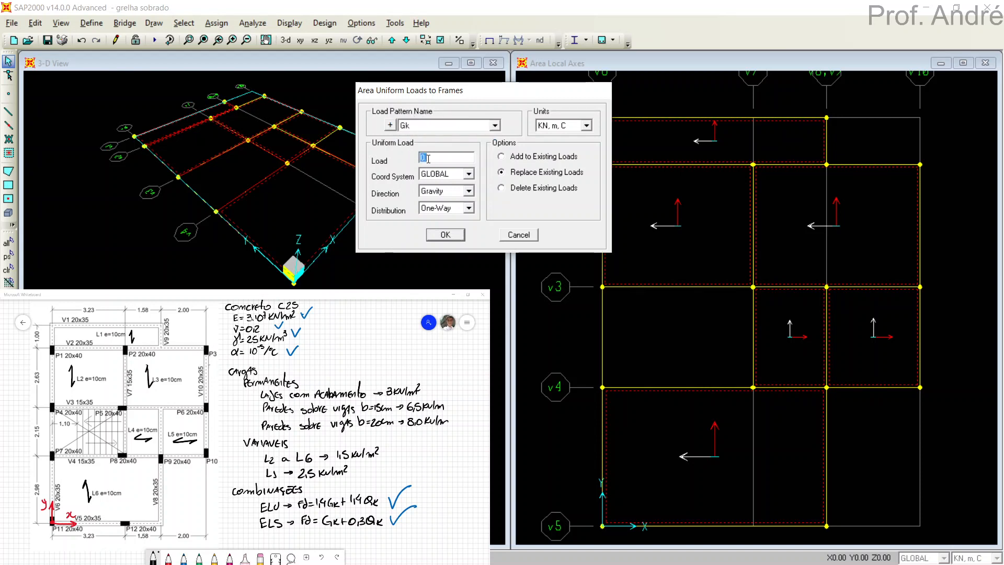
type("3")
left_click(429, 176)
left_click(428, 180)
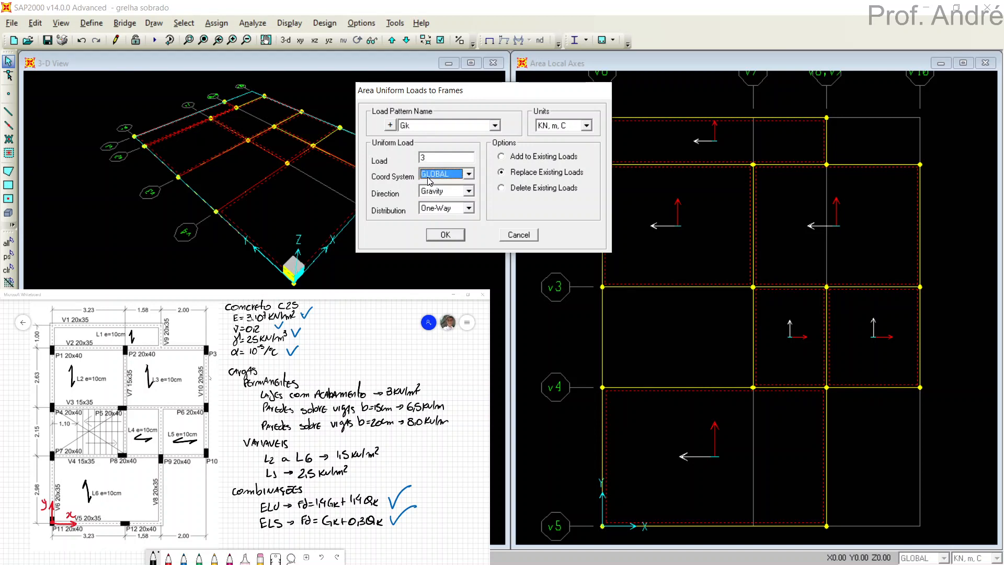
left_click(434, 193)
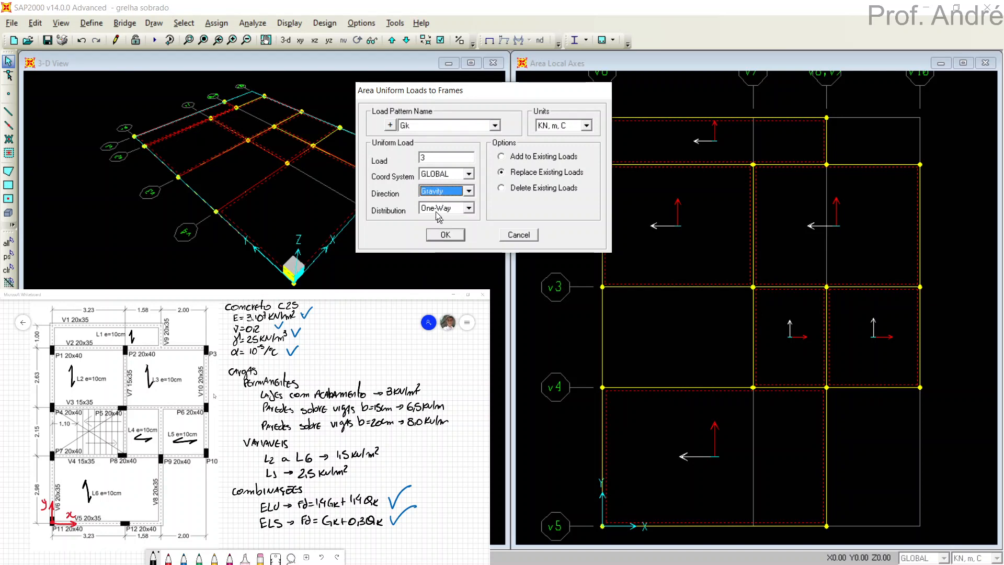
left_click(435, 209)
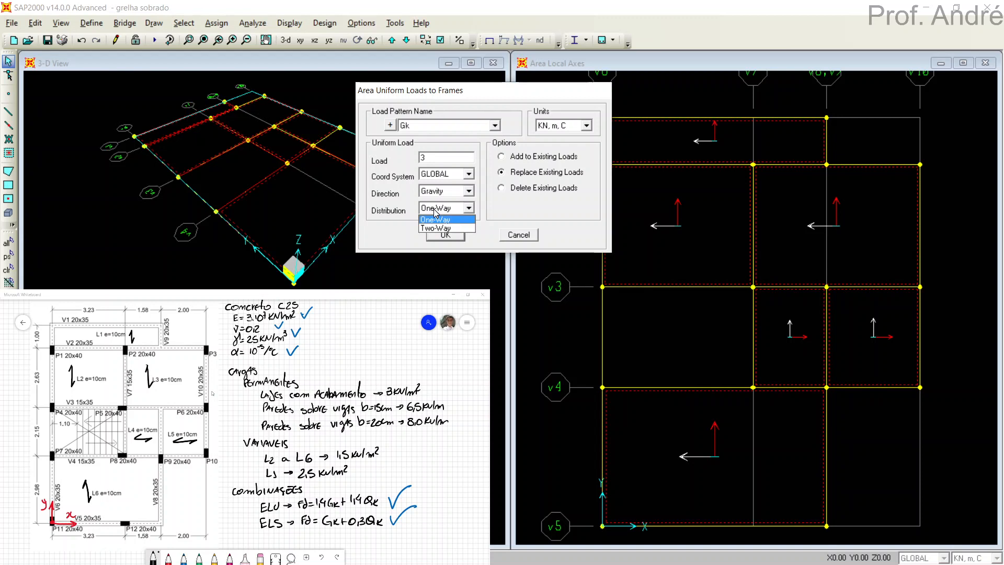
left_click(433, 219)
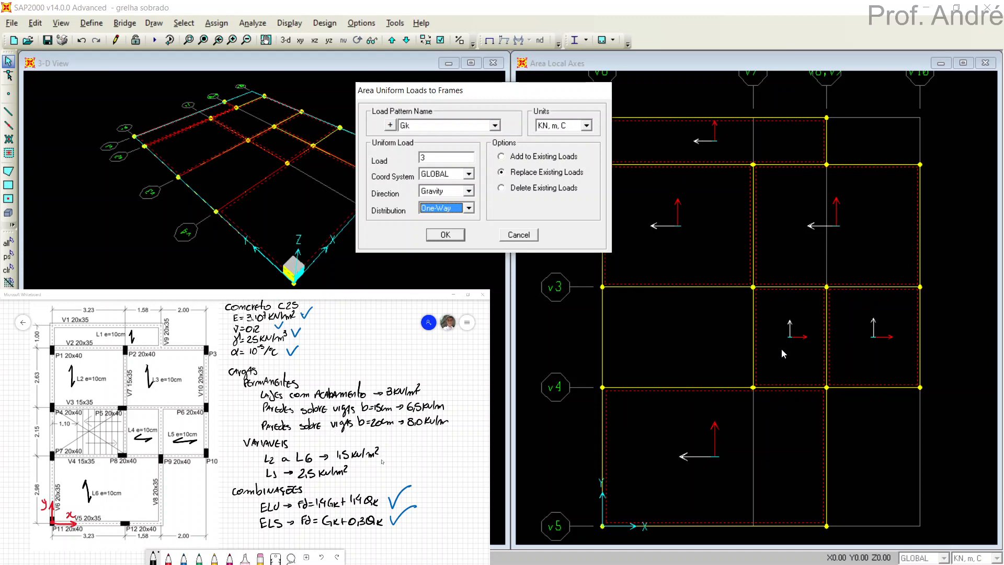
left_click(440, 208)
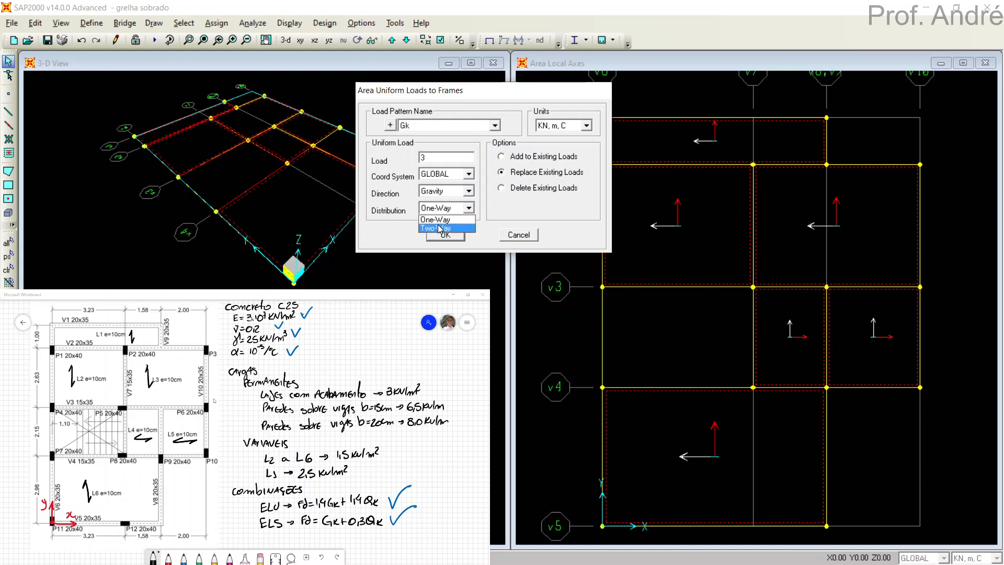
left_click(442, 226)
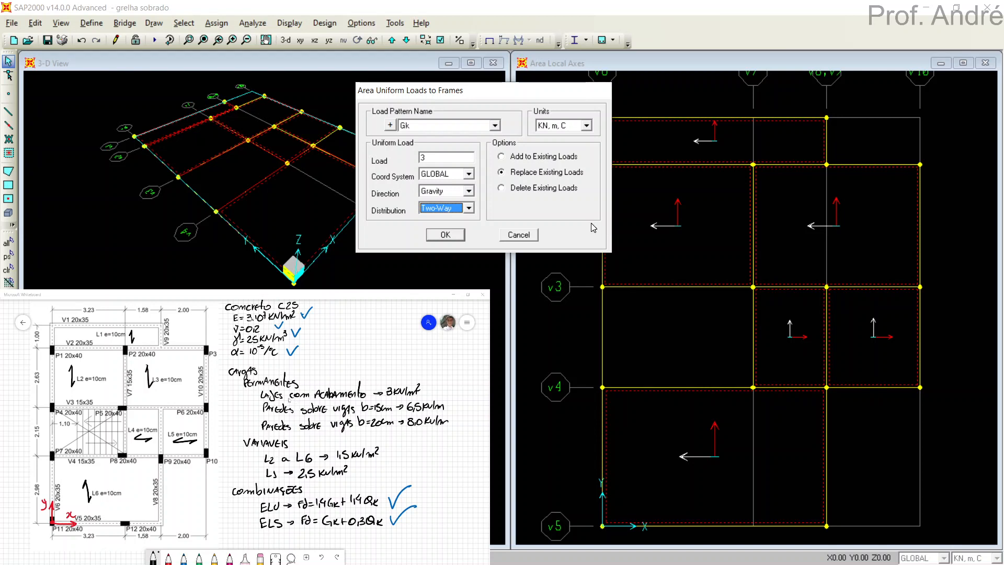
left_click(440, 209)
left_click(442, 220)
left_click(445, 234)
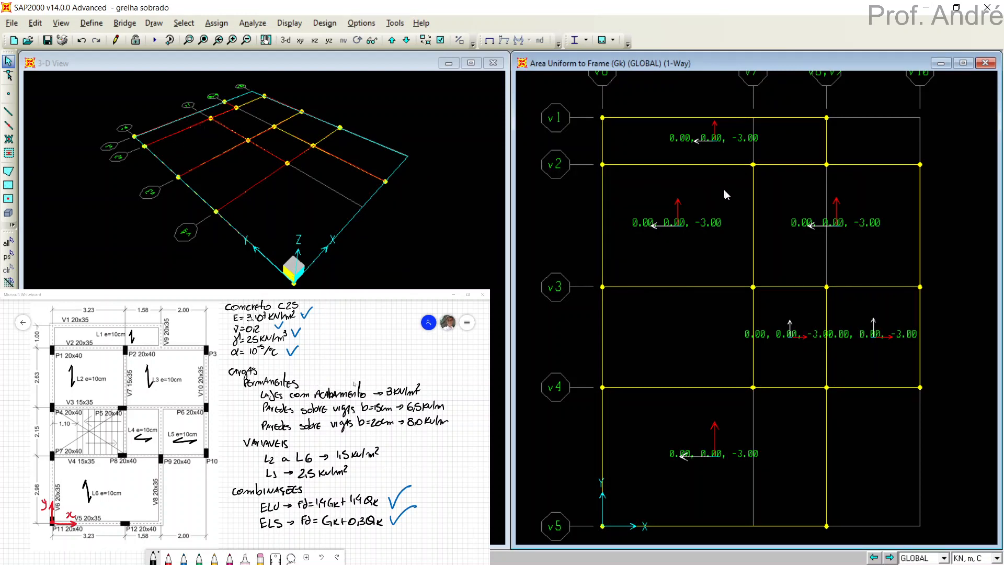
Show the Gk area loads in the 3-D view as Uniform Load to Frames Resultants with One-Way distribution.
left_click(476, 206)
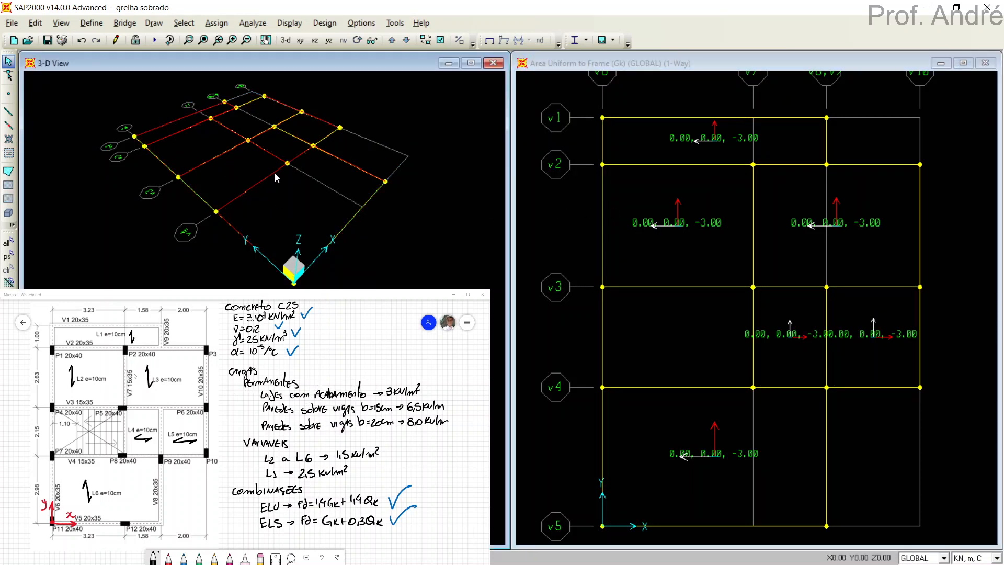
left_click(287, 28)
mouse_move(345, 58)
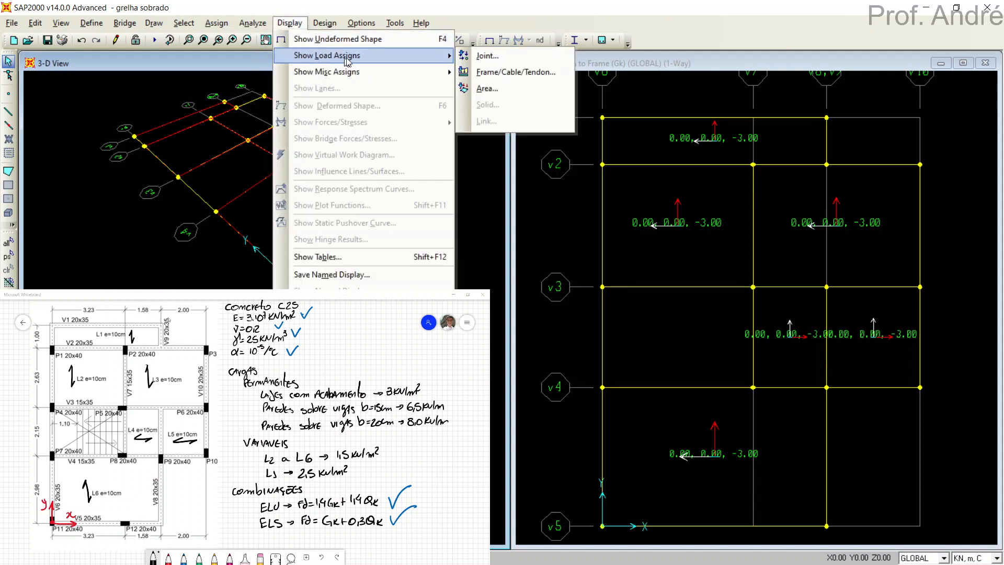
left_click(487, 89)
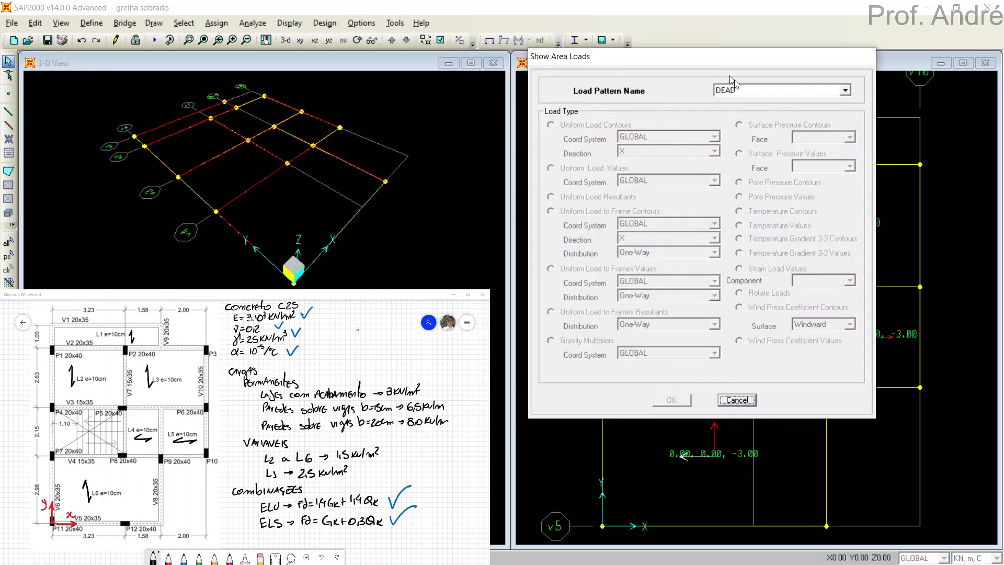
left_click(745, 91)
left_click(734, 111)
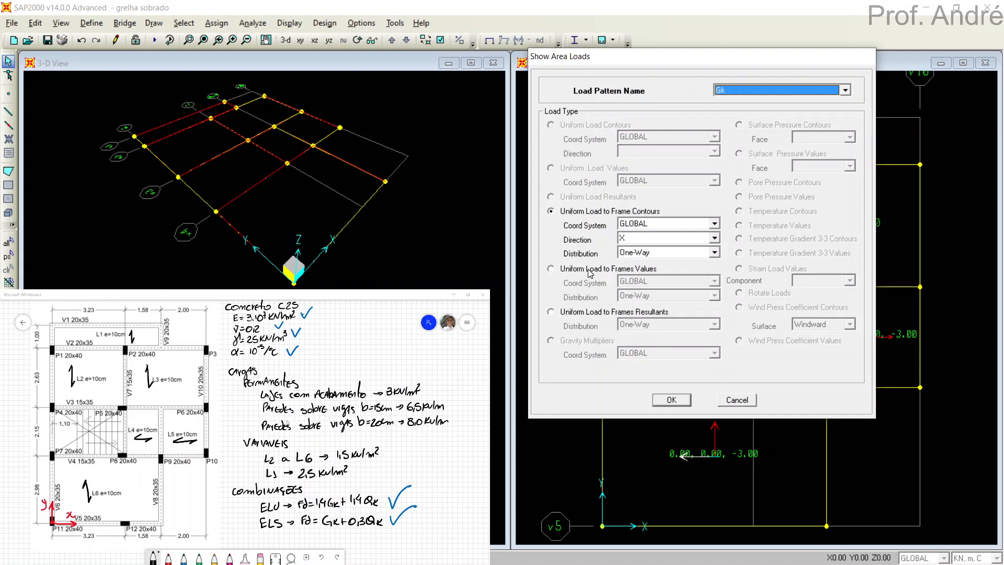
left_click(578, 314)
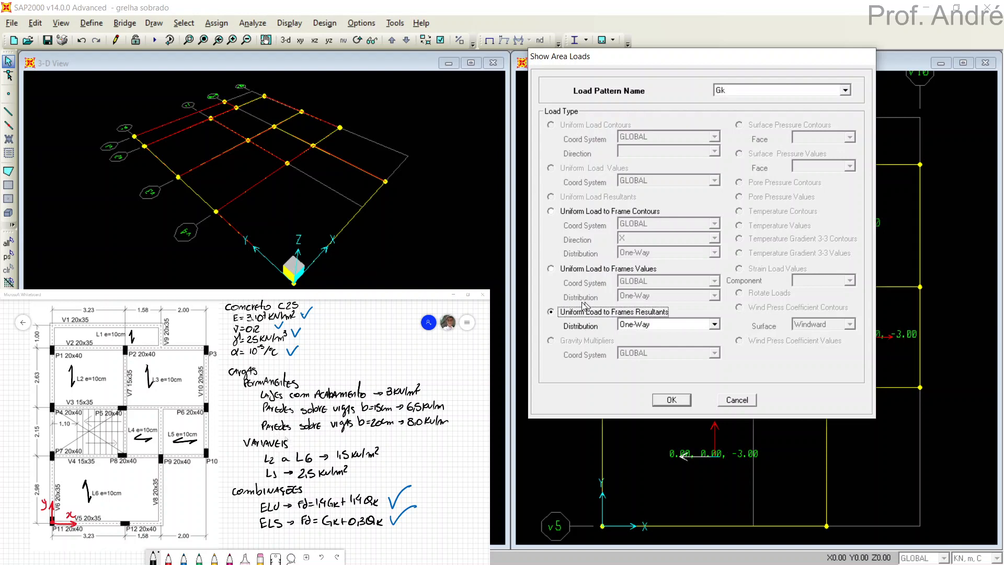
left_click(660, 403)
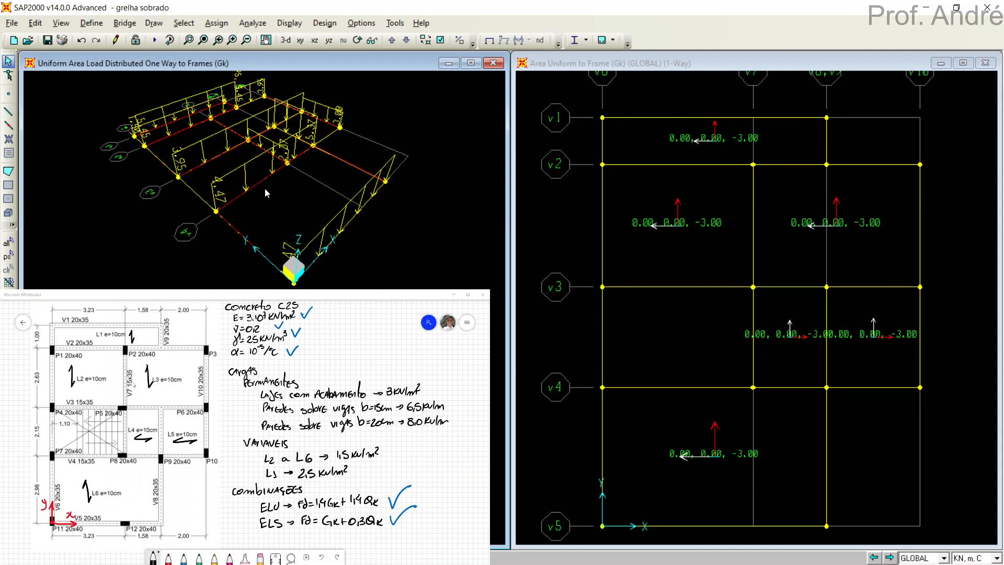
Examine the distributed Gk slab loads on the beams in the 3-D view, and return that view to the undeformed shape.
middle_click_drag(198, 132, 239, 172)
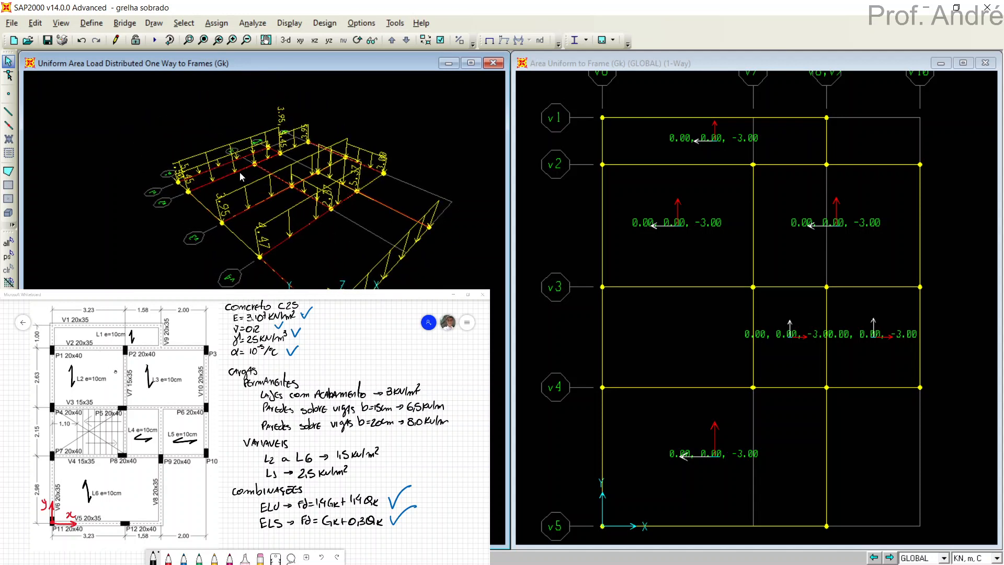
scroll(242, 171, "up", 3)
scroll(246, 173, "up", 5)
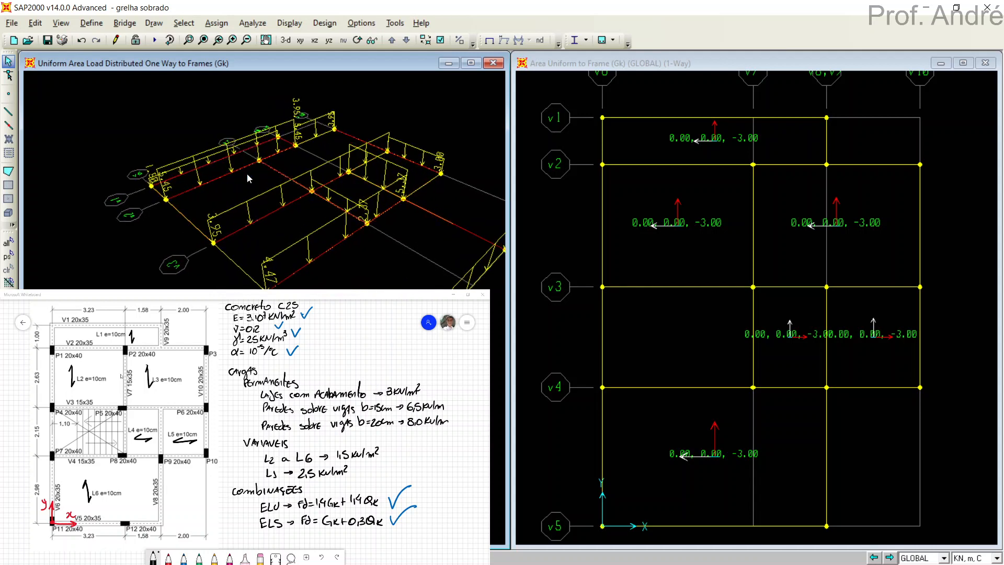
scroll(249, 175, "up", 3)
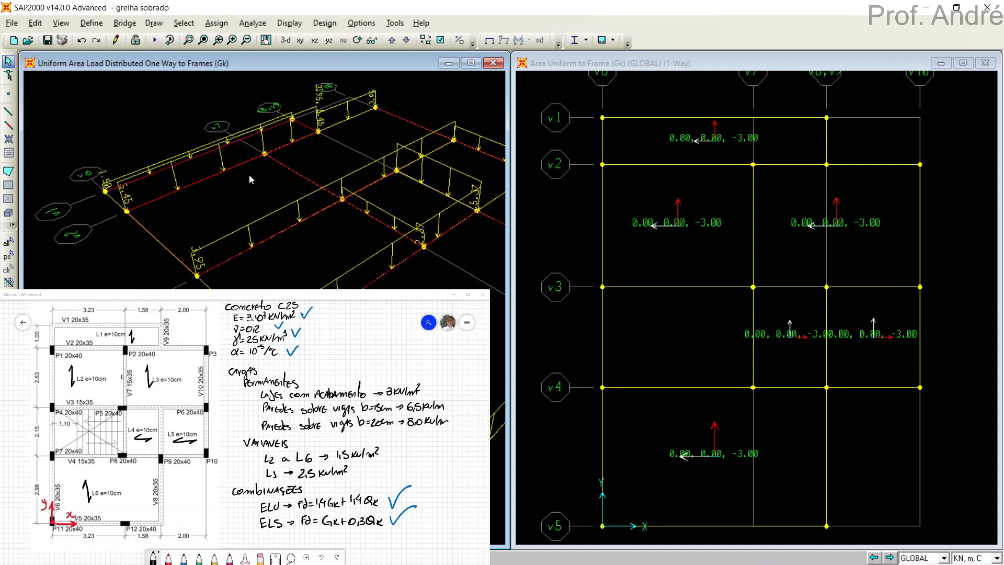
middle_click_drag(238, 179, 223, 123)
middle_click_drag(304, 151, 208, 202)
middle_click_drag(277, 212, 295, 97)
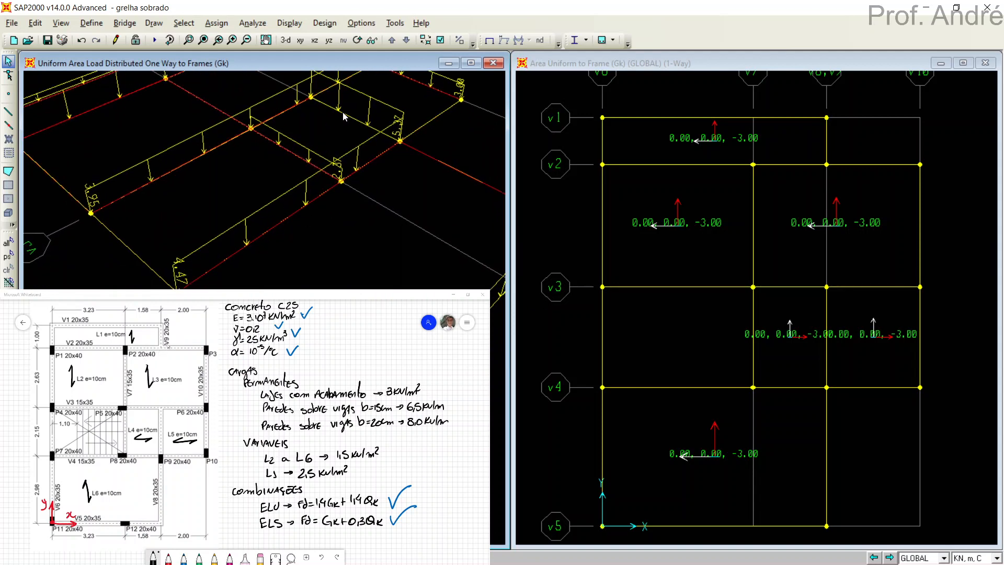
middle_click_drag(330, 135, 236, 182)
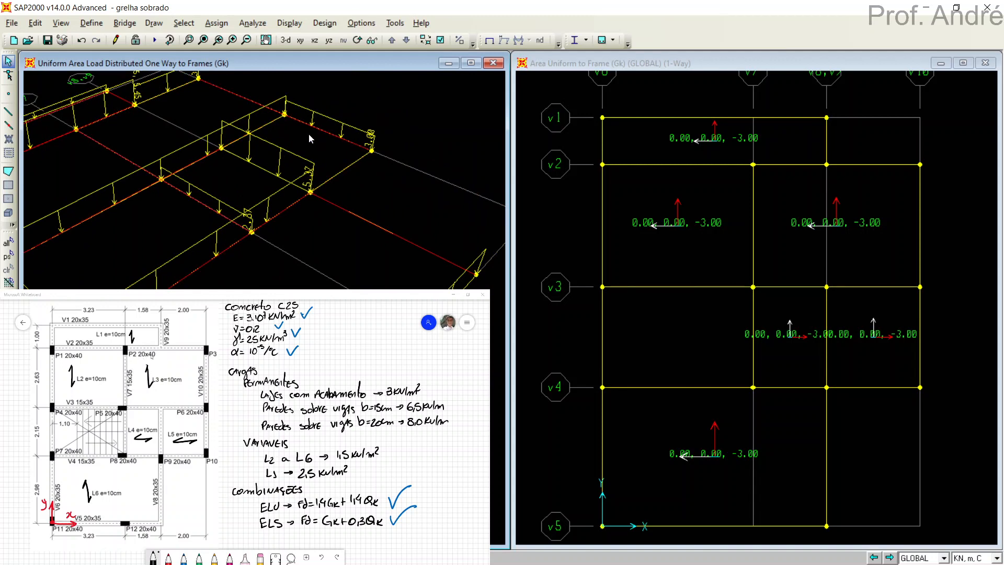
scroll(318, 226, "up", 4)
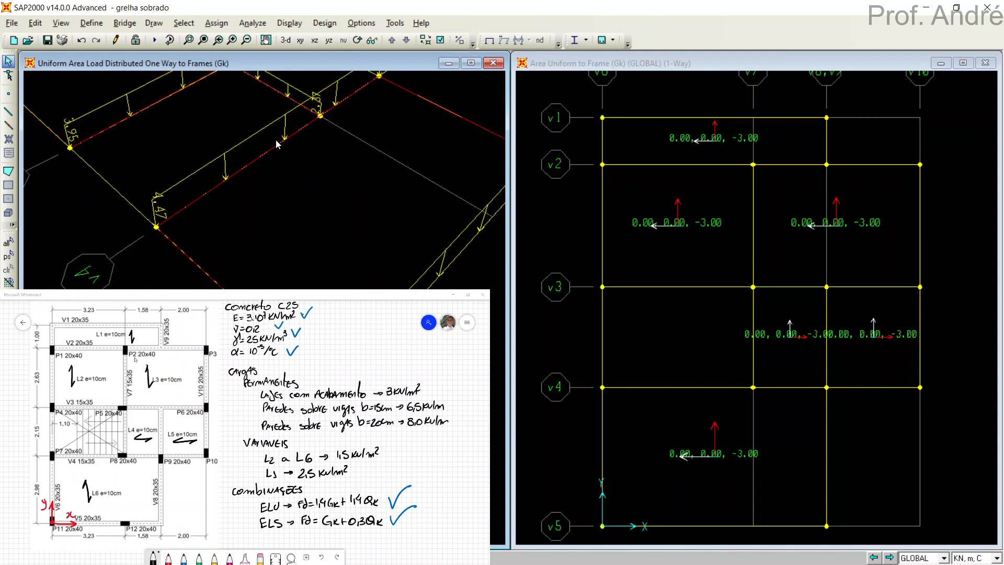
scroll(374, 213, "down", 2)
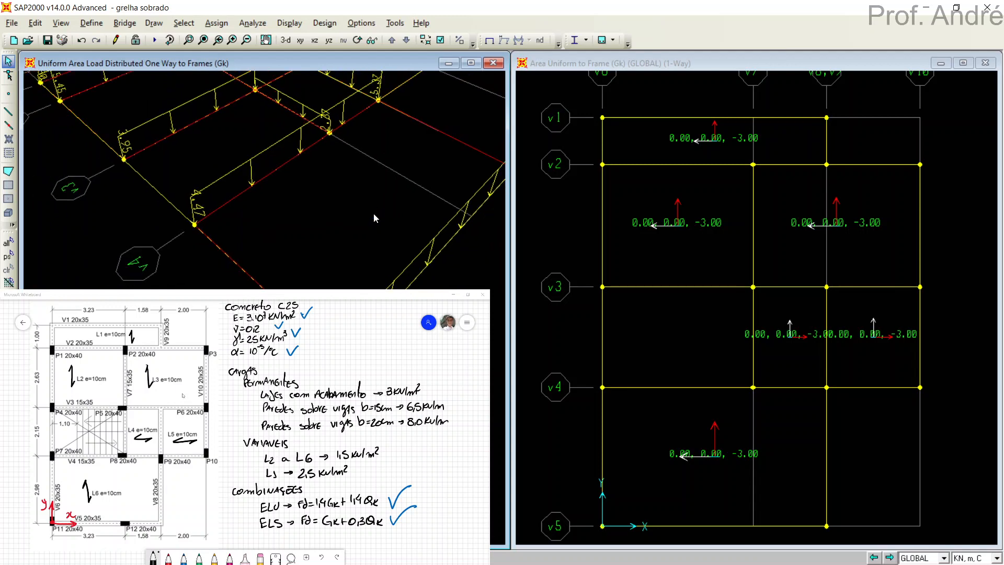
scroll(374, 214, "down", 1)
scroll(350, 157, "down", 1)
middle_click_drag(350, 156, 311, 204)
scroll(345, 223, "down", 3)
scroll(326, 206, "down", 4)
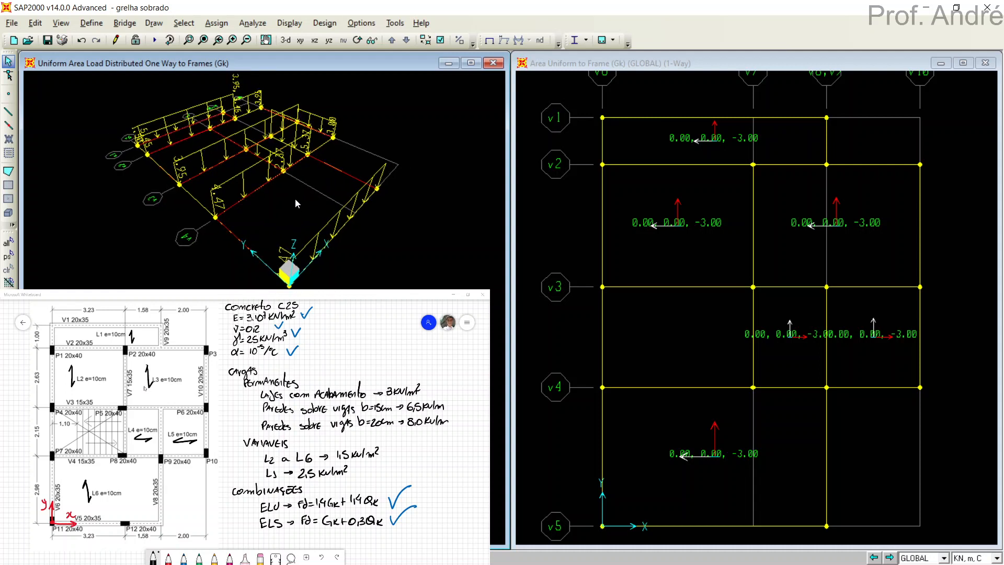
left_click(489, 41)
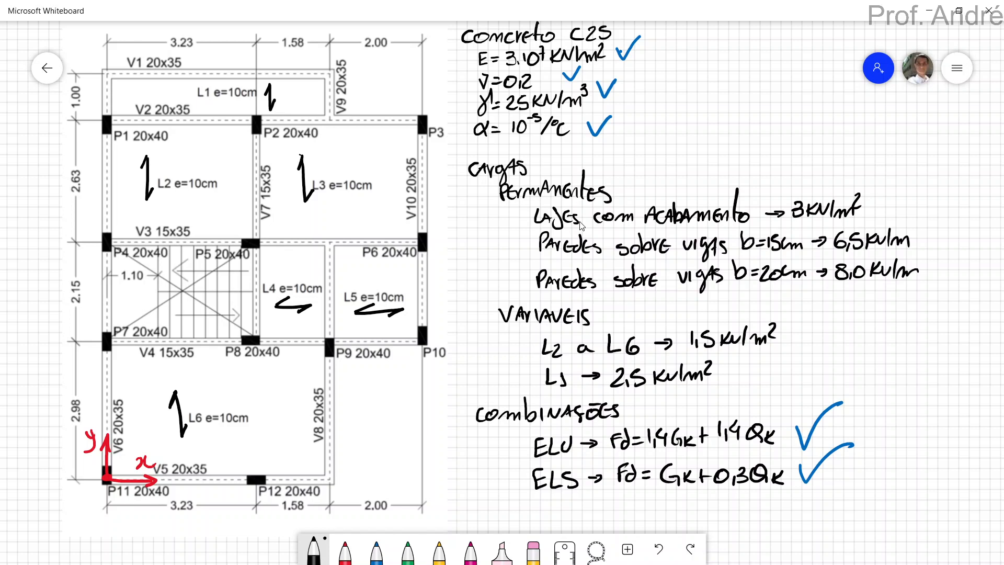
In Microsoft Whiteboard, draw a check mark beside the 3 kN/m² permanent slab load, and switch back to SAP2000.
left_click_drag(871, 201, 910, 181)
key("alt+Tab")
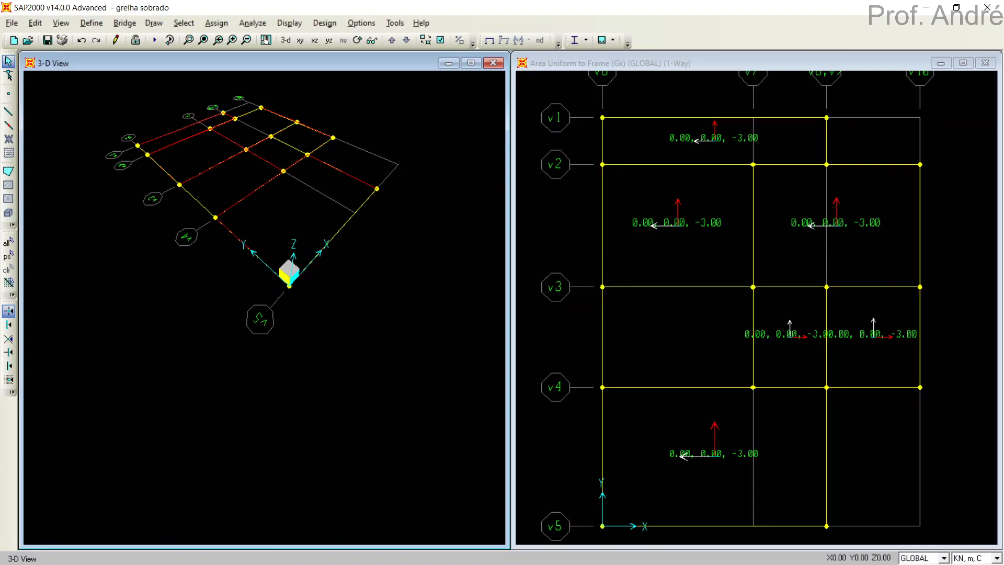
key("alt+Tab")
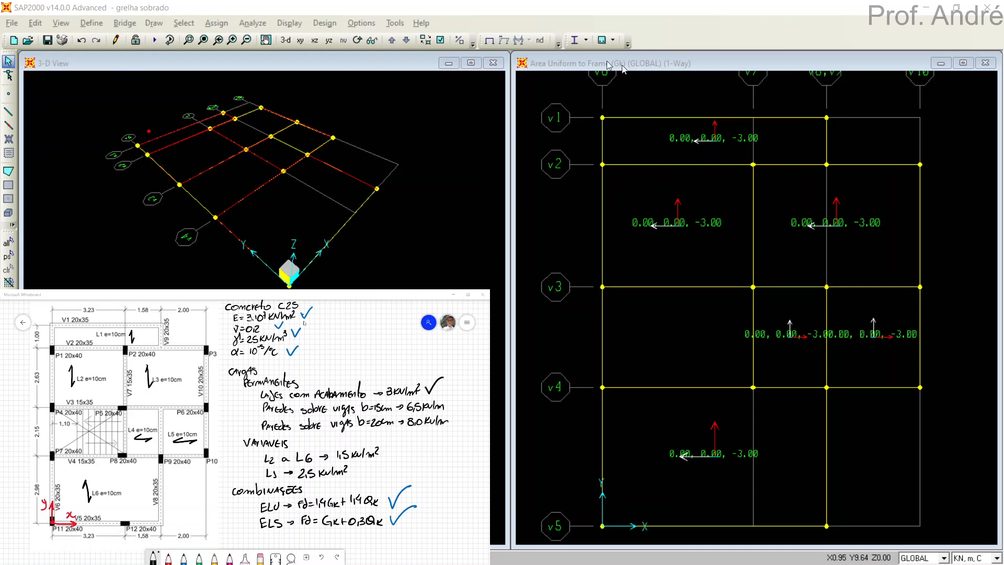
Clear the Gk area load values from the X-Y plane view by showing the undeformed shape.
left_click(512, 89)
left_click(602, 178)
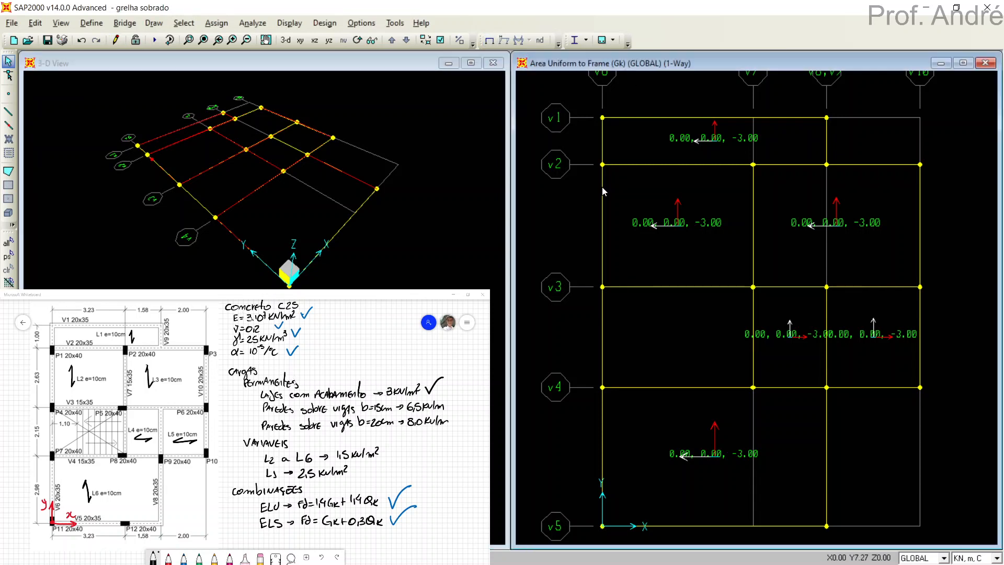
left_click(491, 41)
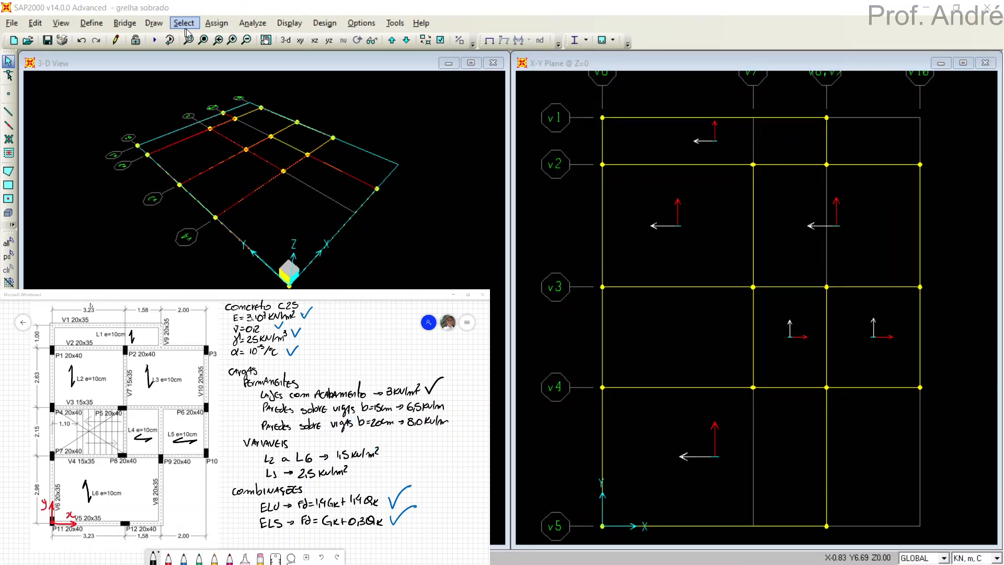
left_click(525, 211)
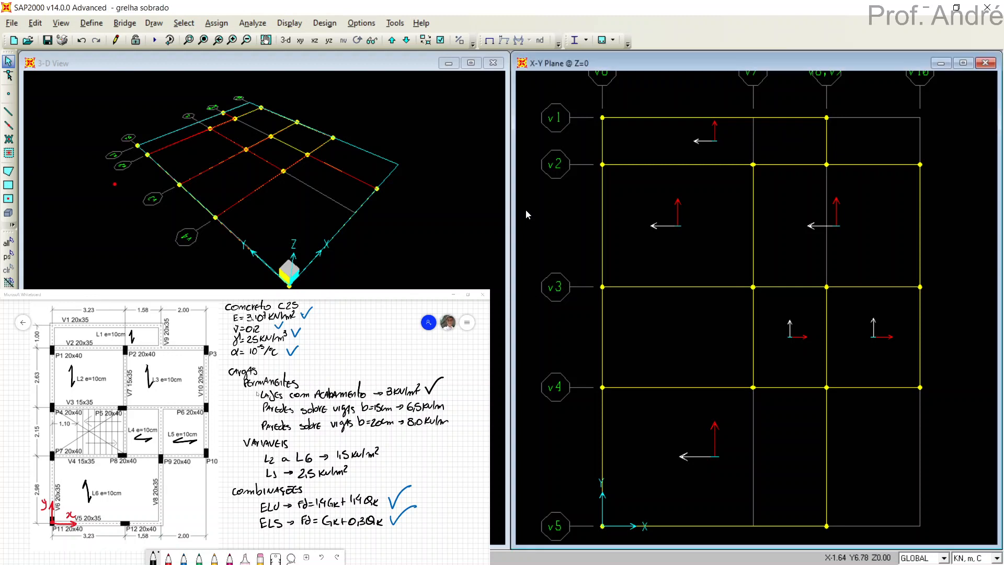
Assign a uniform distributed frame load of 6.5 kN/m in load pattern Gk to all beams with section V15x35.
left_click(188, 22)
mouse_move(194, 42)
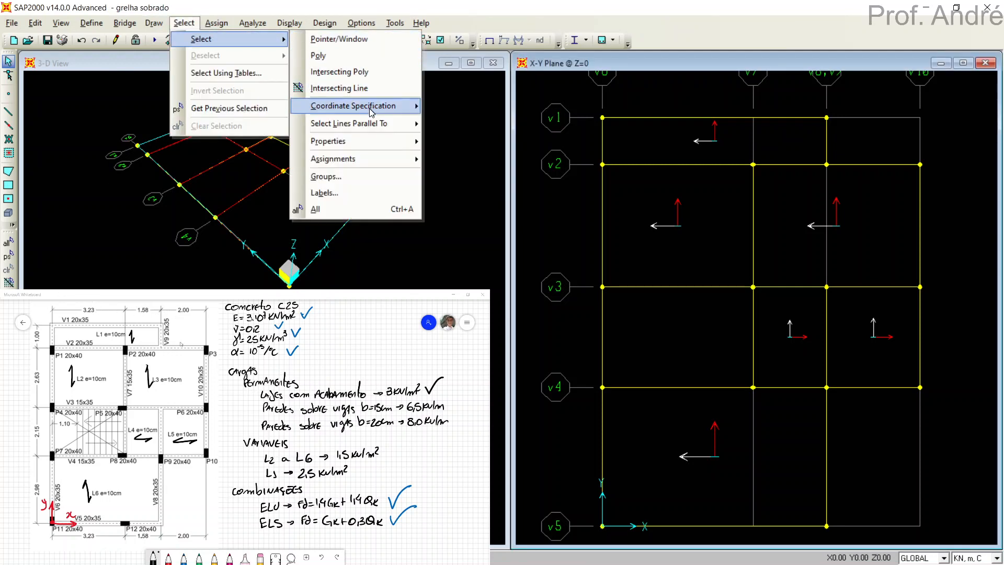
mouse_move(324, 146)
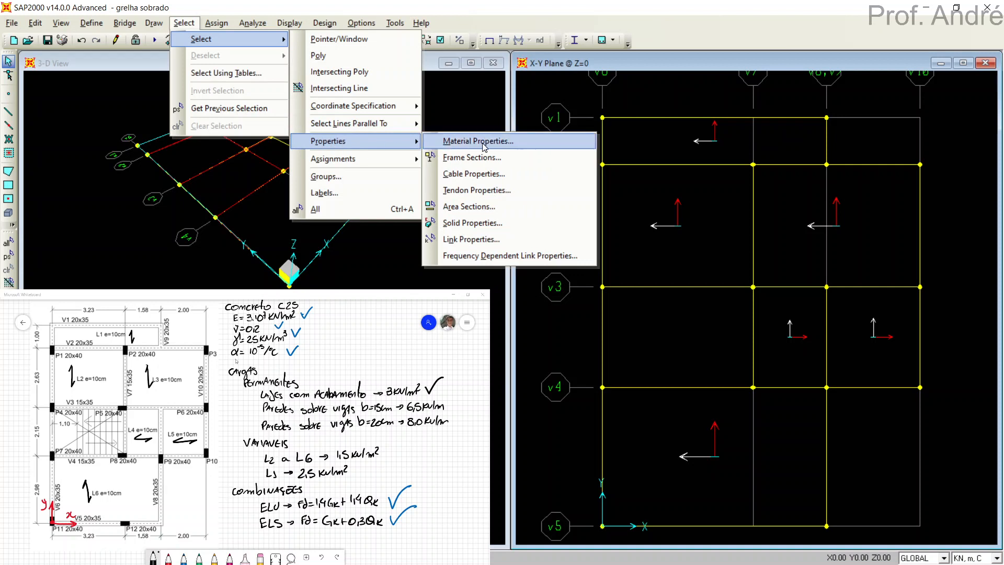
left_click(473, 158)
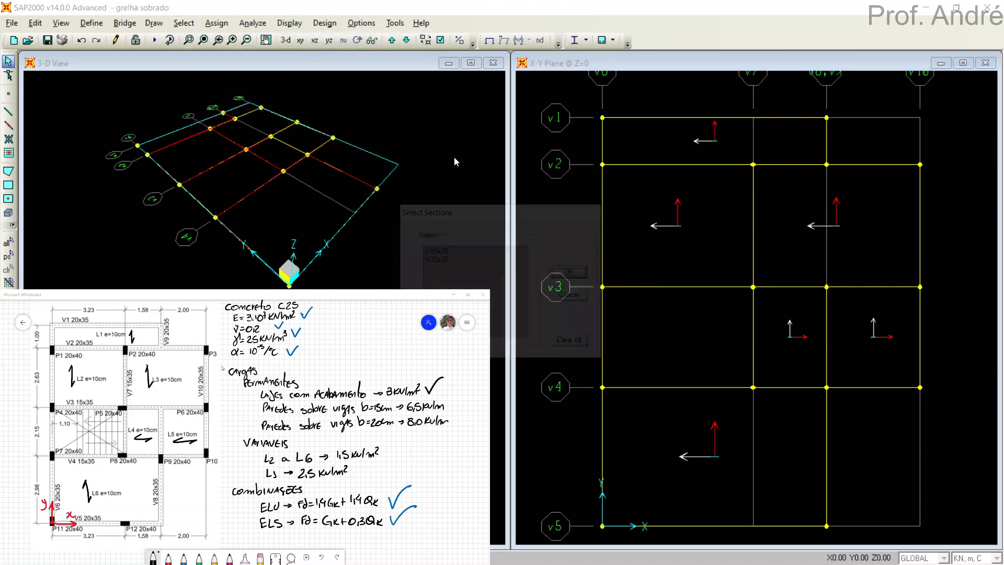
left_click_drag(489, 216, 468, 109)
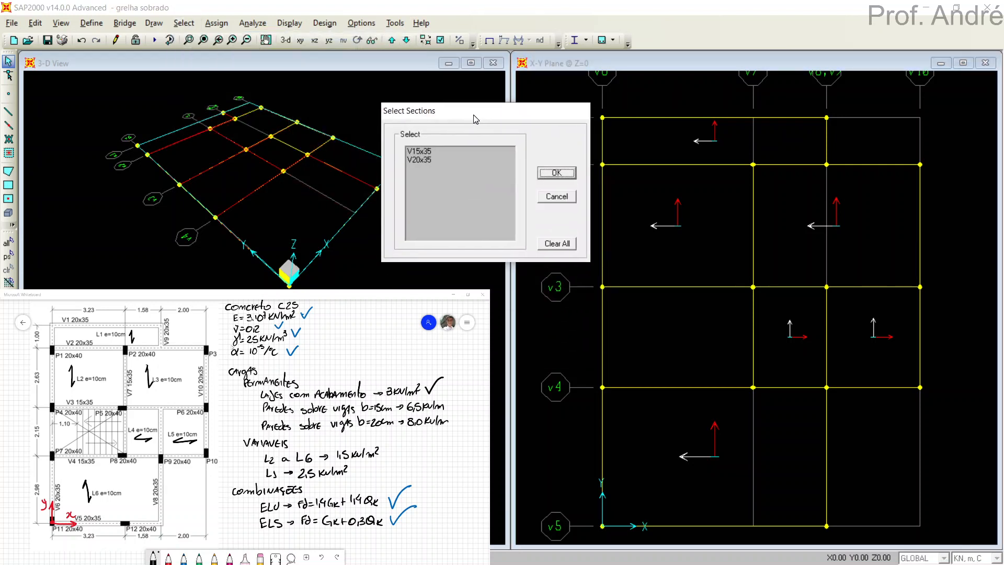
left_click(418, 144)
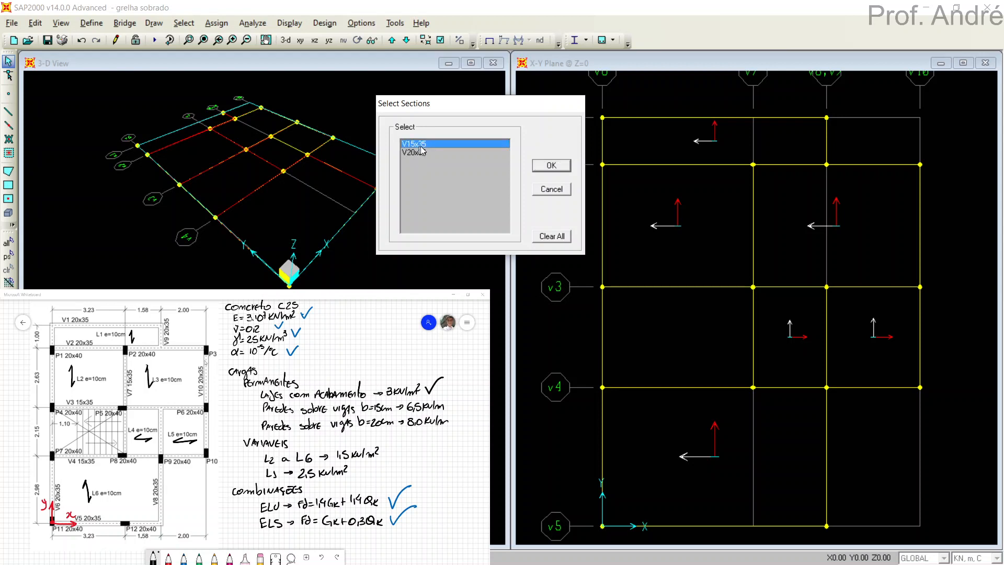
left_click(551, 165)
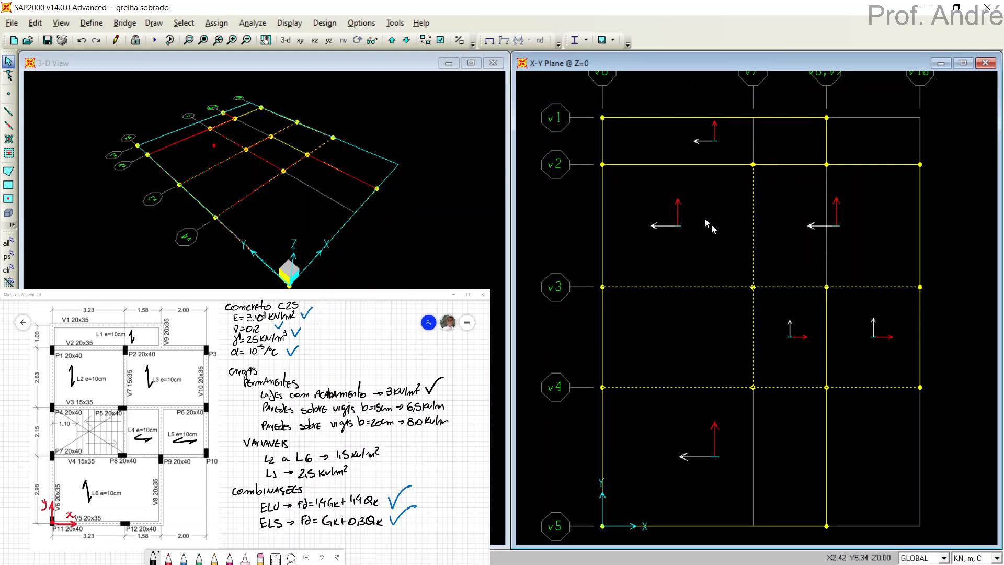
left_click(214, 23)
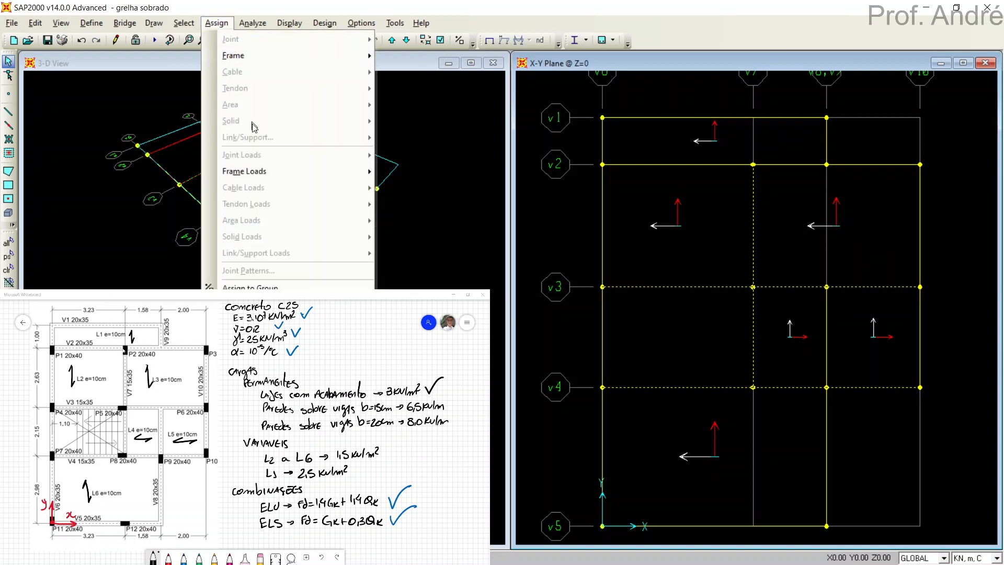
mouse_move(273, 173)
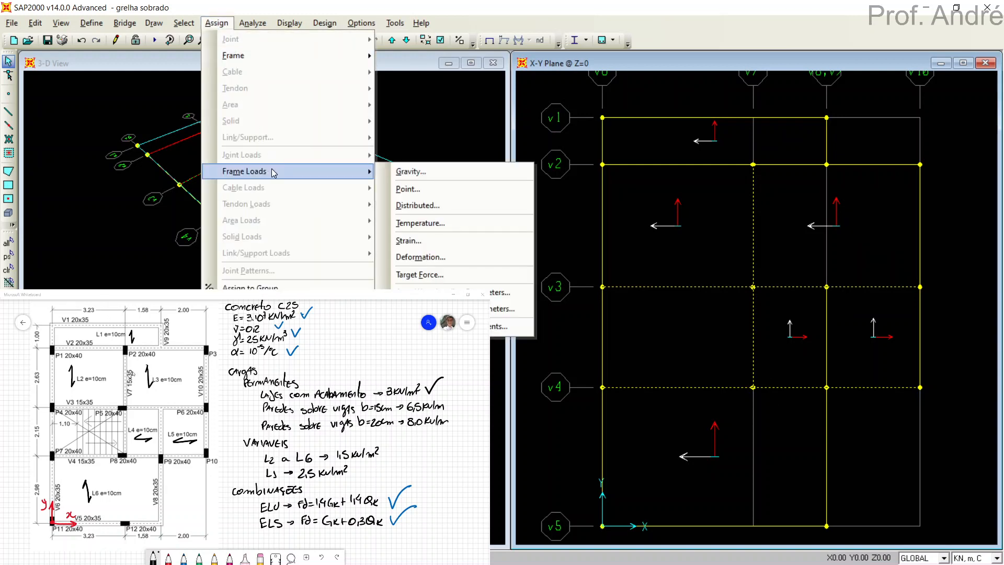
left_click(428, 206)
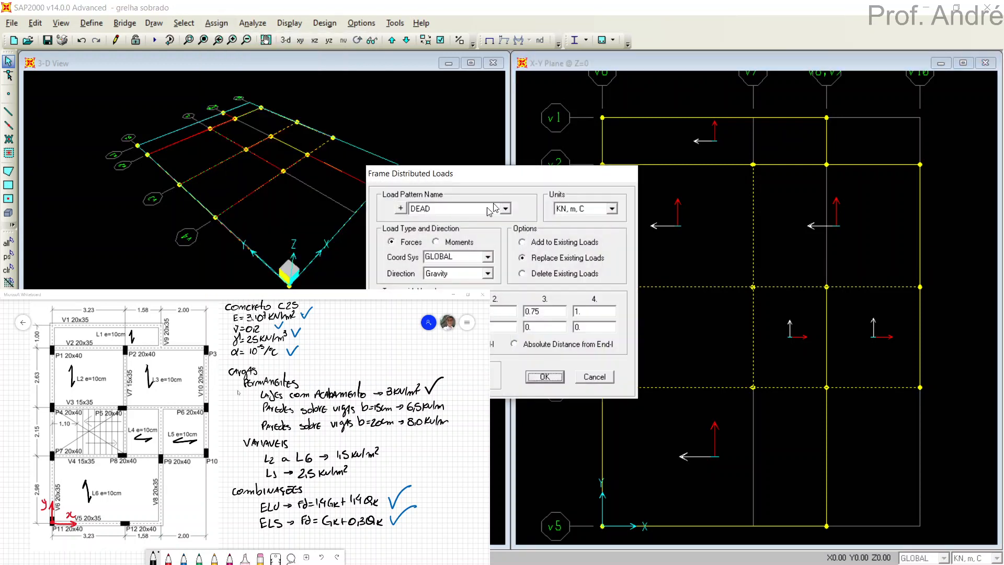
left_click_drag(510, 174, 602, 82)
left_click(596, 110)
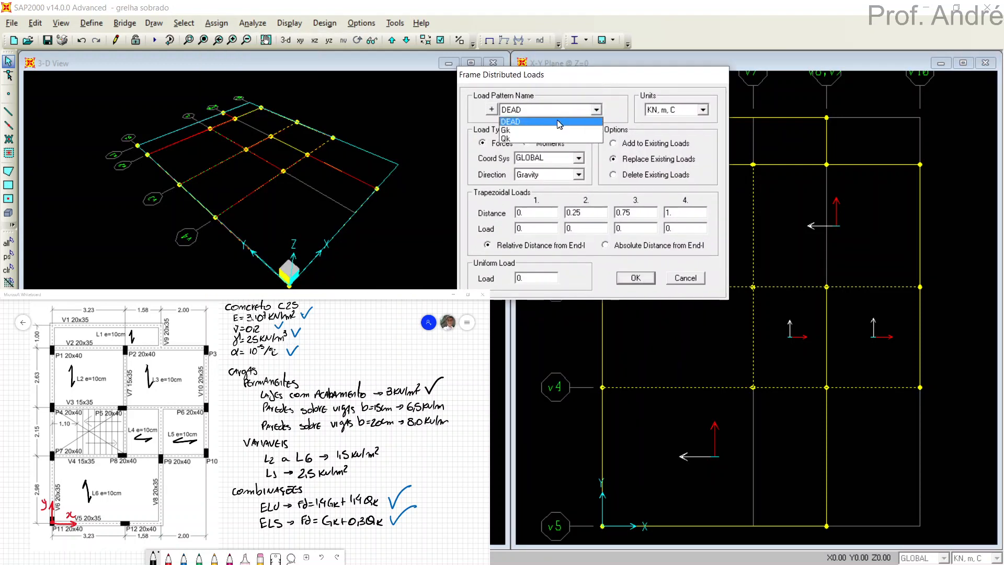
left_click(535, 133)
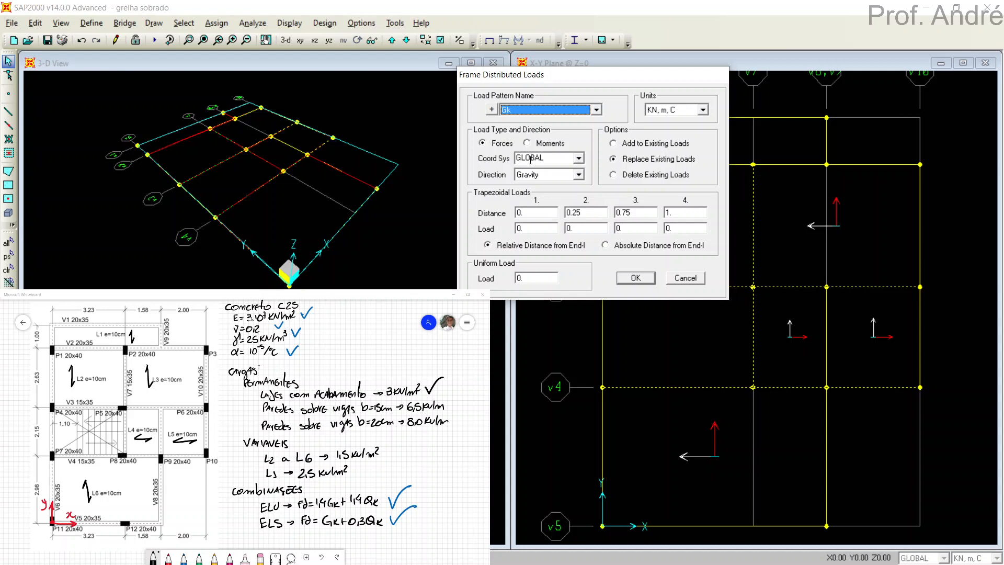
double_click(533, 278)
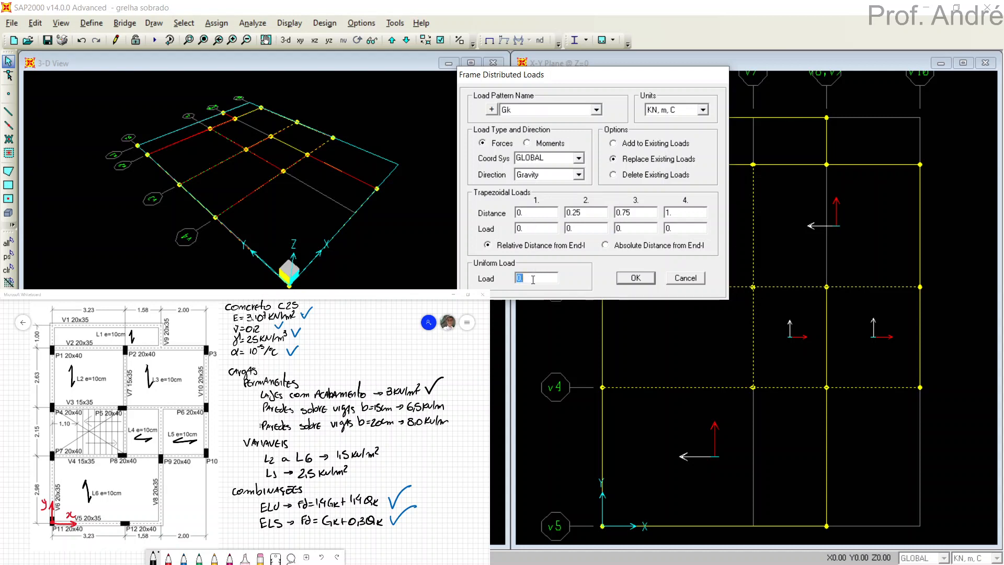
type("6.5")
left_click(636, 278)
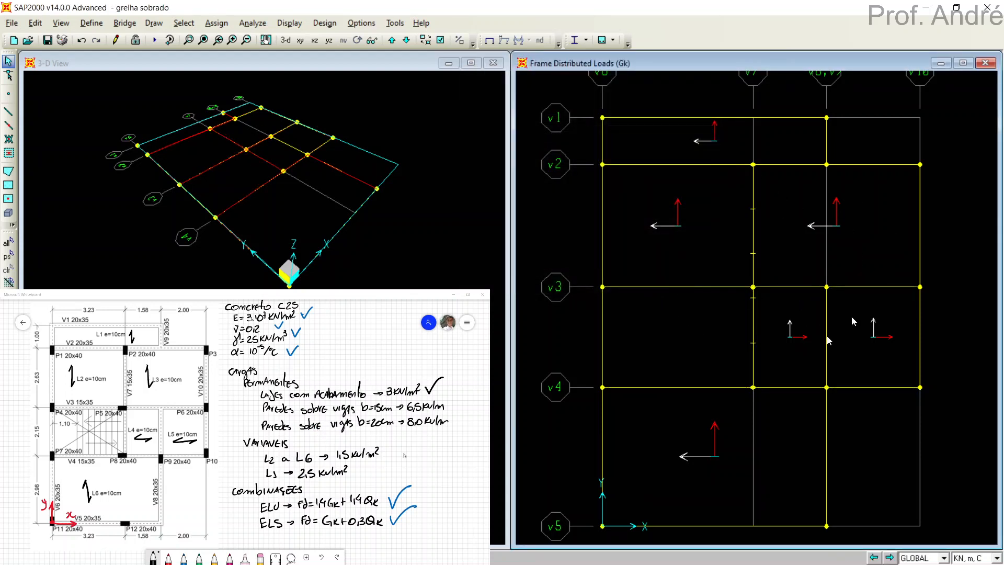
Inspect the Gk distributed loads on the V15x35 beams in a 3-D view, and return that window to the X-Y plane.
left_click(792, 254)
left_click(286, 41)
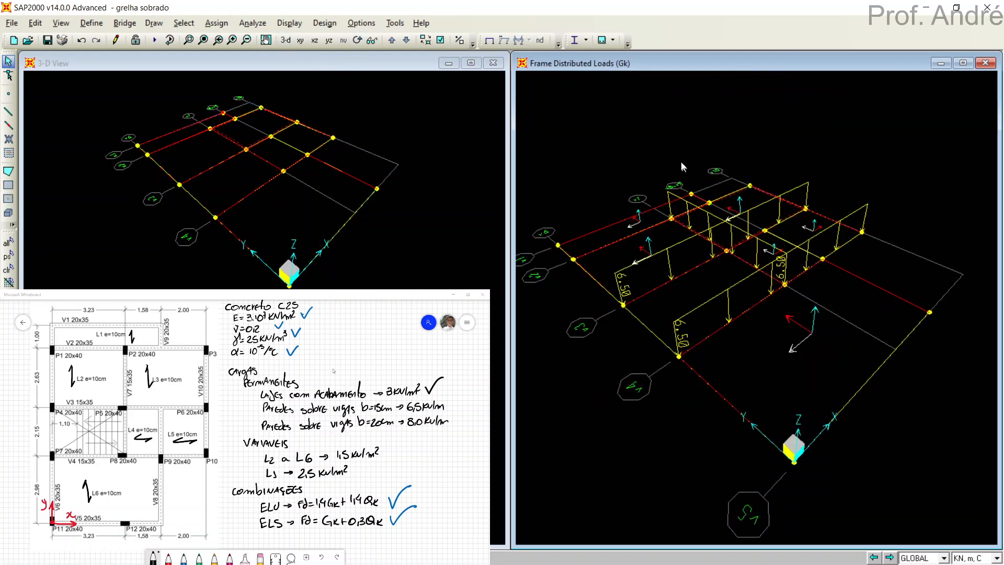
left_click(300, 41)
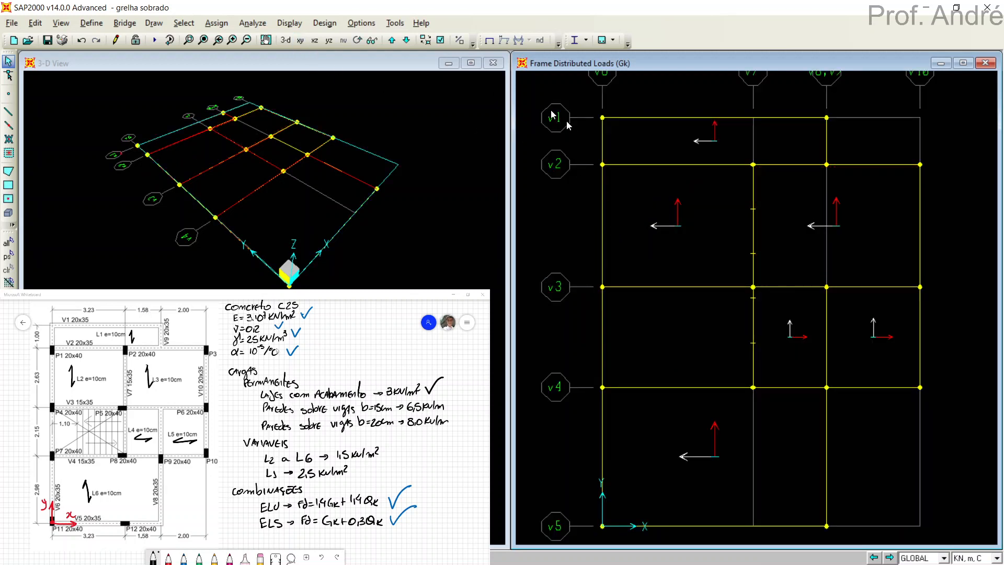
Assign a uniform distributed frame load of 8 kN/m in load pattern Gk to all beams with section V20x35.
left_click(184, 23)
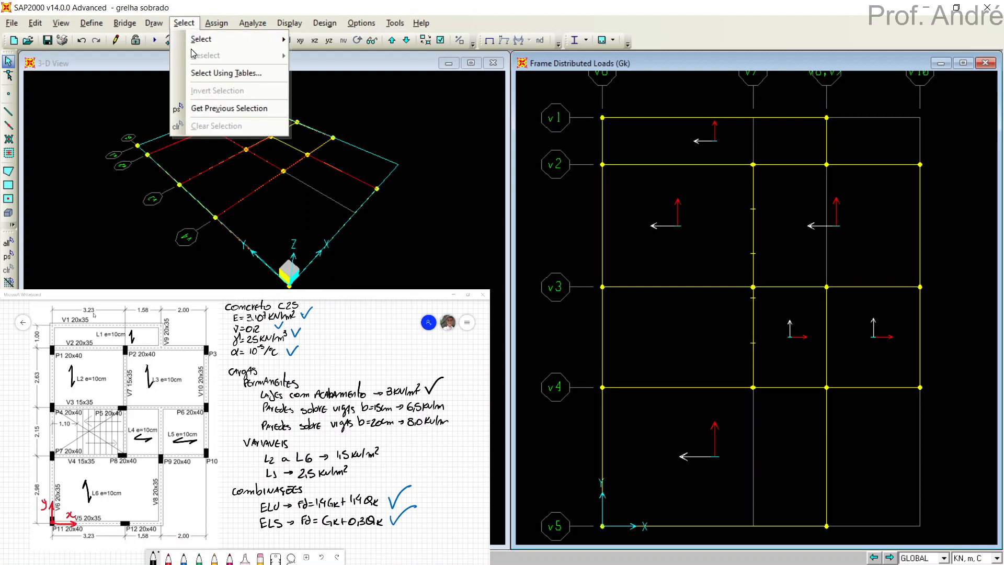
mouse_move(194, 46)
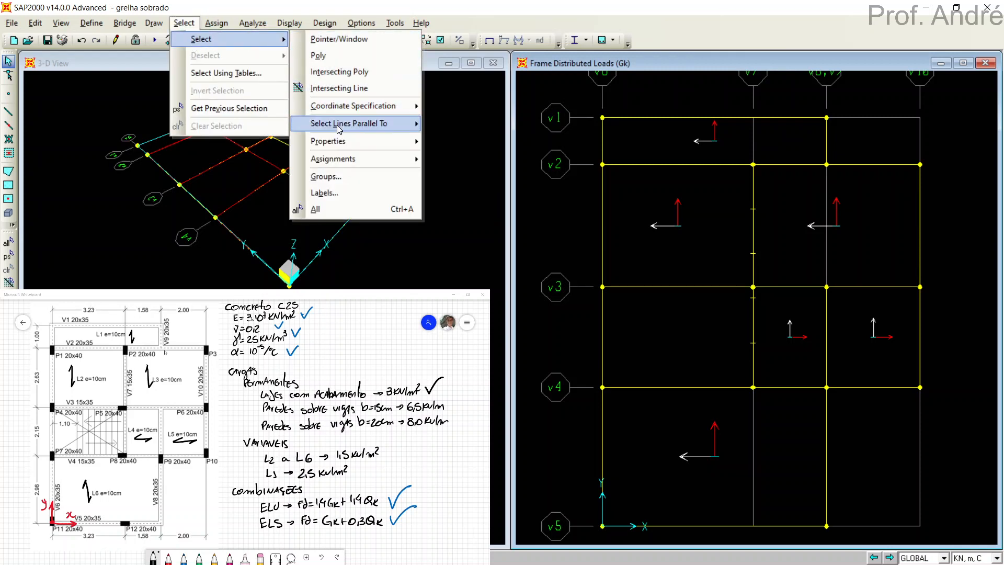
mouse_move(353, 143)
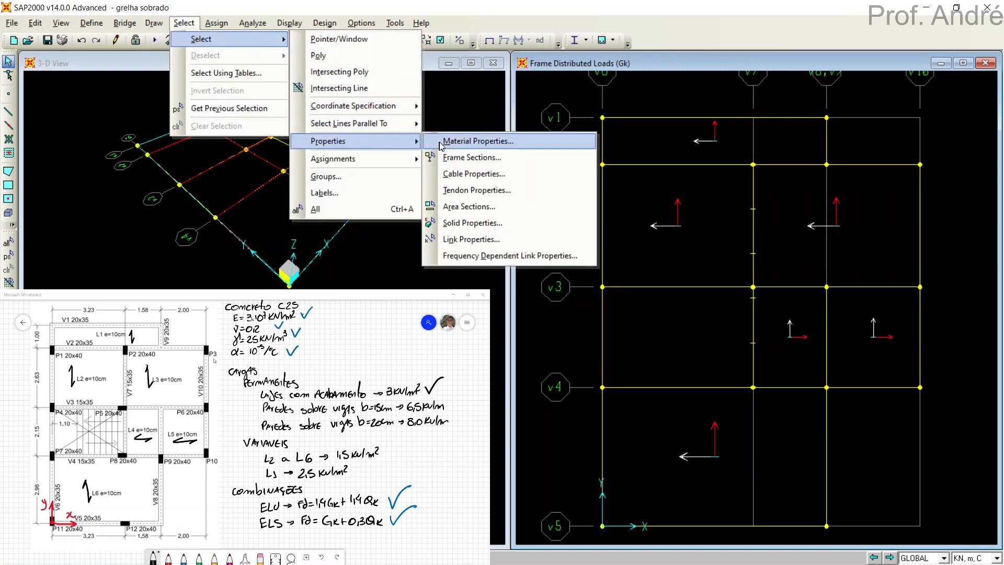
left_click(463, 158)
left_click_drag(485, 220, 496, 126)
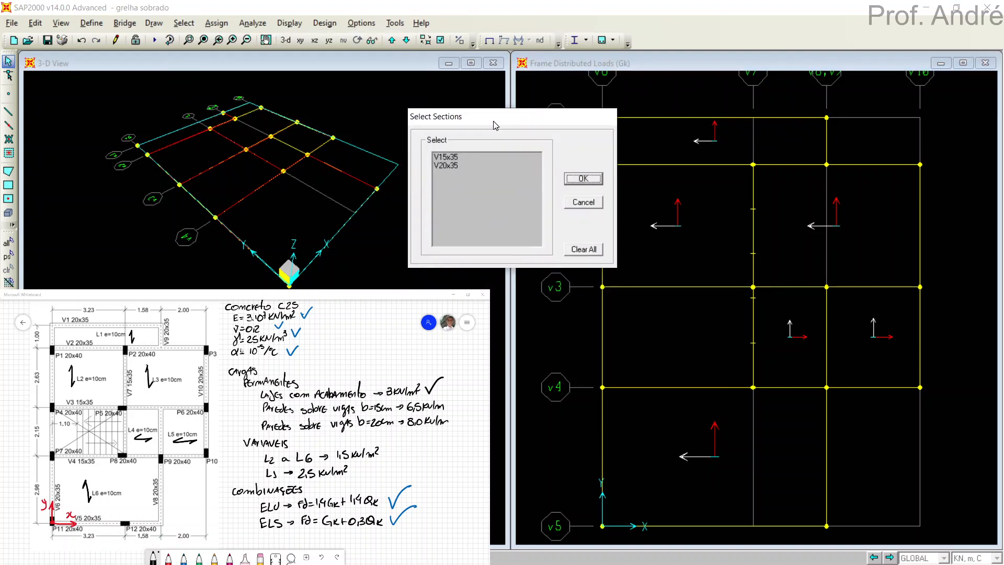
left_click(450, 166)
left_click(580, 180)
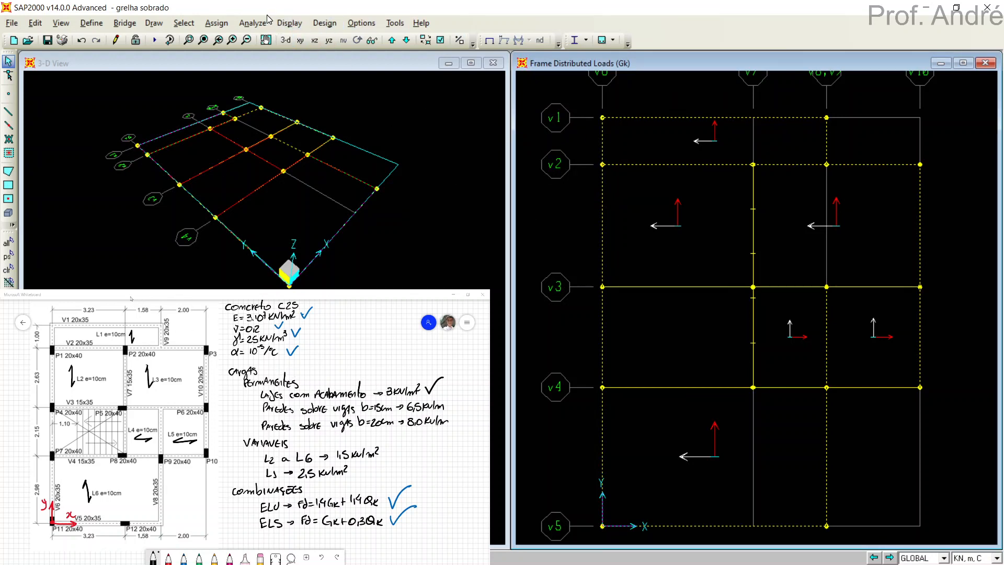
left_click(227, 25)
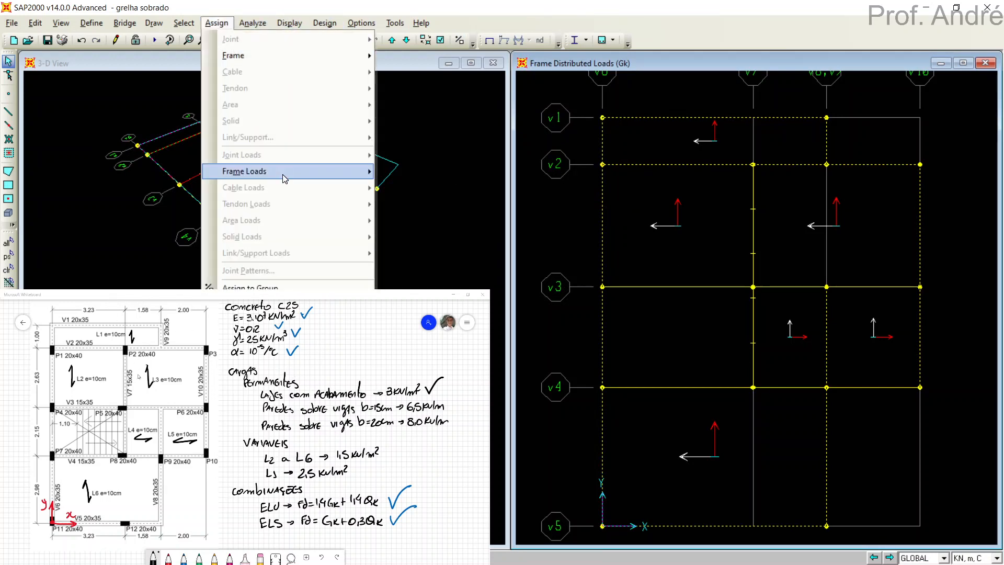
mouse_move(286, 178)
left_click(415, 204)
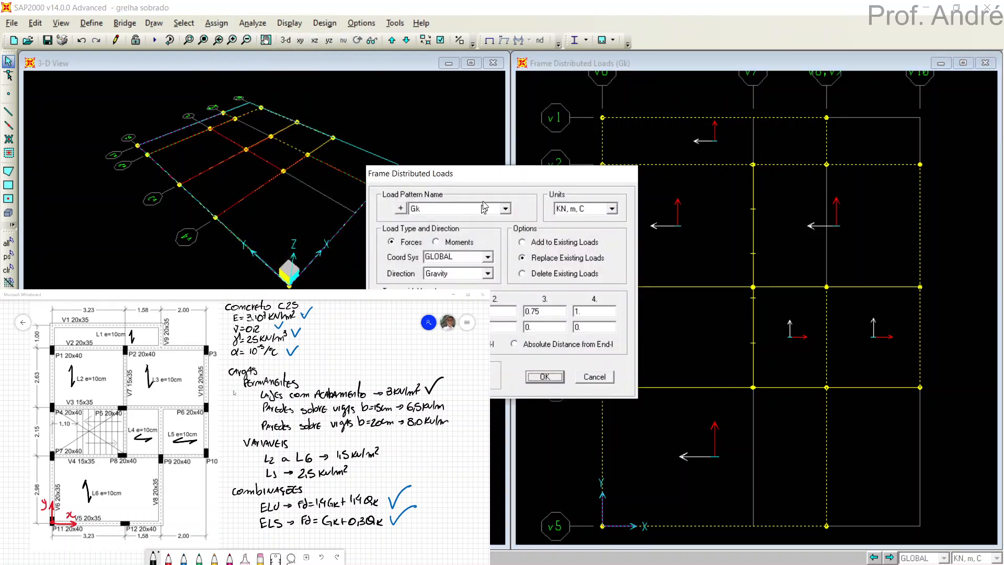
left_click_drag(482, 174, 629, 97)
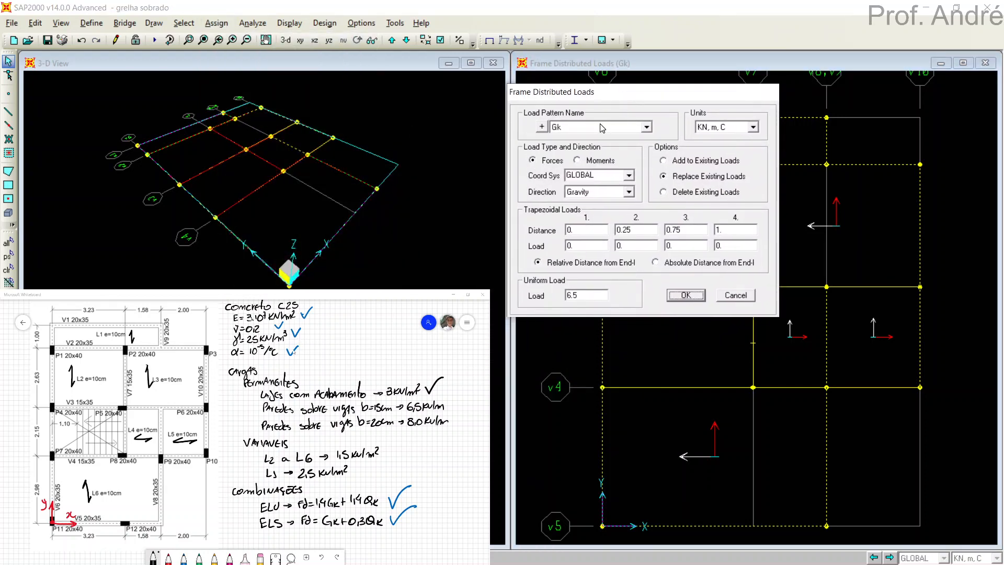
double_click(590, 295)
type("8")
left_click(683, 296)
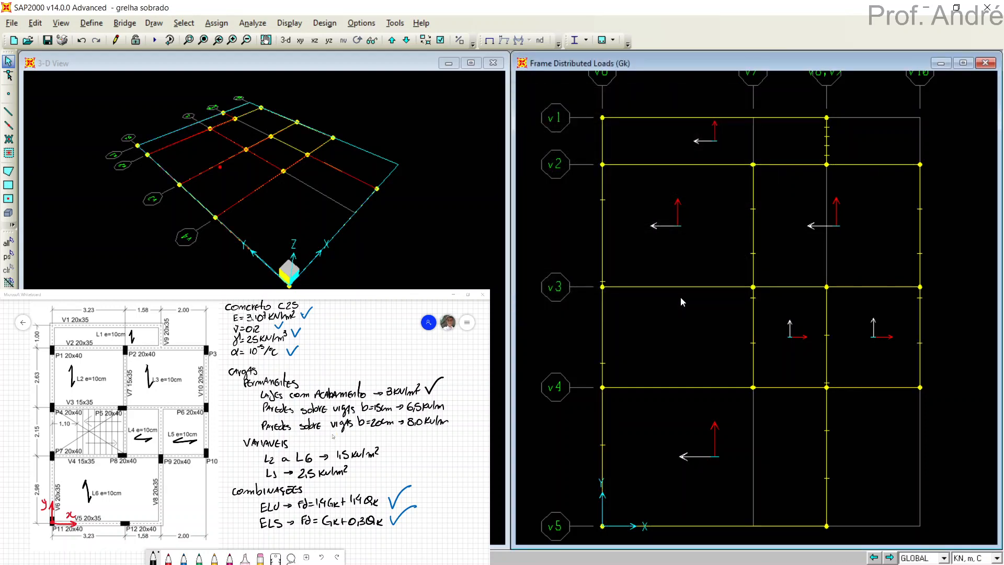
Inspect all Gk wall loads in a 3-D view, and return that window to the undeformed X-Y plane.
left_click(286, 41)
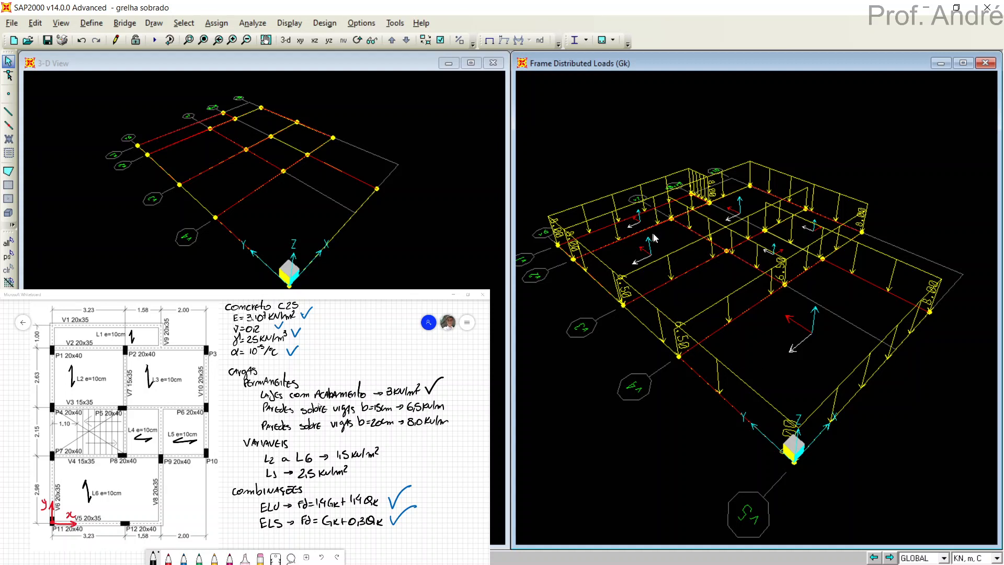
left_click(300, 41)
left_click(490, 41)
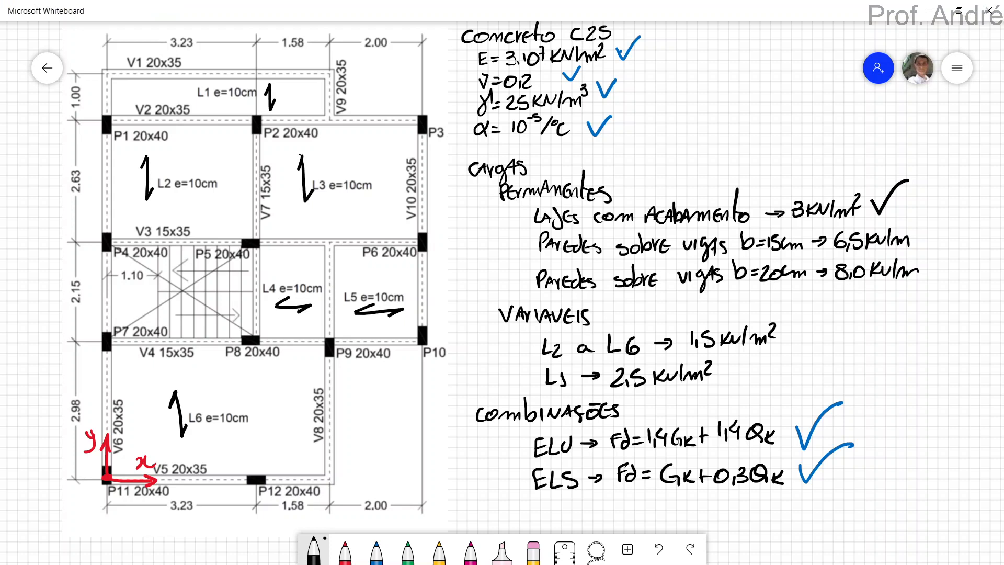
In Microsoft Whiteboard, draw check marks beside the 6.5 kN/m and 8.0 kN/m wall loads and the permanent loads heading, and switch back to SAP2000.
mouse_move(922, 229)
left_mouse_down()
mouse_move(933, 242)
mouse_move(952, 213)
left_mouse_up()
mouse_move(934, 260)
left_mouse_down()
mouse_move(942, 283)
mouse_move(967, 252)
left_mouse_up()
left_click_drag(620, 187, 686, 150)
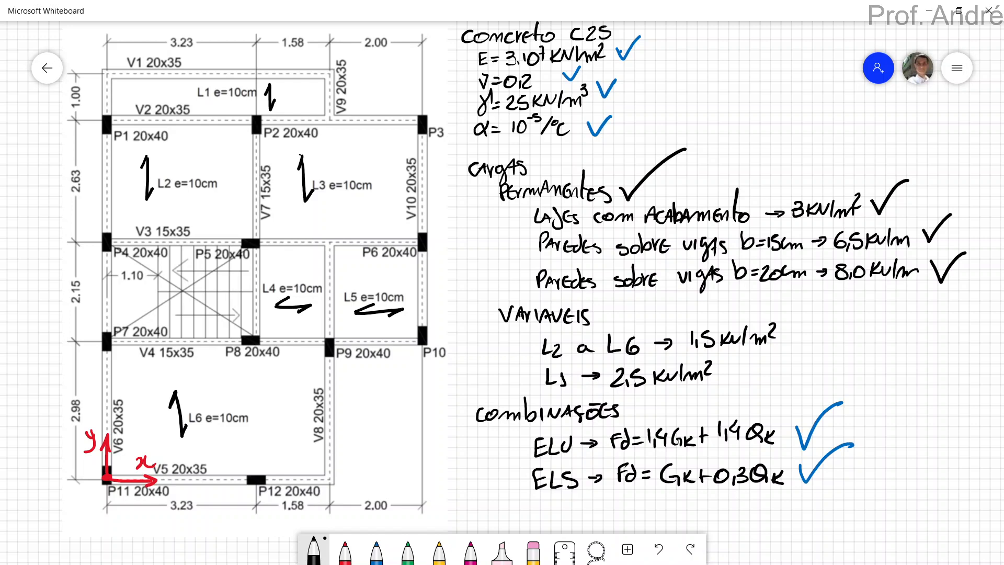
key("alt+Tab")
key("alt+Tab")
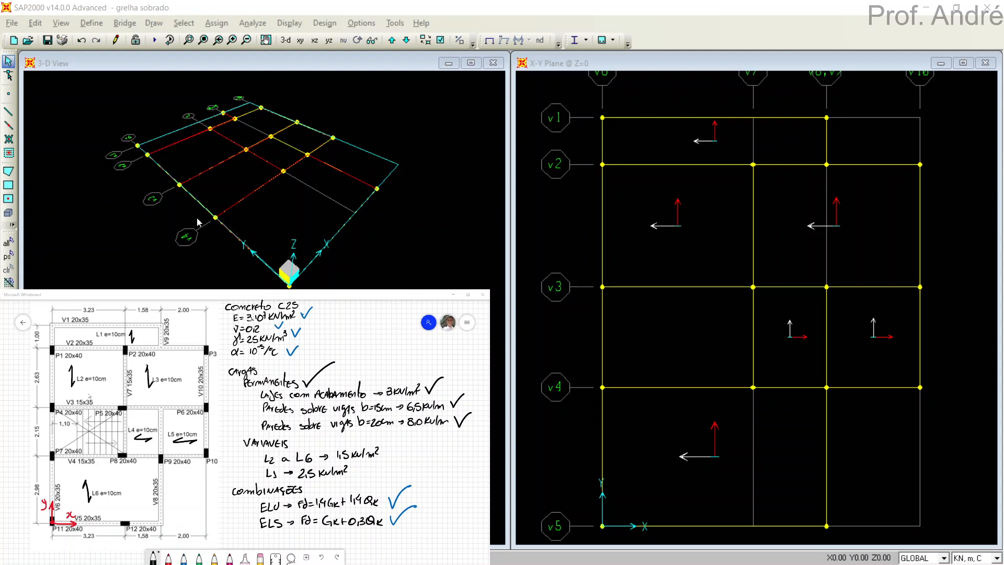
Assign a one-way uniform-to-frame gravity load of 1.5 kN/m² in load pattern Qk to slabs L2 to L6, replacing existing loads.
left_click(717, 221)
left_click(864, 218)
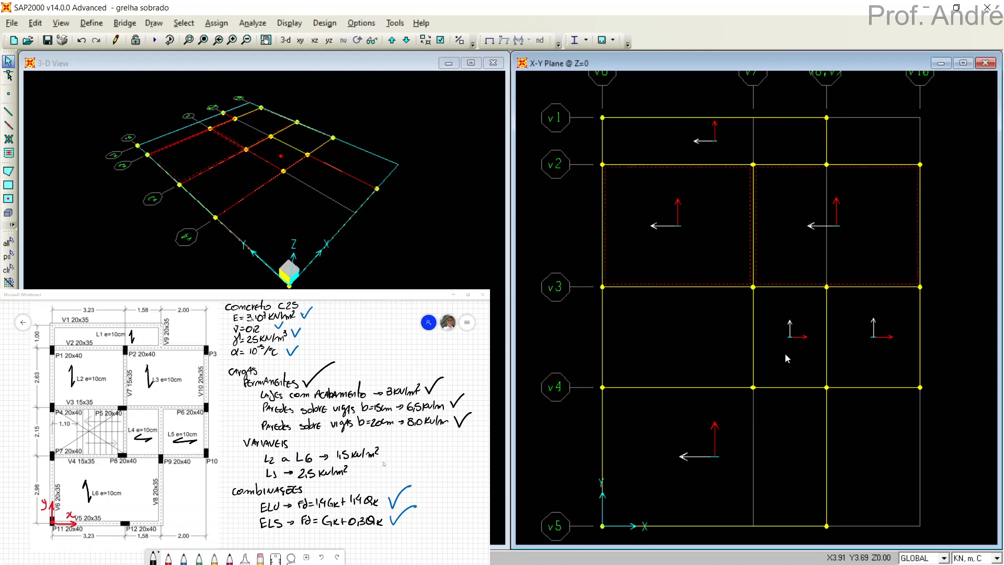
left_click(786, 353)
left_click(870, 346)
left_click(216, 23)
mouse_move(255, 221)
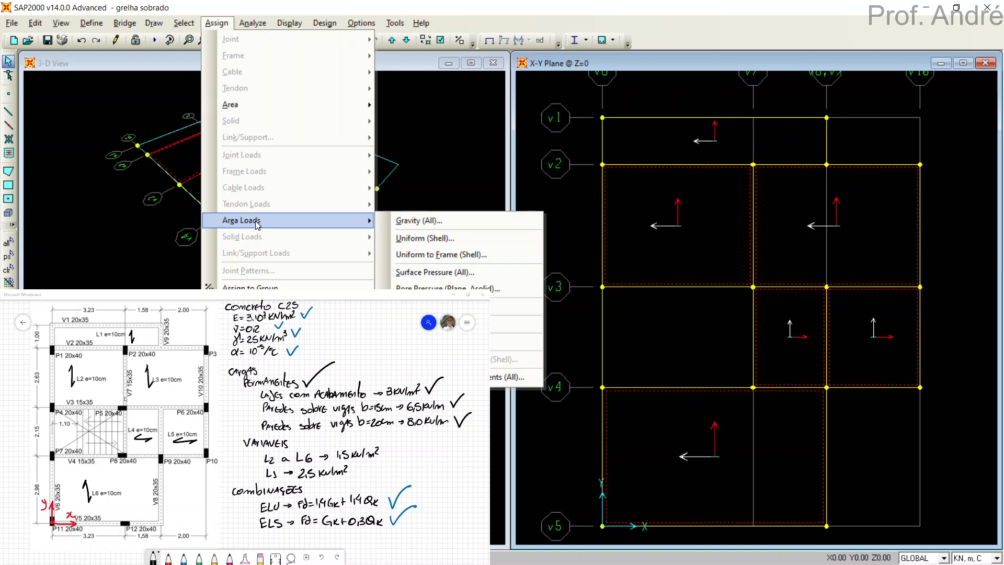
left_click(428, 255)
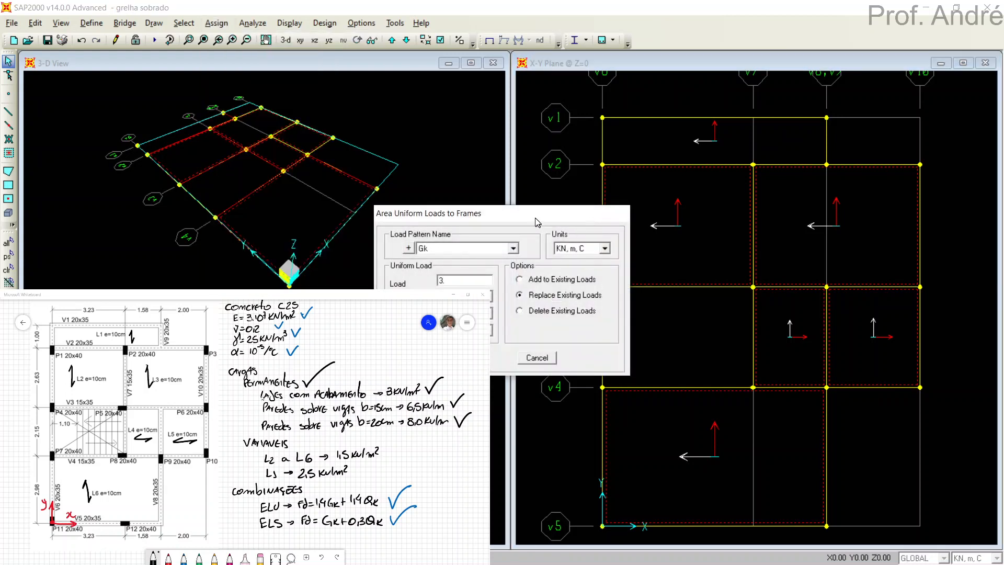
left_click_drag(535, 218, 694, 154)
left_click(631, 190)
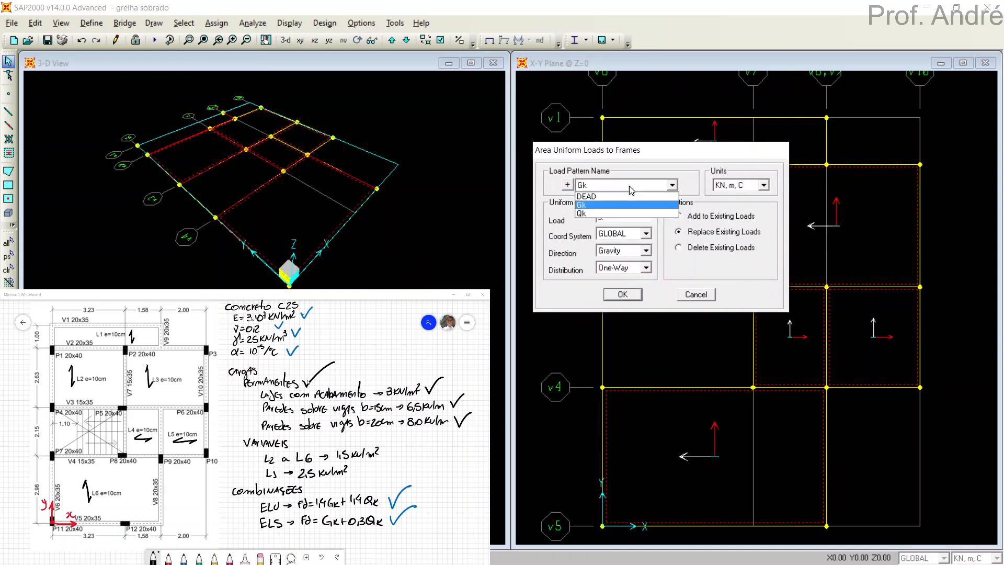
left_click(601, 213)
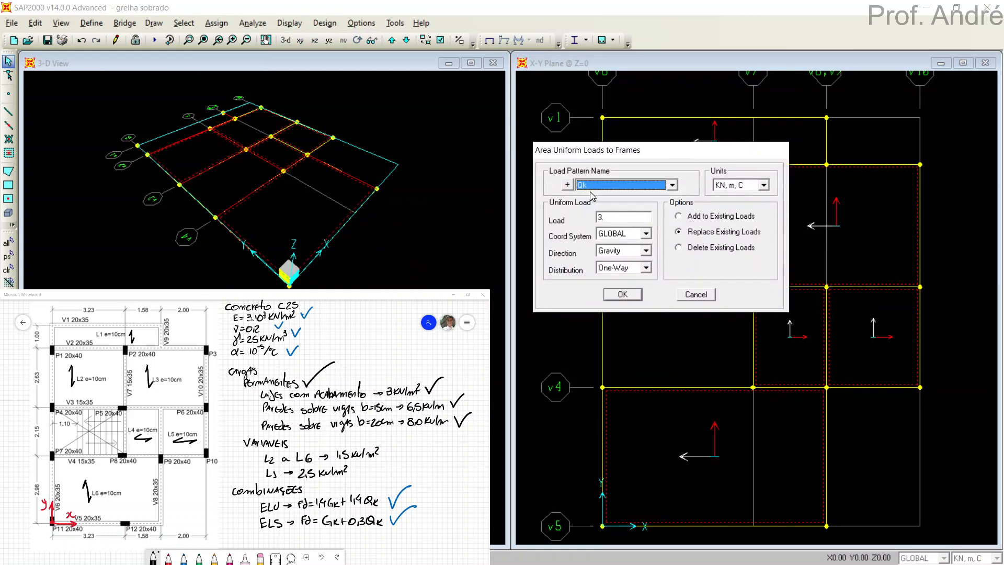
double_click(607, 216)
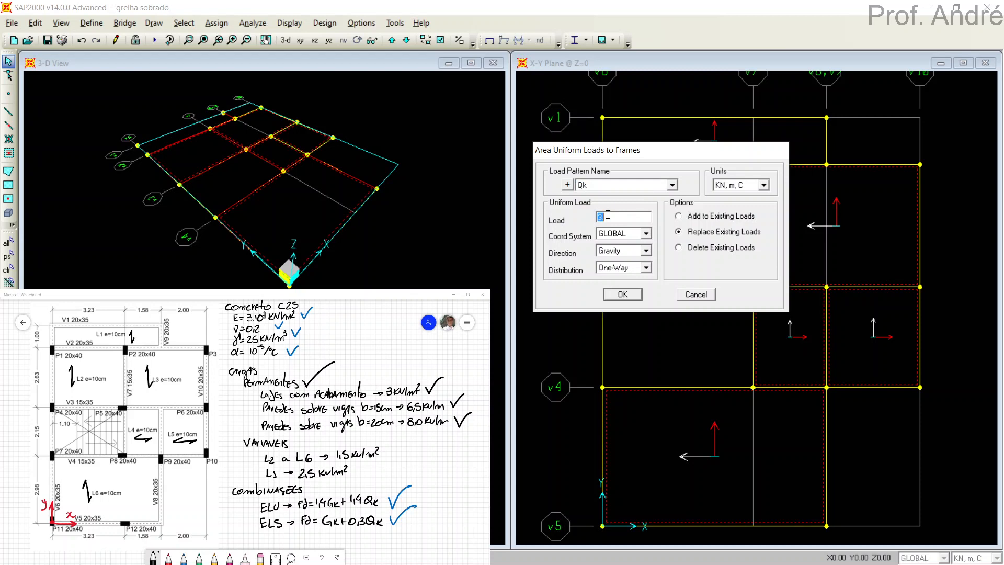
type("1.5")
left_click(623, 294)
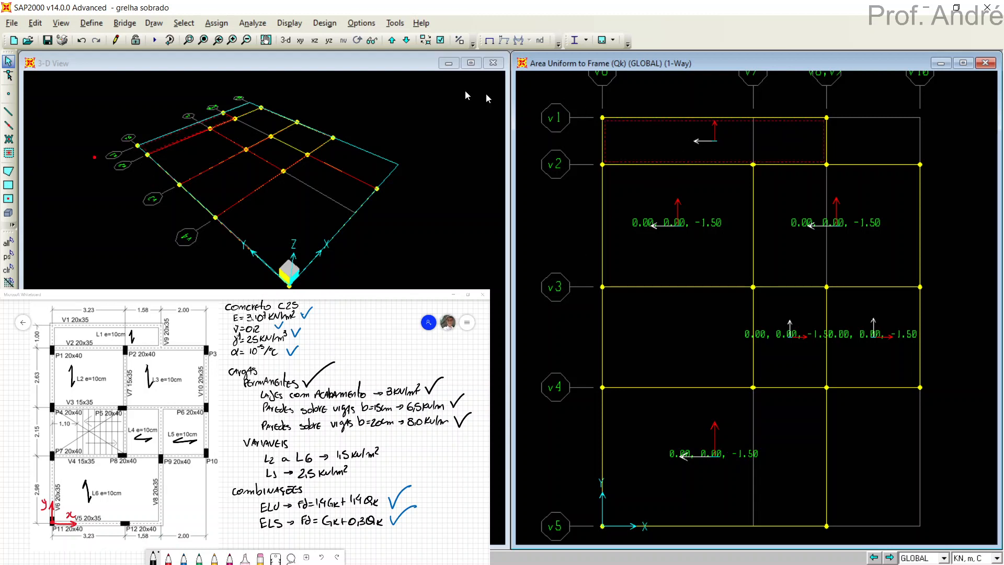
Assign a one-way uniform-to-frame gravity load of 2.5 kN/m² in load pattern Qk to slab L1 between beams v1 and v2.
left_click(210, 25)
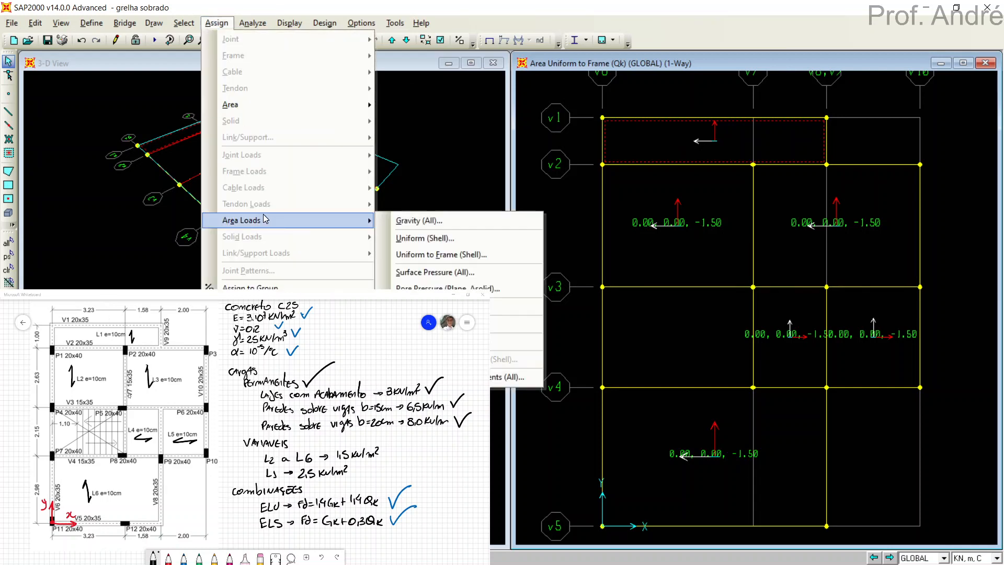
left_click(439, 255)
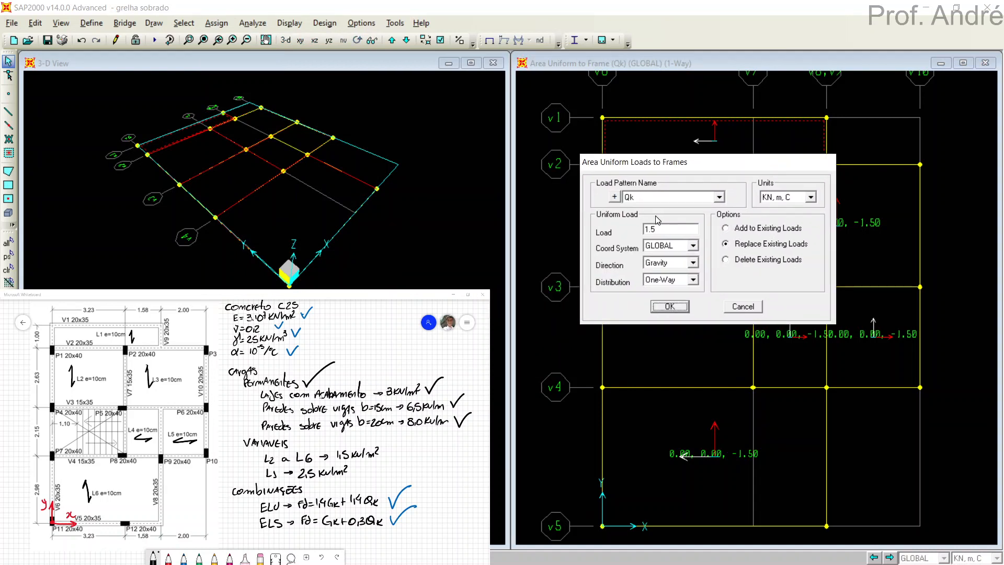
type("2.5")
left_click(670, 309)
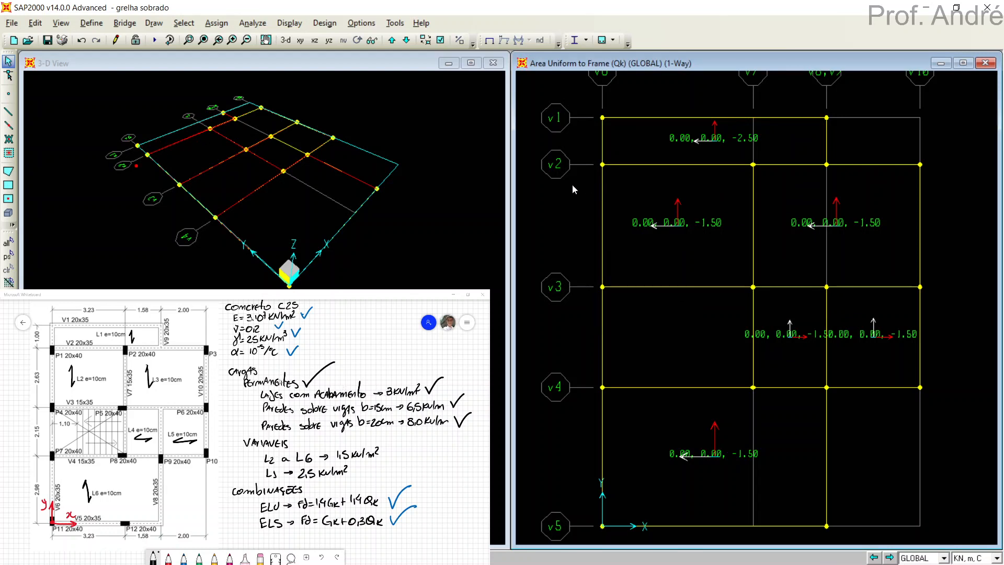
Inspect the Qk uniform load to frames resultants in the 3-D view, and return both windows to the undeformed shape.
left_click(429, 211)
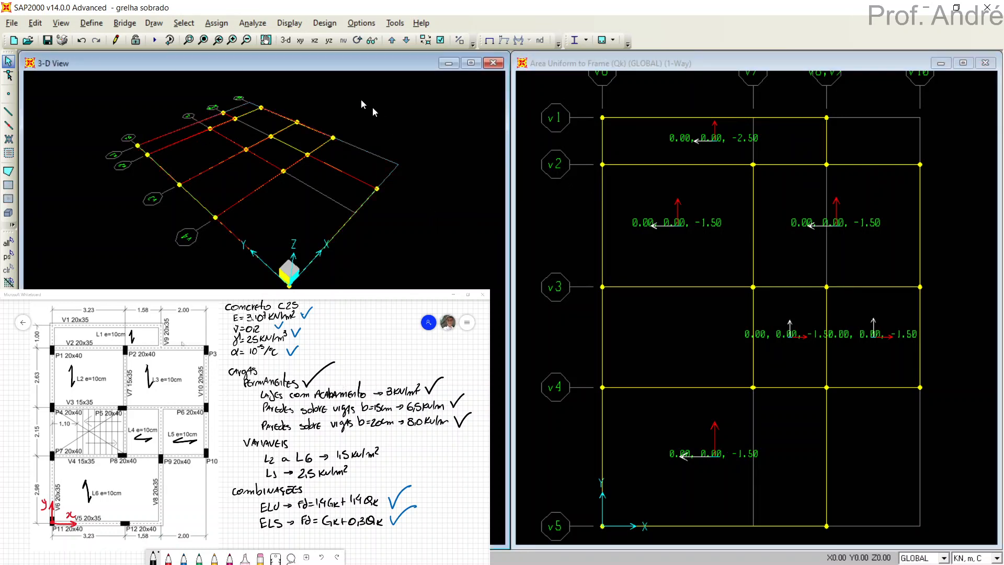
left_click(300, 25)
mouse_move(316, 57)
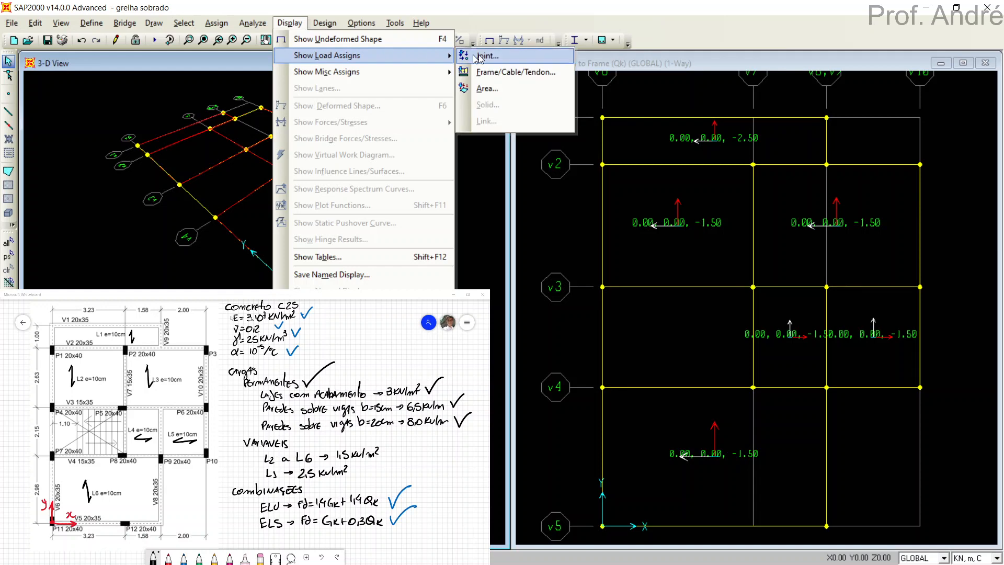
left_click(501, 89)
left_click(585, 137)
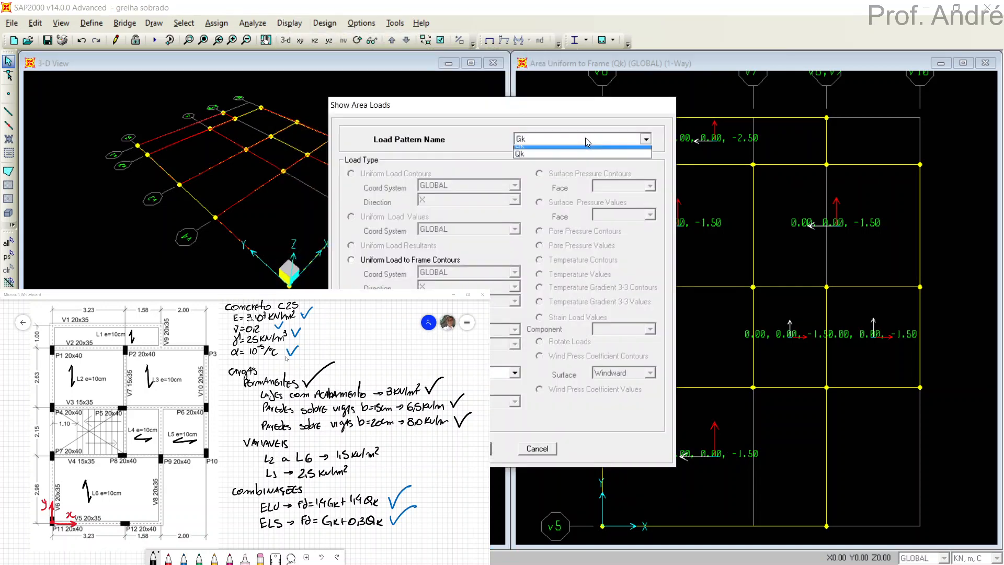
left_click(565, 167)
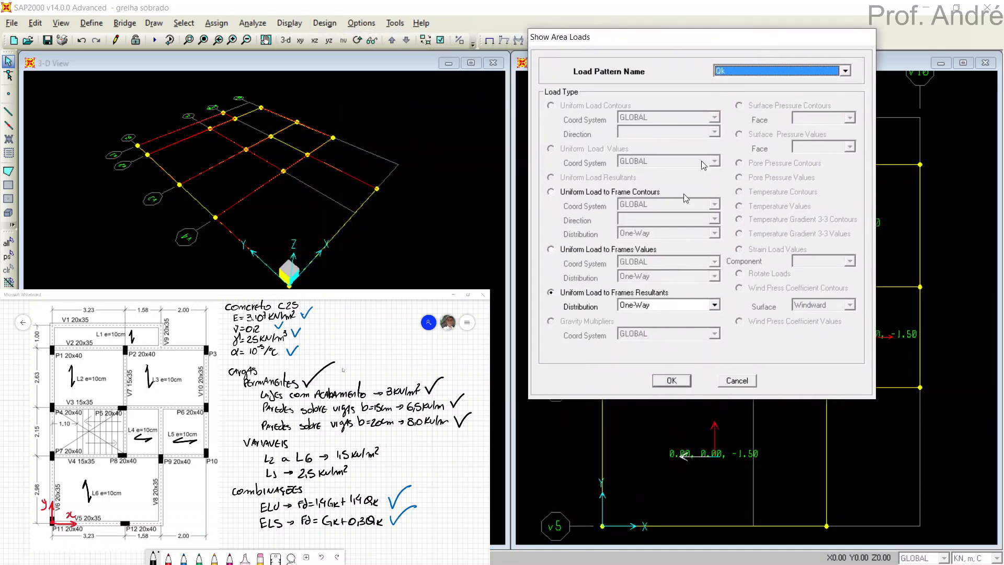
left_click(551, 294)
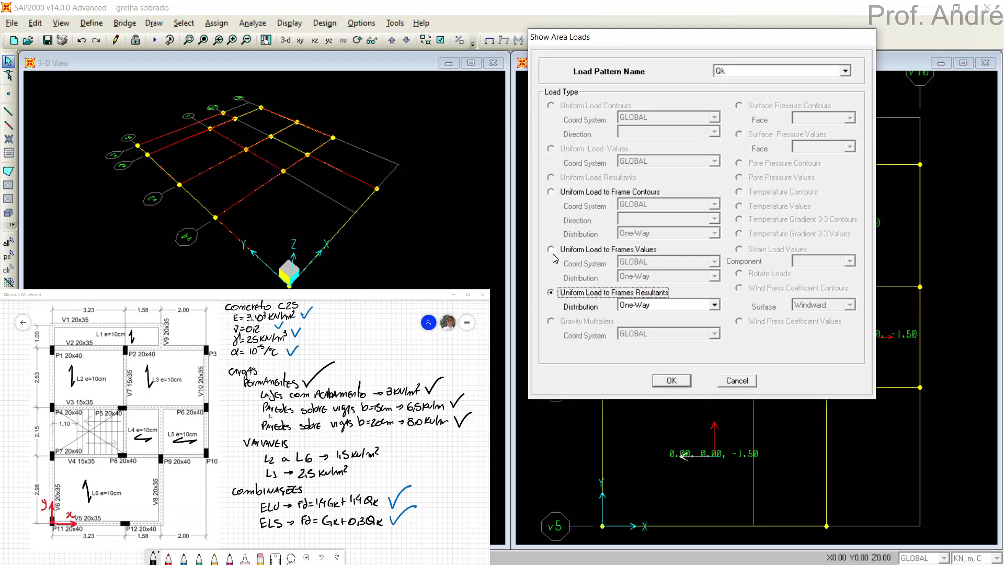
left_click(667, 381)
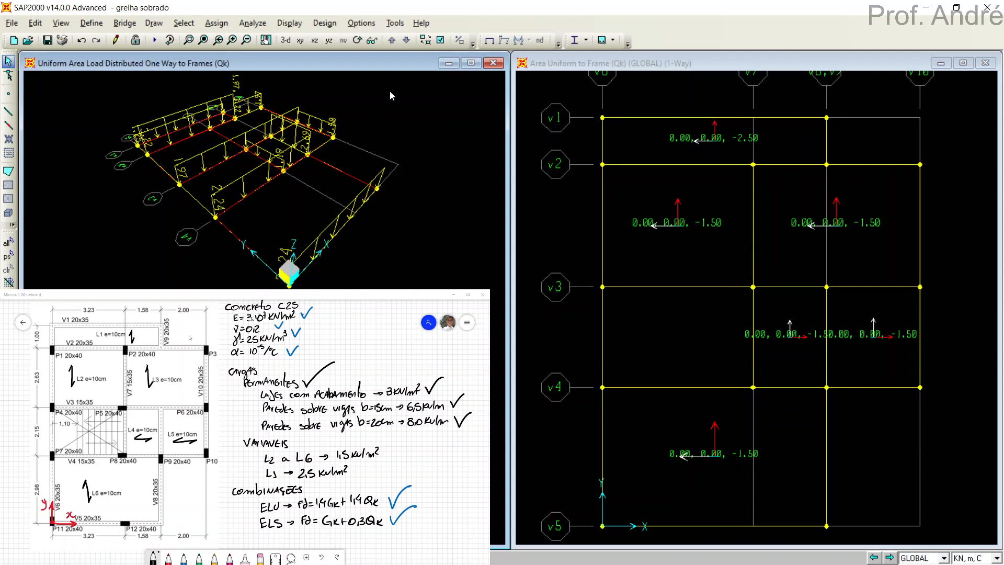
left_click(489, 41)
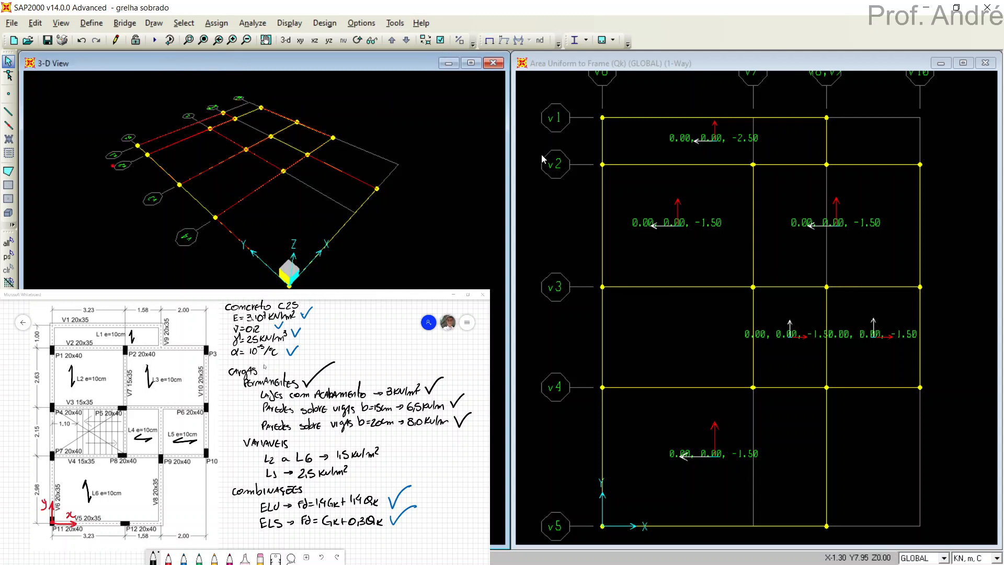
left_click(543, 160)
left_click(489, 41)
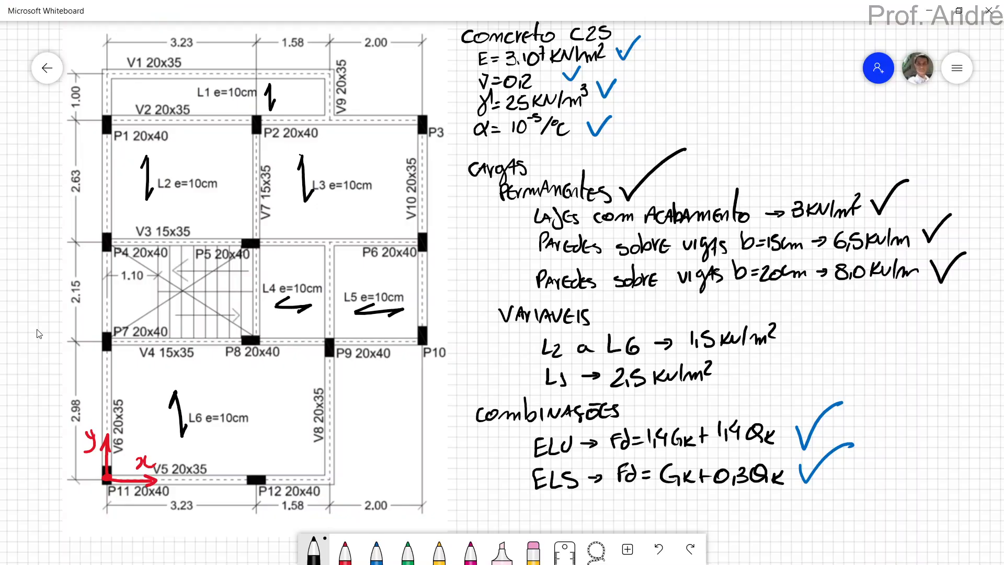
In Microsoft Whiteboard, draw check marks beside the 1.5 kN/m² and 2.5 kN/m² variable loads, and switch back to SAP2000.
mouse_move(797, 323)
left_mouse_down()
mouse_move(804, 332)
mouse_move(841, 303)
left_mouse_up()
mouse_move(748, 369)
left_mouse_down()
mouse_move(757, 388)
mouse_move(813, 354)
left_mouse_up()
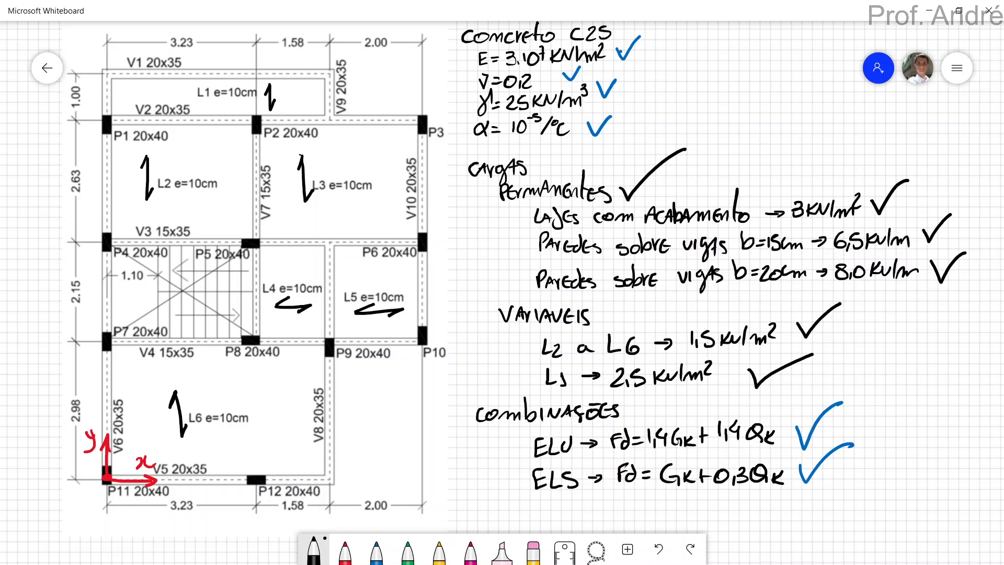
key("alt+Tab")
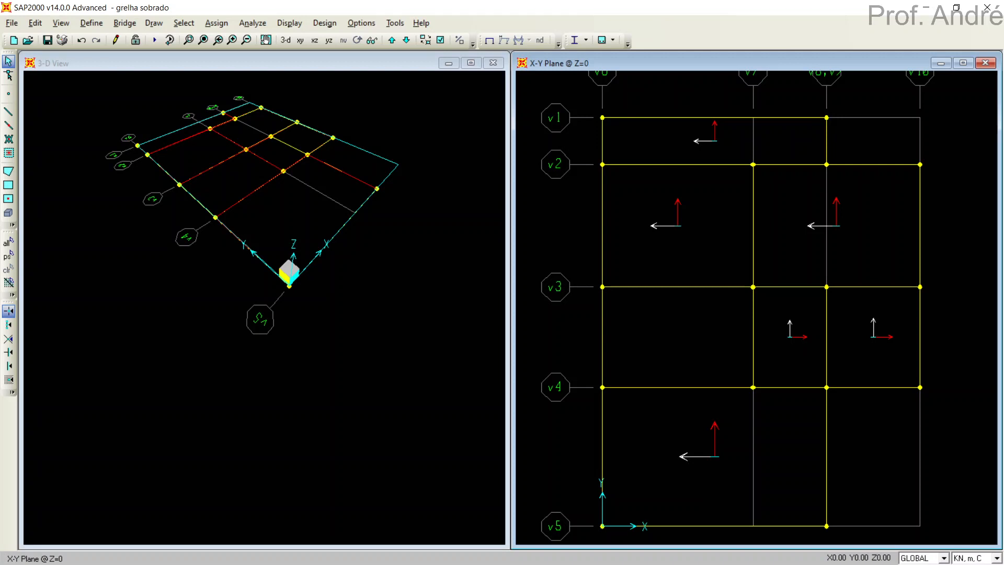
key("alt+Tab")
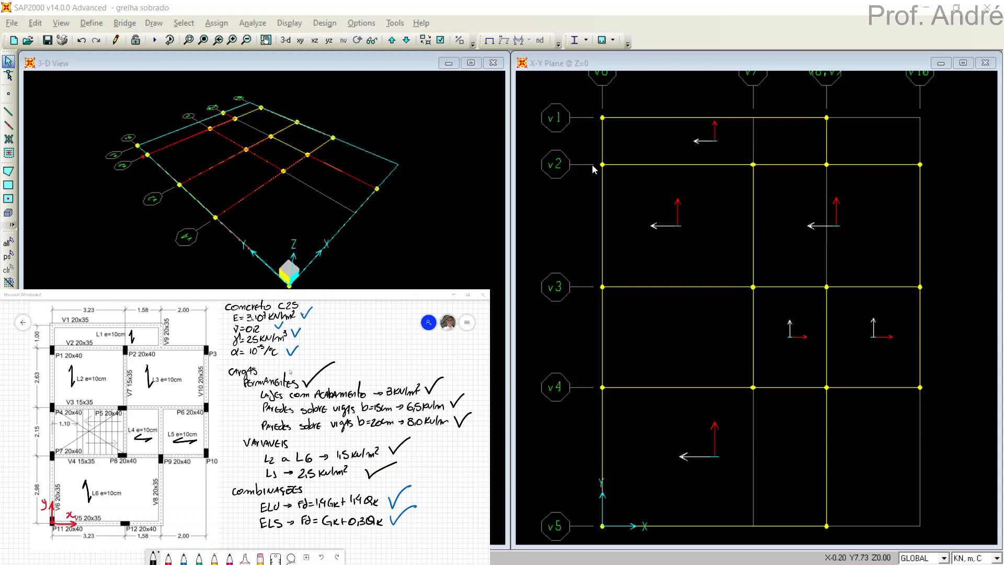
left_click_drag(593, 165, 626, 186)
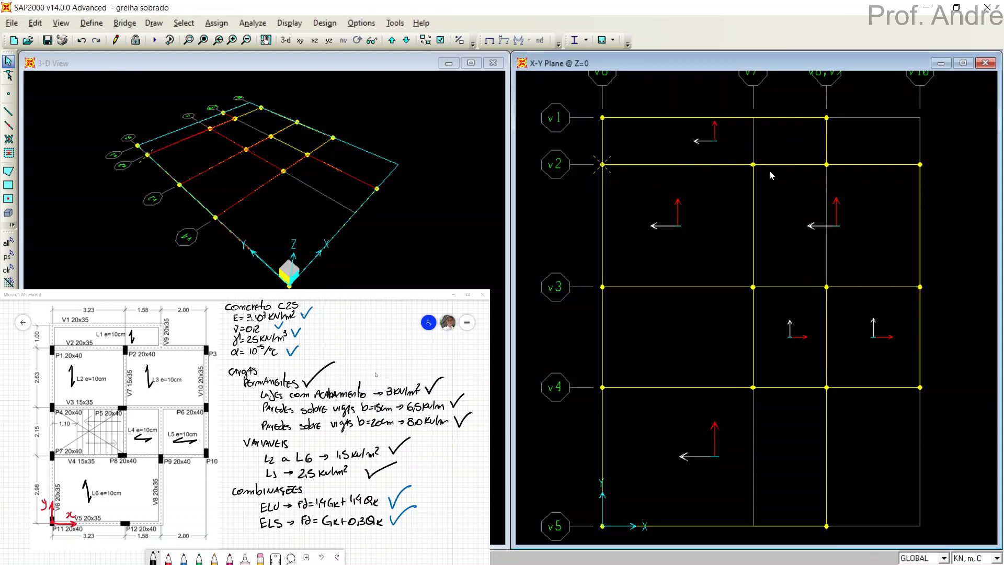
left_click(754, 165)
left_click(602, 286)
left_click_drag(776, 302, 777, 304)
left_click_drag(945, 303, 961, 318)
left_click_drag(576, 356, 622, 410)
left_click_drag(806, 369, 852, 422)
left_click_drag(536, 464, 635, 539)
Draw a special joint for column P12 at the intersection of grid lines v5 and v7, with zero offsets.
left_click(9, 93)
left_click(754, 526)
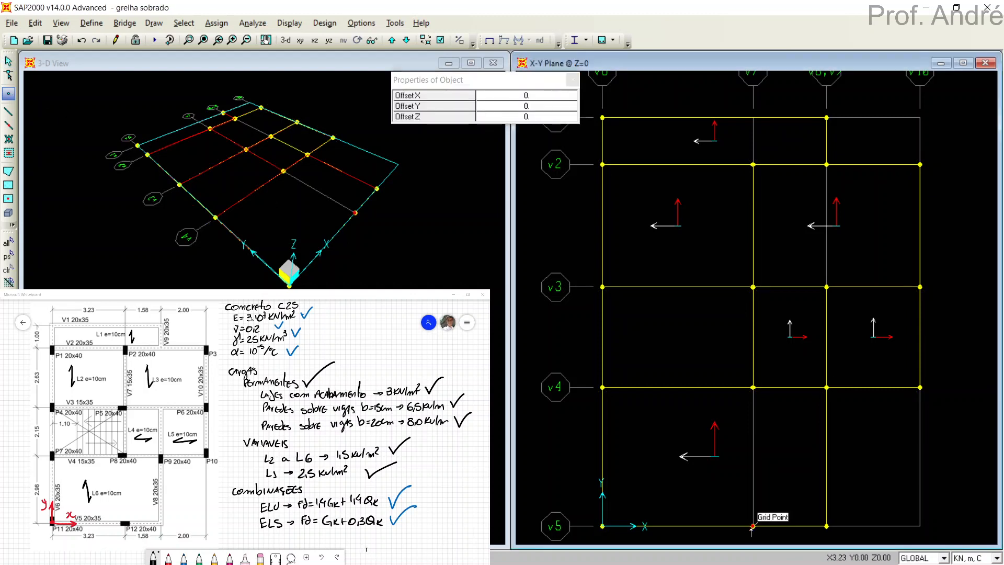
key("Escape")
Assign pinned joint restraints, fixing translations 1, 2 and 3 with free rotations, to the twelve joints at columns P1 to P12.
left_click(603, 165)
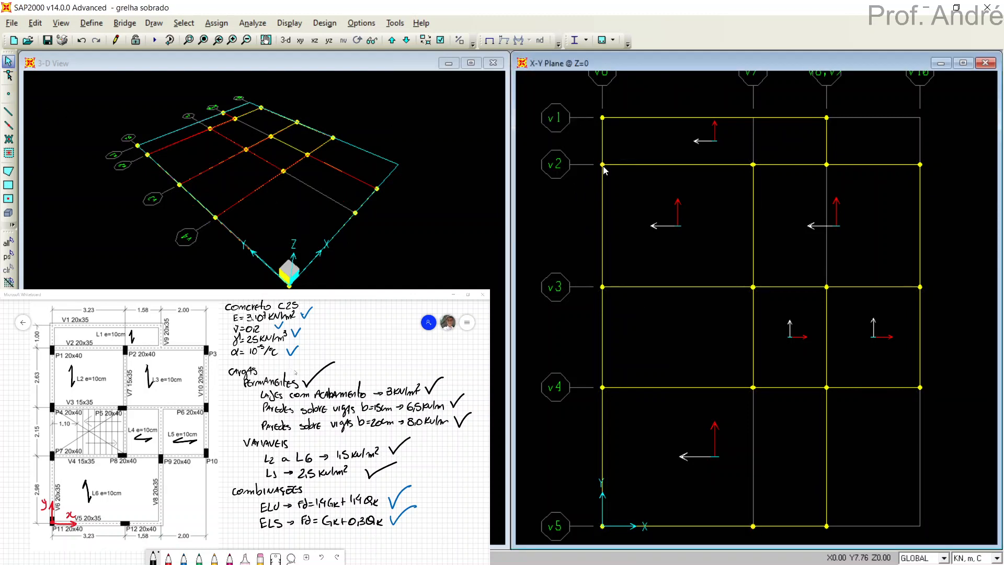
left_click(753, 164)
left_click(920, 165)
left_click(602, 287)
left_click(753, 287)
left_click(921, 287)
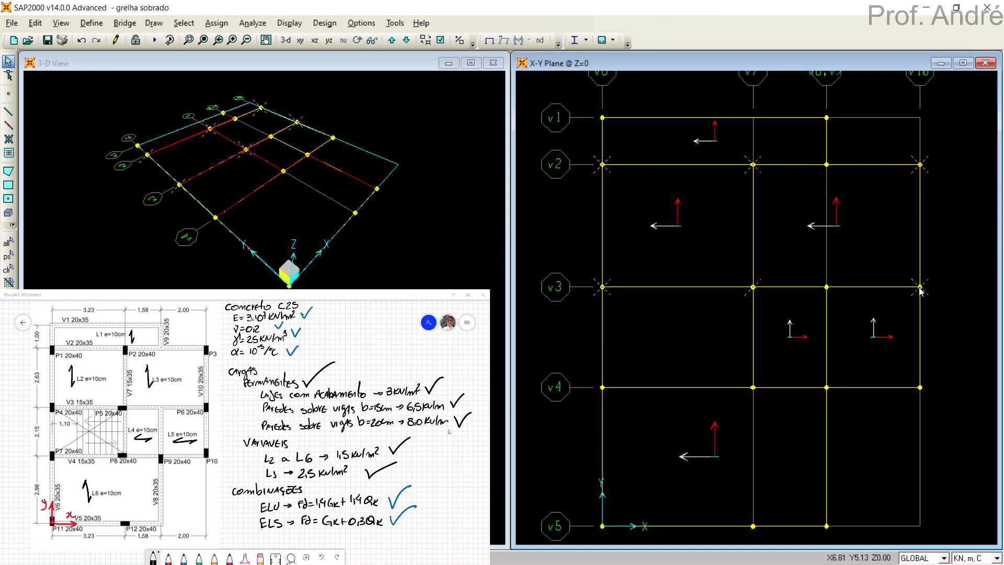
left_click(597, 395)
left_click(753, 388)
left_click(920, 387)
left_click(602, 527)
left_click(753, 528)
left_click(219, 23)
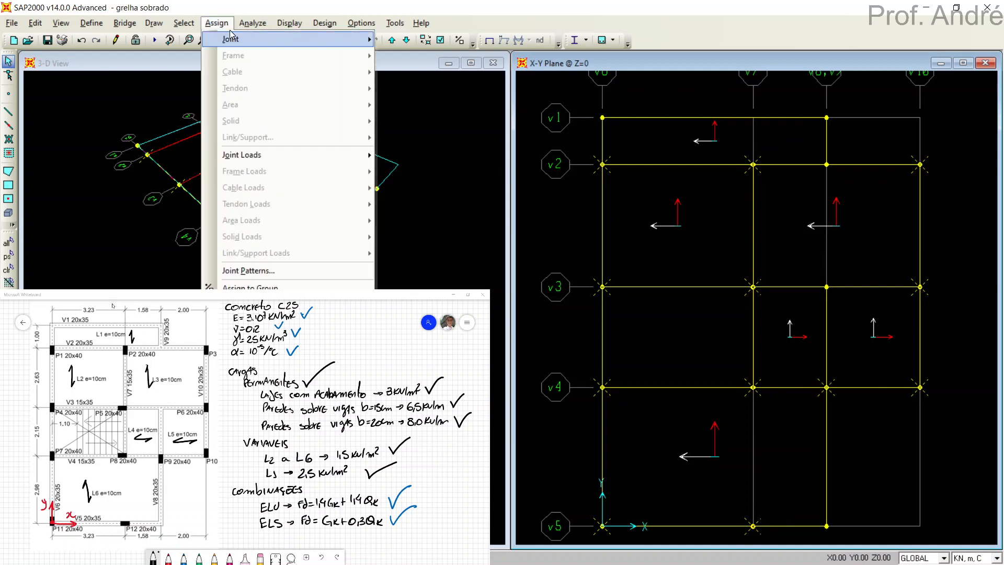
mouse_move(231, 37)
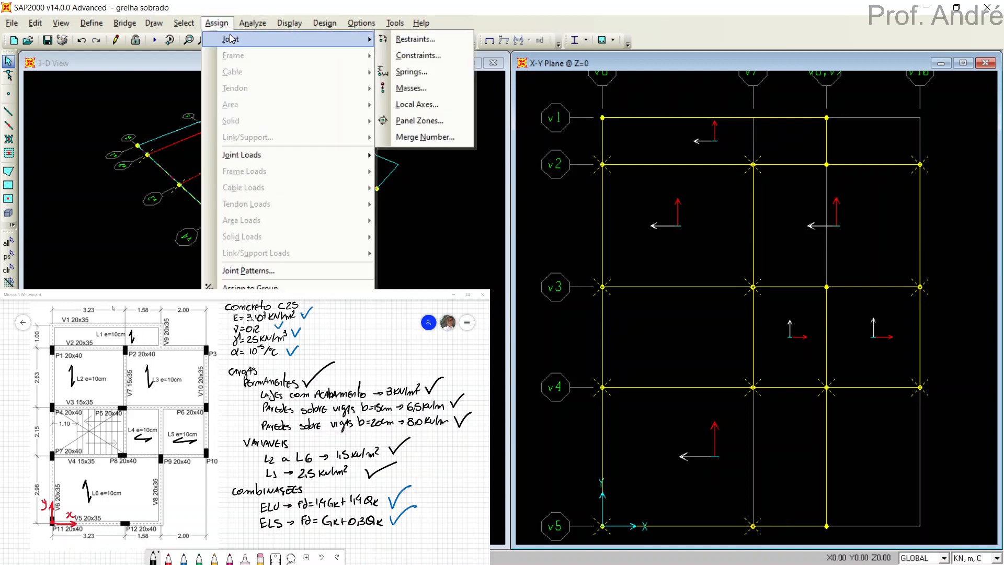
left_click(384, 42)
left_click_drag(476, 201, 558, 85)
left_click(574, 204)
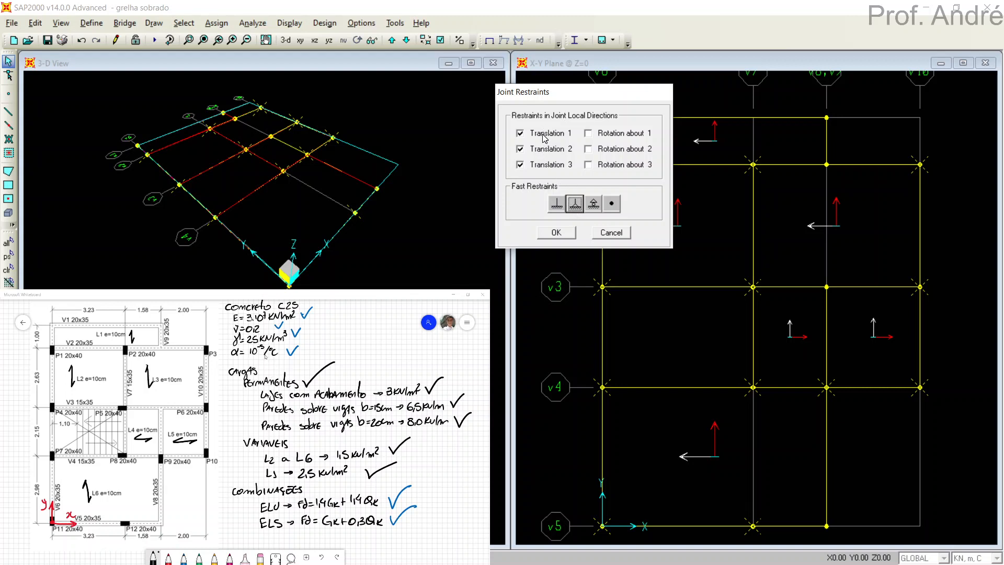
left_click(593, 208)
left_click(580, 206)
left_click(588, 208)
left_click(582, 208)
left_click(568, 232)
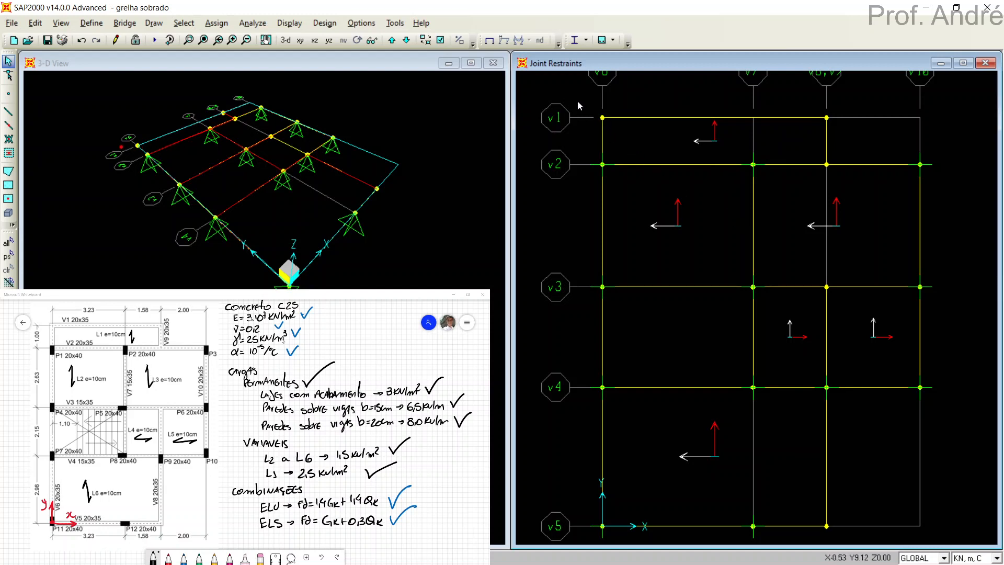
Set the torsional constant modifier to 0.15 for all beams in the grillage.
left_click_drag(578, 102, 964, 539)
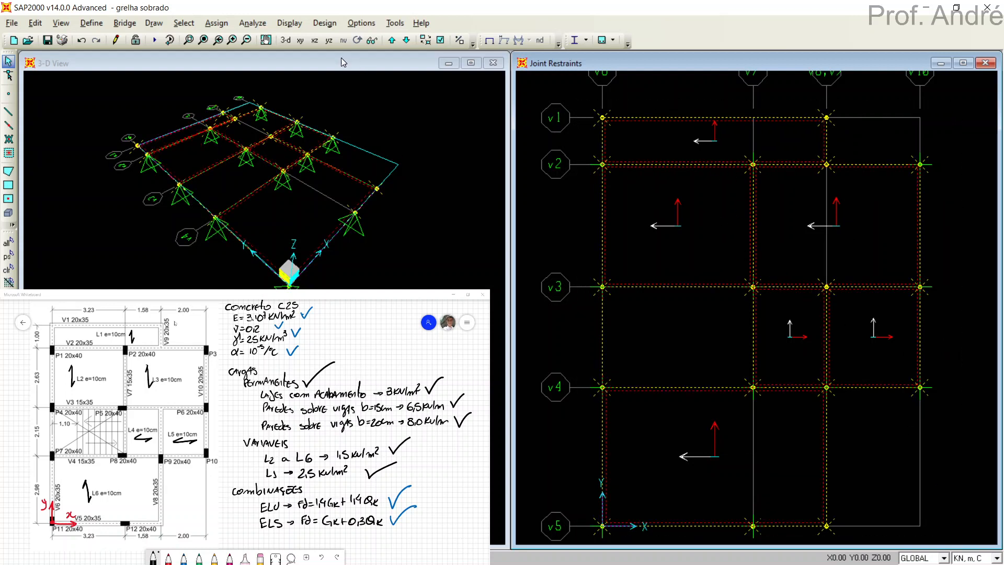
left_click(224, 25)
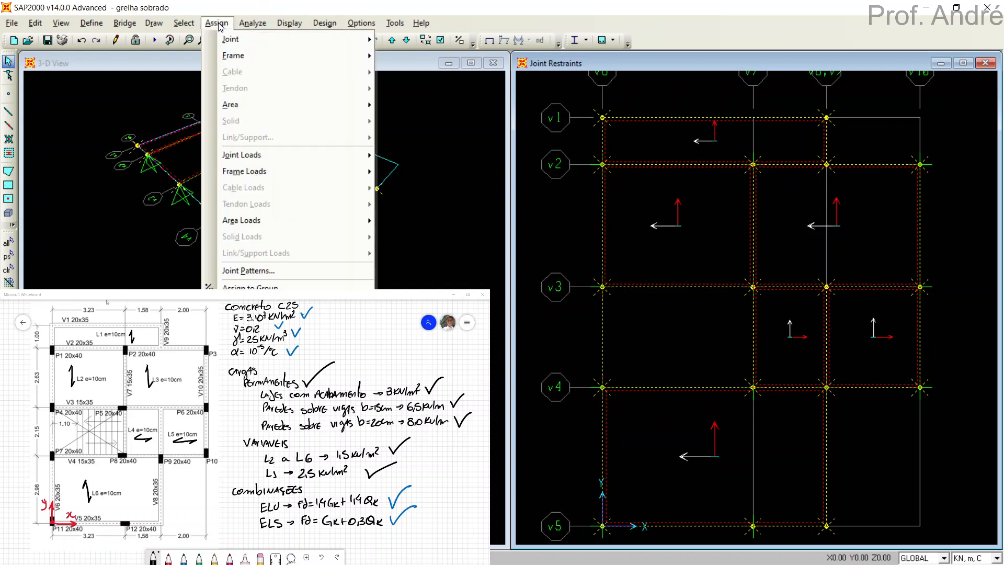
mouse_move(239, 60)
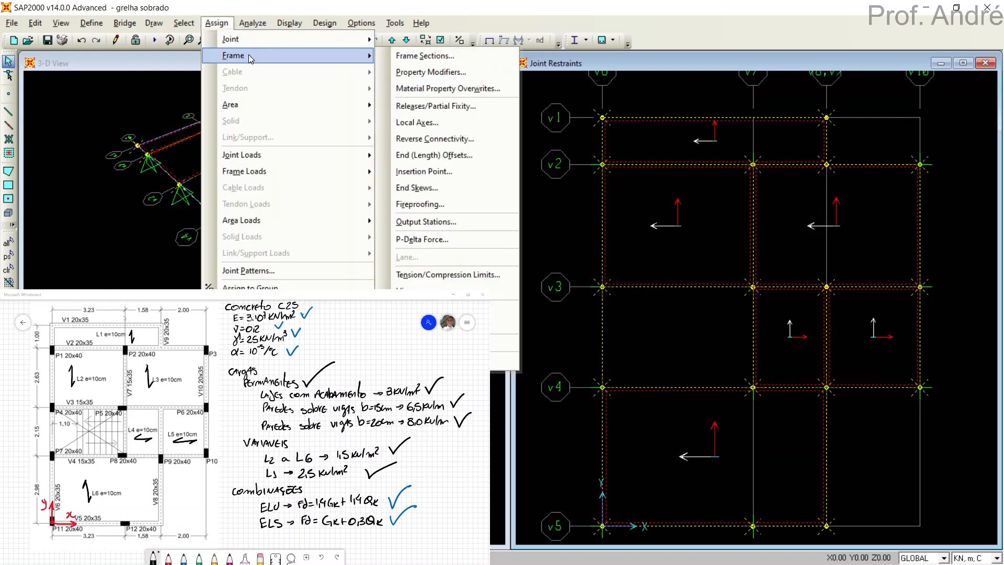
left_click(406, 73)
left_click_drag(434, 173, 501, 75)
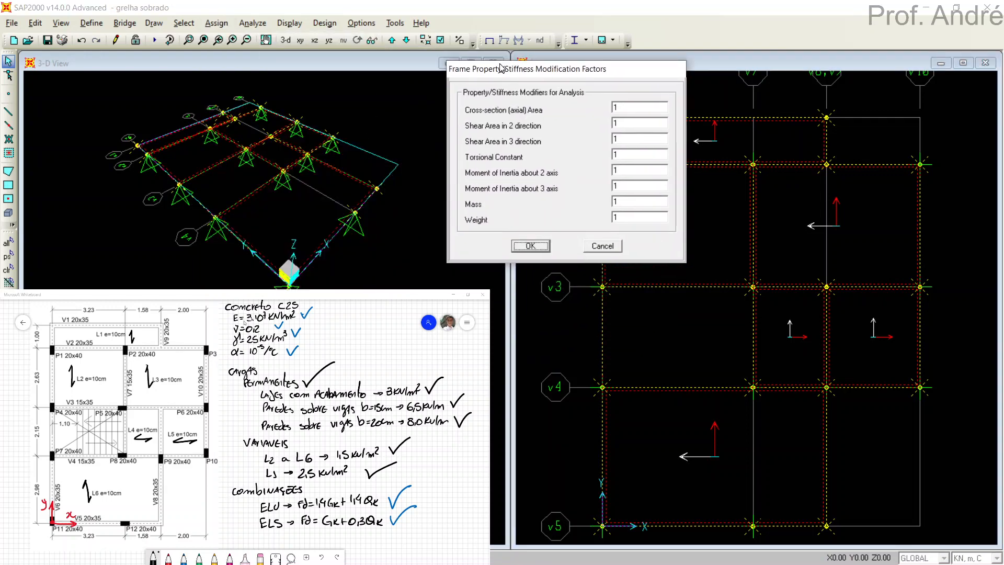
double_click(620, 154)
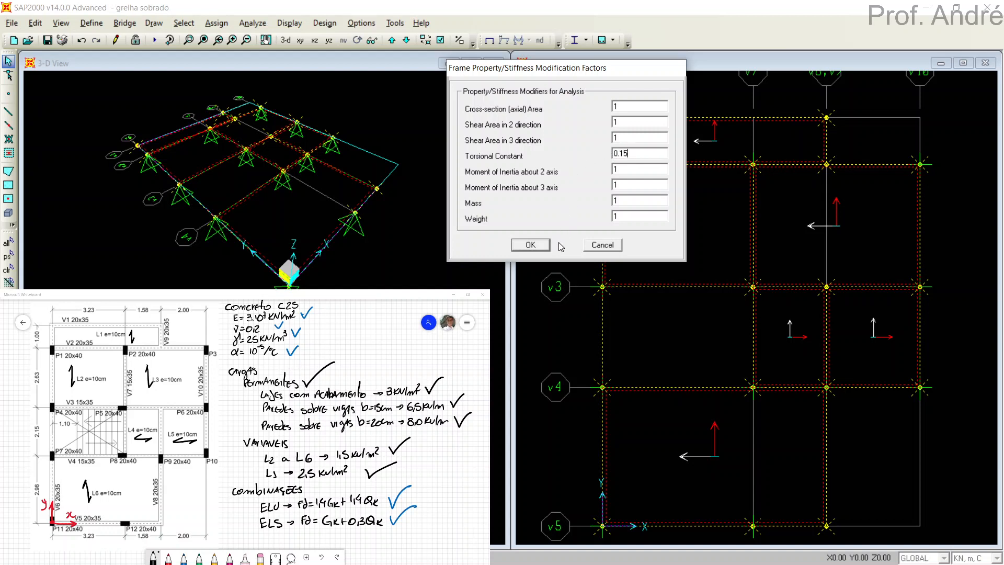
left_click(531, 245)
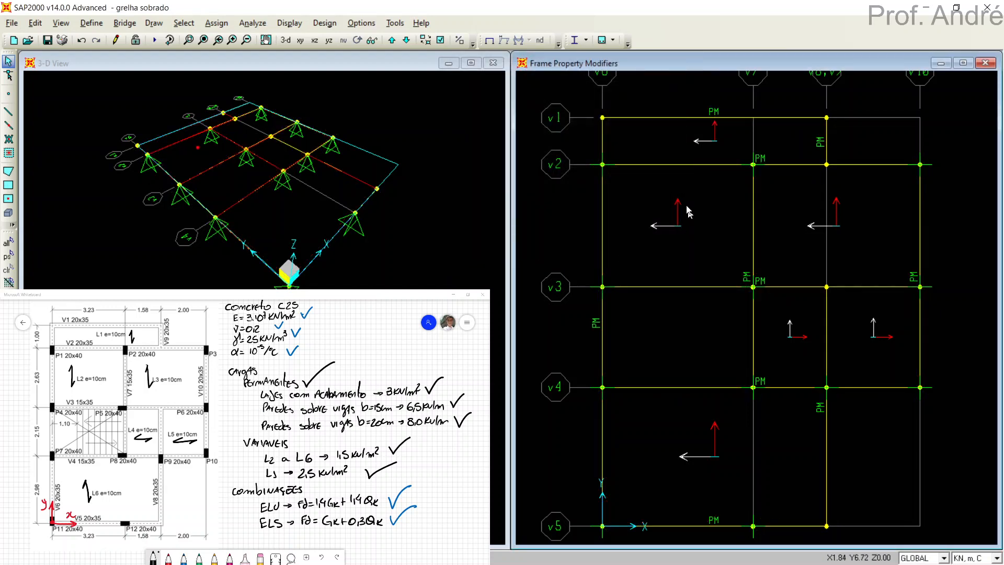
Check beam V1's line assignments, circling the J property modifier and its 0.15 value with the annotation pen, and close the information.
right_click(721, 117)
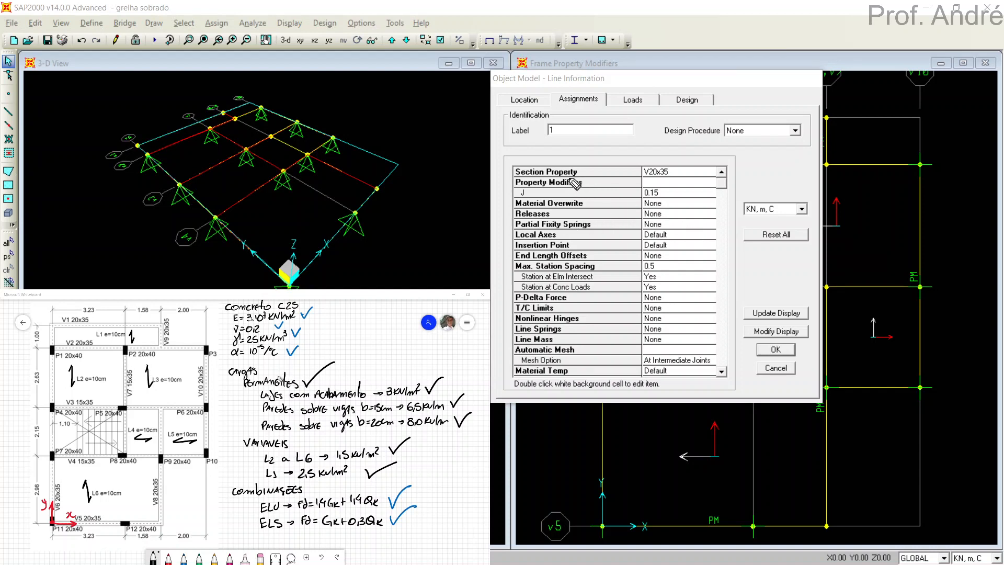
mouse_move(528, 193)
left_mouse_down()
mouse_move(533, 185)
mouse_move(416, 267)
left_mouse_up()
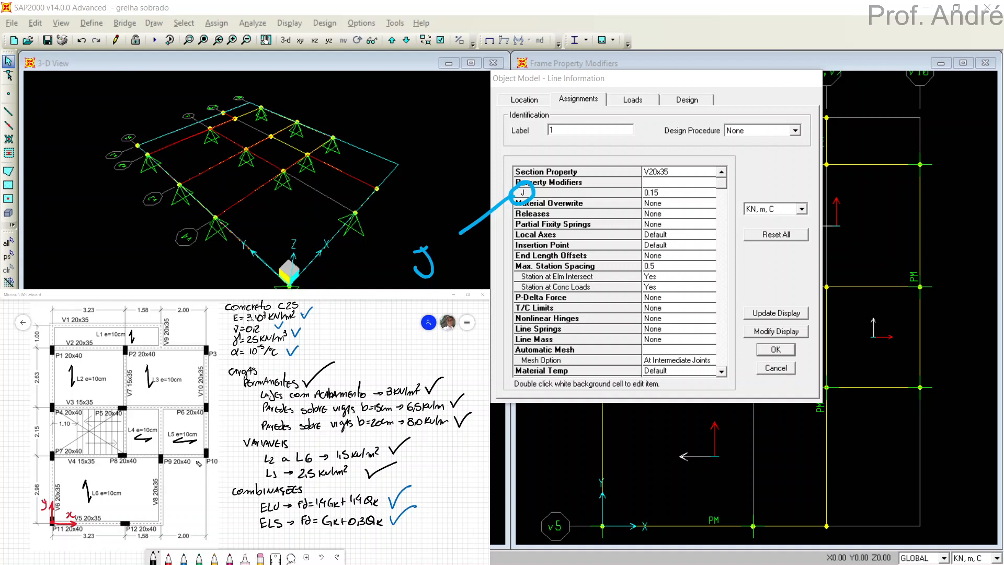
left_click_drag(428, 272, 420, 242)
left_click_drag(524, 195, 518, 207)
mouse_move(653, 183)
left_mouse_down()
mouse_move(641, 184)
mouse_move(649, 202)
mouse_move(669, 183)
mouse_move(643, 190)
left_mouse_up()
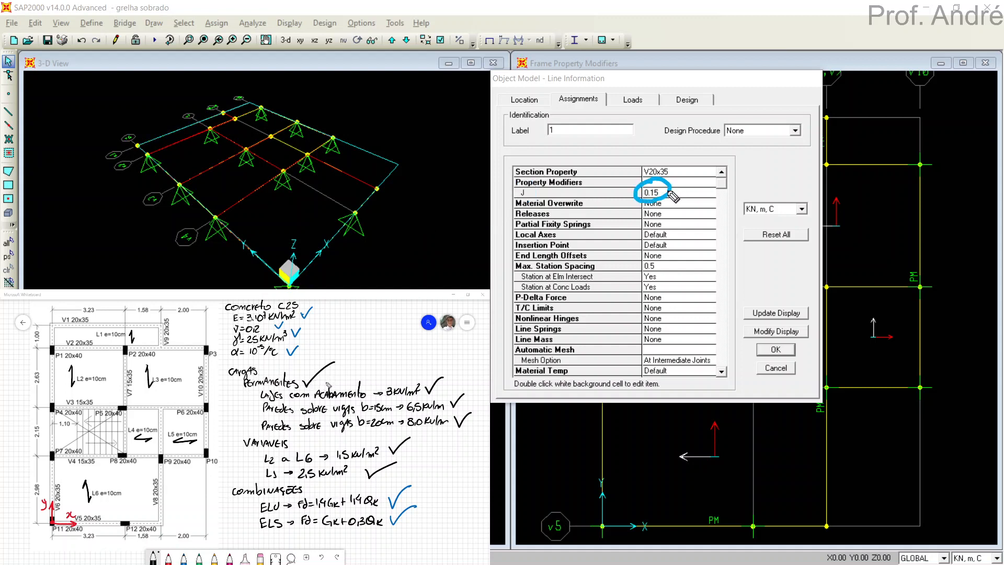
left_click(669, 192)
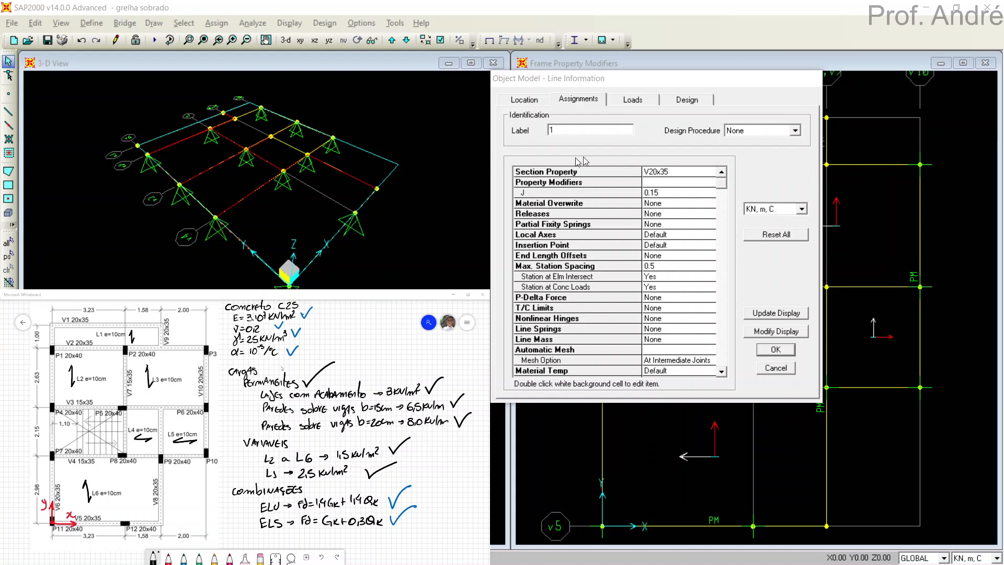
left_click(775, 368)
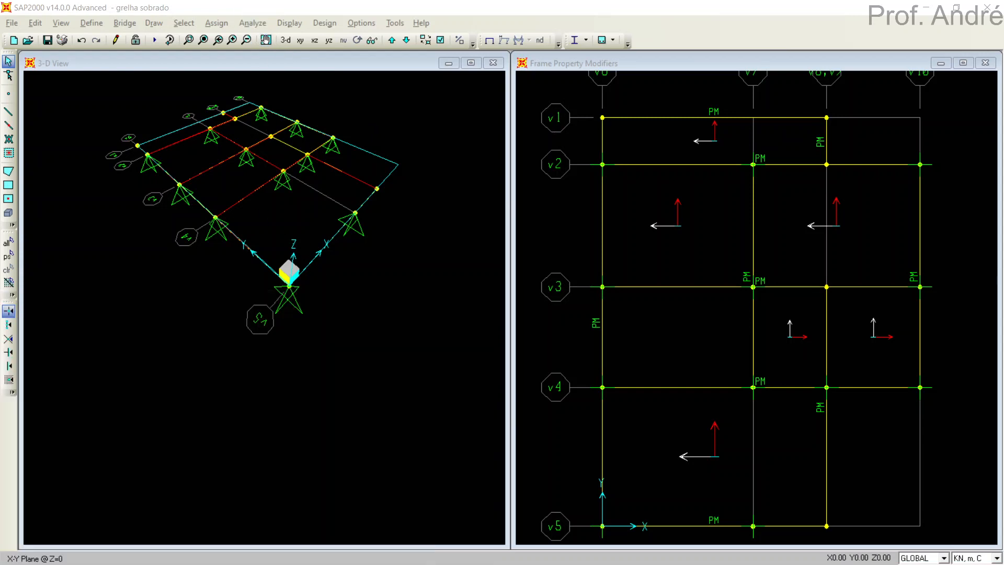
Set the analysis degrees of freedom to Plane Grid in the XY plane.
left_click(277, 351)
scroll(260, 210, "up", 3)
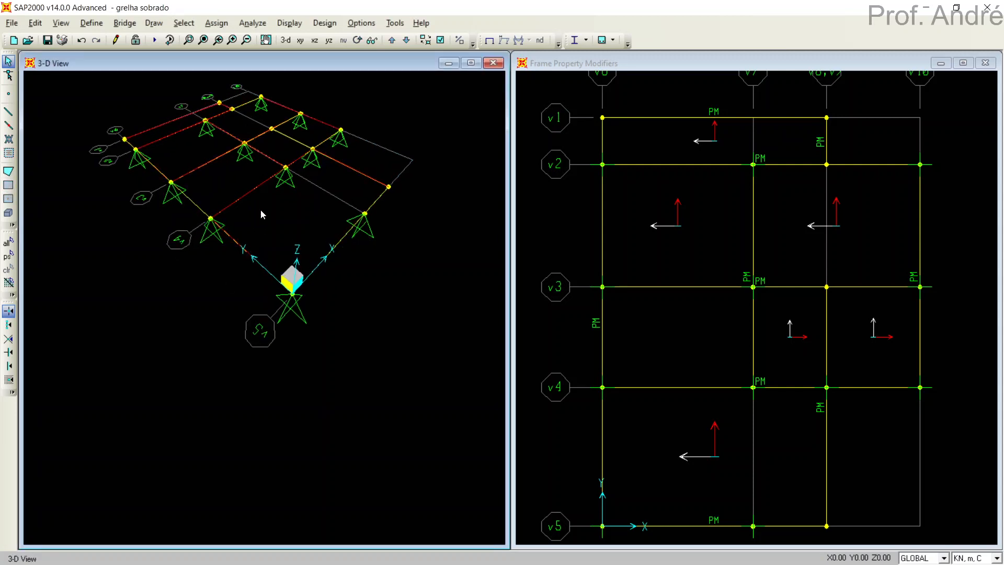
scroll(267, 293, "up", 5)
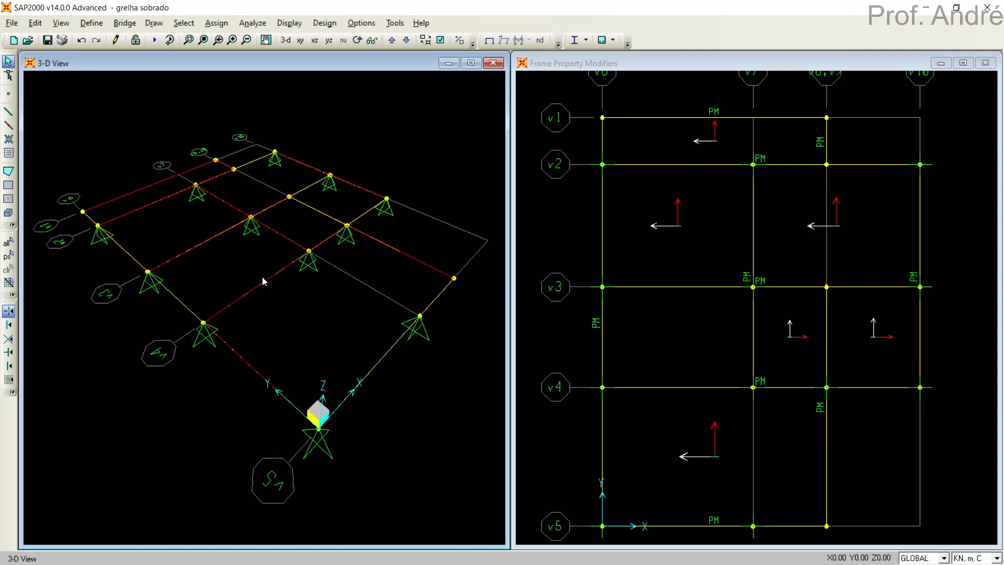
left_click(252, 23)
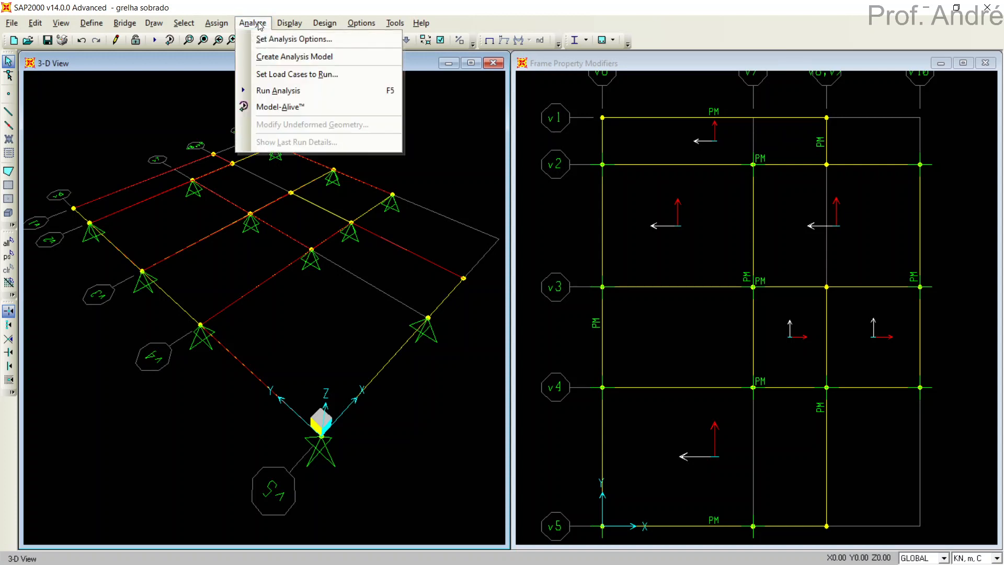
left_click(265, 40)
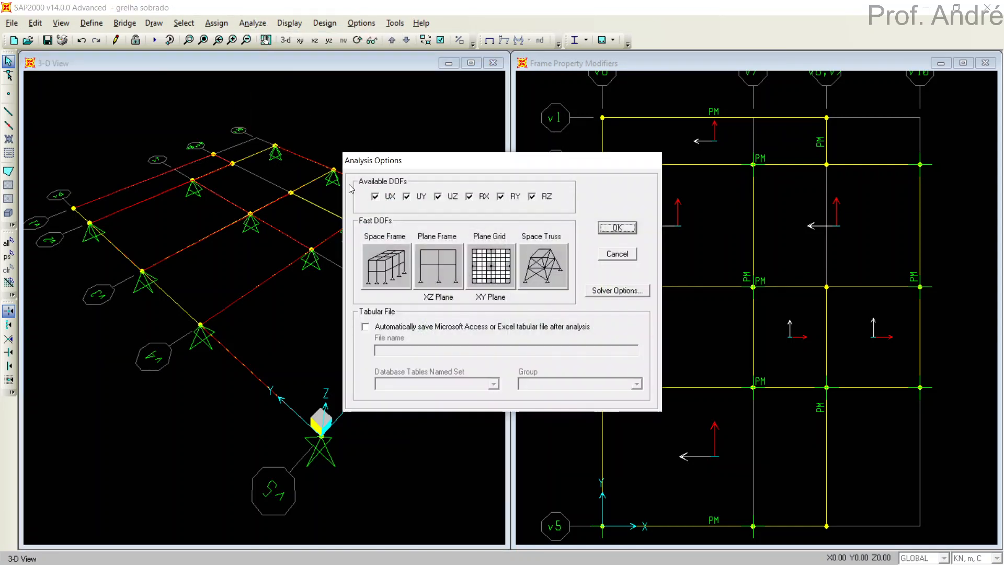
left_click(498, 271)
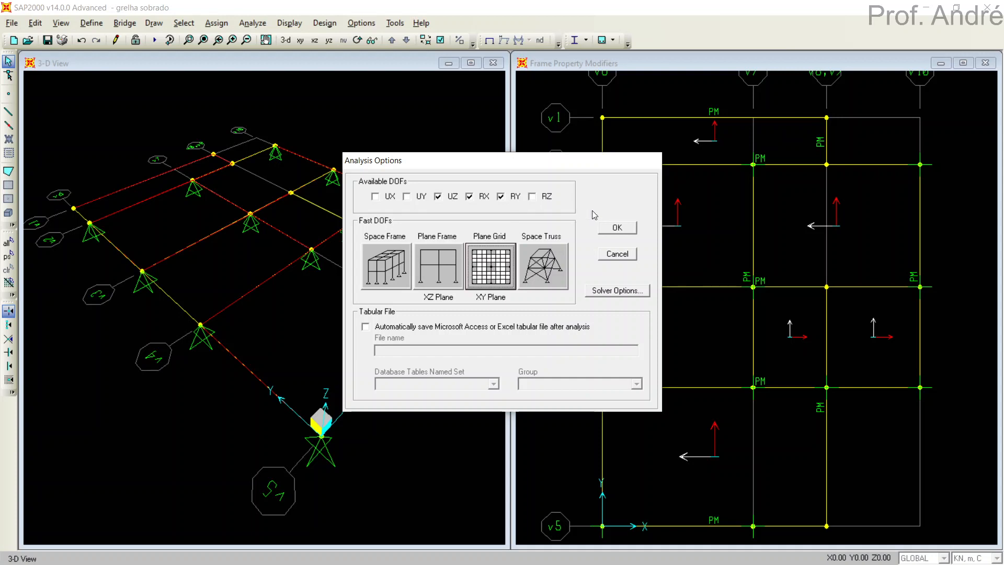
left_click(615, 227)
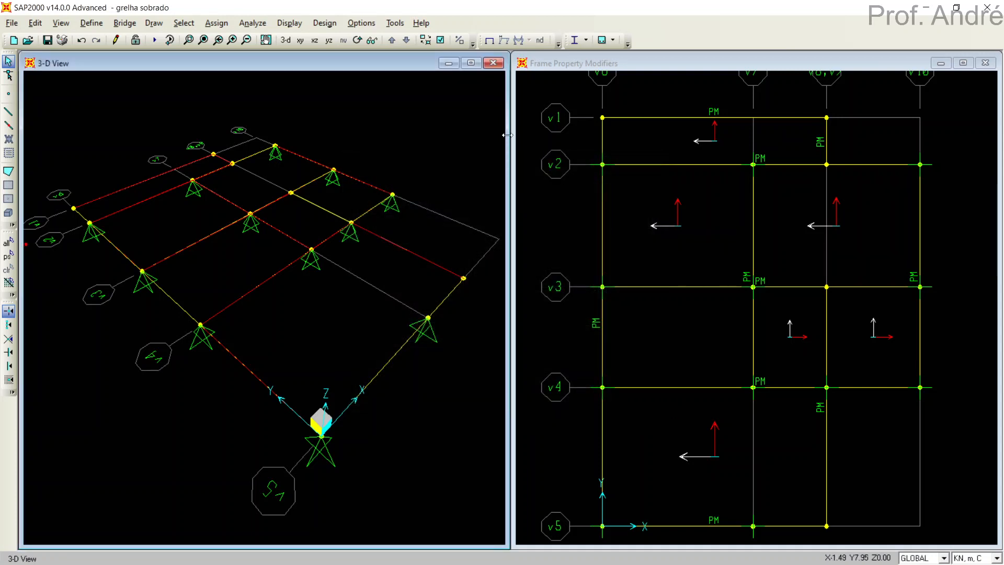
Set the MODAL load case to Do Not Run in the load cases for the analysis.
left_click(254, 23)
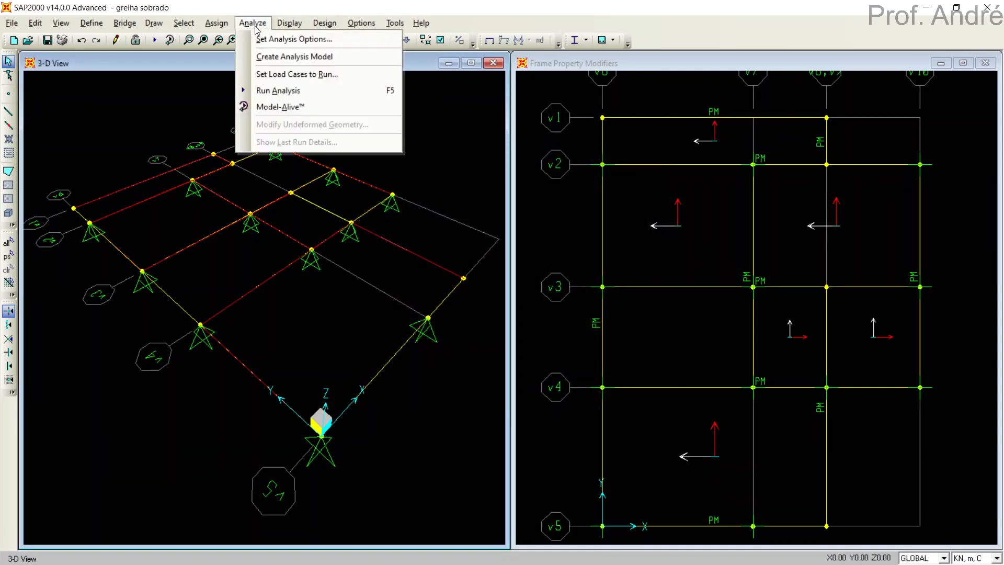
left_click(275, 91)
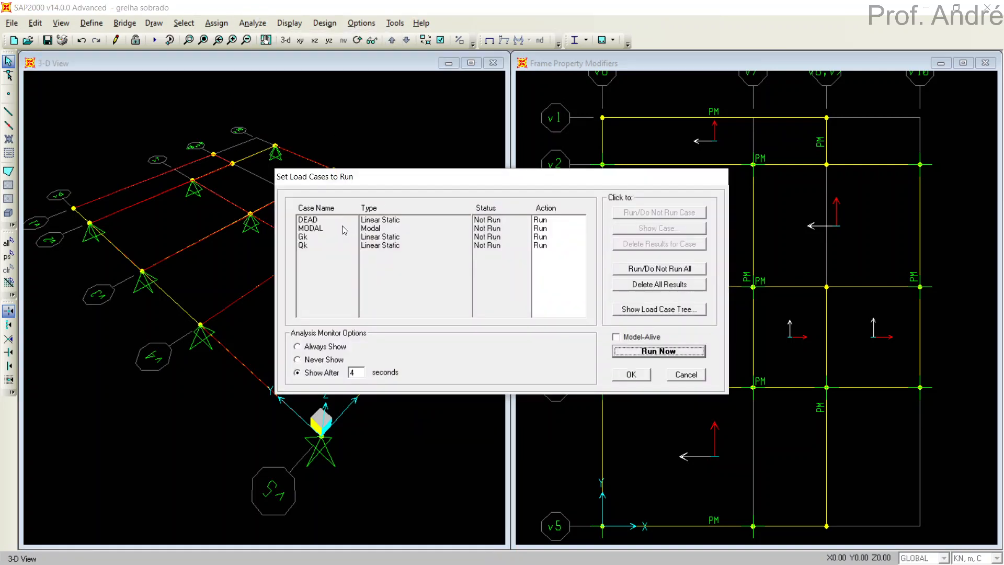
left_click(308, 229)
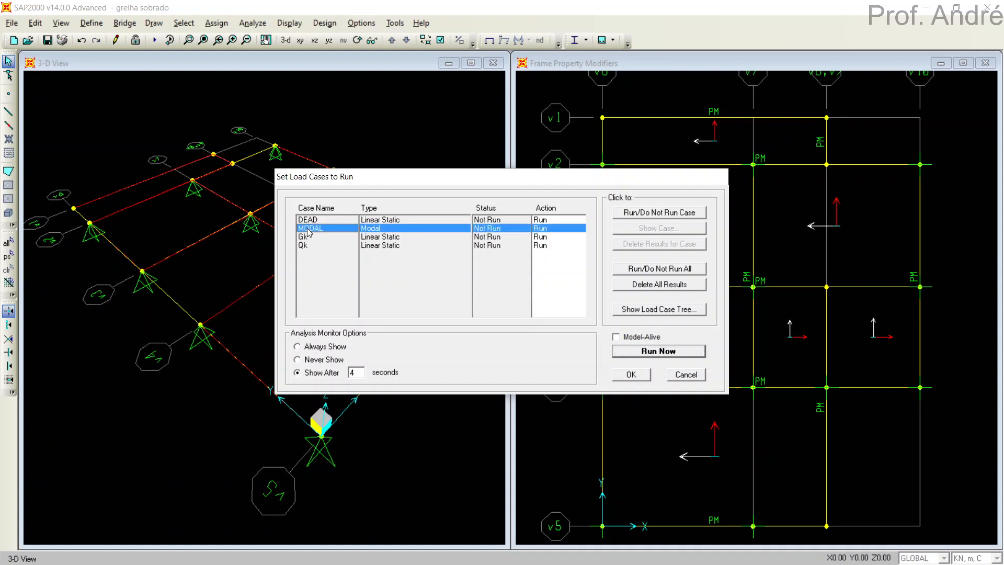
left_click(627, 215)
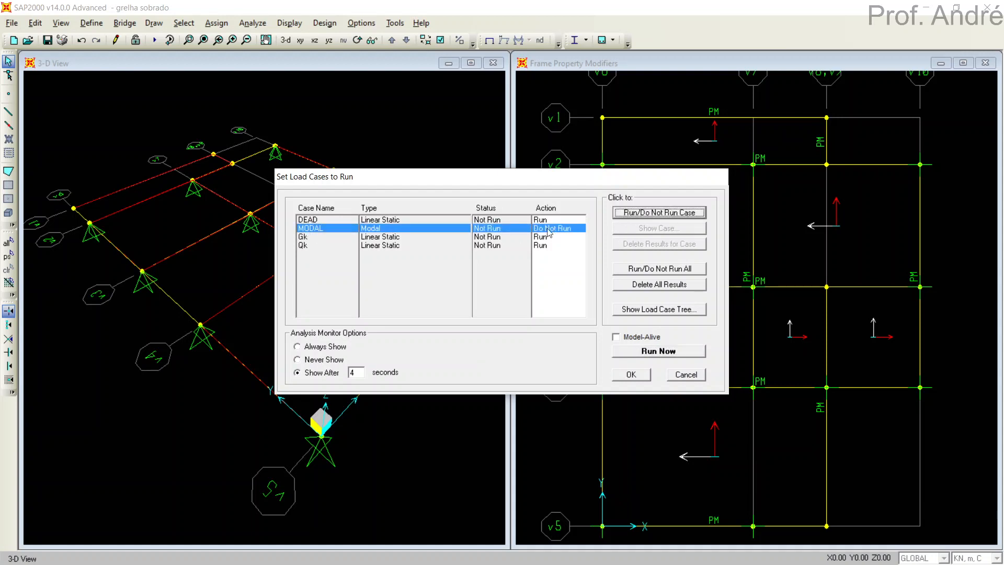
Run the DEAD, Gk and Qk load cases with the analysis monitor always shown, and close the analysis report.
left_click(335, 221)
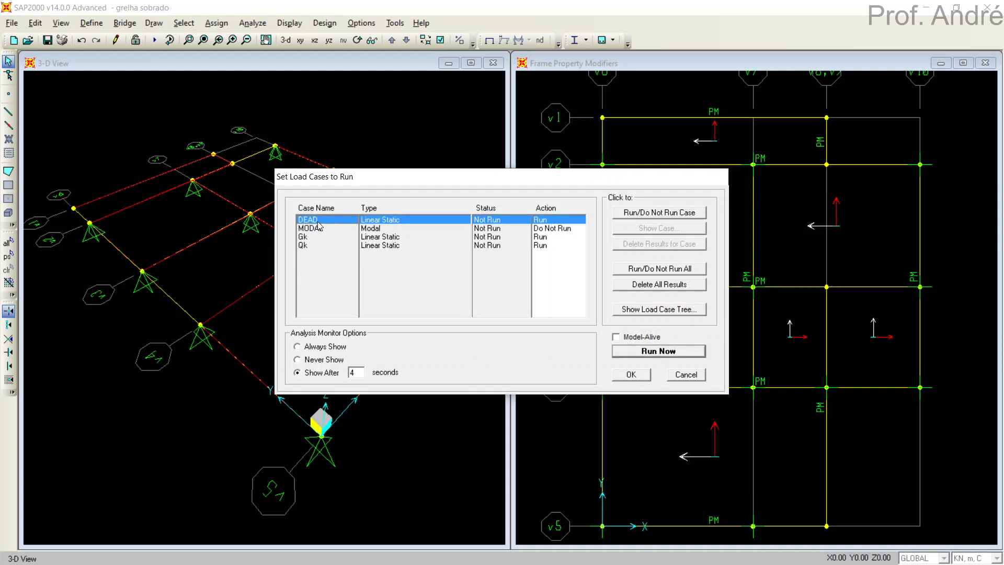
left_click(311, 239)
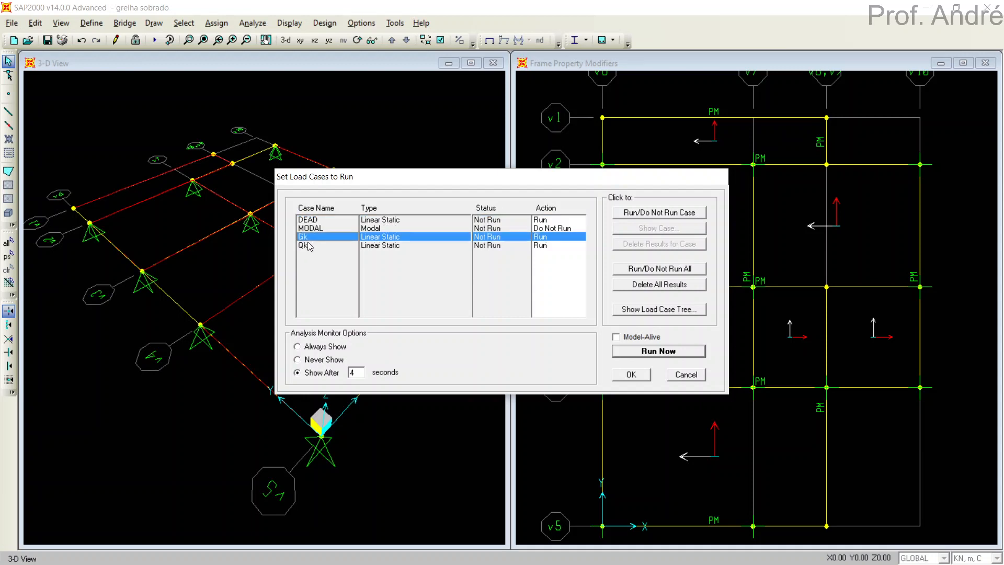
left_click(309, 246)
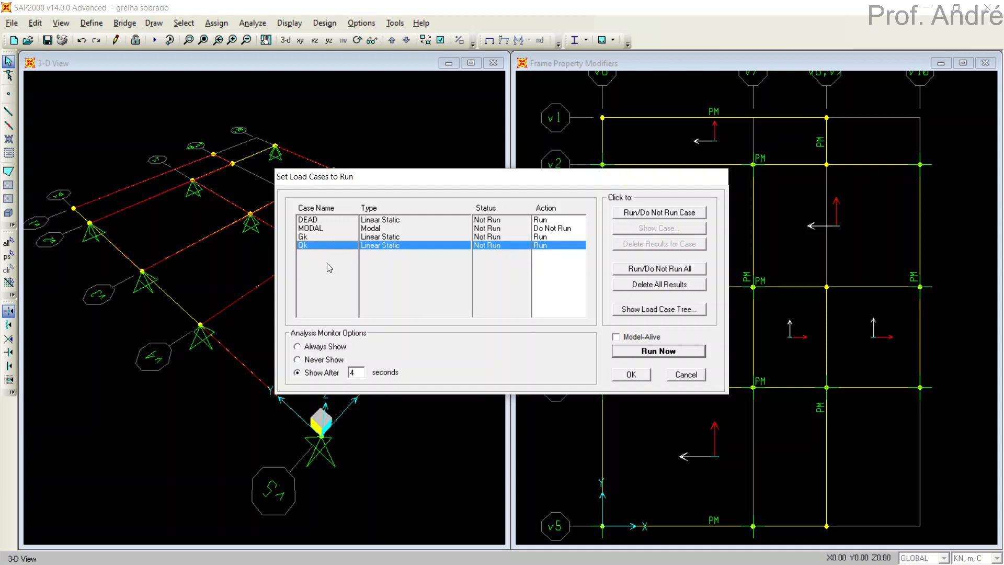
left_click(325, 348)
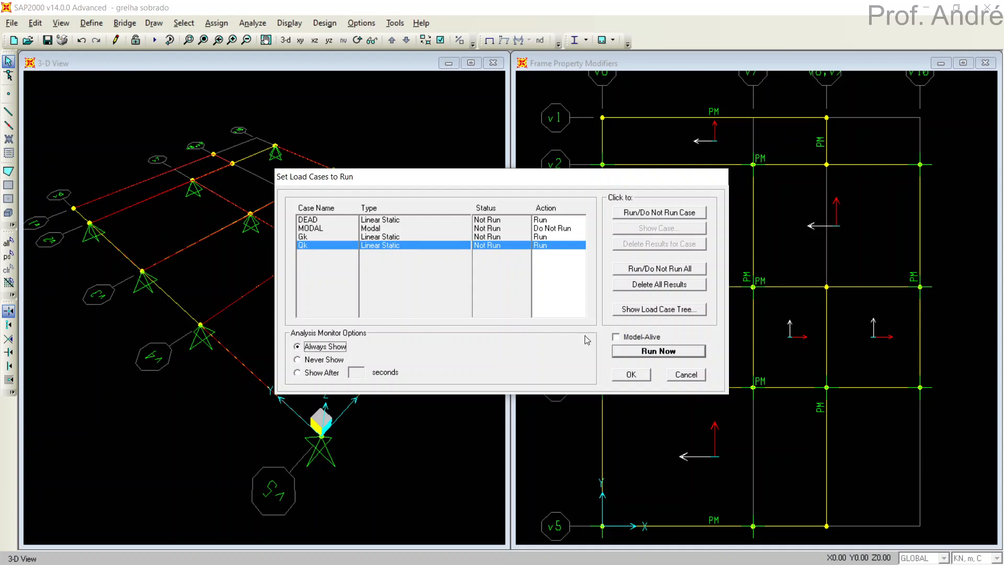
left_click(642, 356)
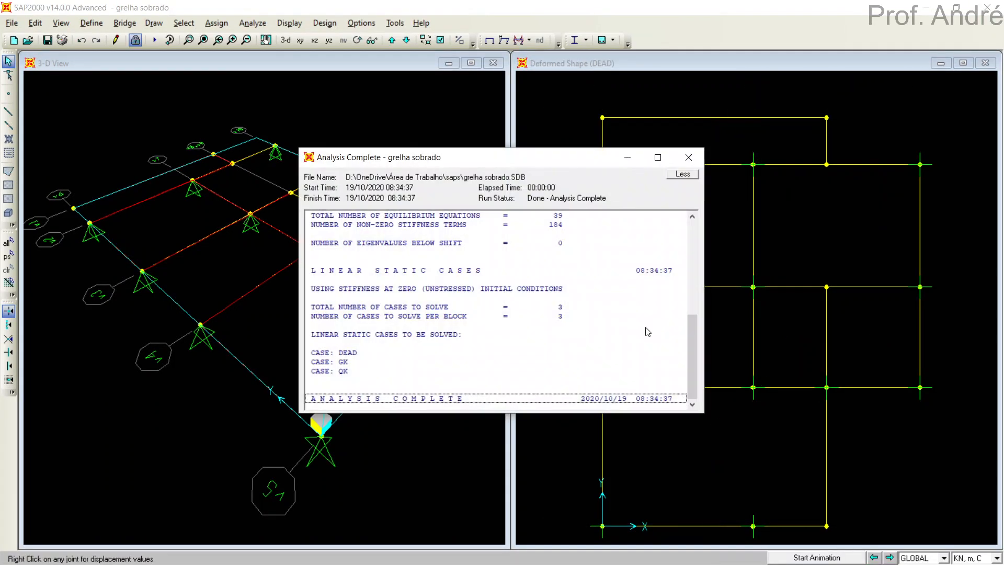
mouse_move(691, 360)
left_mouse_down()
mouse_move(693, 252)
mouse_move(686, 375)
left_mouse_up()
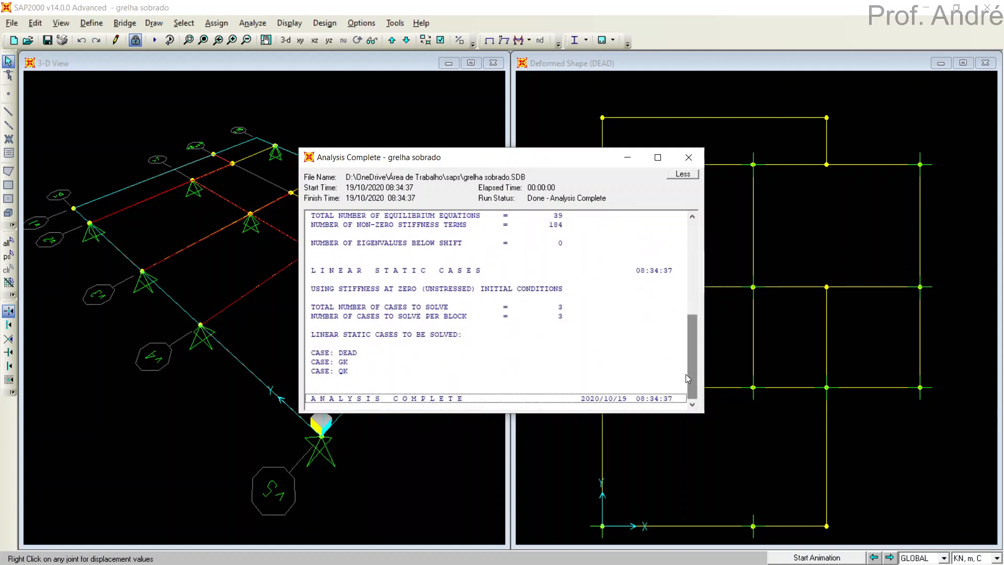
left_click(689, 157)
Display the deformed shape for combination COMB2_ELS in the 3-D view.
left_click(451, 397)
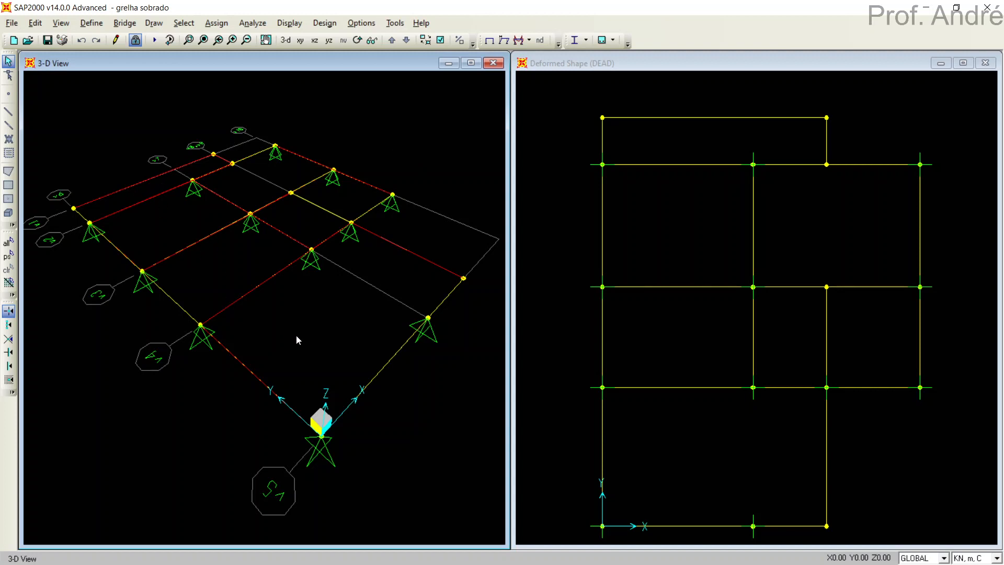
left_click(504, 40)
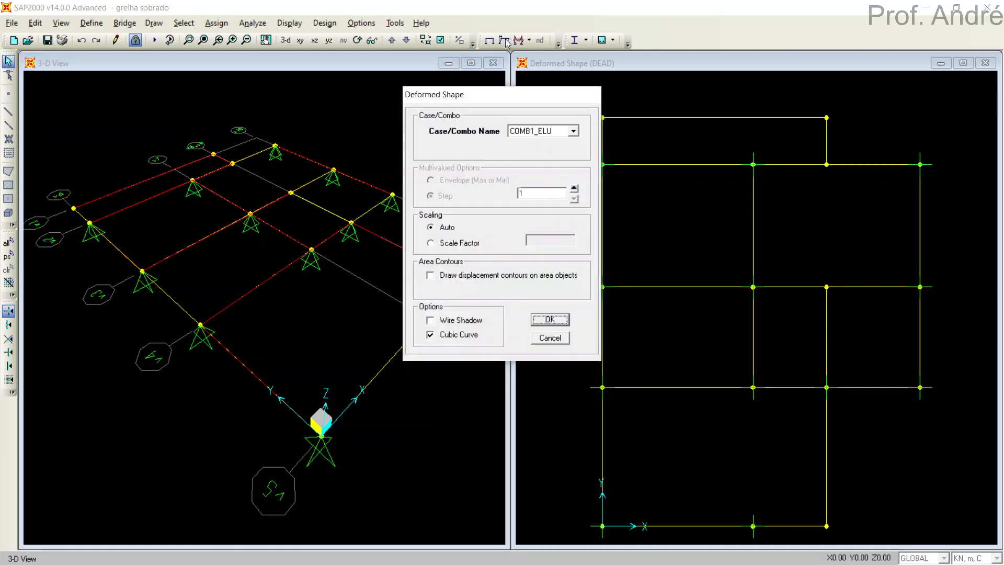
left_click(529, 130)
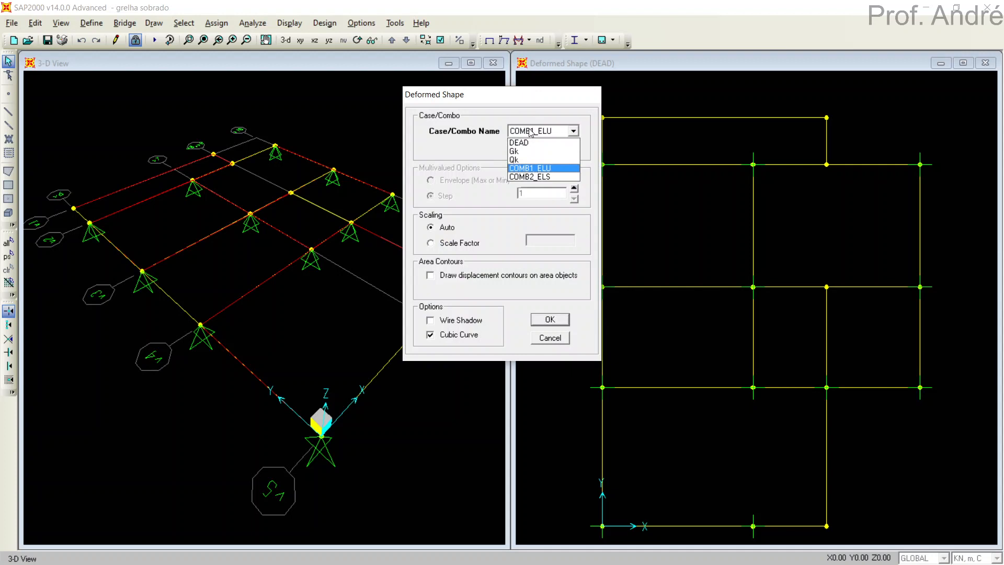
left_click(531, 182)
left_click(545, 320)
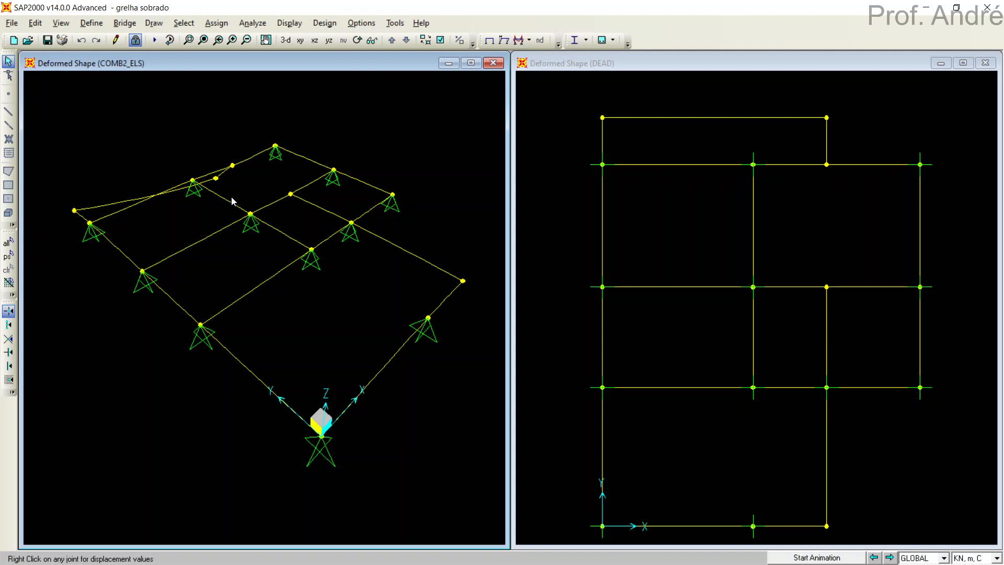
Query the joint displacements at the unsupported corner where beams V1 and V9 meet, and close the read-out.
right_click(215, 178)
right_click(215, 179)
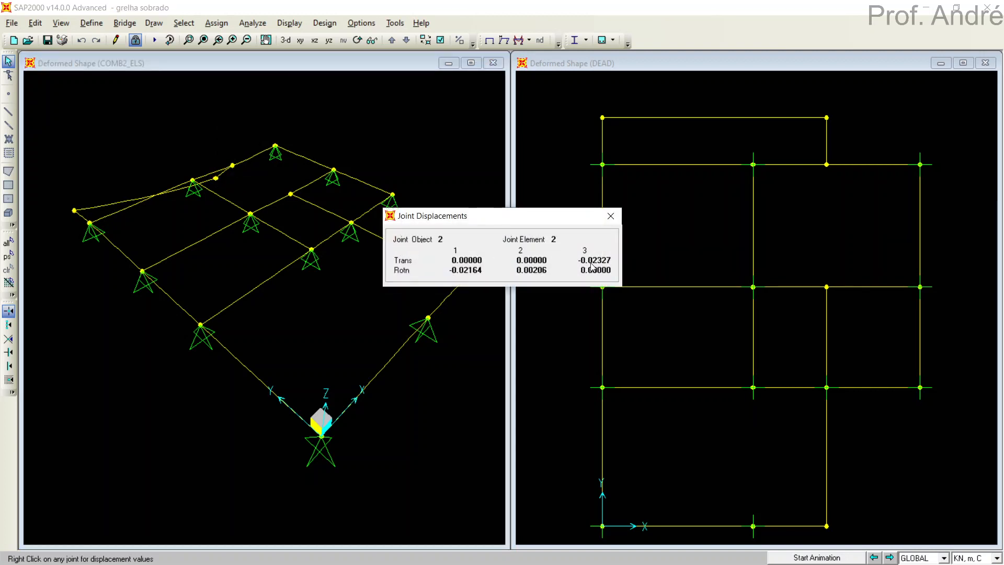
left_click(610, 216)
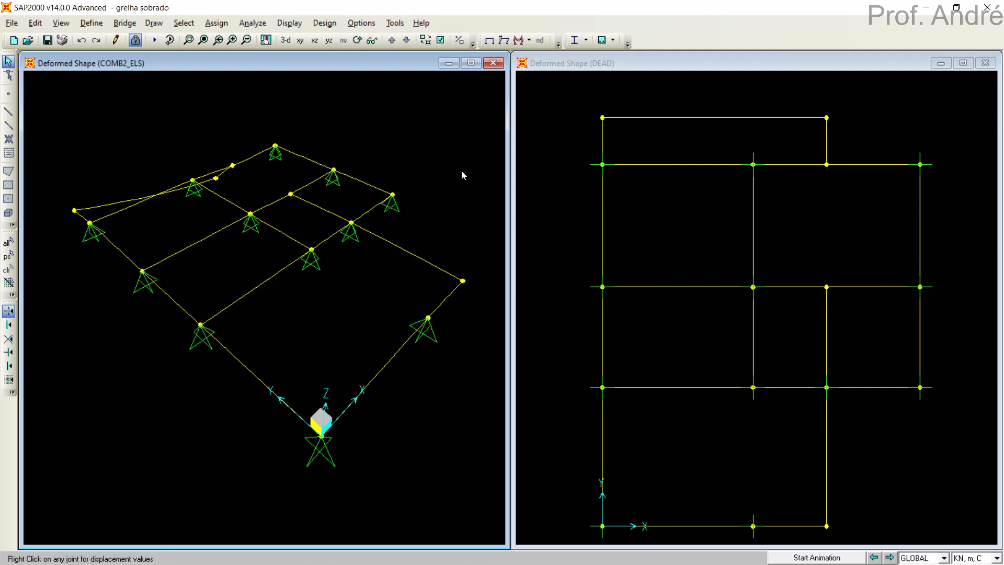
Display the frame Moment 3-3 diagram for COMB1_ELU in the 3-D view.
left_click(530, 40)
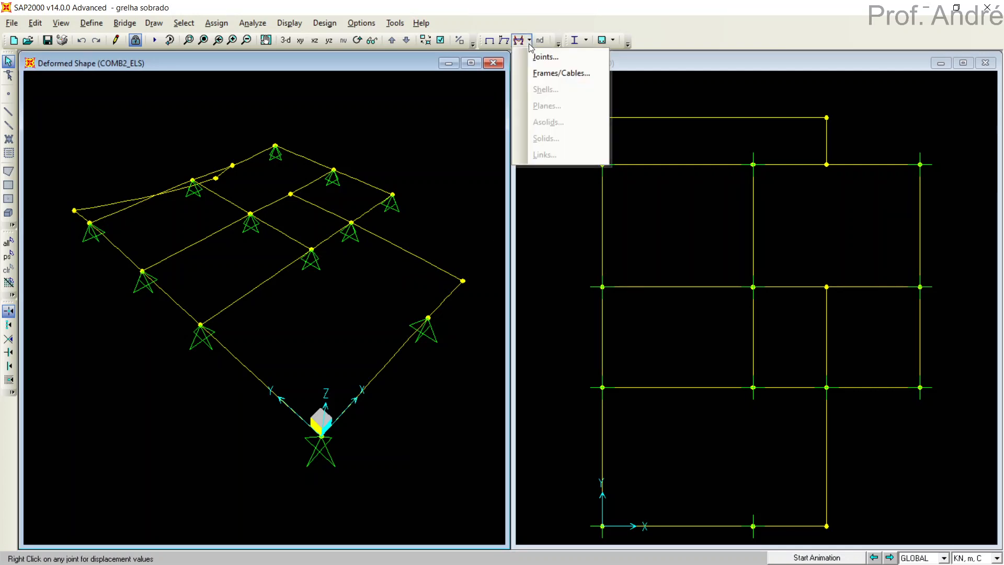
left_click(544, 74)
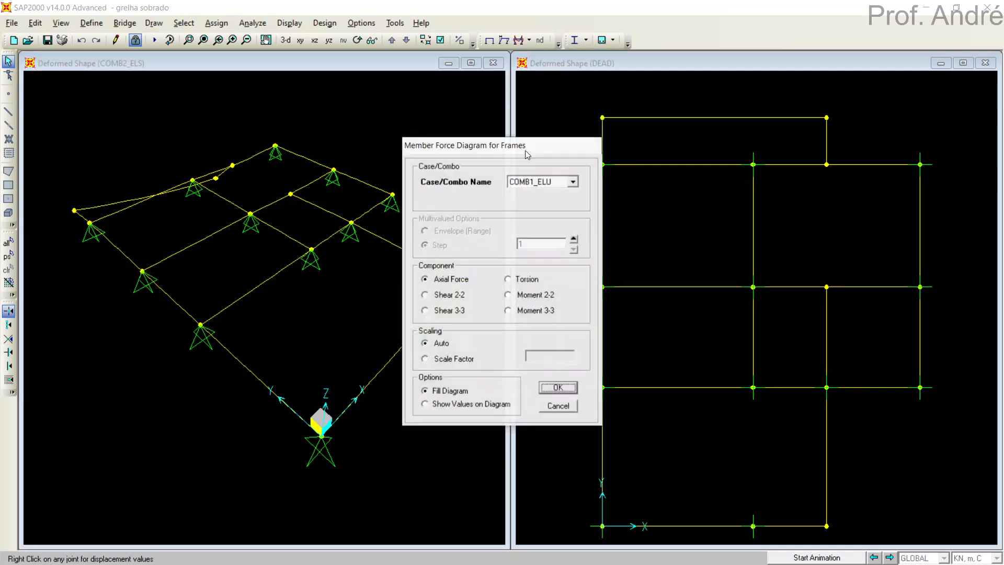
left_click(516, 311)
left_click(546, 390)
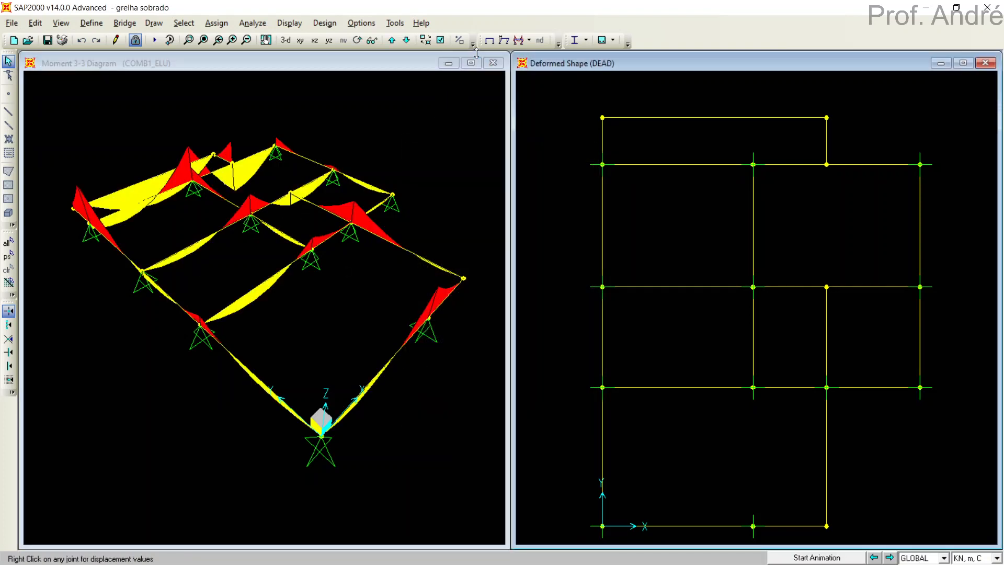
Display the frame Torsion diagram for COMB1_ELU in the XY plan view.
left_click(519, 41)
left_click(527, 279)
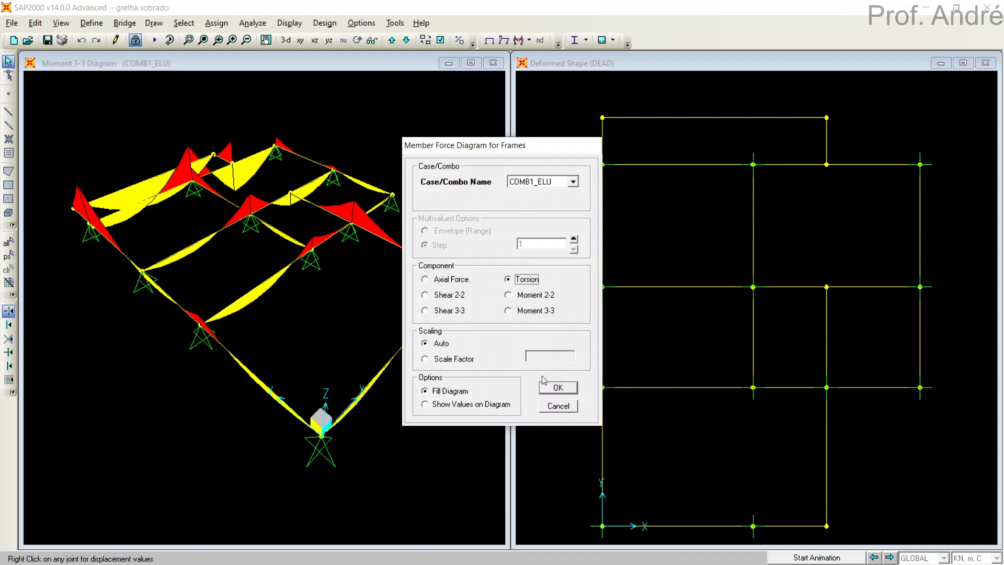
left_click(547, 387)
Display the Torsion diagram for COMB1_ELU in the 3-D view and examine the beams around slab L1.
left_click(409, 297)
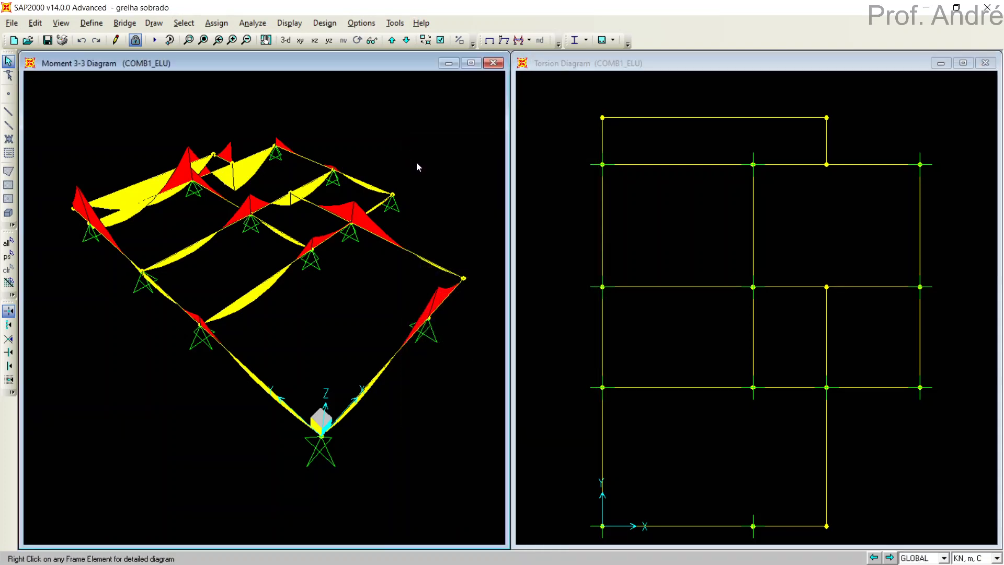
left_click(519, 41)
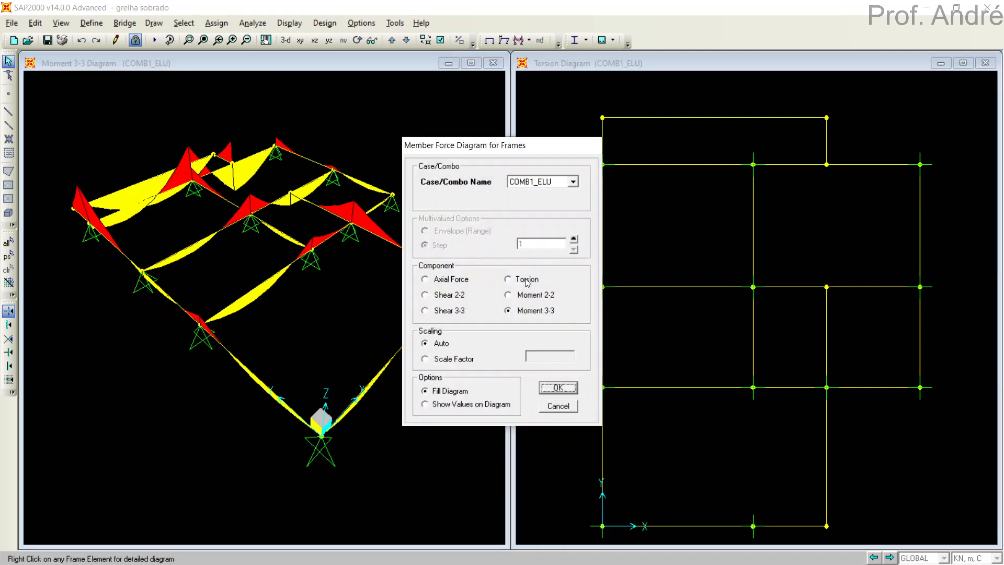
left_click(512, 281)
left_click(556, 388)
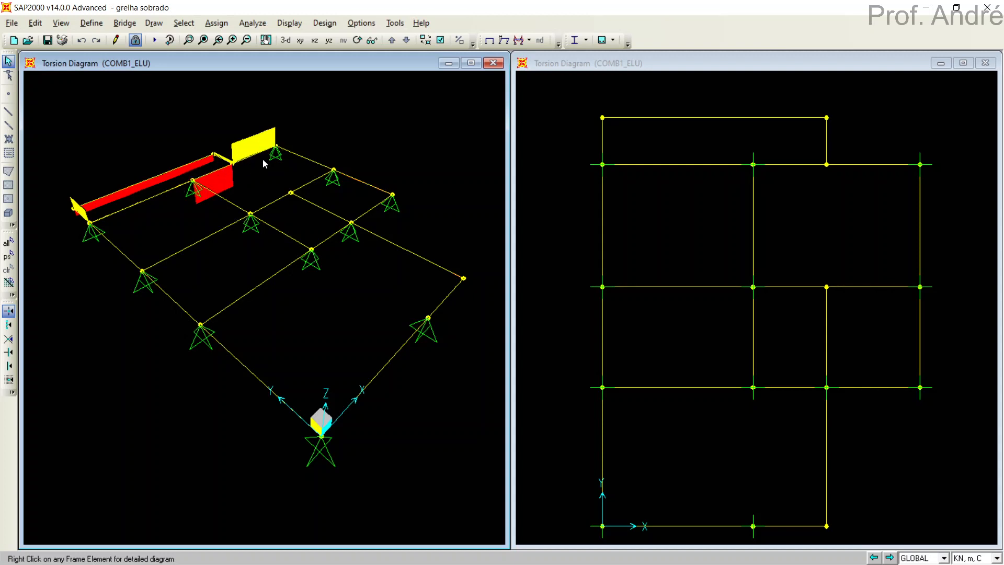
mouse_move(238, 171)
mouse_move(296, 204)
Display the Shear 2-2 diagram for COMB1_ELU in the 3-D view, and return that view to the undeformed shape.
left_click(518, 43)
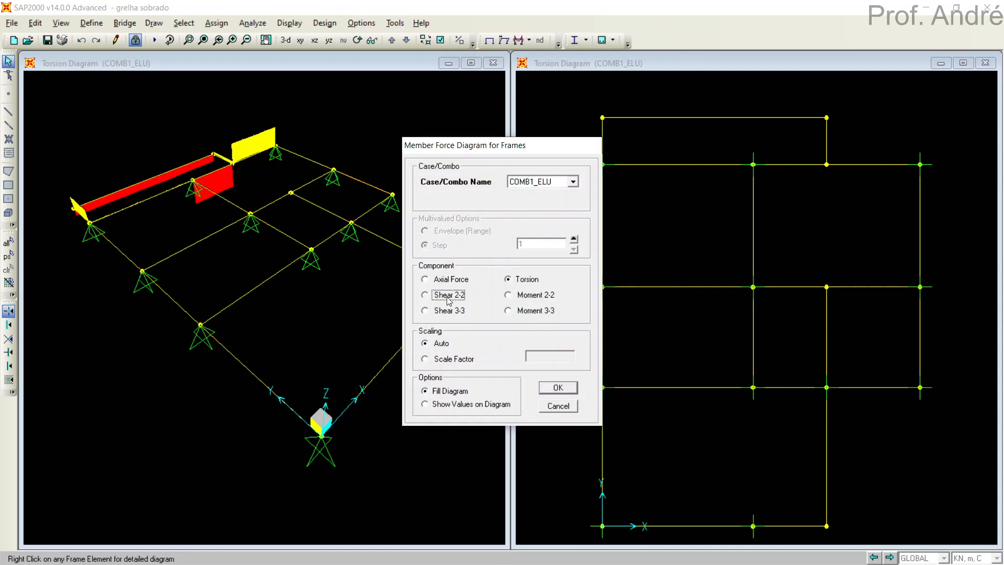
left_click(448, 296)
left_click(558, 388)
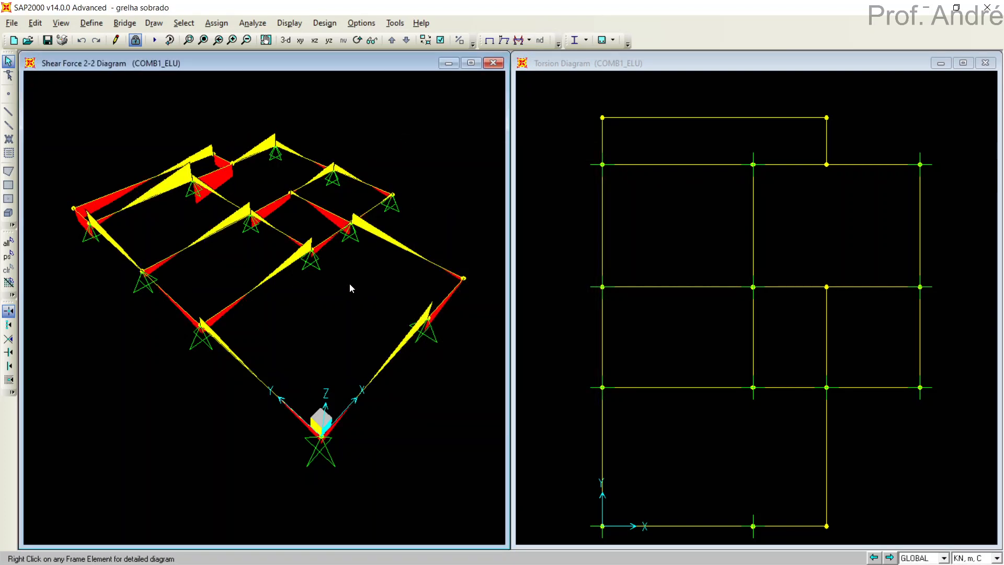
left_click(490, 41)
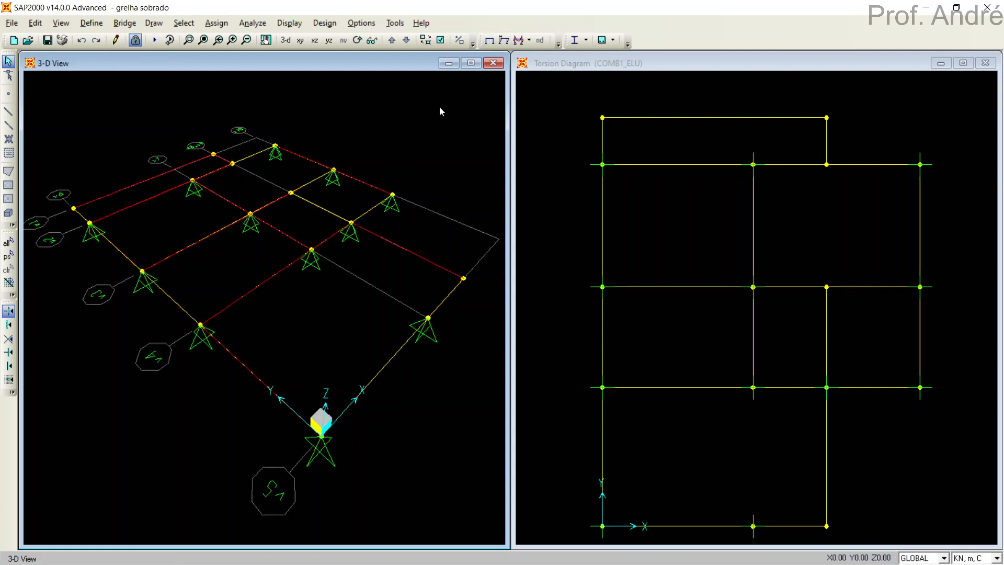